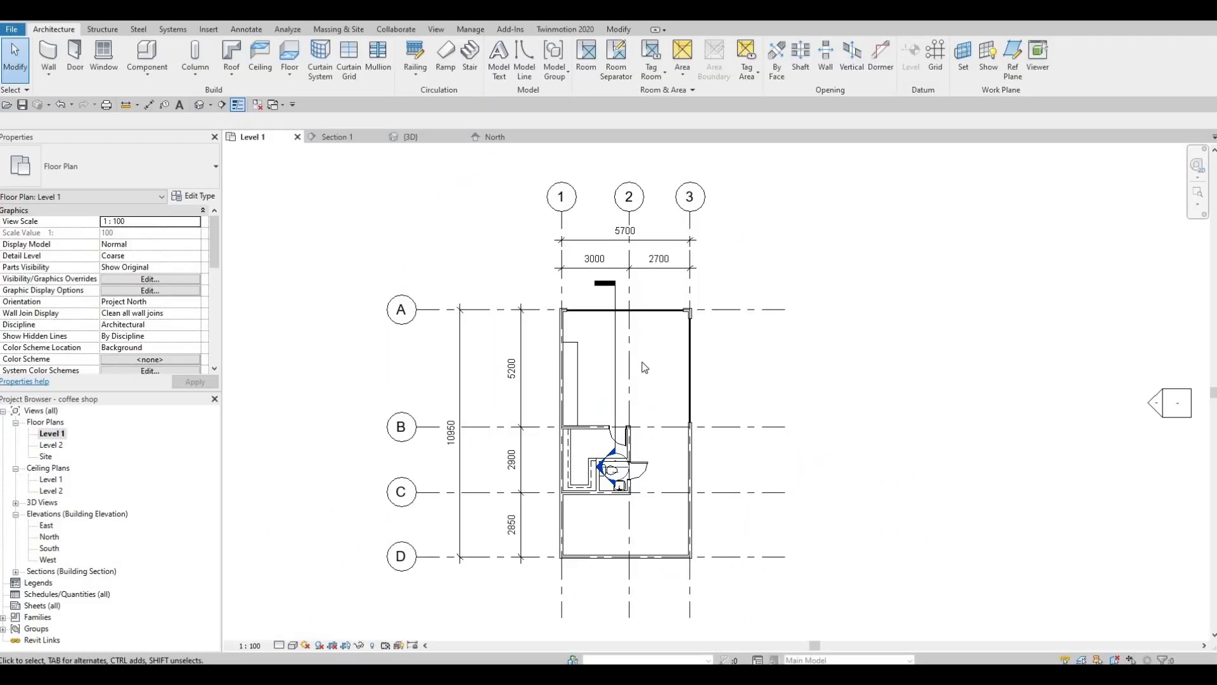
- Open the counter along the upper-left wall of the Level 1 plan for in-place editing
scroll(644, 332, up, 1)
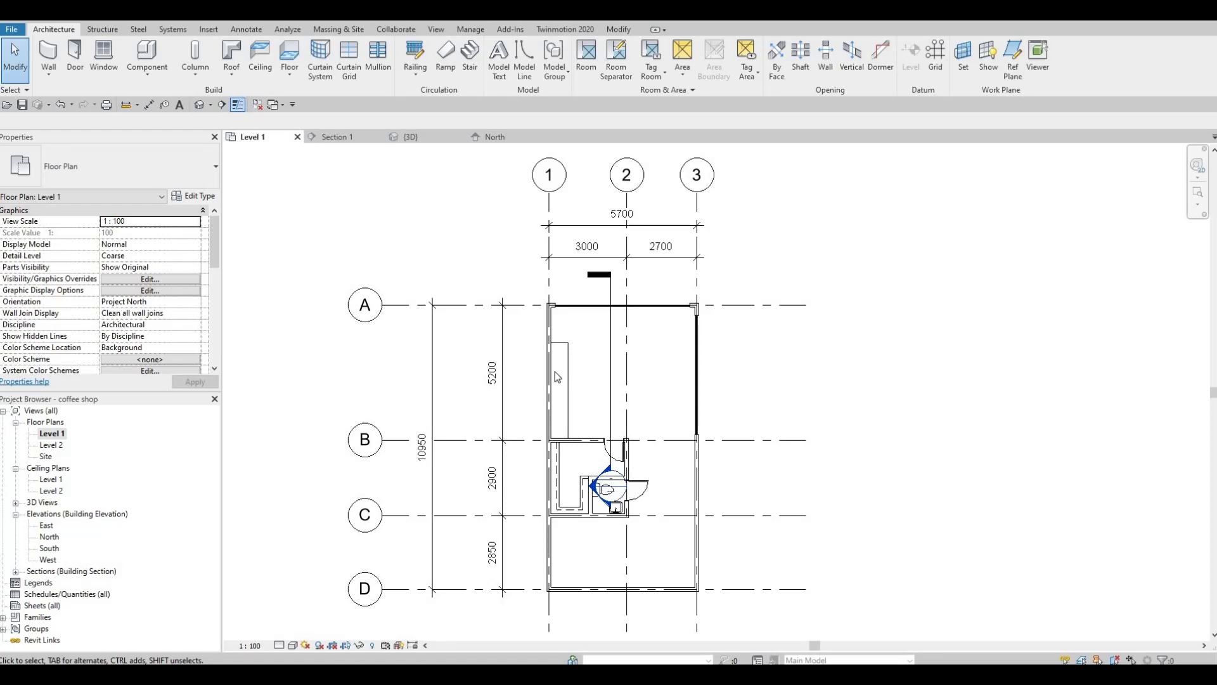
scroll(558, 356, up, 4)
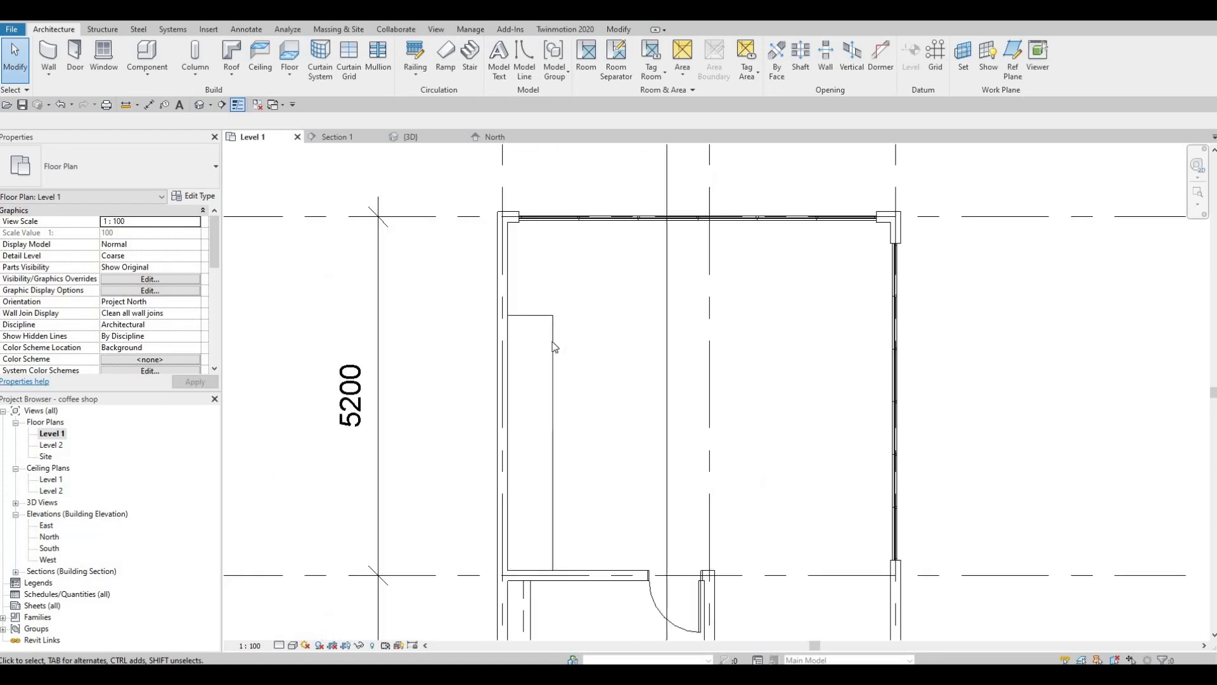
key(F1)
scroll(520, 379, down, 3)
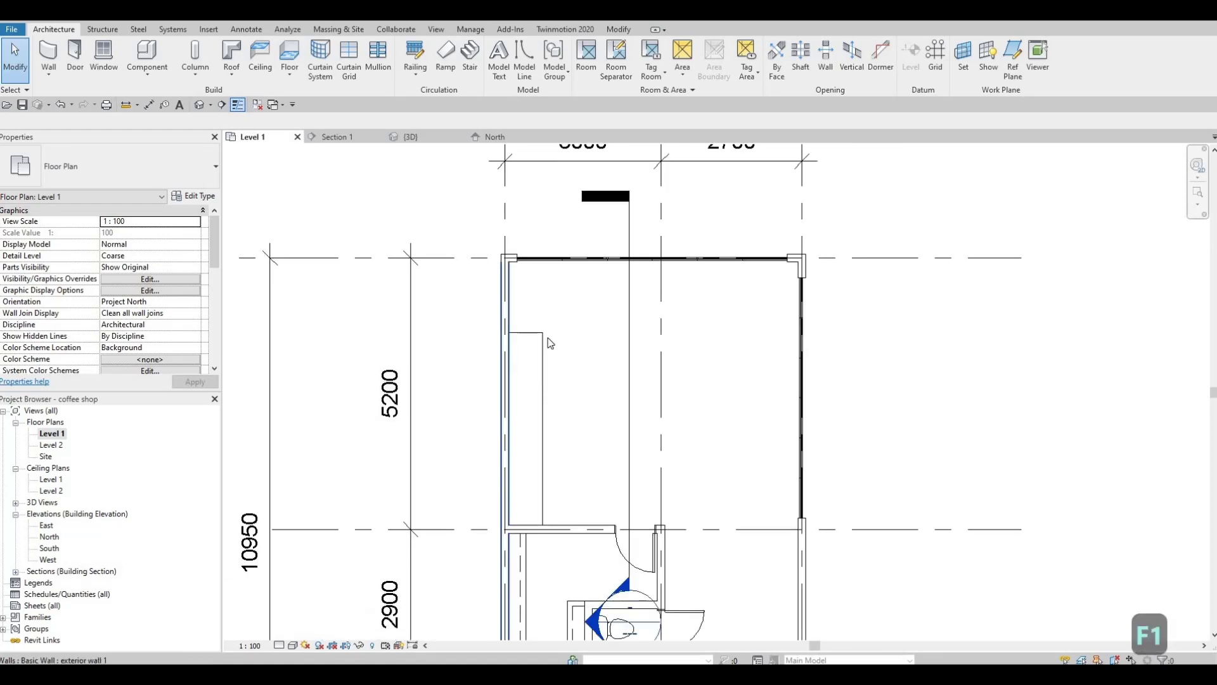
scroll(525, 389, up, 4)
scroll(502, 364, down, 2)
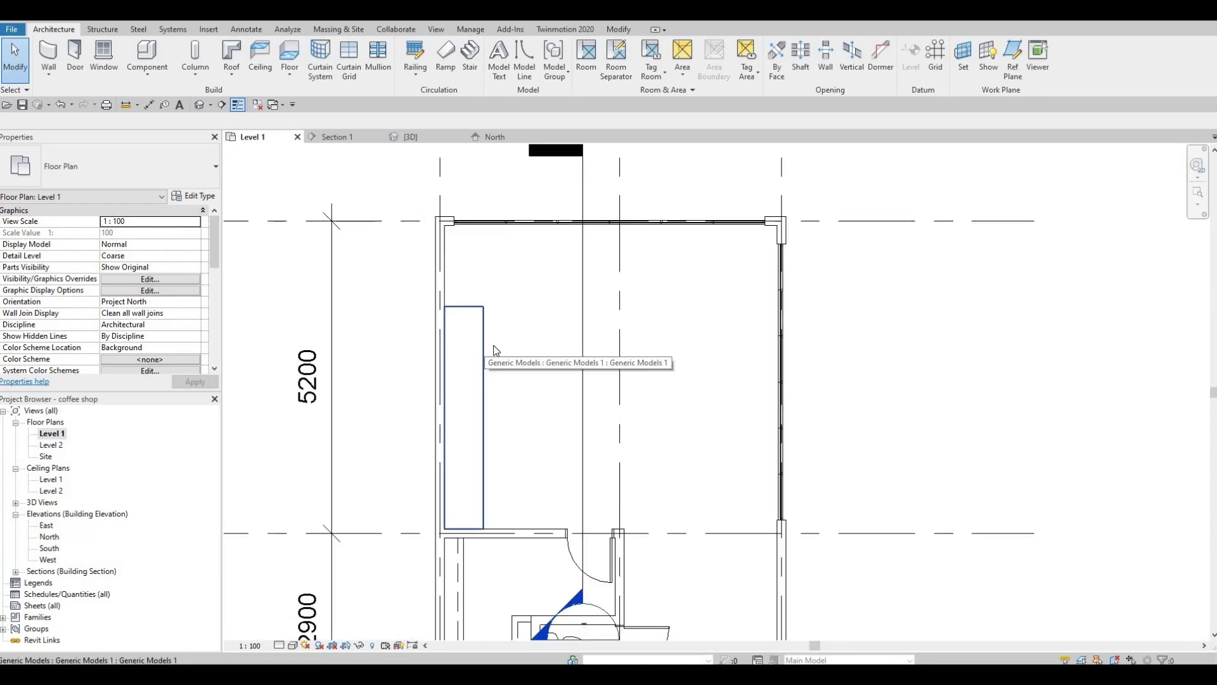
click(484, 345)
click(514, 60)
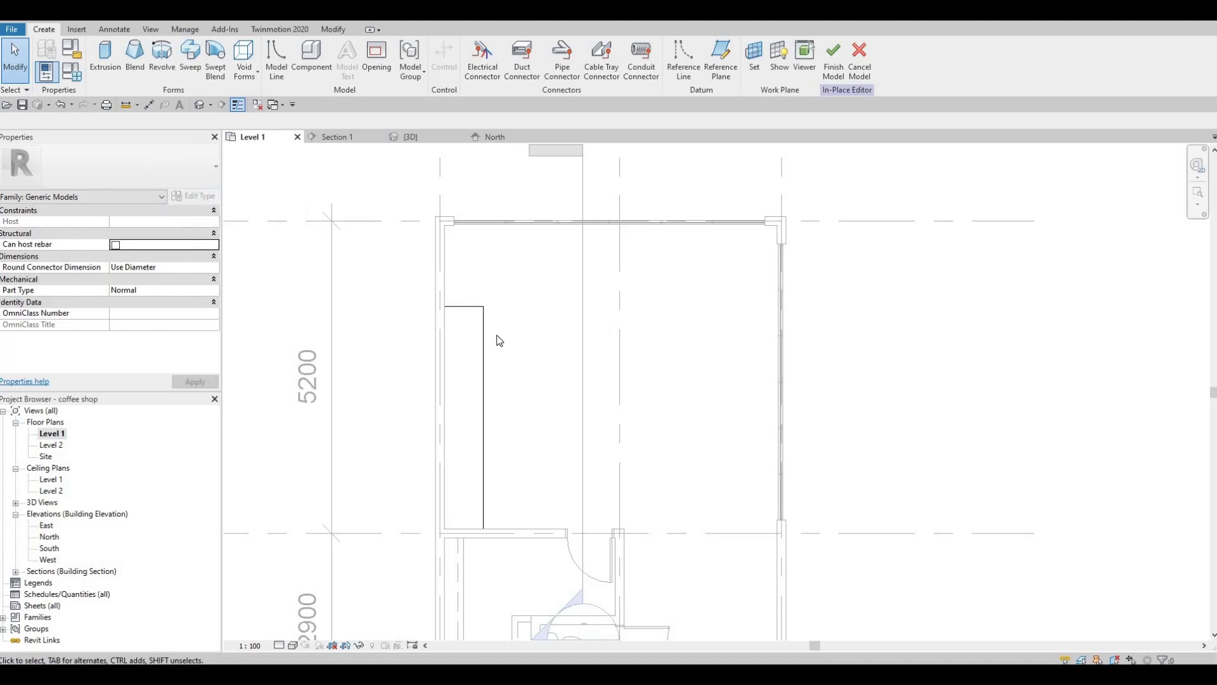
- Start editing the counter extrusion's sketch from the 3D view and return to the Level 1 floor plan
click(428, 138)
shift+middle_drag(542, 369, 516, 299)
scroll(538, 280, up, 5)
click(538, 279)
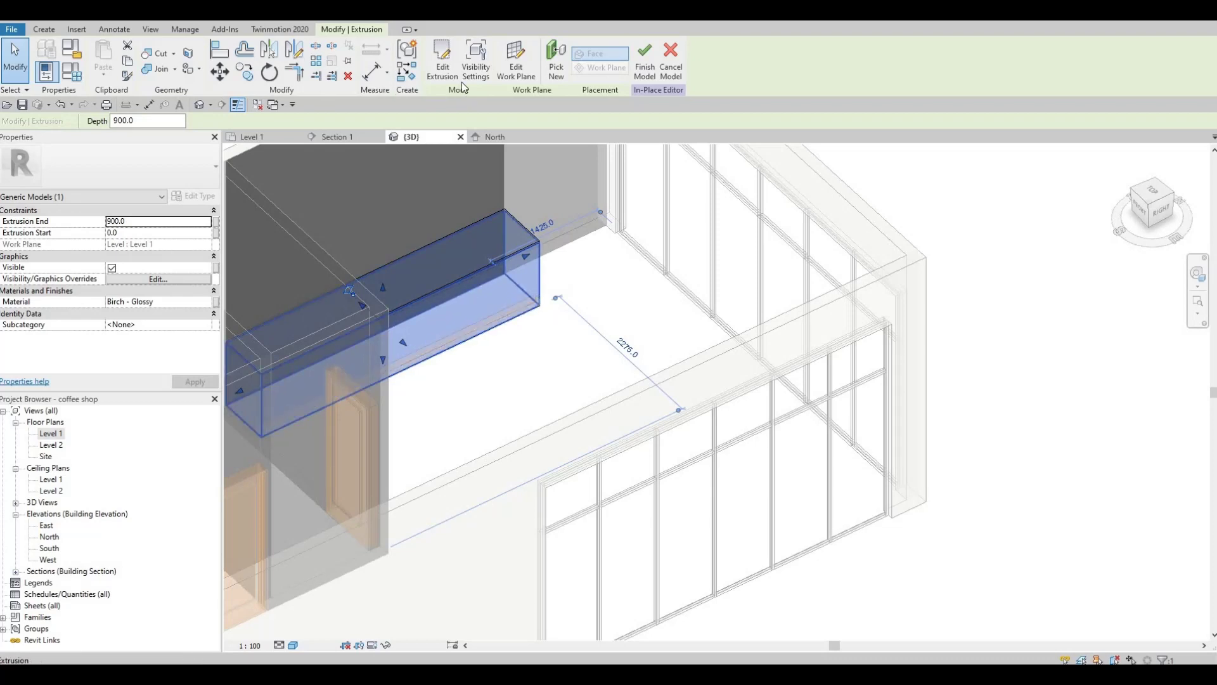
click(444, 69)
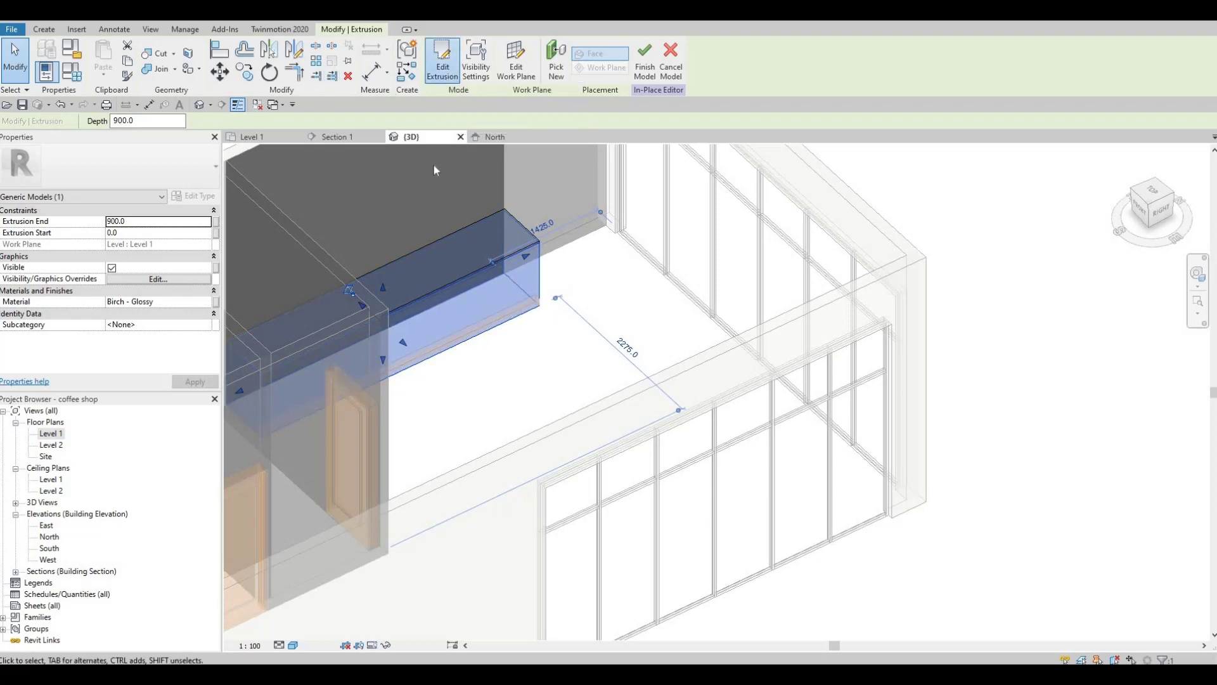
shift+middle_drag(550, 375, 566, 360)
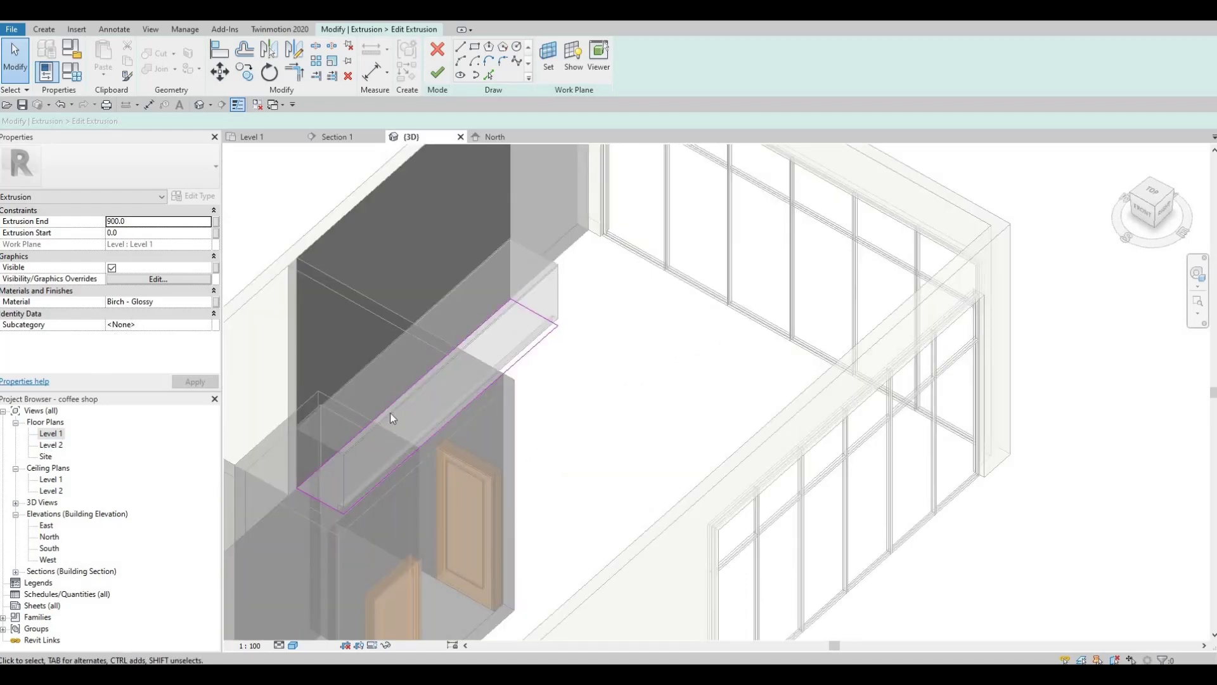
double_click(51, 434)
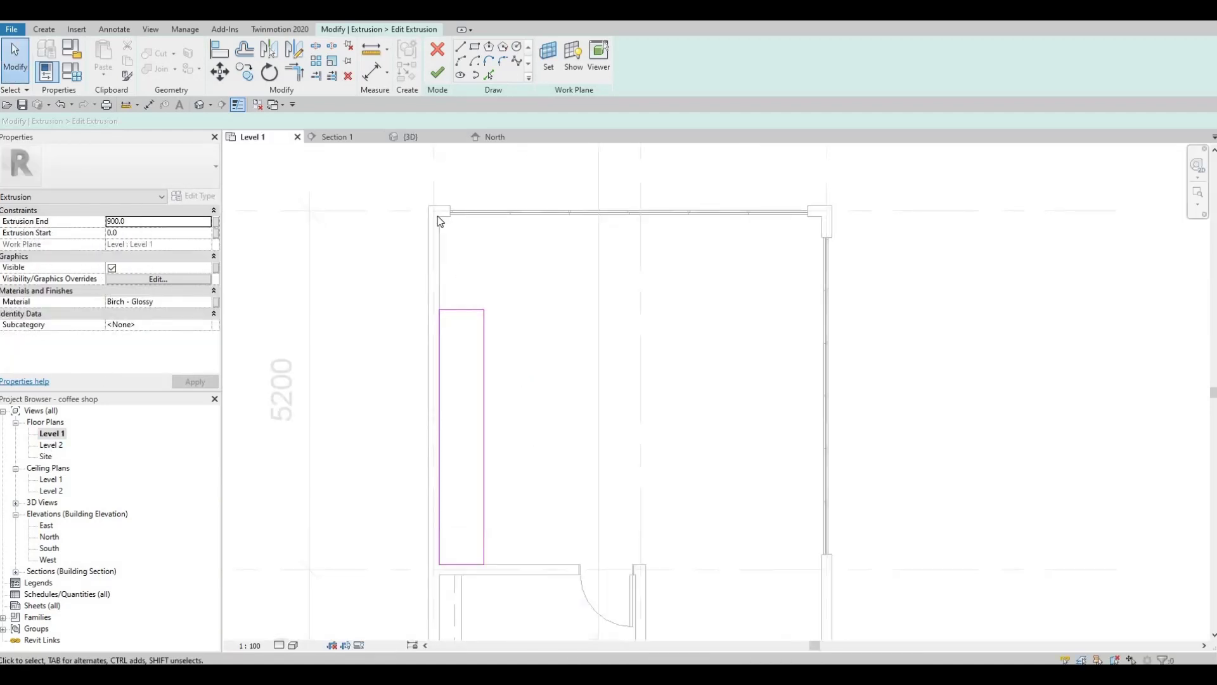
- Sketch a rectangle about 1100 by 600 mm extending into the room from the counter outline's upper inner corner
click(476, 48)
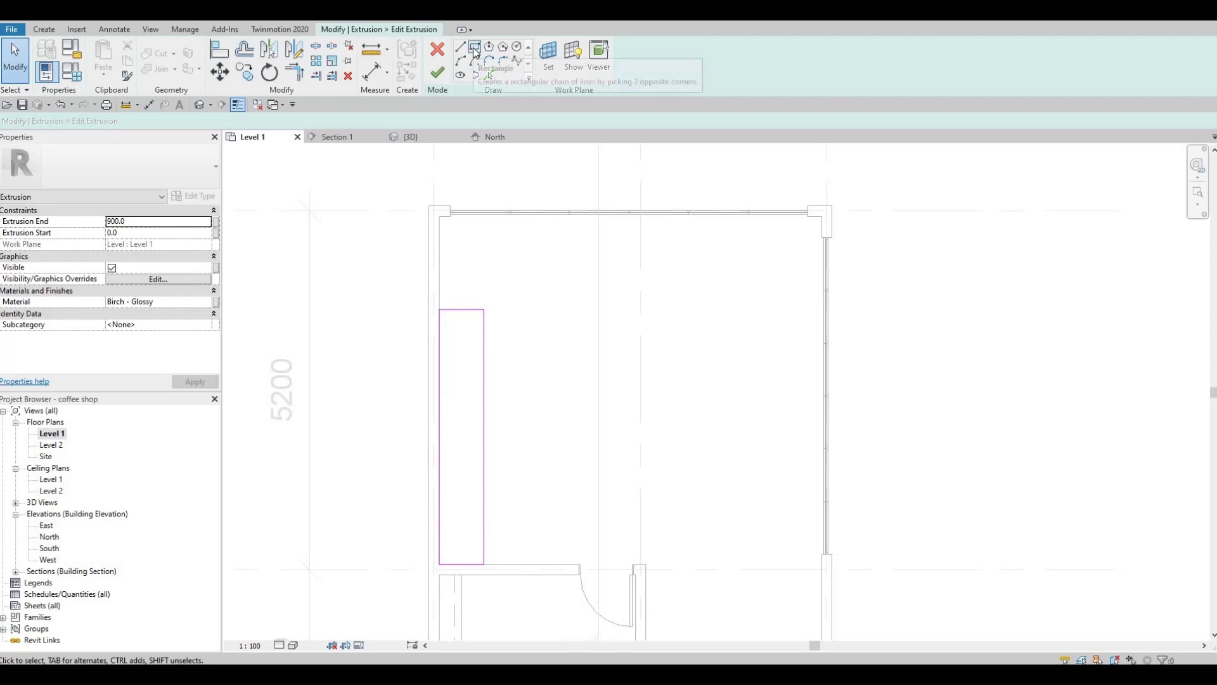
click(484, 310)
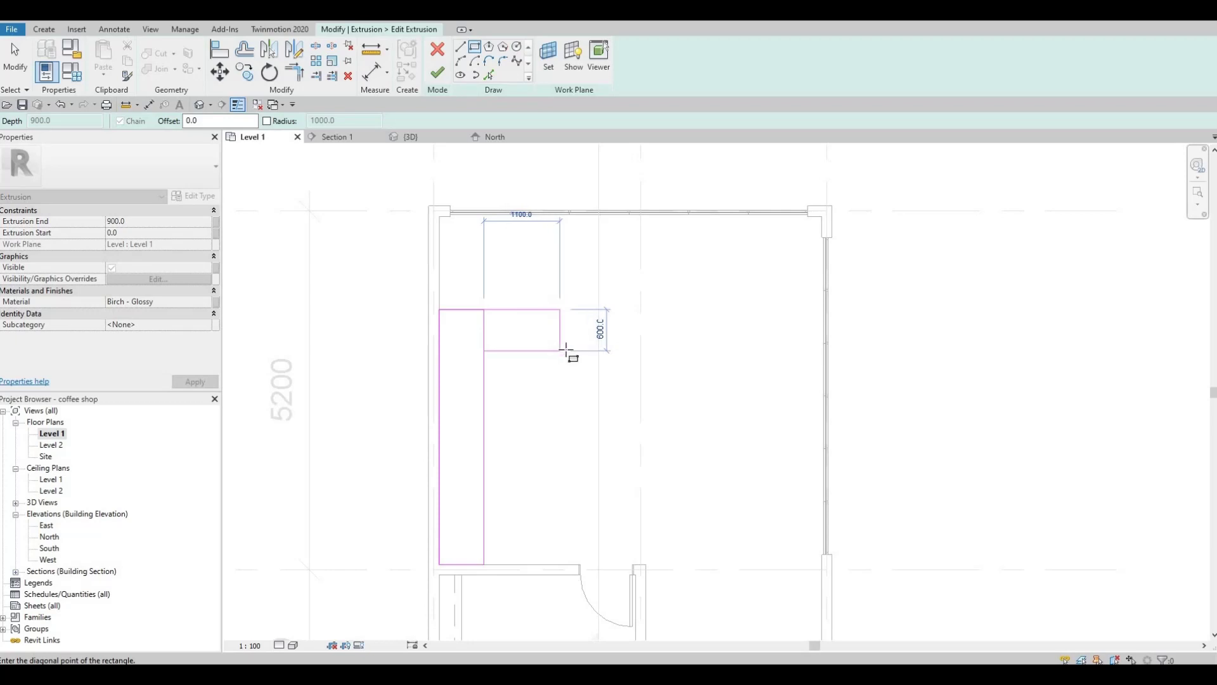
click(560, 351)
key(Escape)
key(Escape)
- Set the new rectangle's depth to 650 mm
click(539, 351)
click(578, 330)
text(650)
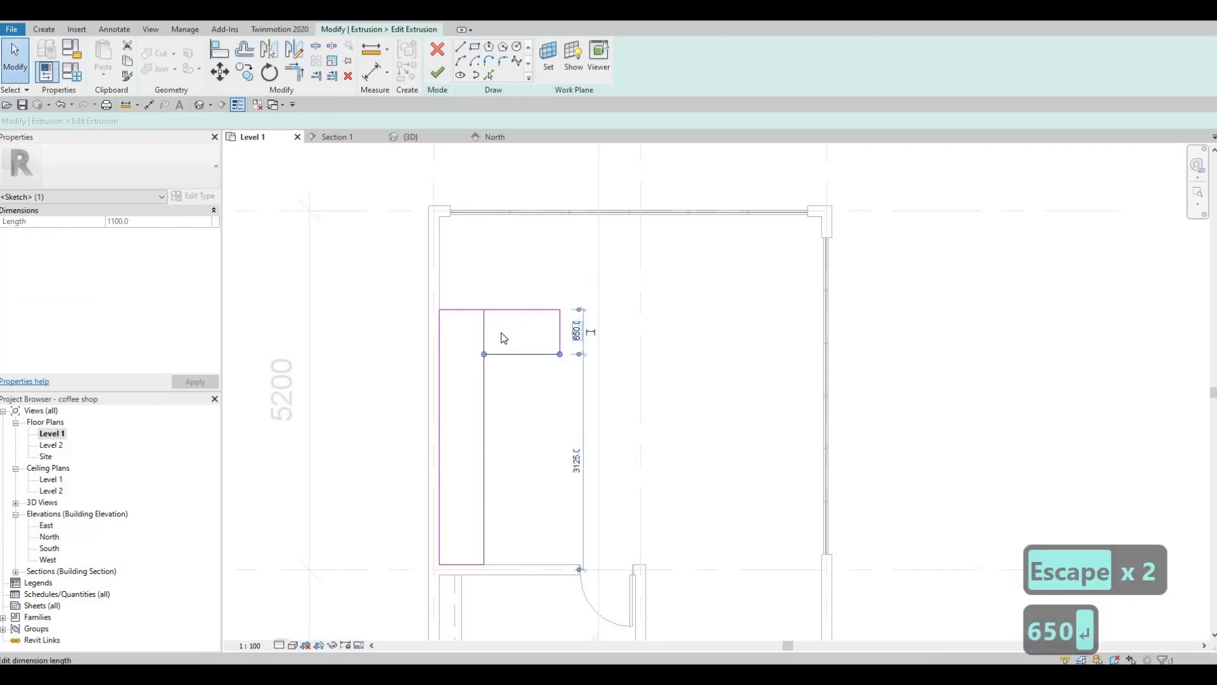
key(Return)
key(Escape)
key(Escape)
- Delete the rectangle's edge shared with the counter and trim the counter's long inner edge to the rectangle's lower edge
click(485, 321)
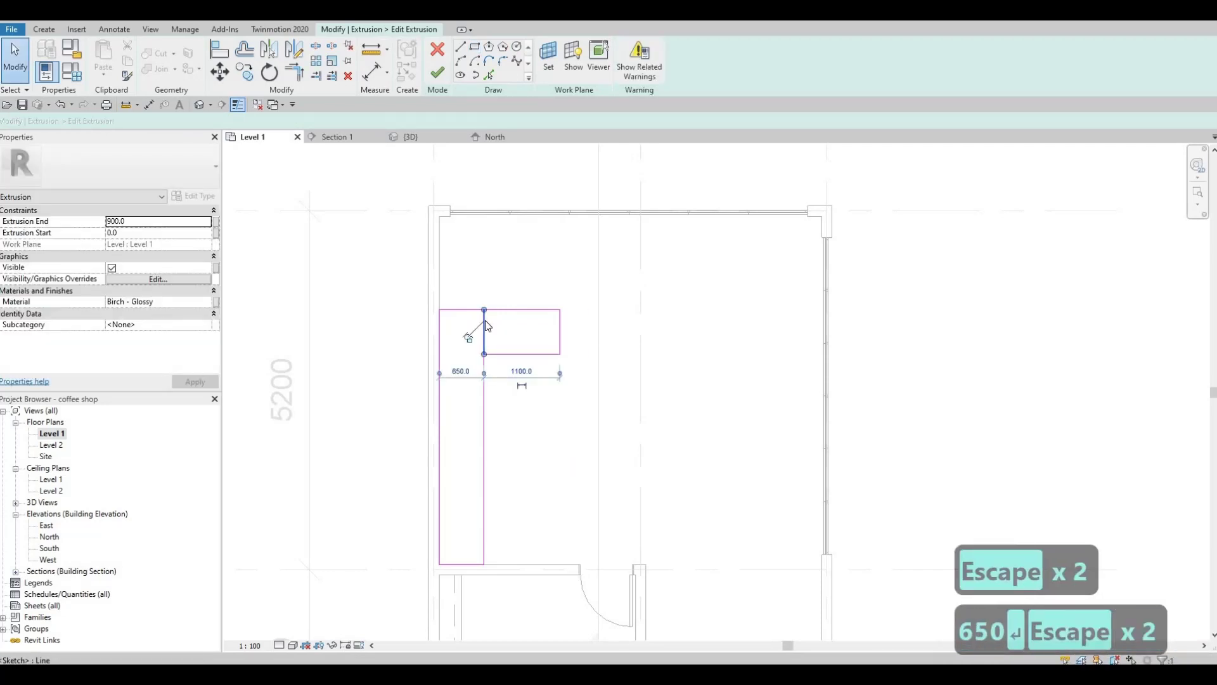
key(Delete)
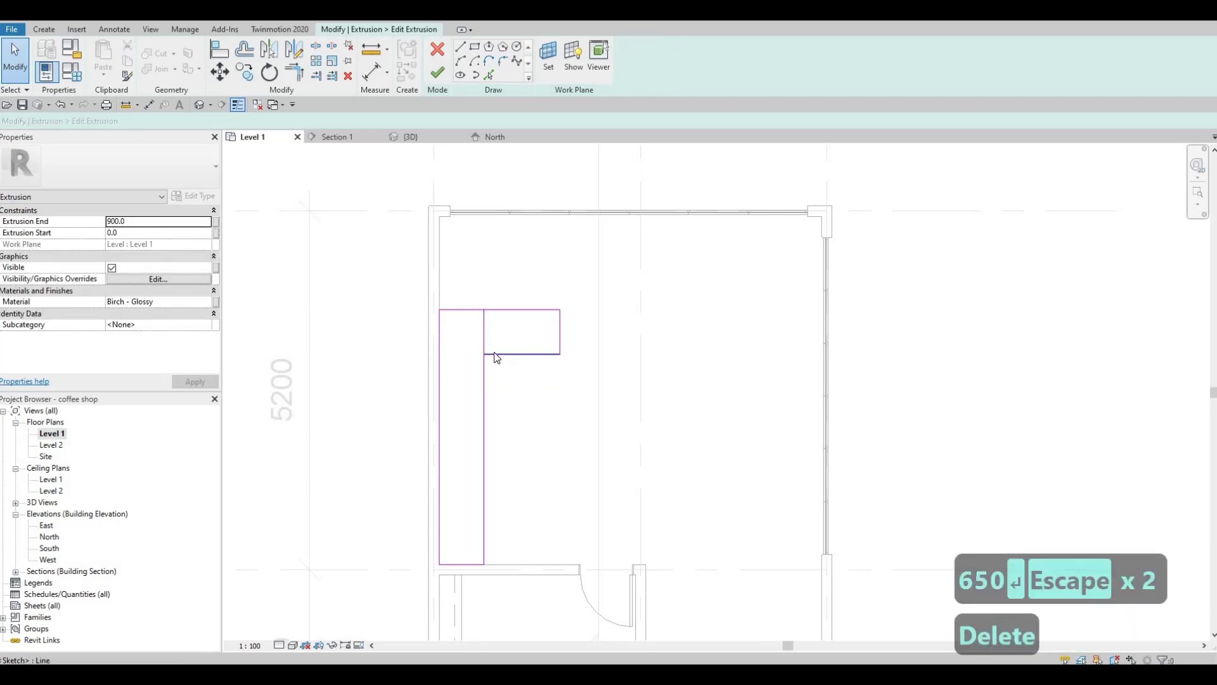
key(t)
key(r)
click(486, 360)
click(502, 309)
key(Escape)
- Delete the rectangle's upper edge and extend the counter's upper edge to the rectangle's end edge, closing the L-shaped outline
click(492, 311)
key(Delete)
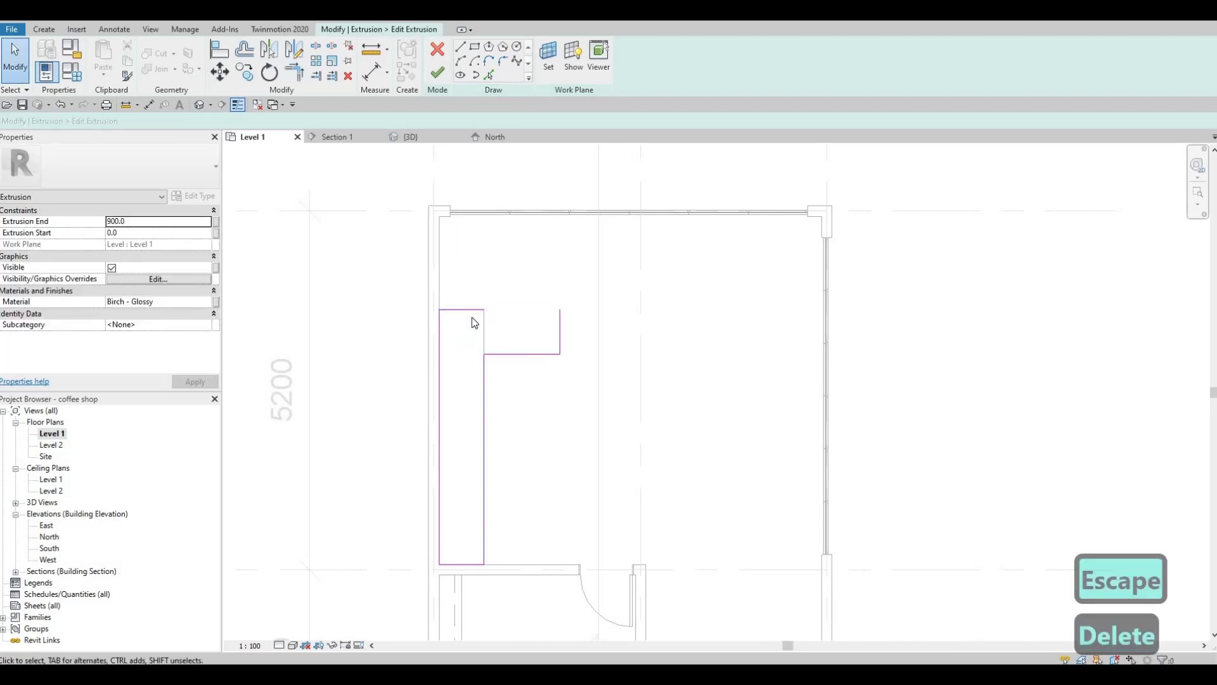
key(t)
key(r)
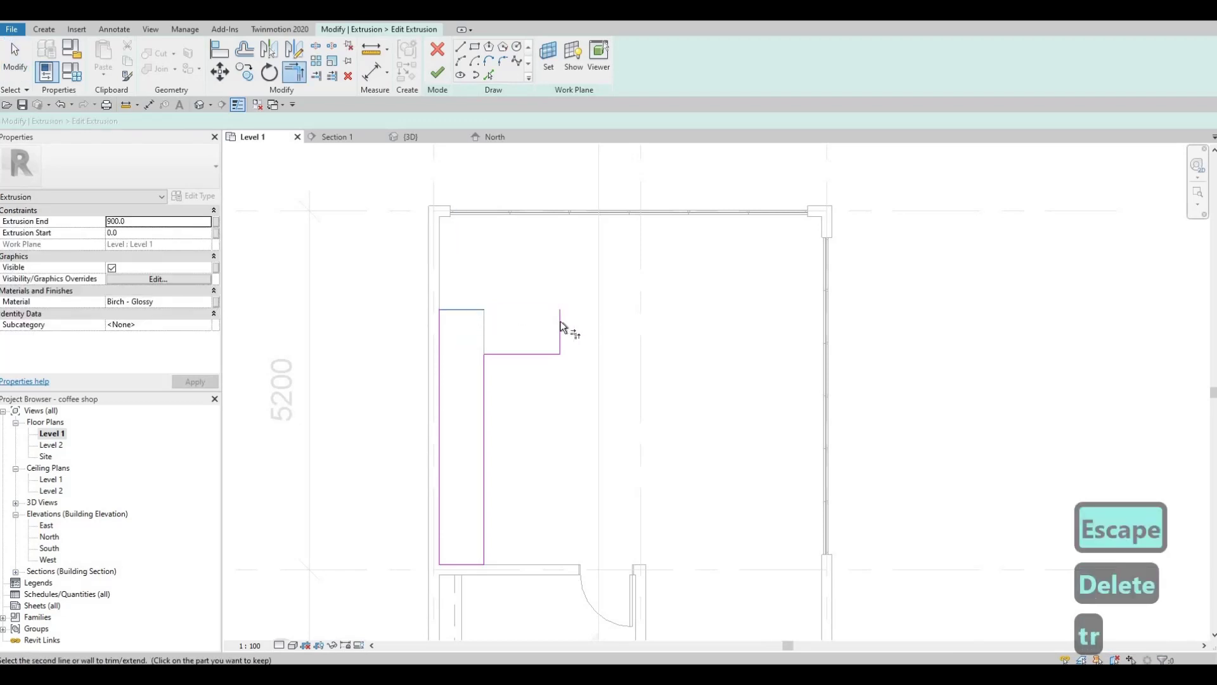
click(561, 350)
key(Escape)
- Move the horizontal branch's end edge outward to about 2700 mm from the counter's wall-side edge
middle_drag(539, 431, 529, 258)
scroll(529, 258, down, 1)
scroll(551, 187, down, 2)
middle_drag(551, 188, 529, 244)
scroll(527, 238, up, 2)
drag(528, 239, 586, 235)
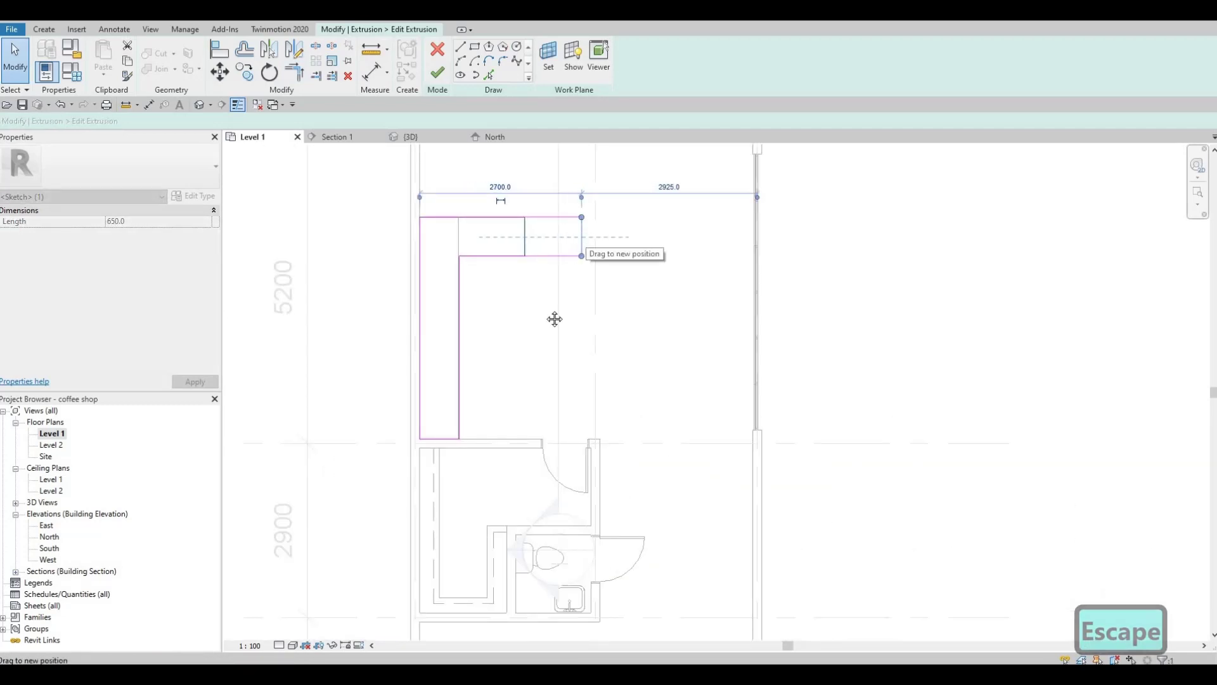
key(Escape)
middle_drag(555, 304, 528, 339)
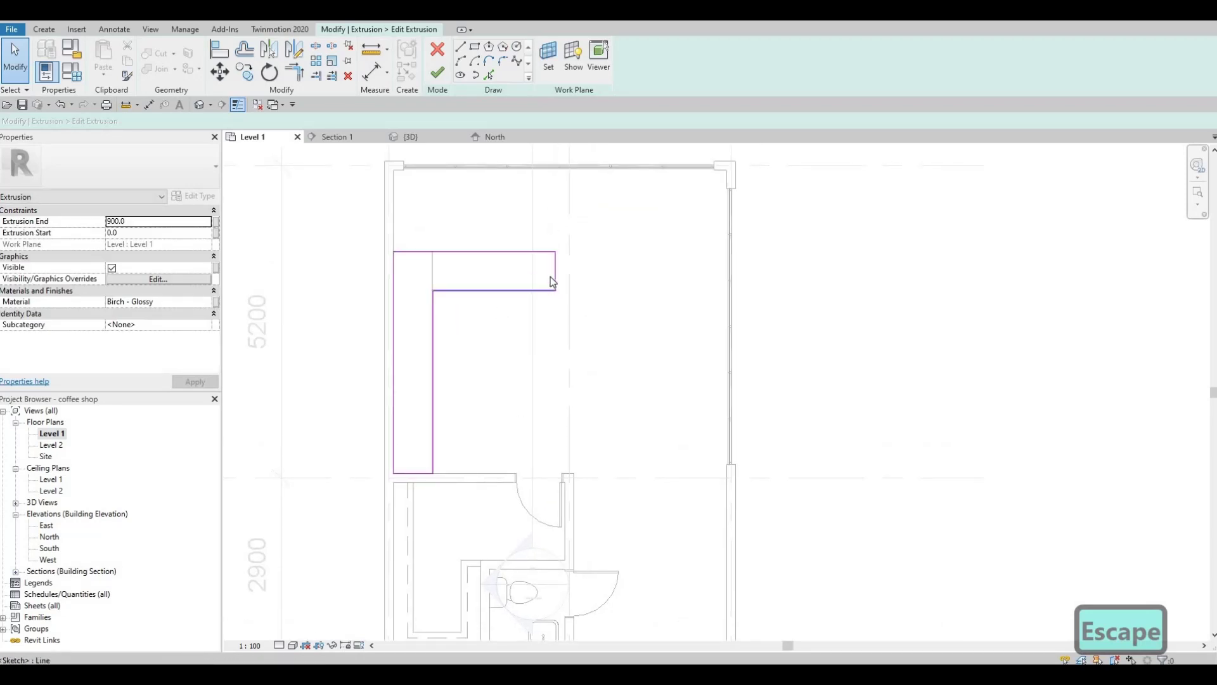
- Sketch a rectangle about 700 by 2500 mm running down from the lower corner of the branch's free end
click(476, 49)
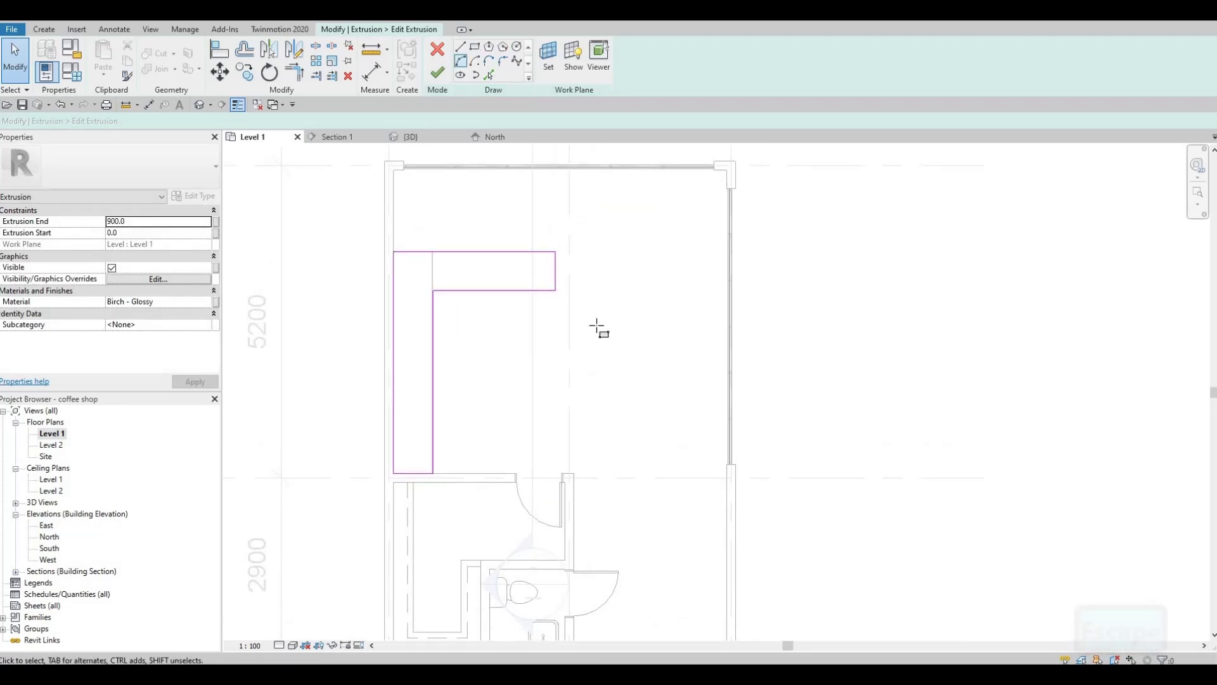
click(555, 291)
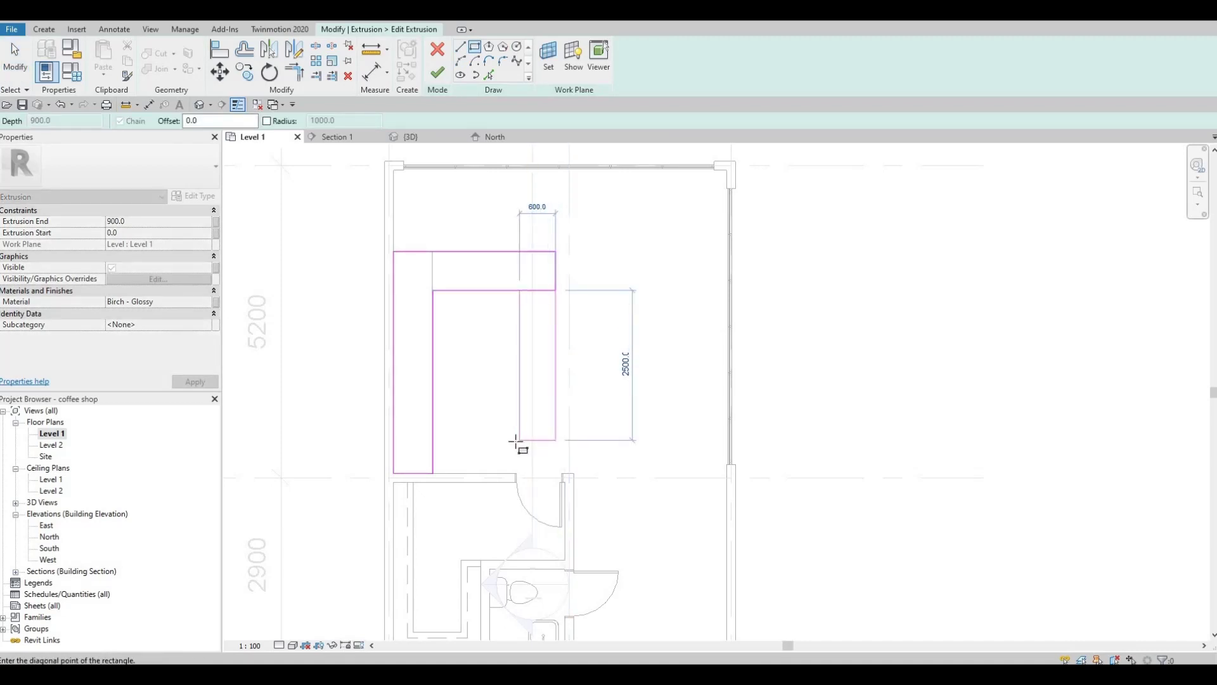
click(514, 440)
key(Escape)
key(Escape)
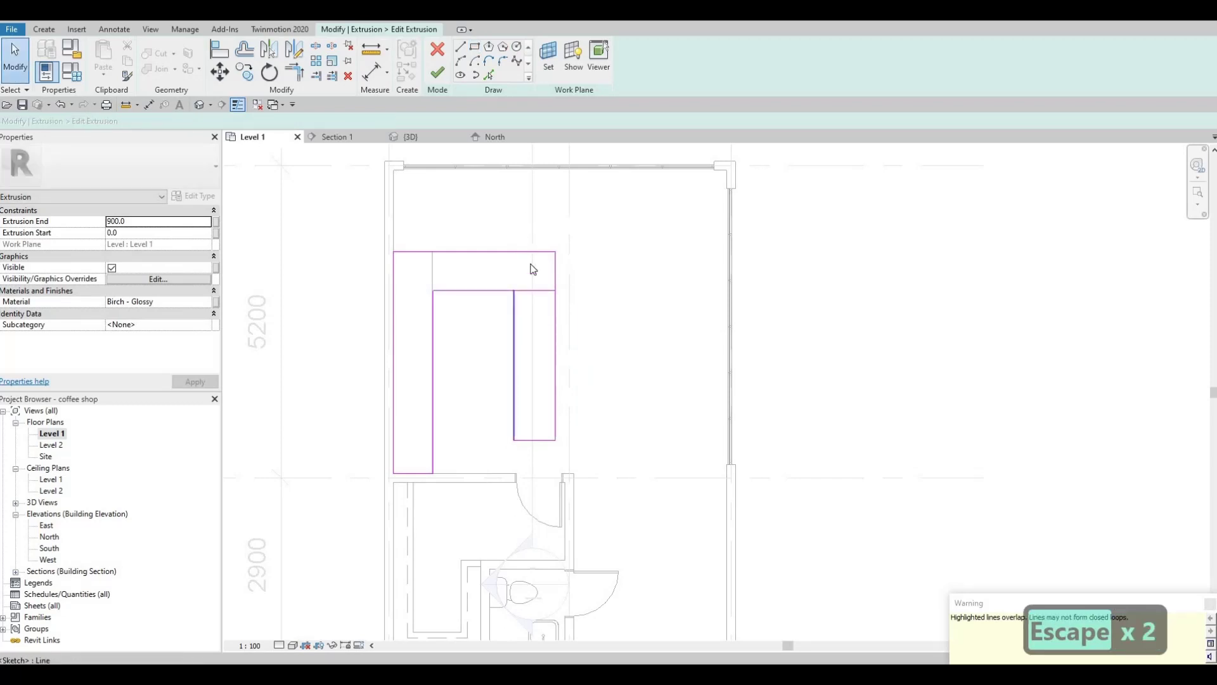
- Set the new vertical leg's width to 650 mm
click(514, 304)
click(526, 257)
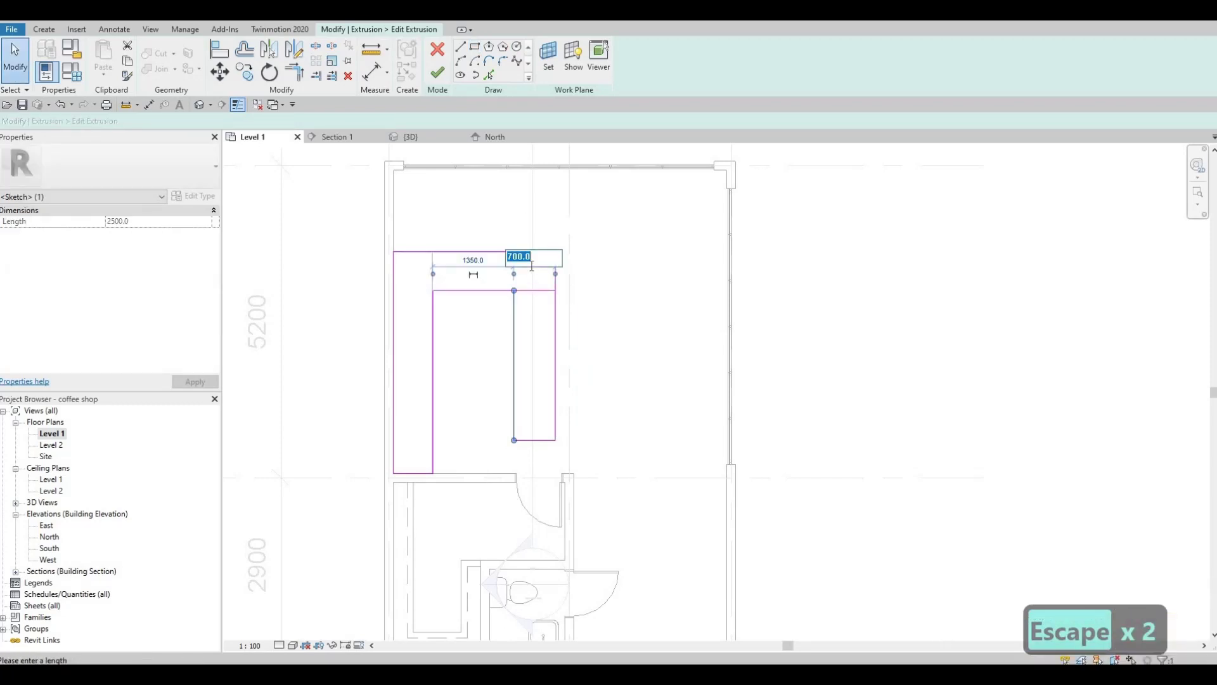
text(650)
key(Return)
key(Escape)
key(Escape)
key(Escape)
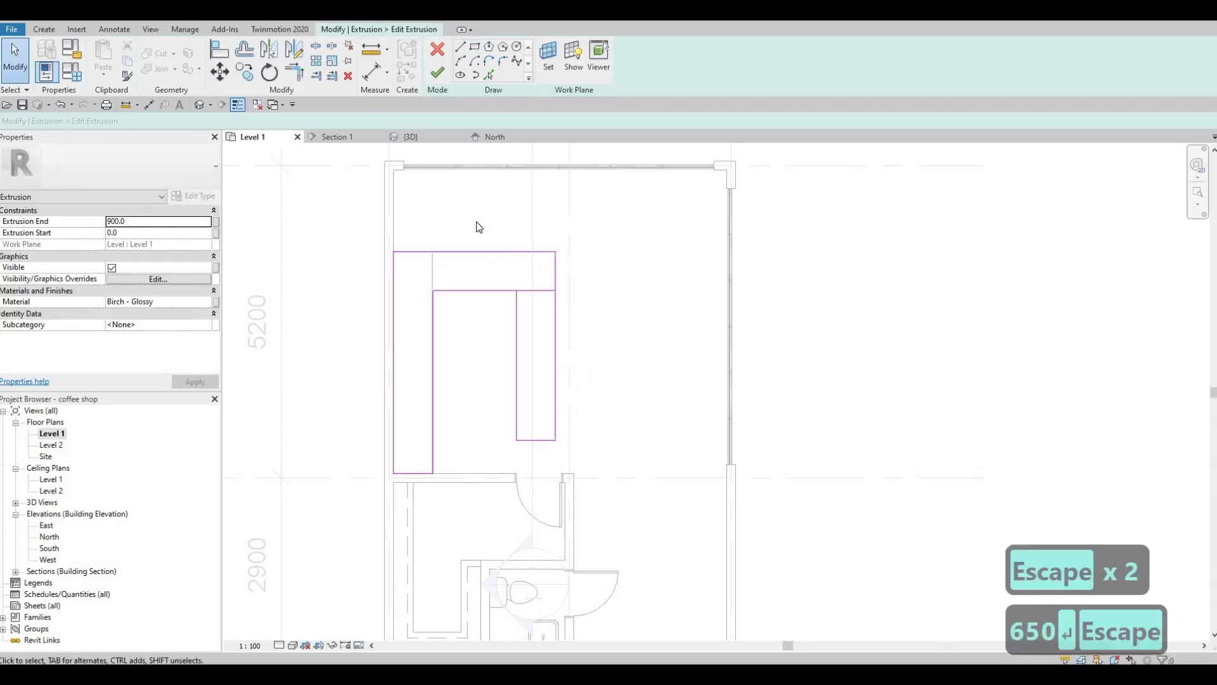
- Nudge the new vertical leg and the branch's end edge away from the counter until its outer edge sits just past grid line 2
drag(475, 221, 577, 450)
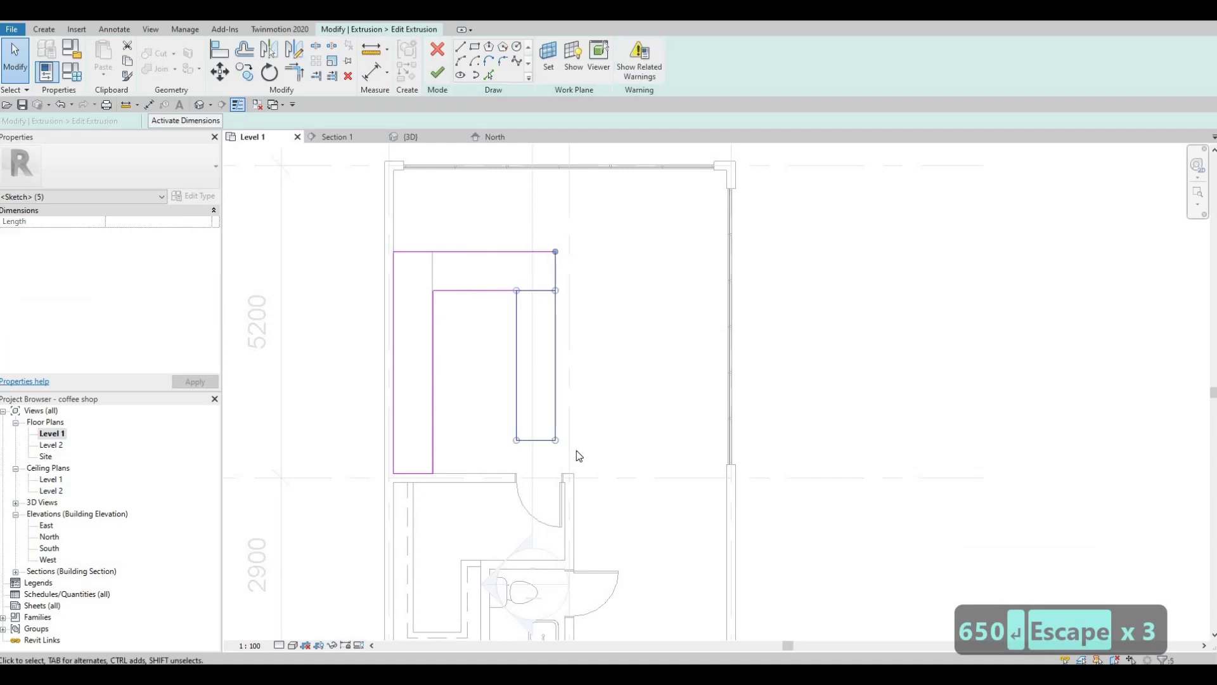
key(Right)
key(Right)
key(Right)
key(Right)
key(Right)
key(Right)
key(Right)
key(Right)
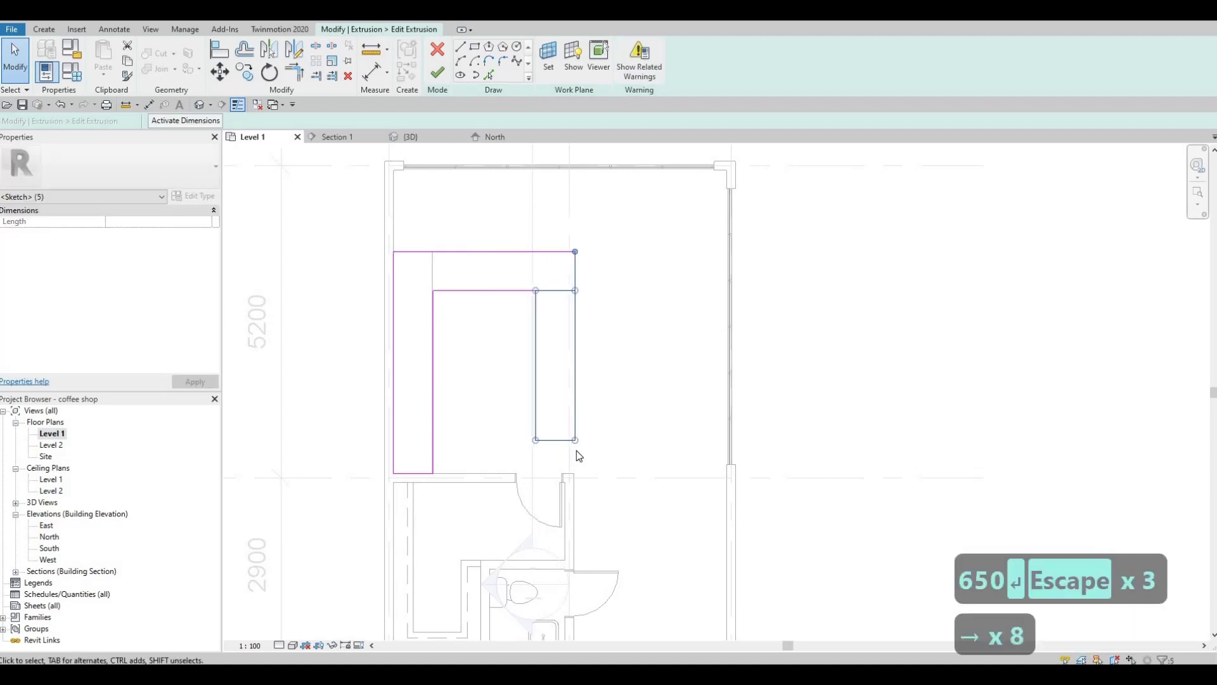
key(Right)
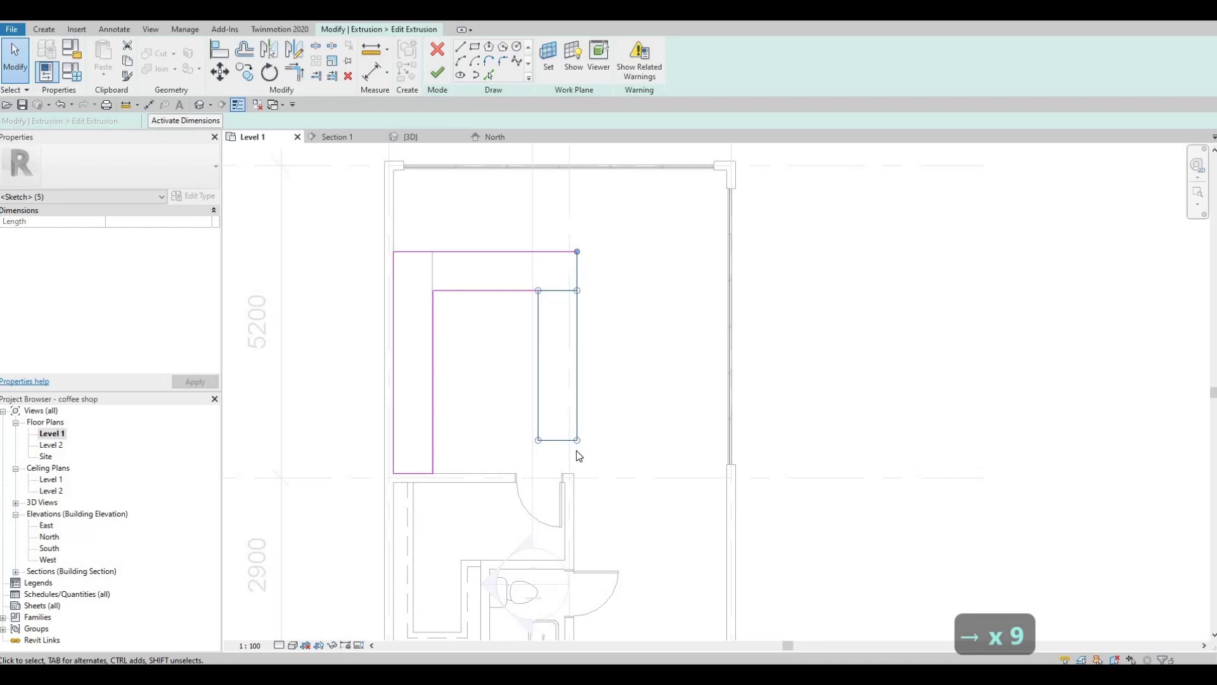
key(Right)
key(Right)
key(Right)
key(Right)
key(Right)
key(Right)
key(Right)
key(Right)
key(Right)
key(Right)
key(Right)
key(Right)
key(Right)
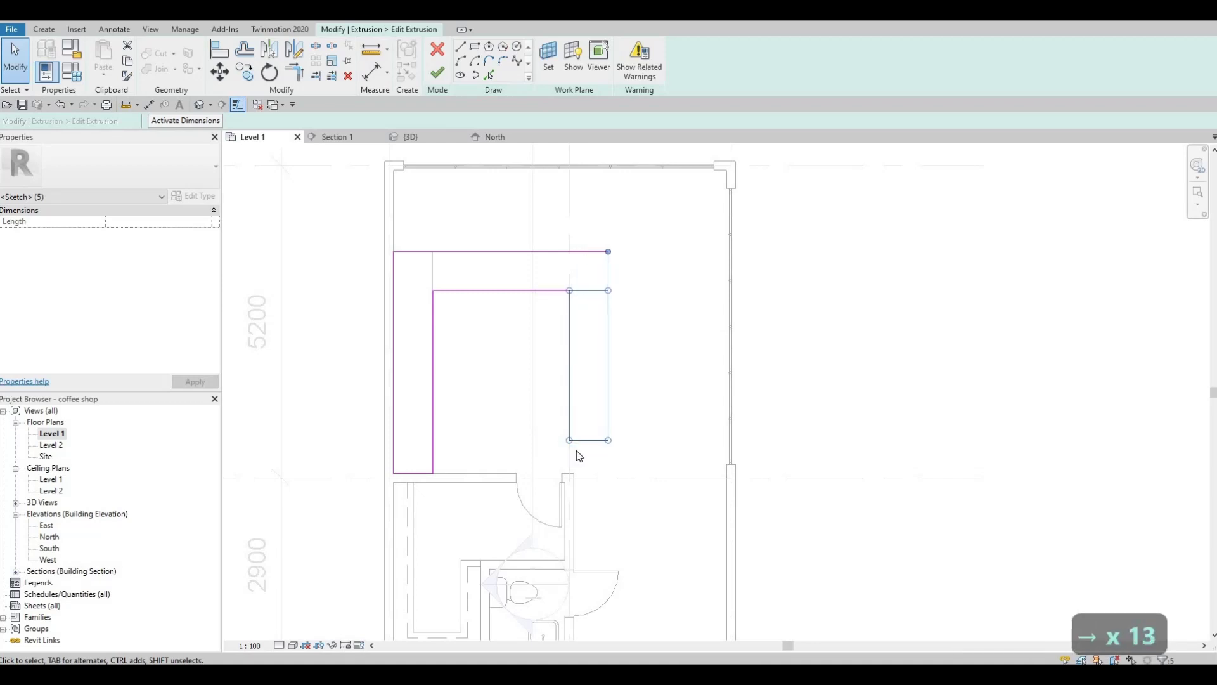
key(Right)
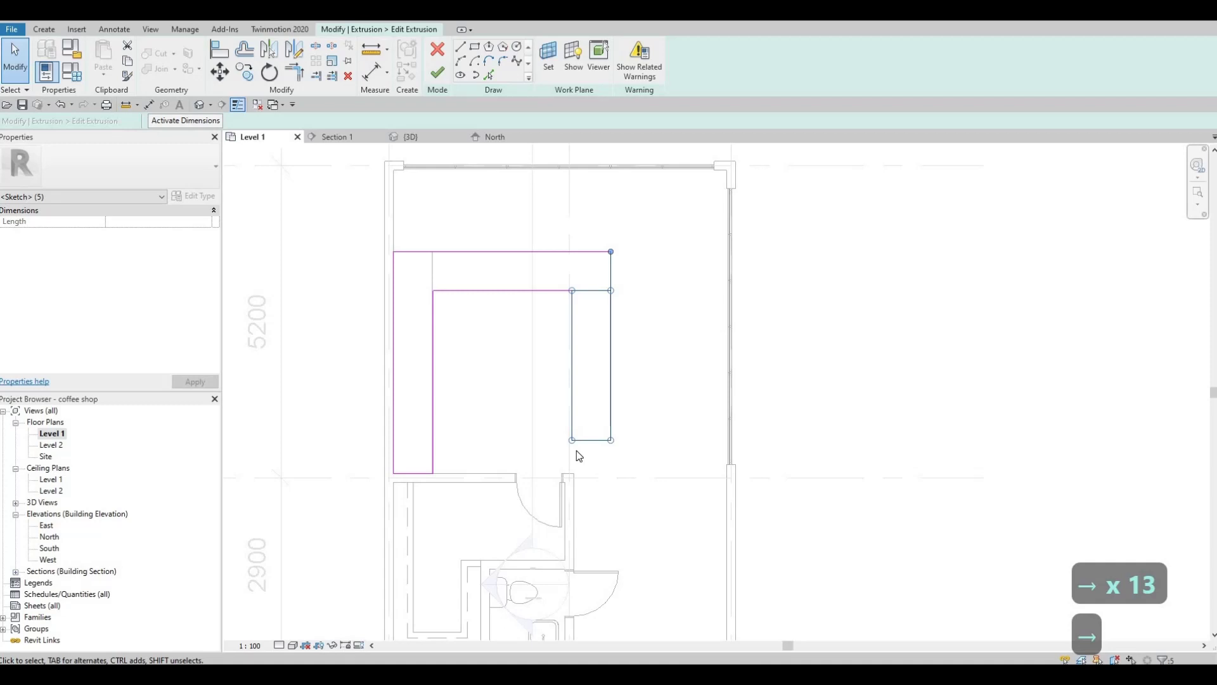
key(Left)
key(Left)
key(Left)
key(Left)
key(Left)
key(Left)
key(Left)
key(Left)
key(Left)
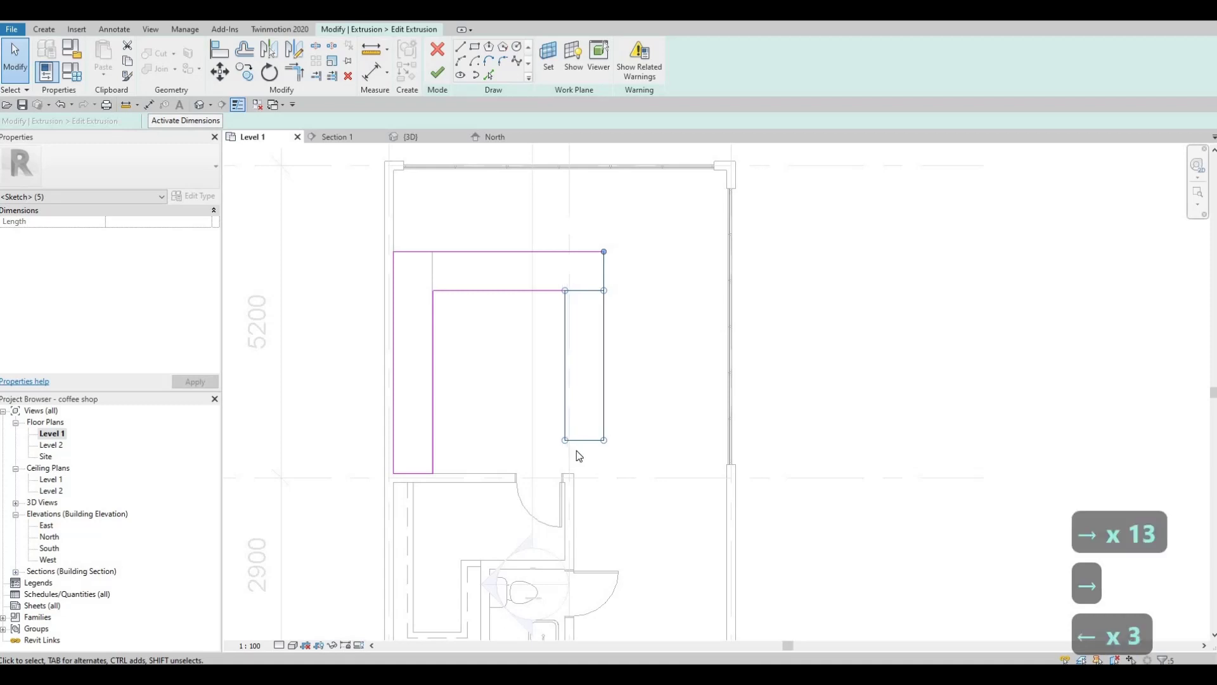
key(Left)
key(Left)
key(Left)
key(Left)
key(Left)
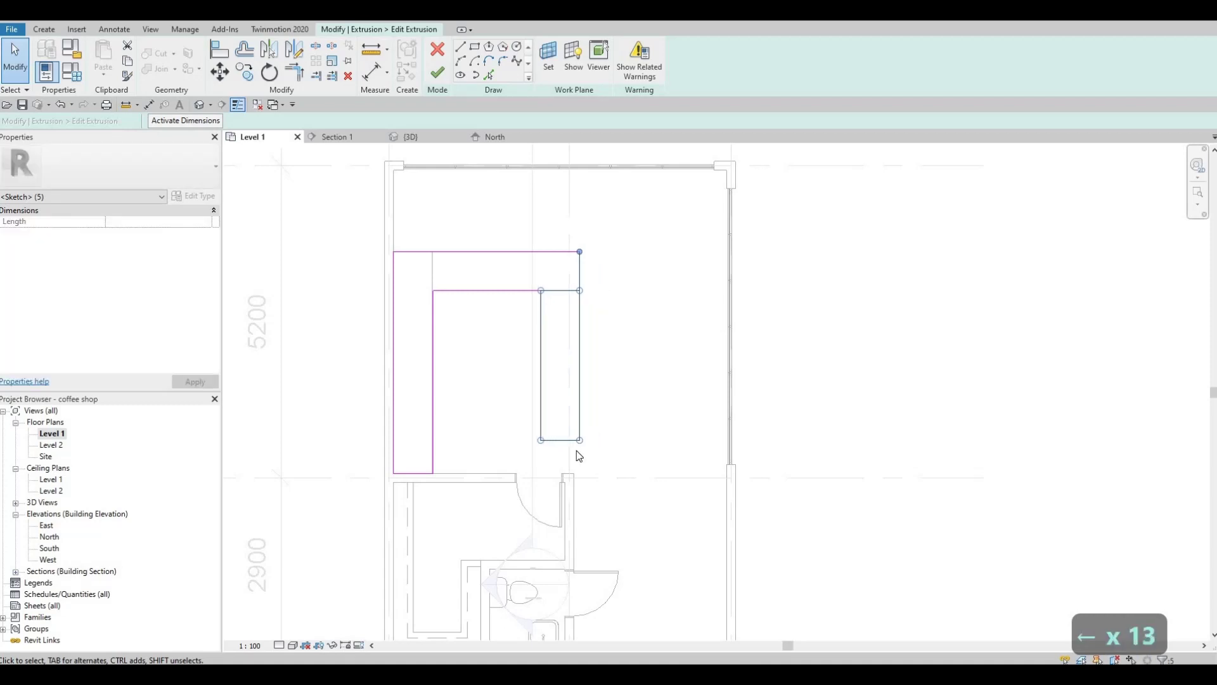
key(Left)
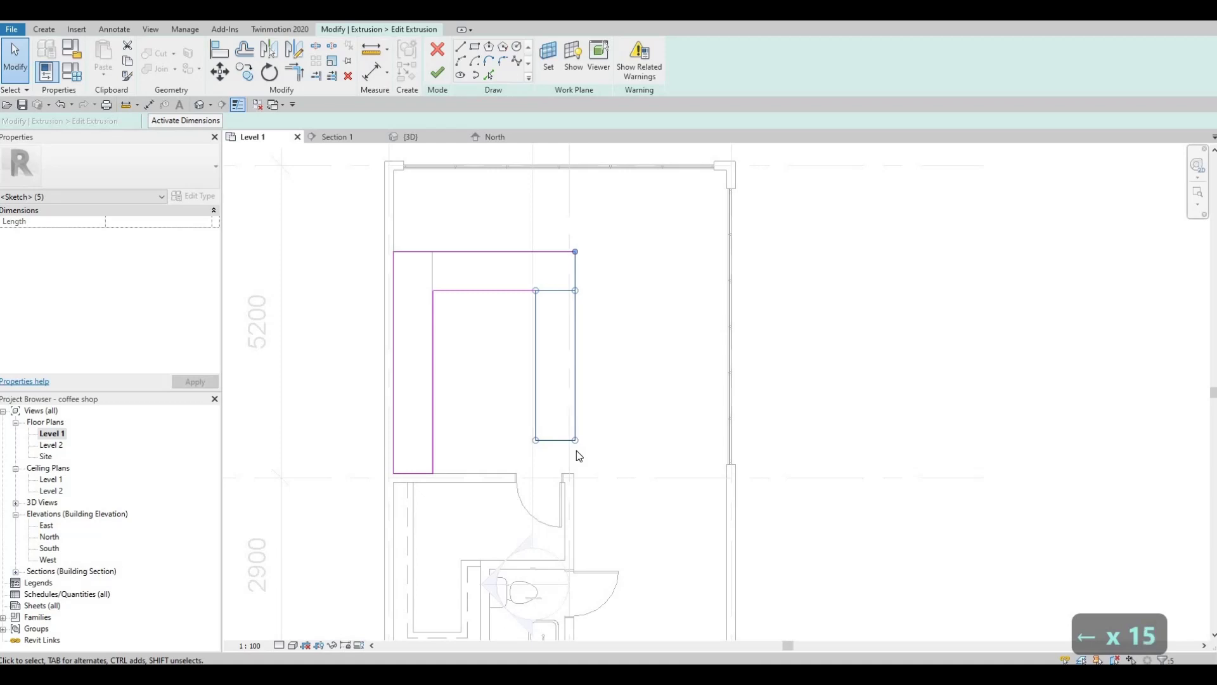
key(Escape)
key(Escape)
key(Escape)
- Examine the U-shaped counter outline and the clearance between its free leg and the doorway wall below
middle_drag(565, 442, 552, 393)
scroll(535, 386, up, 1)
scroll(497, 216, down, 1)
middle_drag(461, 128, 480, 218)
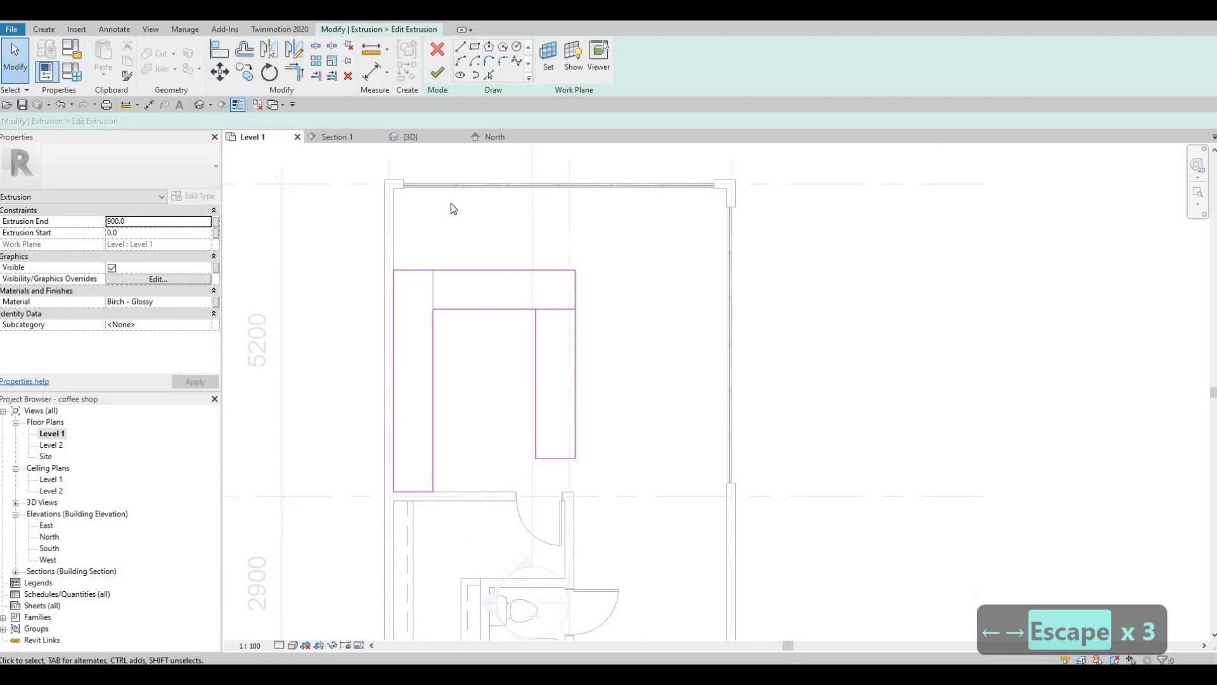
scroll(565, 527, up, 1)
scroll(506, 216, down, 1)
middle_drag(517, 245, 517, 333)
middle_drag(555, 455, 531, 431)
scroll(530, 450, up, 3)
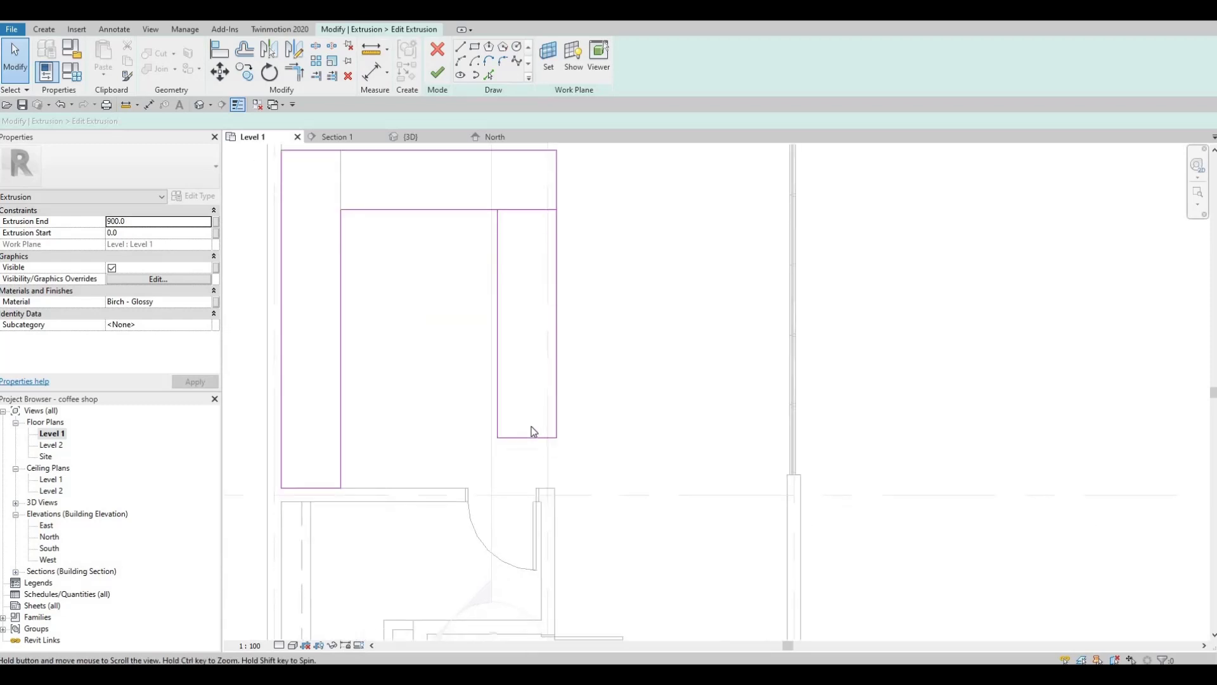
scroll(533, 432, down, 1)
key(Escape)
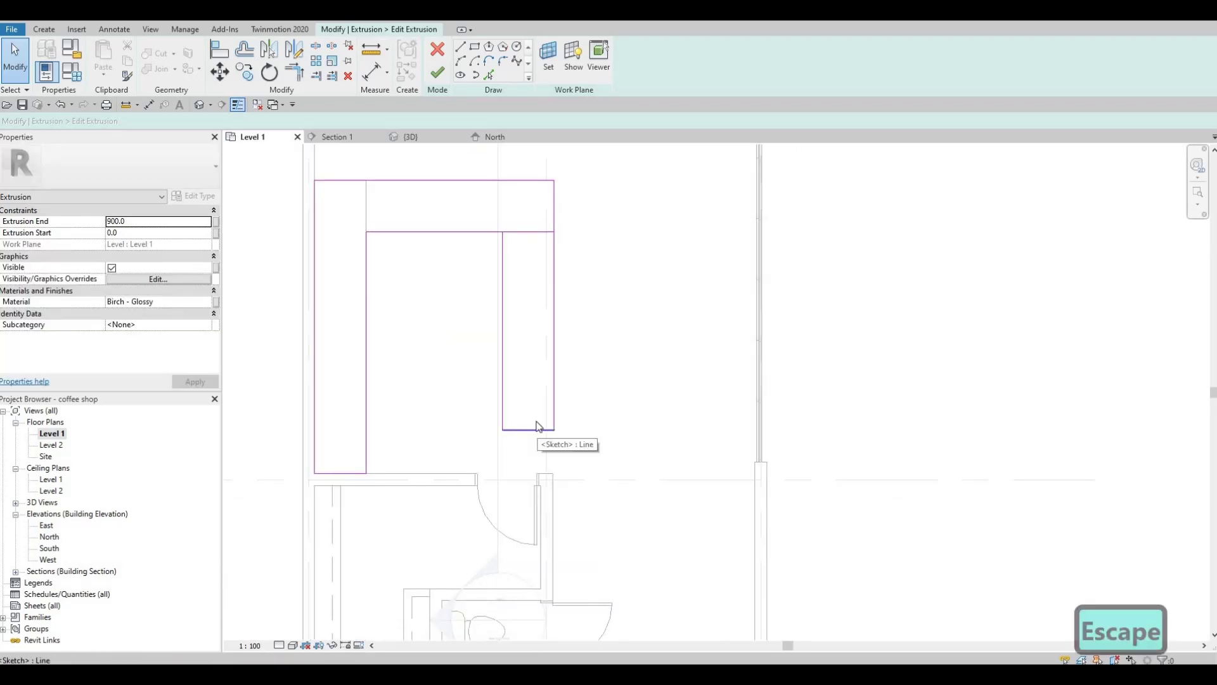
middle_drag(549, 409, 540, 402)
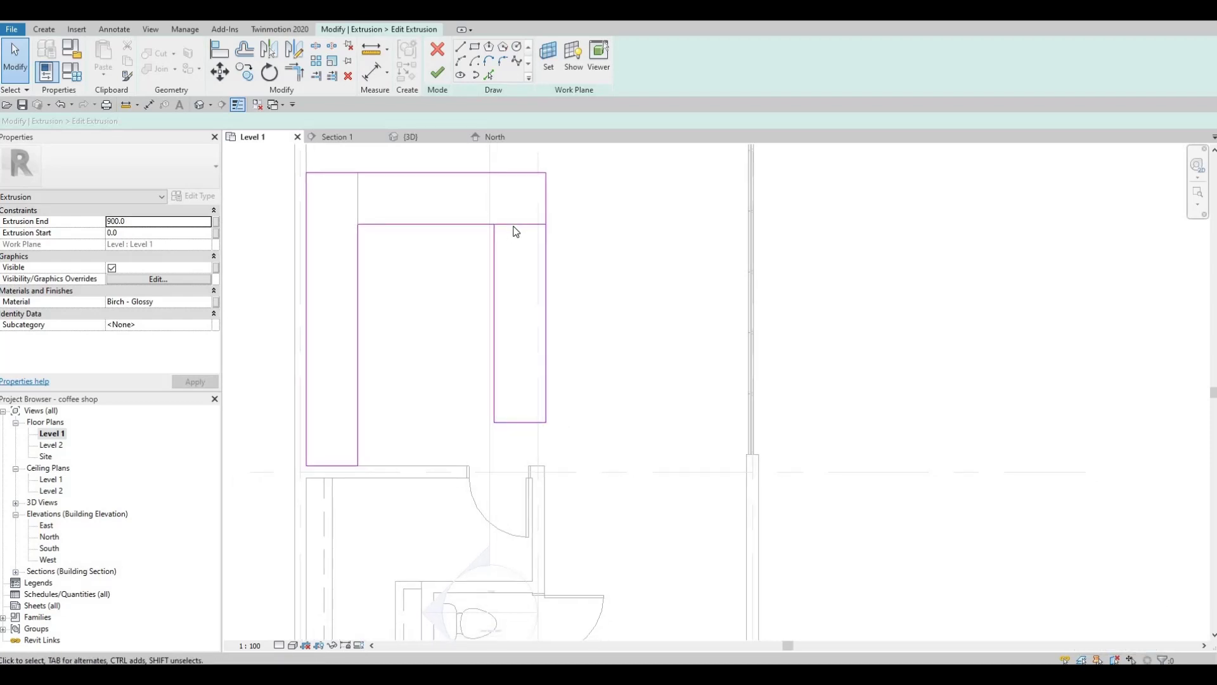
- Delete the overlapping sketch line between the branch and the new leg, and the branch's end edge
click(516, 224)
key(Delete)
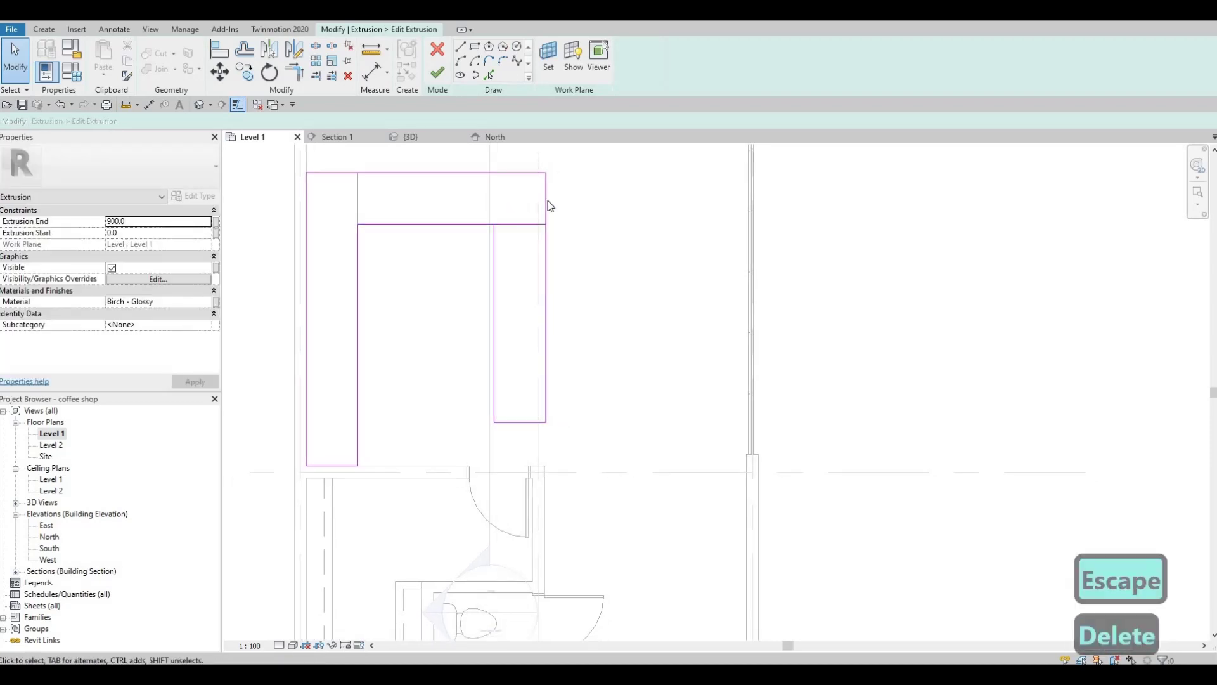
click(548, 206)
key(Delete)
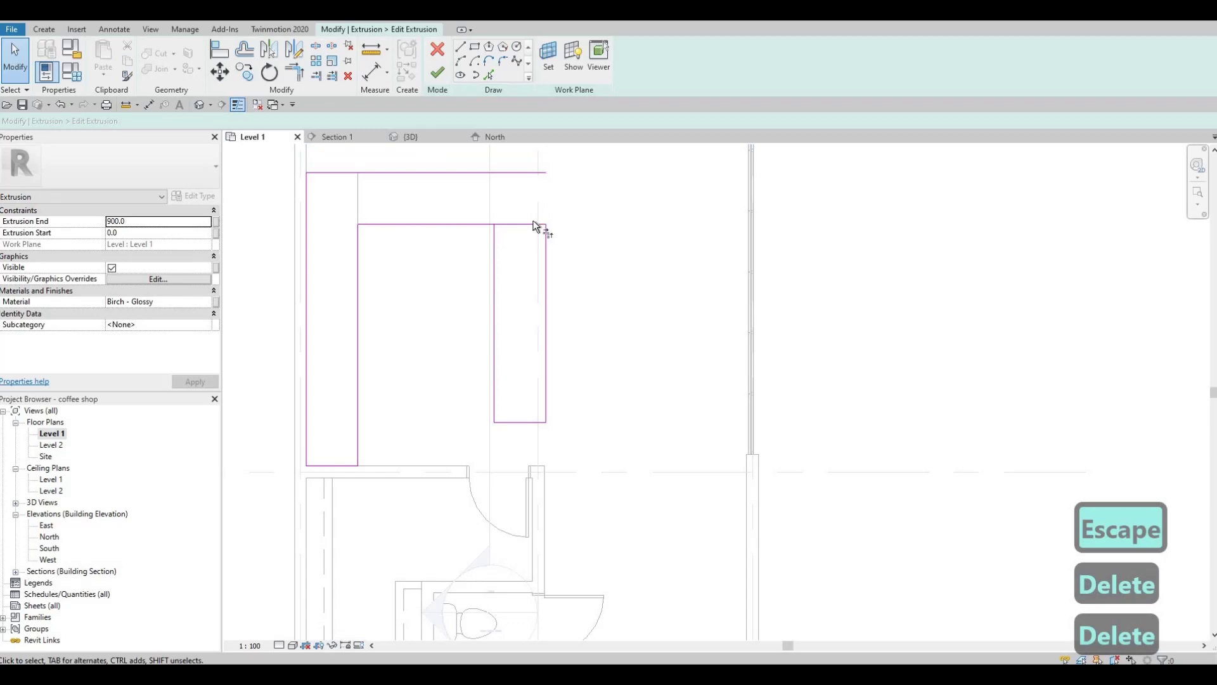
- Trim the outer and inner corners where the branch meets the new leg into one continuous U-shaped outline
key(t)
key(r)
click(549, 262)
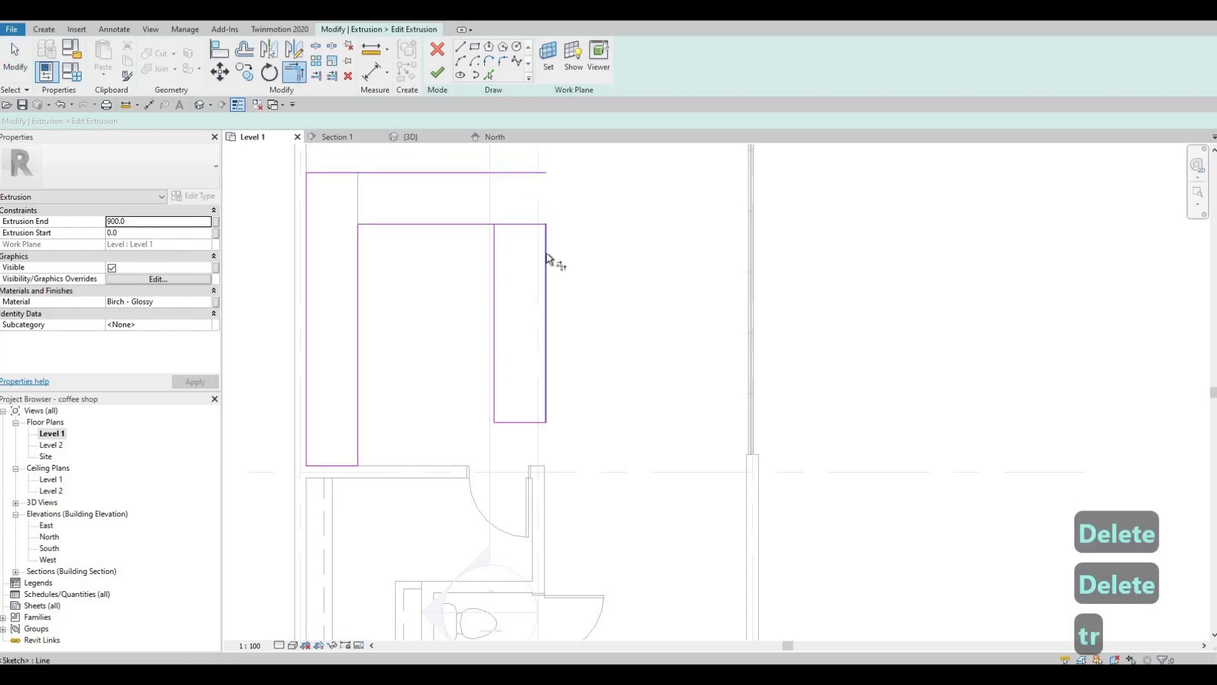
click(523, 173)
click(493, 252)
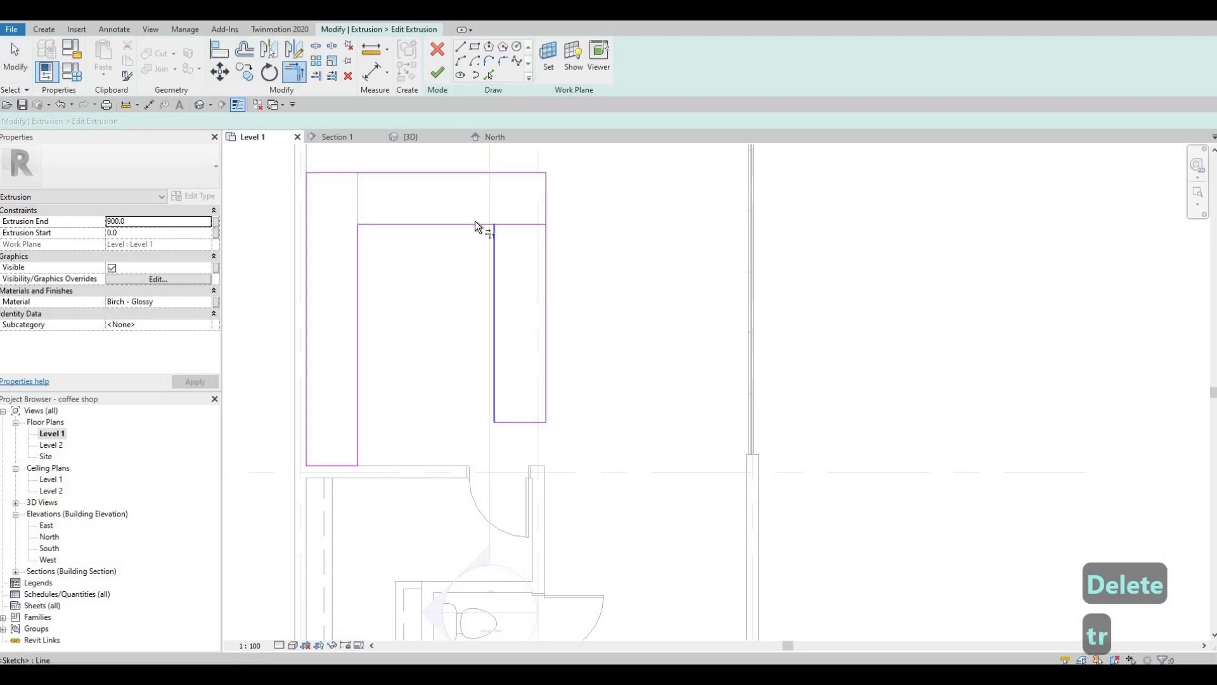
click(472, 224)
key(Escape)
key(Escape)
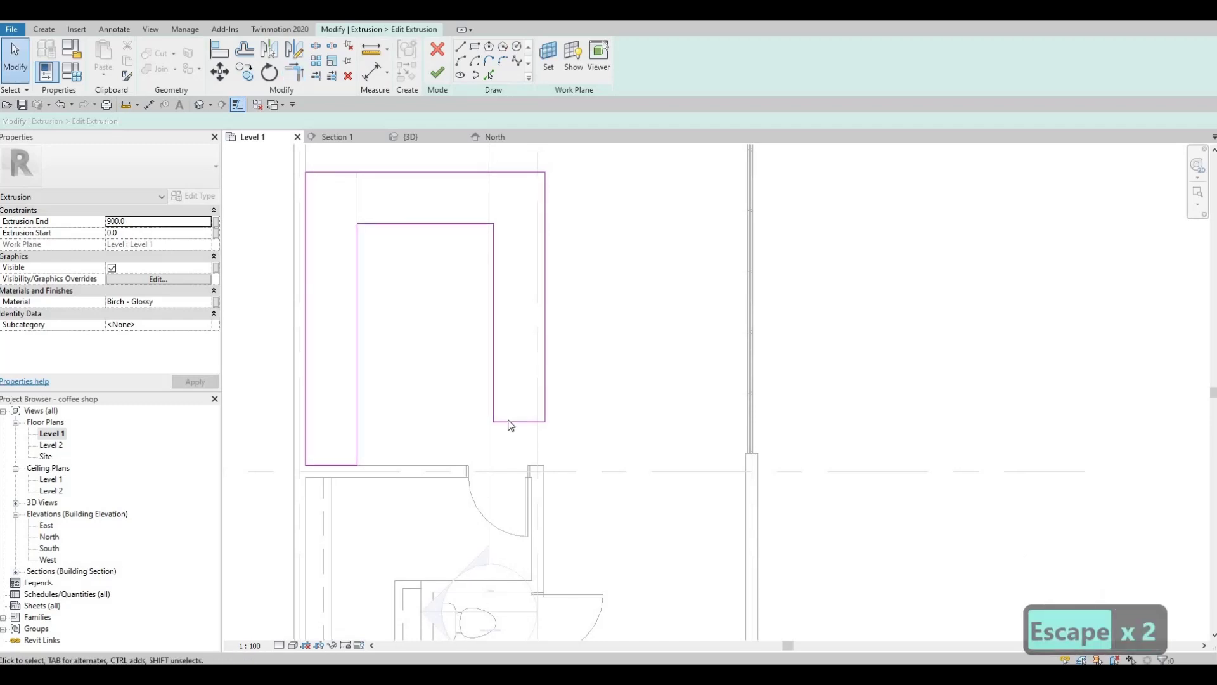
- Shorten the free leg so its end edge lies 800 mm from the grid line along the doorway wall
click(507, 421)
key(Up)
key(Up)
key(Up)
key(Up)
key(Up)
key(Up)
key(Up)
key(Up)
key(Up)
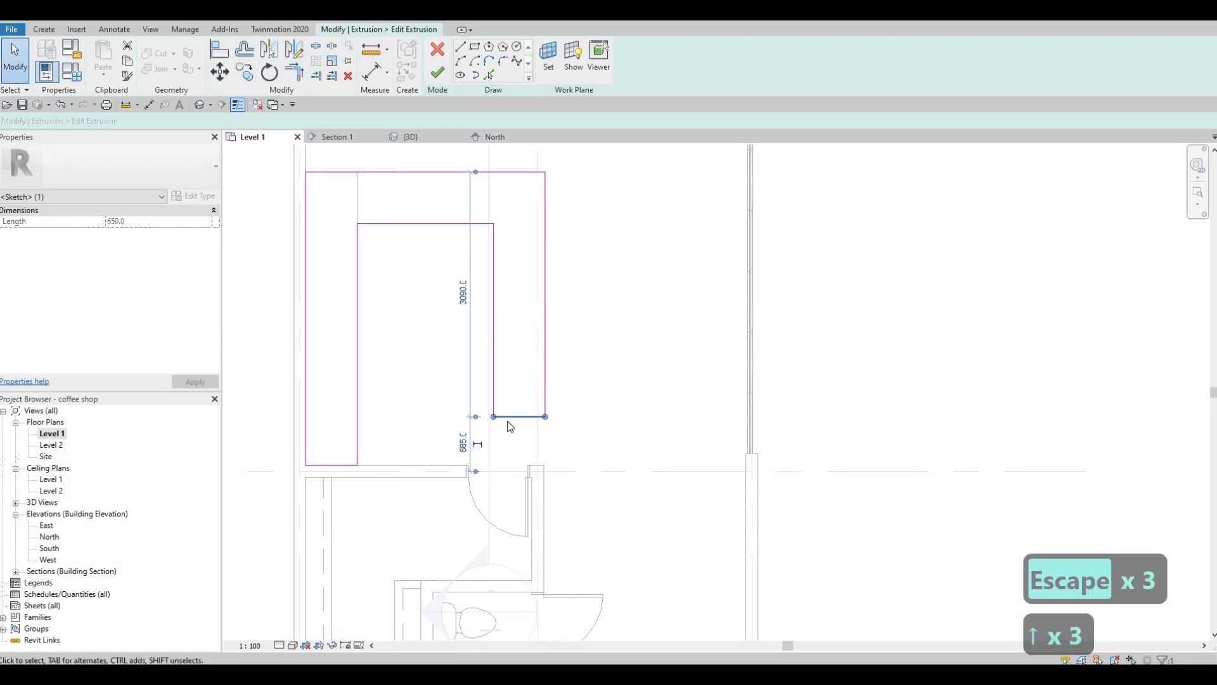
key(Up)
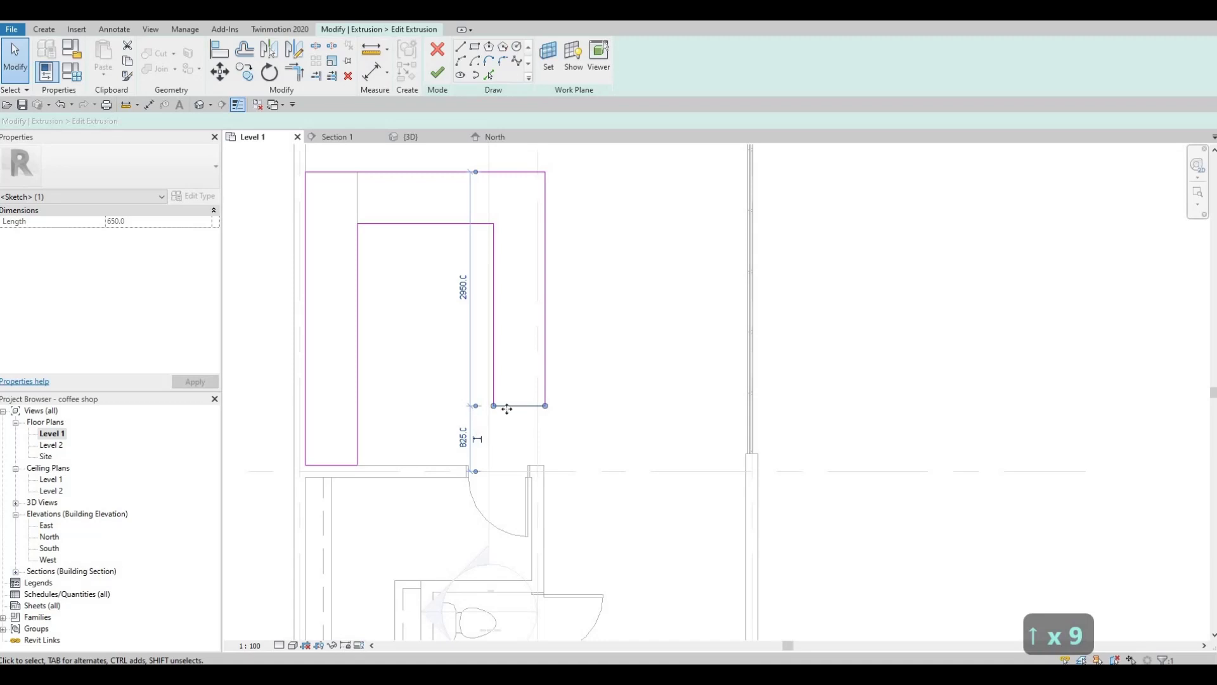
click(475, 442)
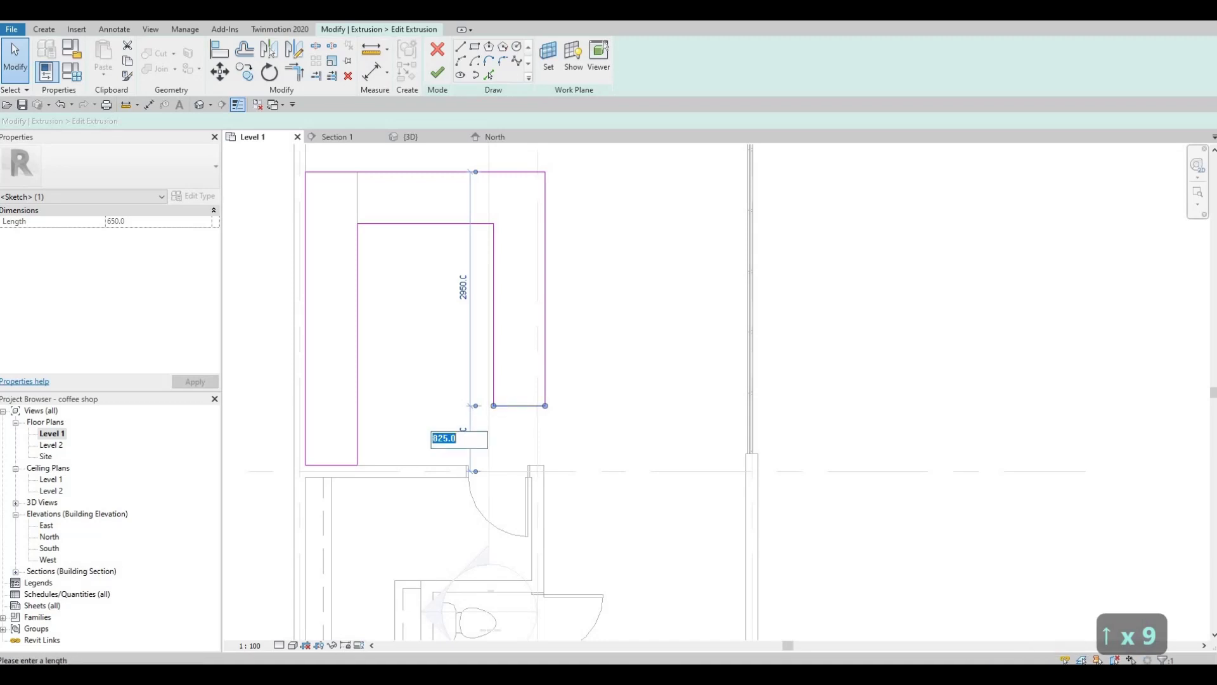
text(800)
key(Return)
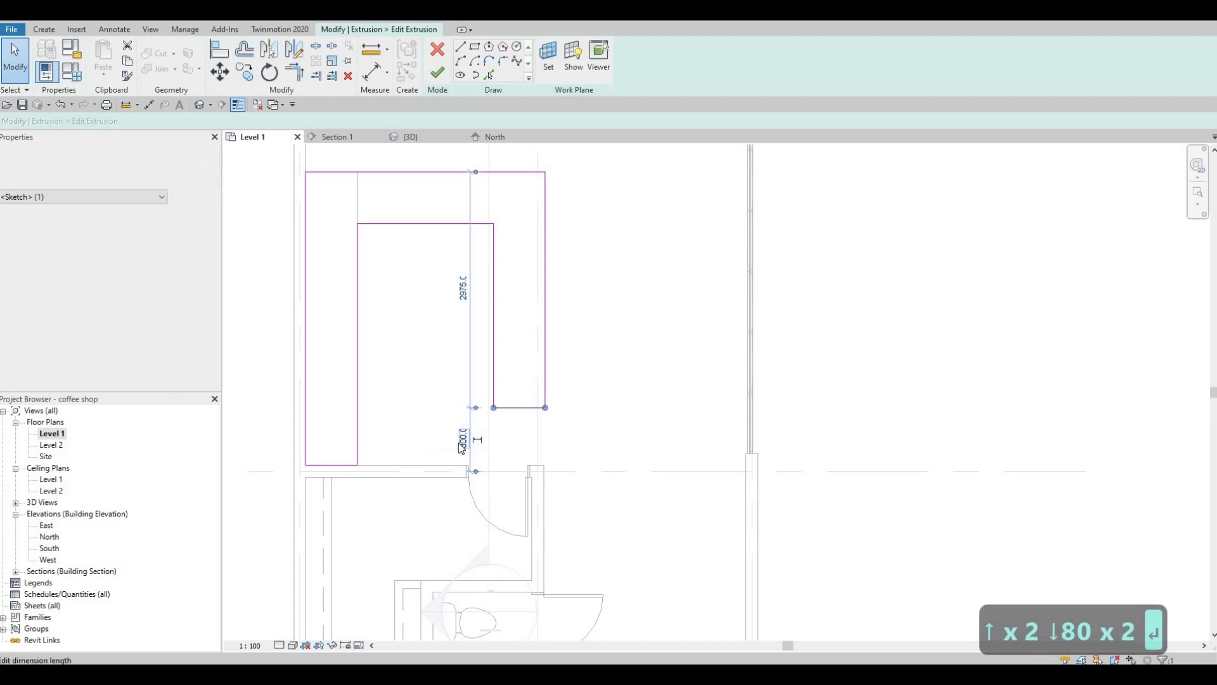
key(Escape)
key(Escape)
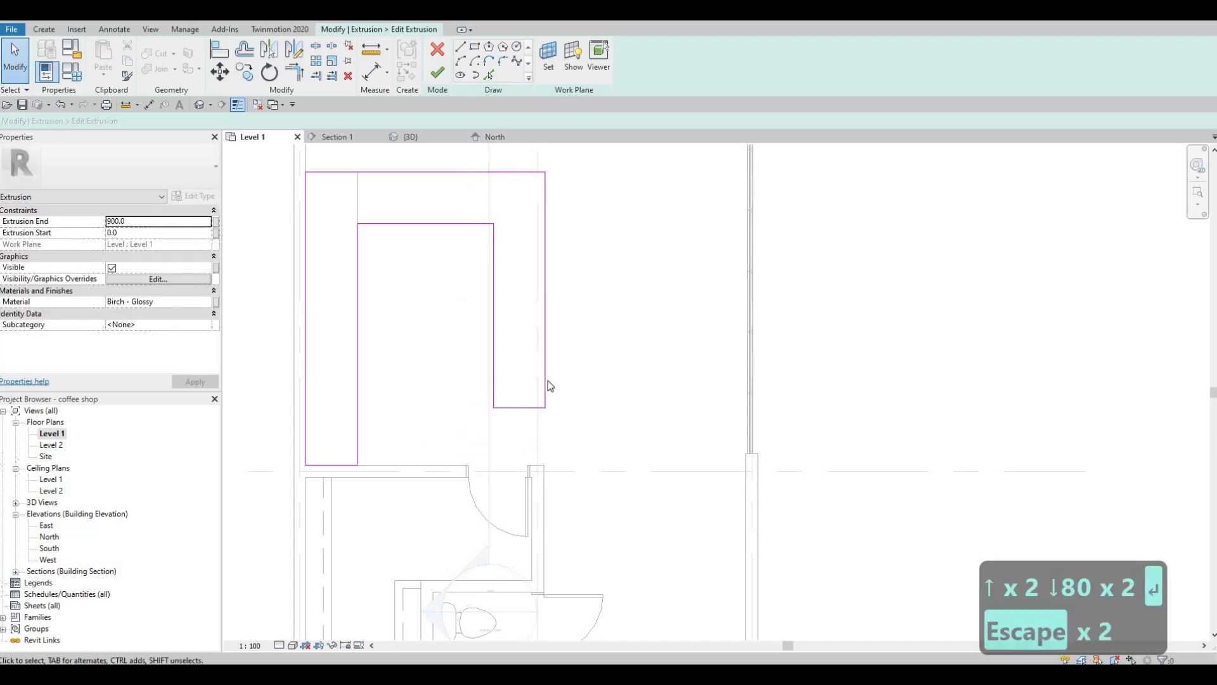
- Finish the counter's extrusion sketch and open the 3D view on the U-shaped counter
middle_drag(539, 409, 539, 414)
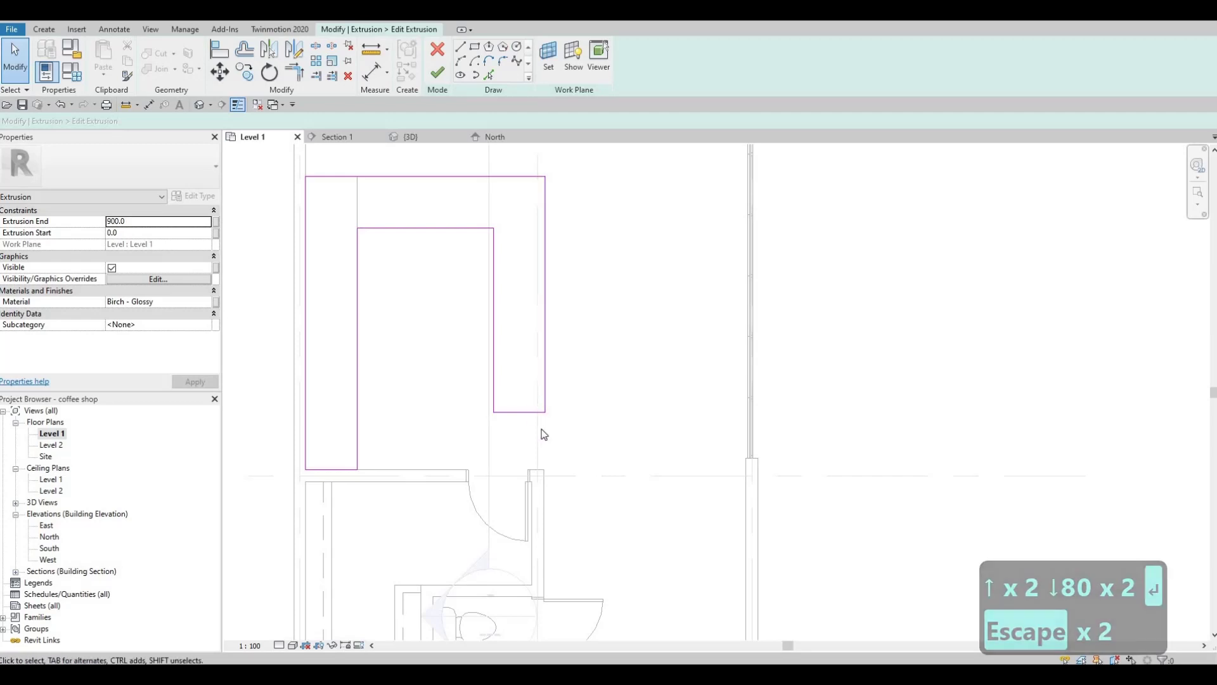
middle_drag(497, 368, 497, 365)
middle_drag(429, 312, 422, 384)
scroll(440, 348, up, 2)
scroll(443, 351, down, 1)
scroll(442, 386, down, 3)
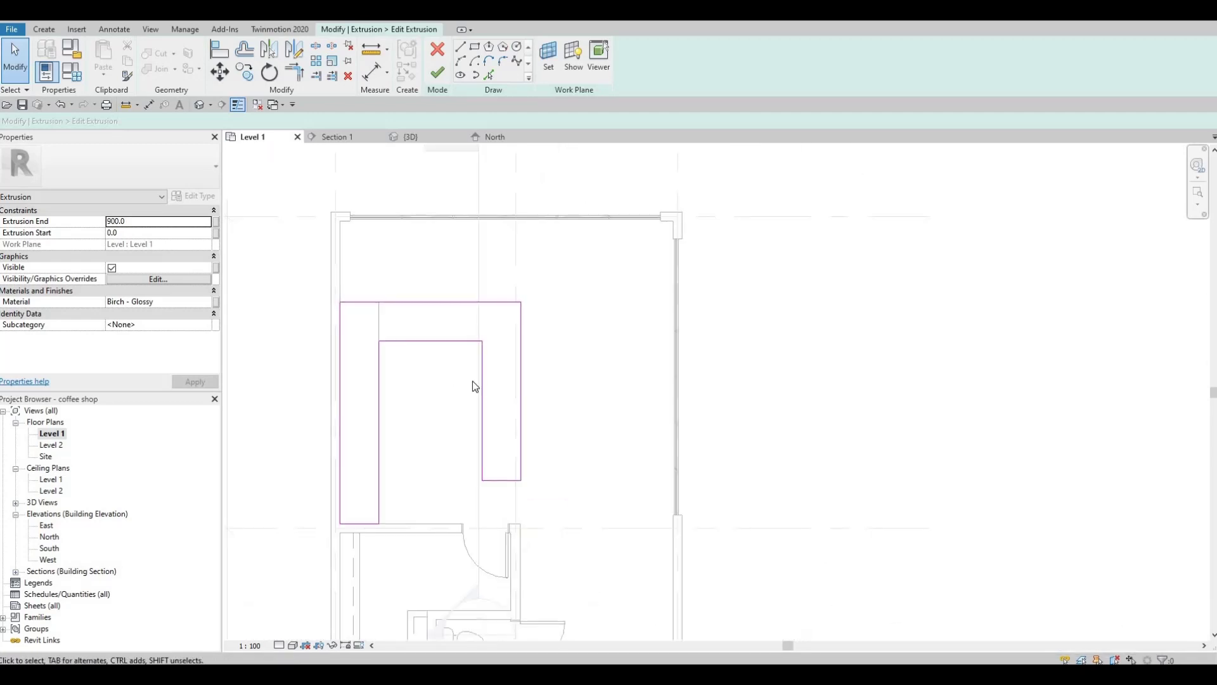
click(437, 76)
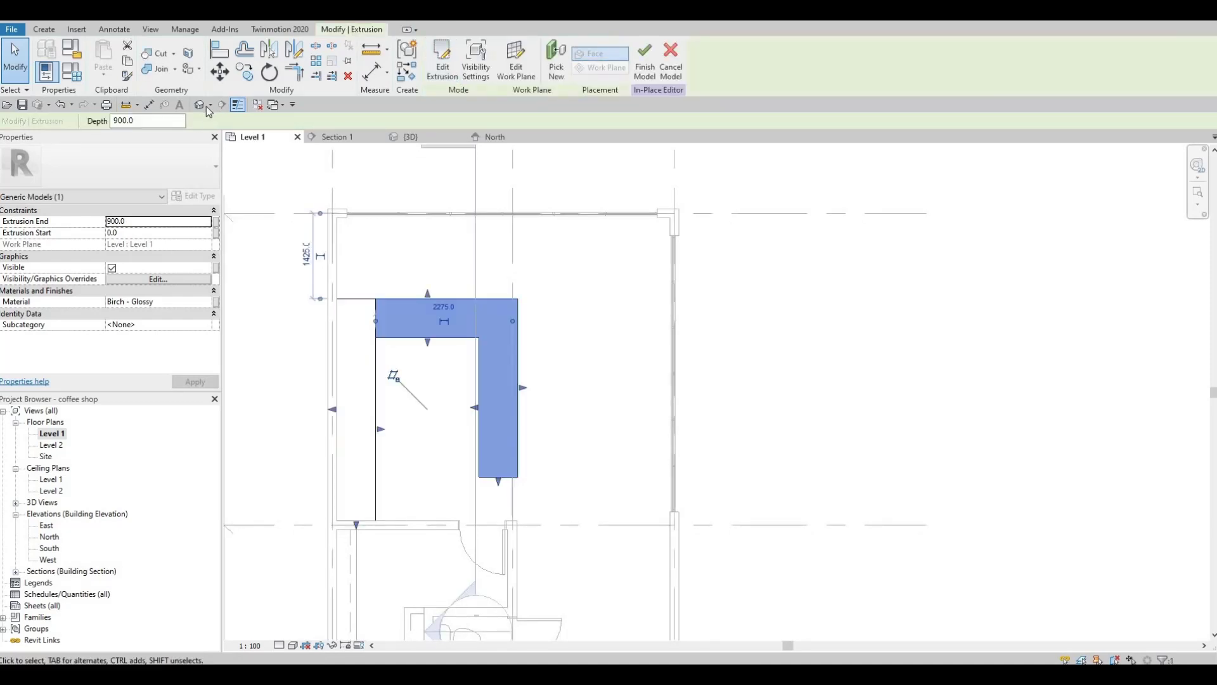
click(199, 104)
shift+middle_drag(505, 390, 462, 299)
scroll(463, 299, up, 2)
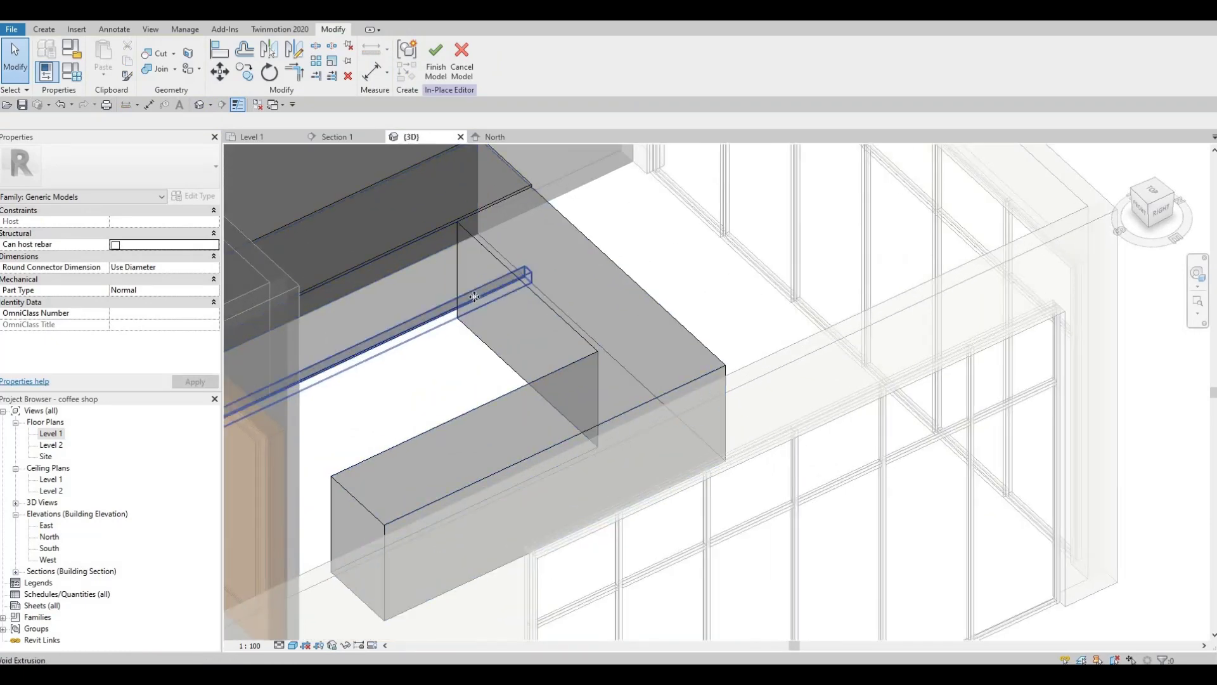
- Delete the void extrusion running along the inner base of the counter's original leg
click(531, 282)
scroll(548, 272, up, 2)
drag(455, 310, 430, 322)
key(Escape)
key(Escape)
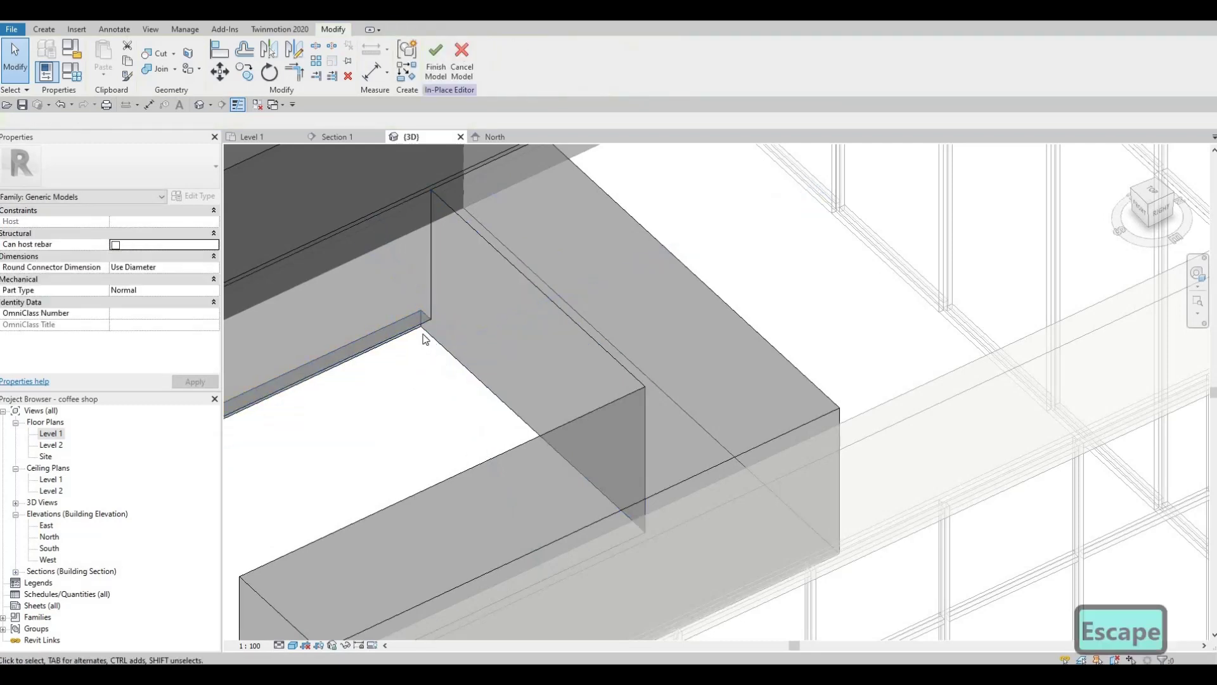
click(422, 332)
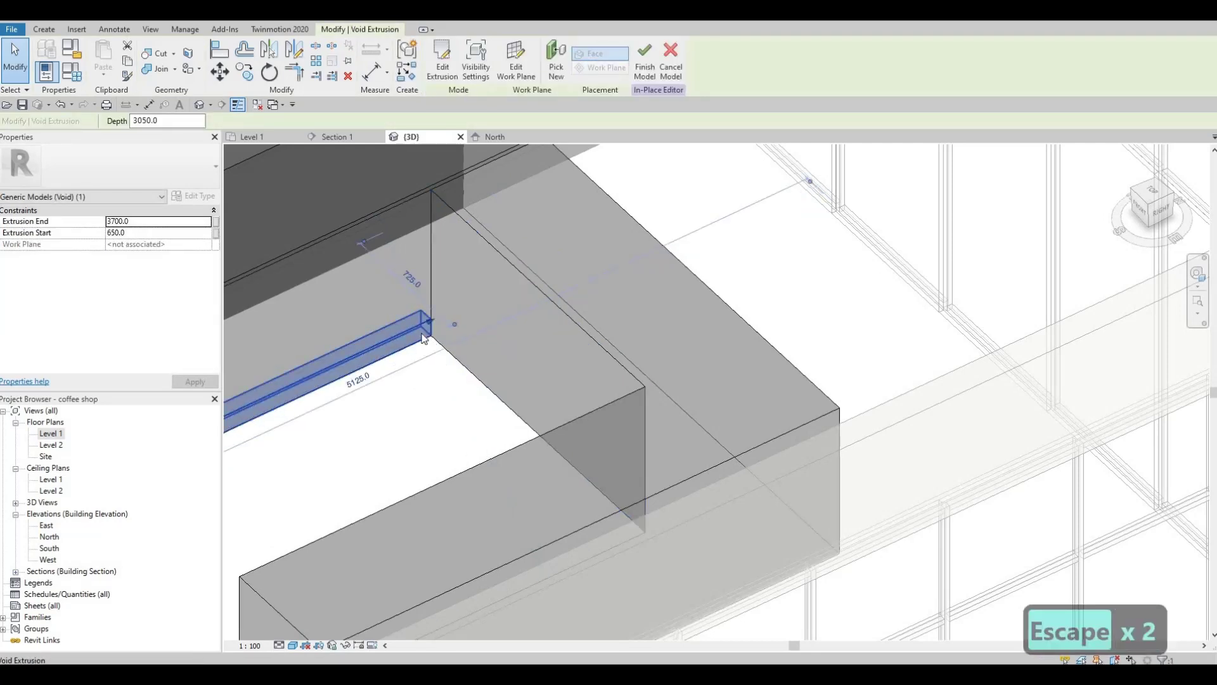
key(Delete)
shift+middle_drag(466, 383, 476, 354)
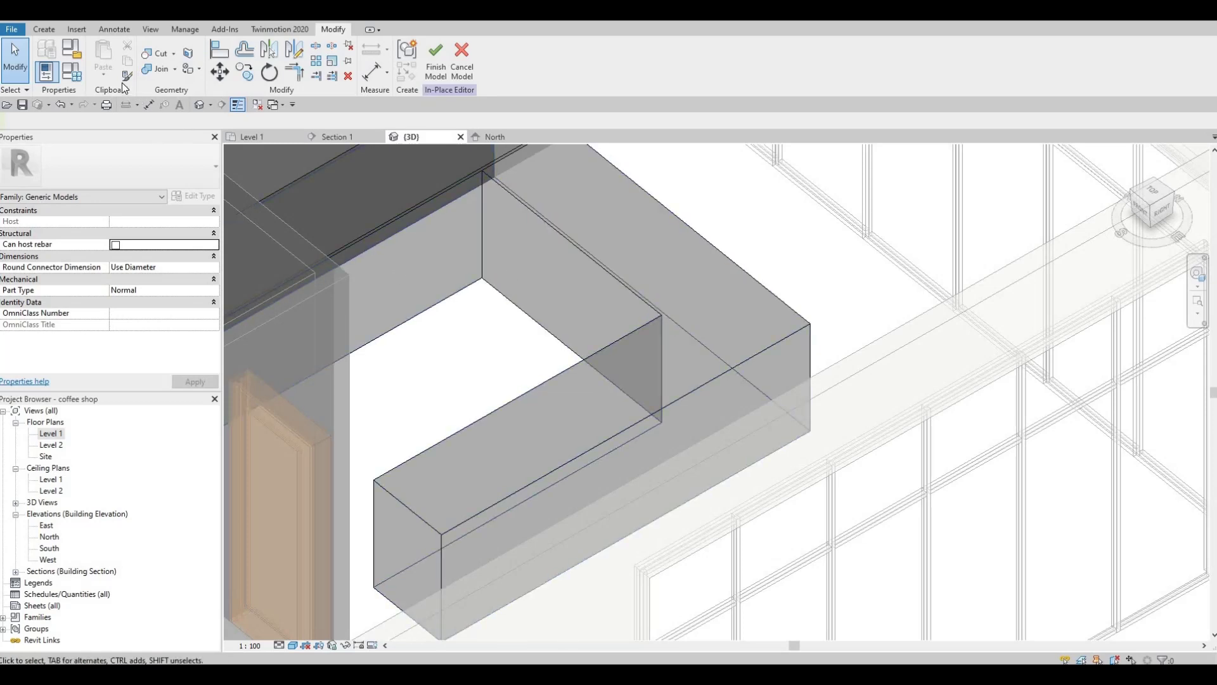
- Start a void sweep and pick the three inner bottom edges of the U-shaped counter as its path
scroll(524, 300, down, 2)
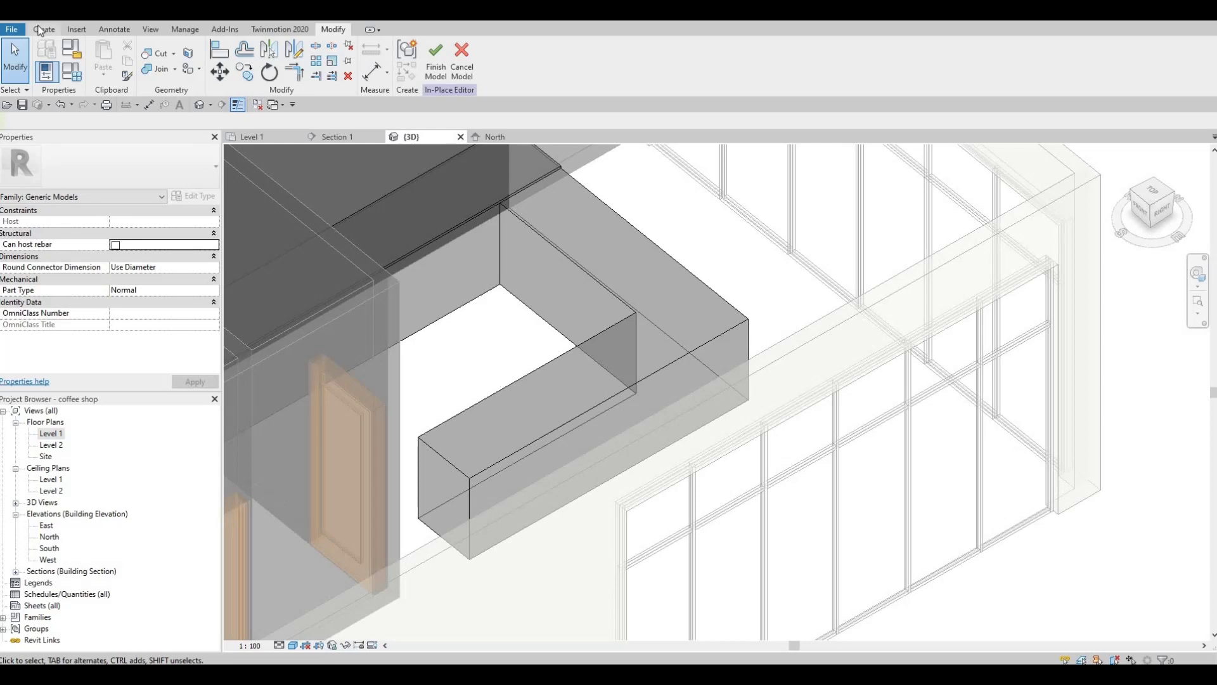
click(43, 29)
click(245, 68)
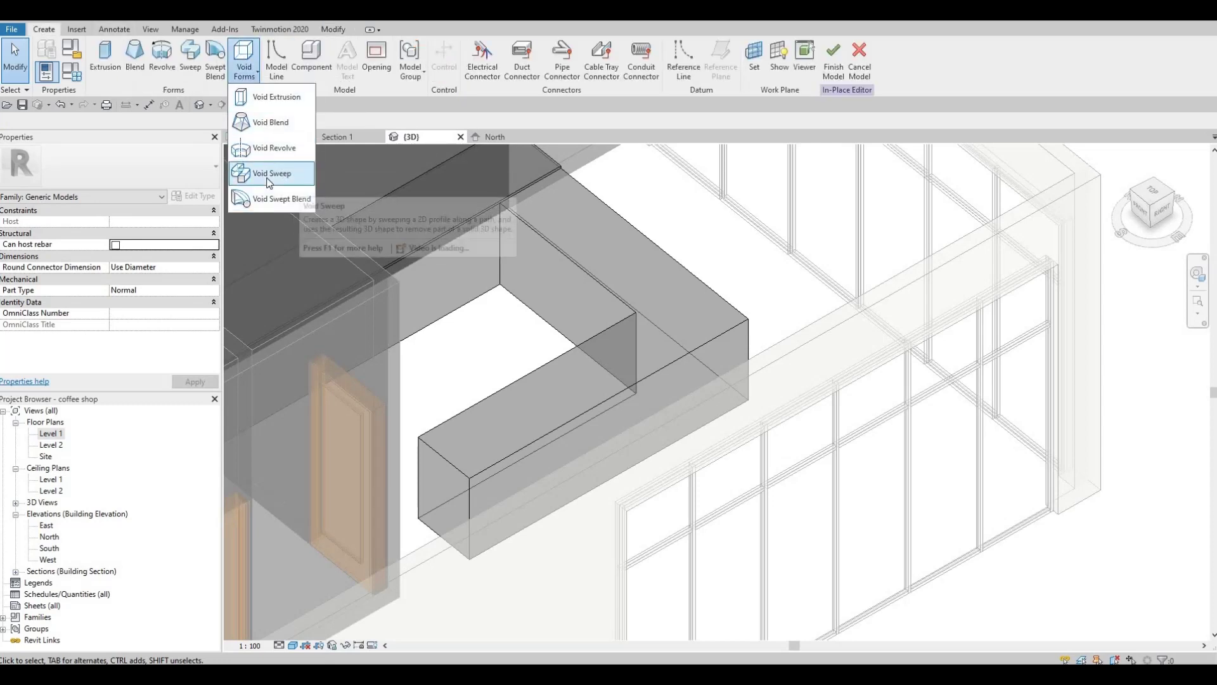
click(270, 182)
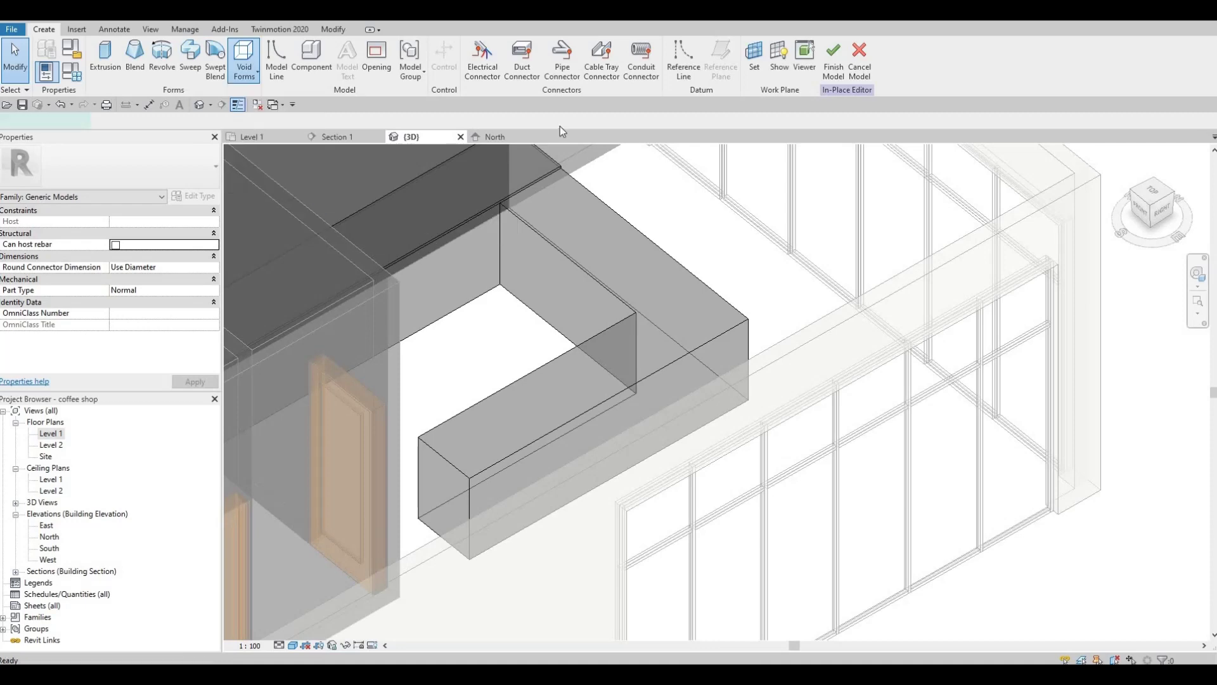
click(560, 78)
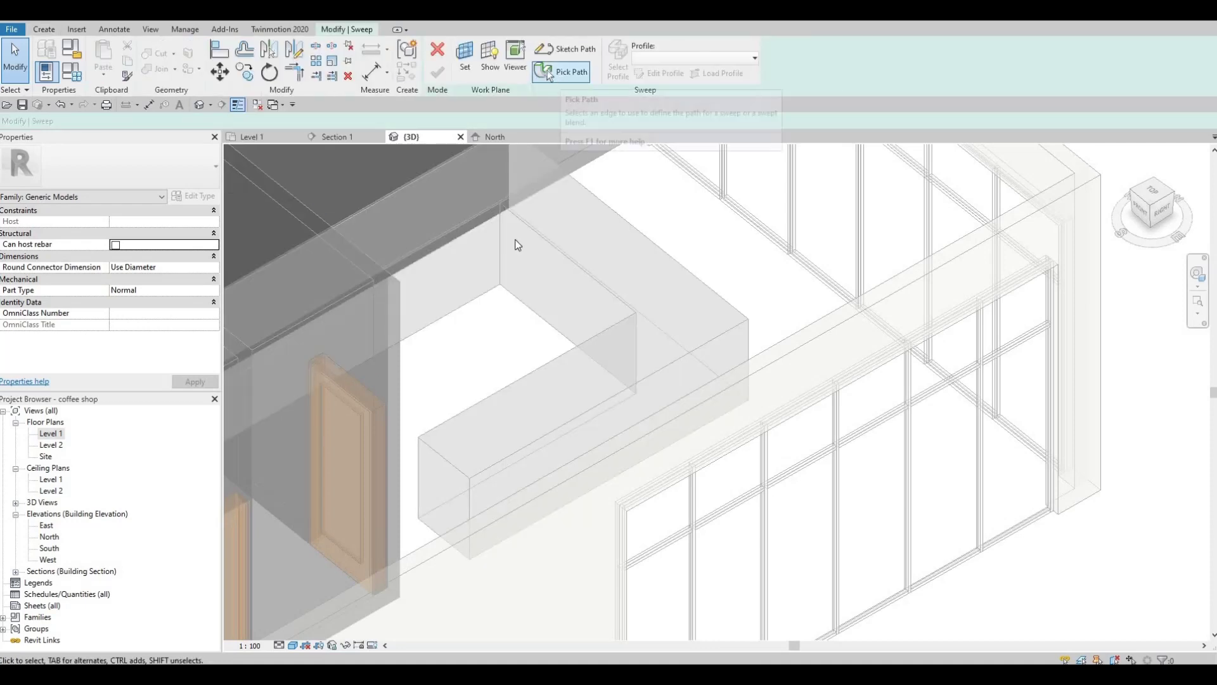
shift+middle_drag(402, 272, 452, 368)
scroll(451, 368, up, 6)
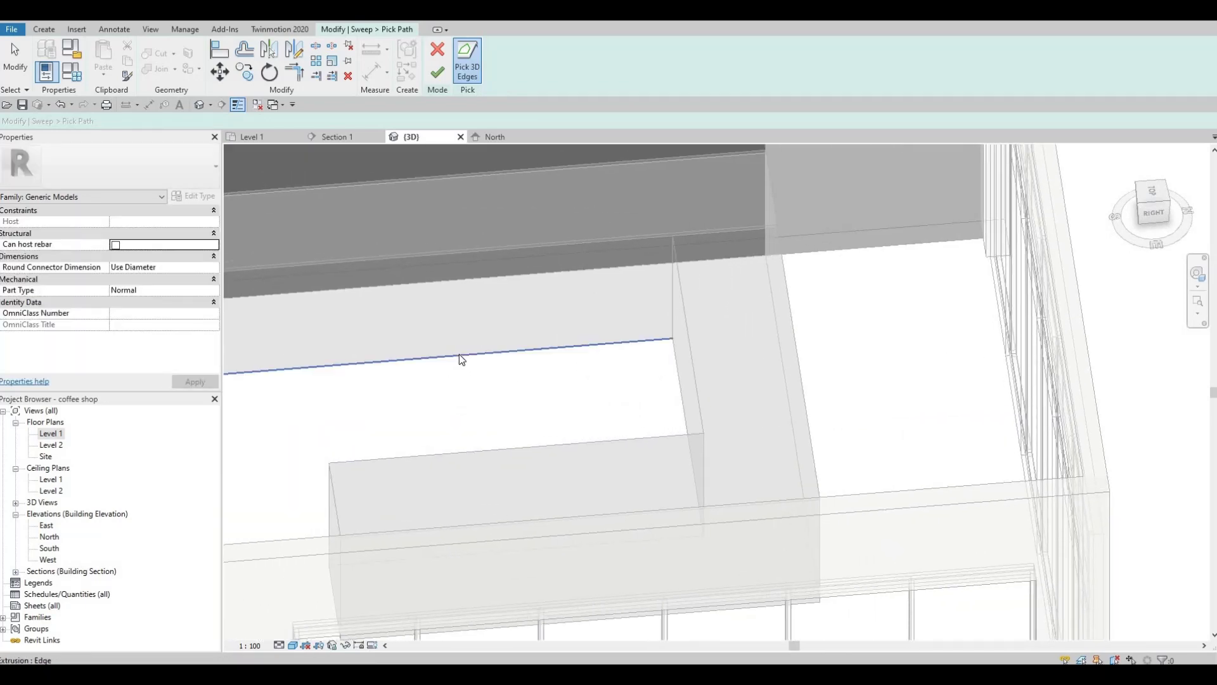
click(454, 389)
shift+middle_drag(417, 265, 500, 257)
click(576, 379)
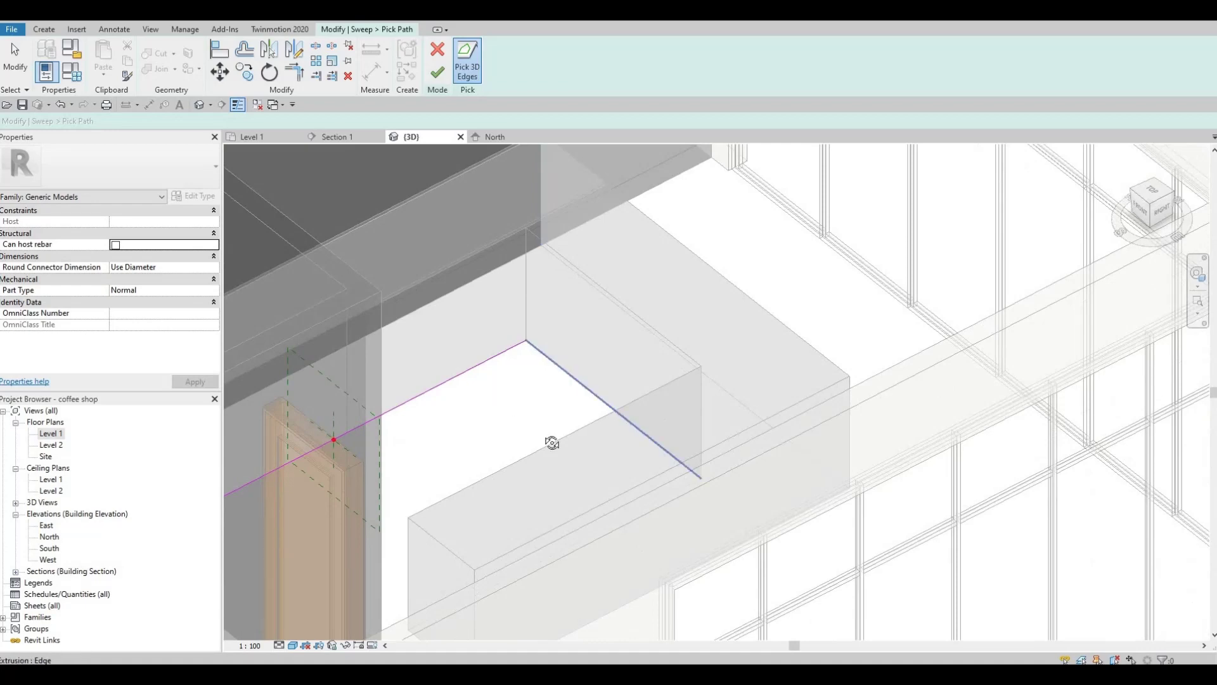
shift+middle_drag(794, 453, 732, 378)
click(744, 375)
shift+middle_drag(641, 399, 521, 322)
- Add the bottom edges of the free leg's end and the counter's outer sides to the sweep path
middle_drag(271, 396, 498, 344)
scroll(497, 344, down, 1)
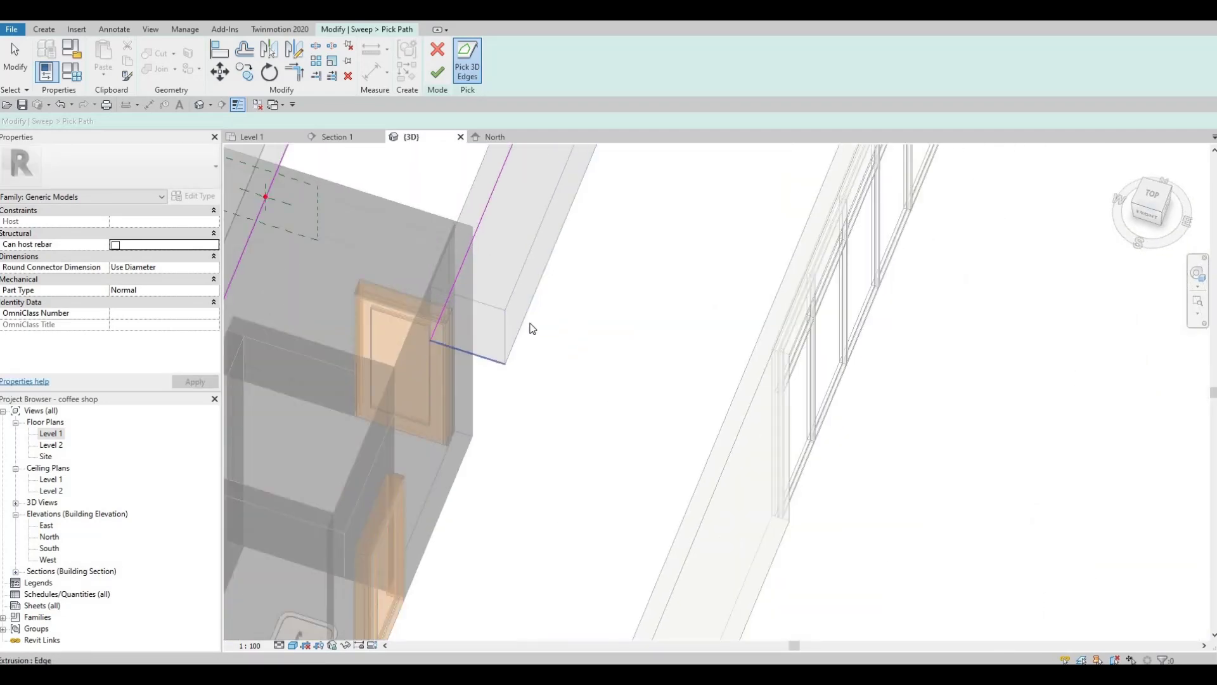
shift+middle_drag(617, 482, 506, 365)
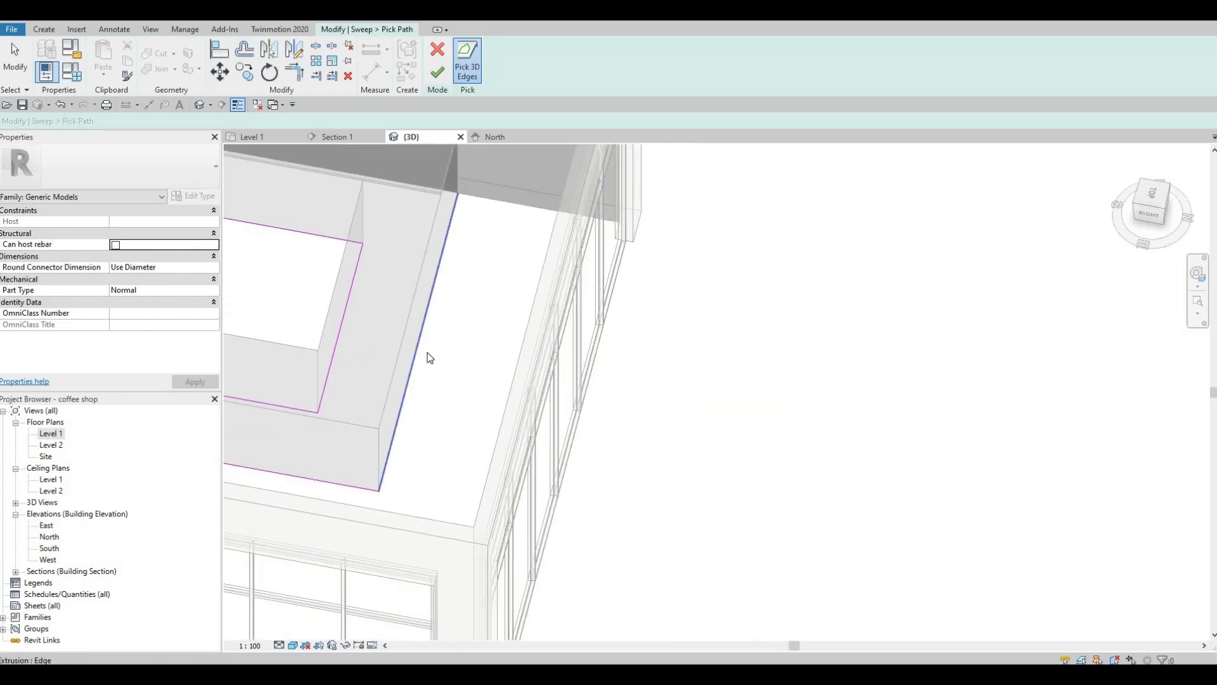
scroll(427, 352, down, 2)
middle_drag(354, 375, 441, 362)
scroll(504, 346, down, 2)
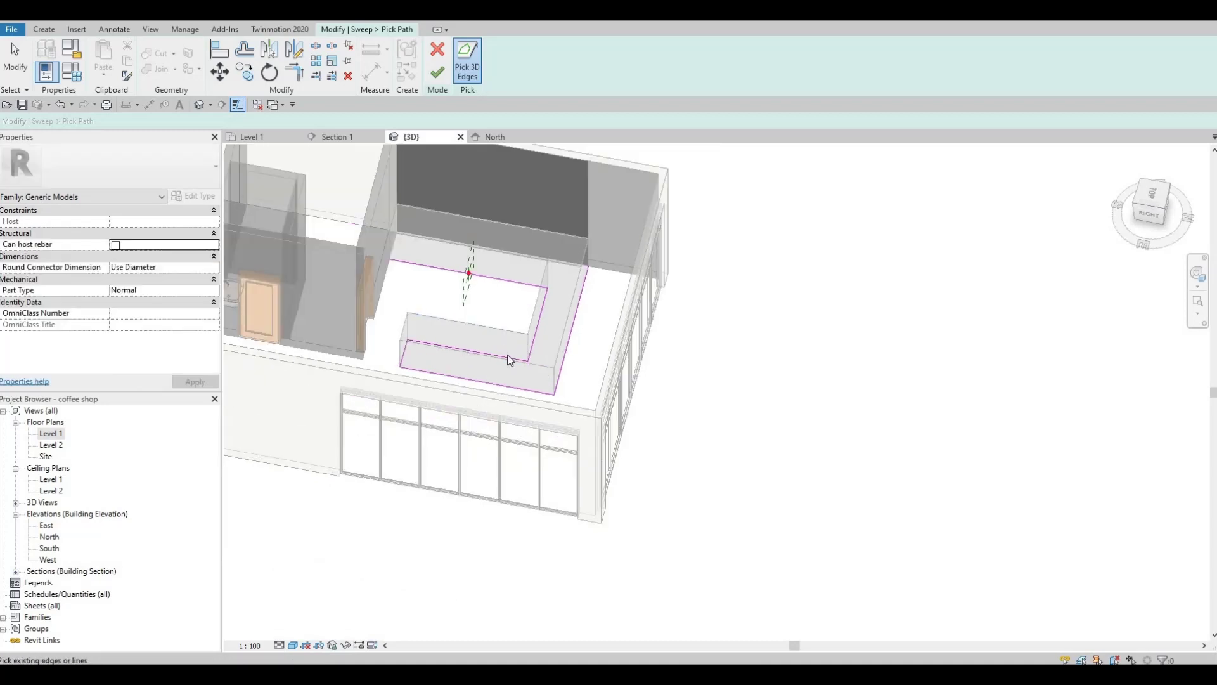
middle_drag(565, 369, 565, 364)
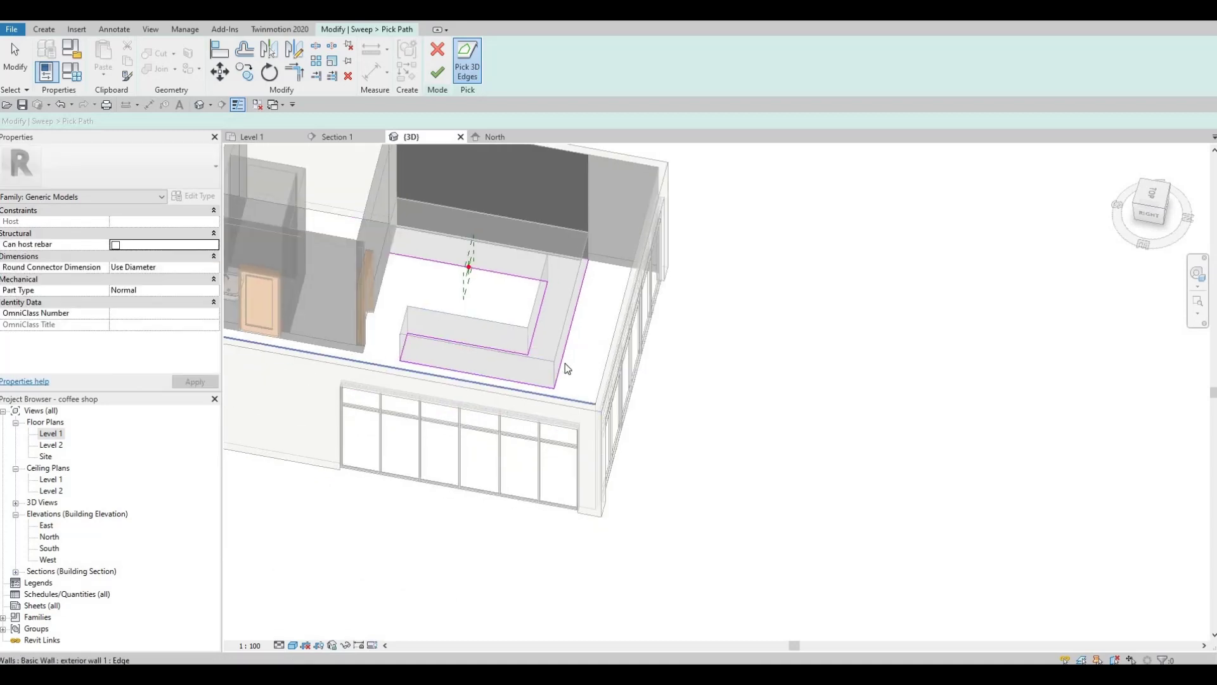
scroll(564, 364, up, 2)
- Remove the two outer edges and the free leg's end edge from the sweep path
key(Escape)
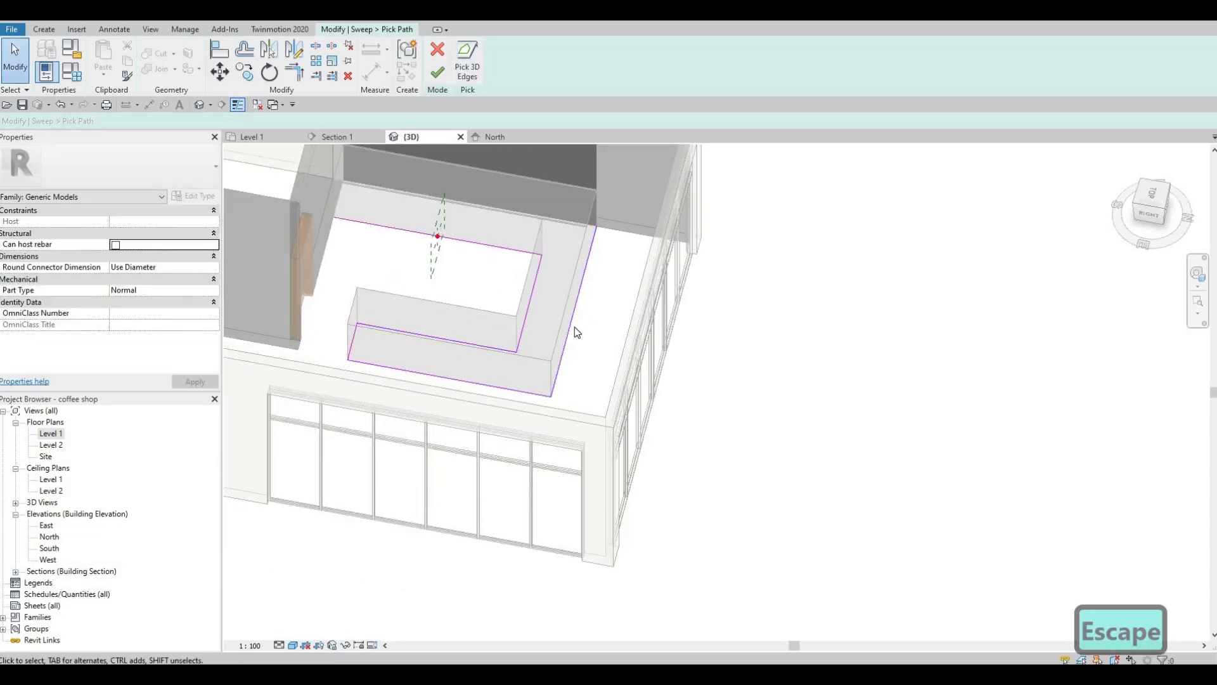
click(564, 342)
key(Delete)
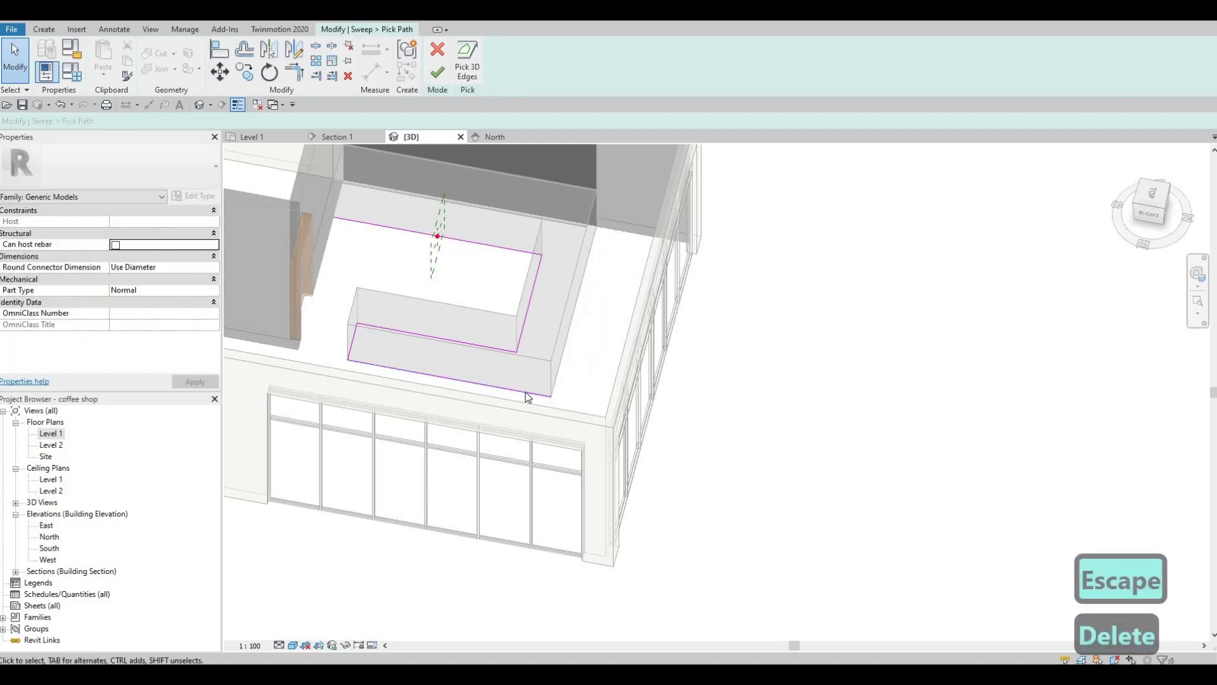
click(479, 377)
key(Delete)
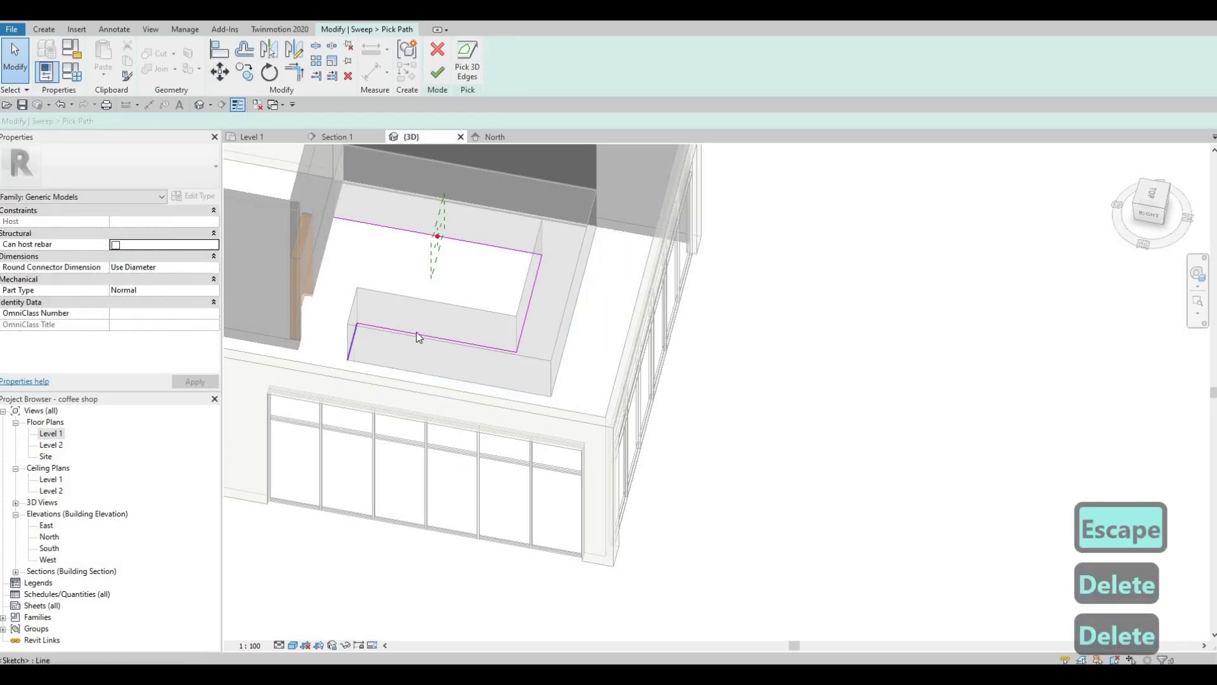
click(352, 349)
key(Delete)
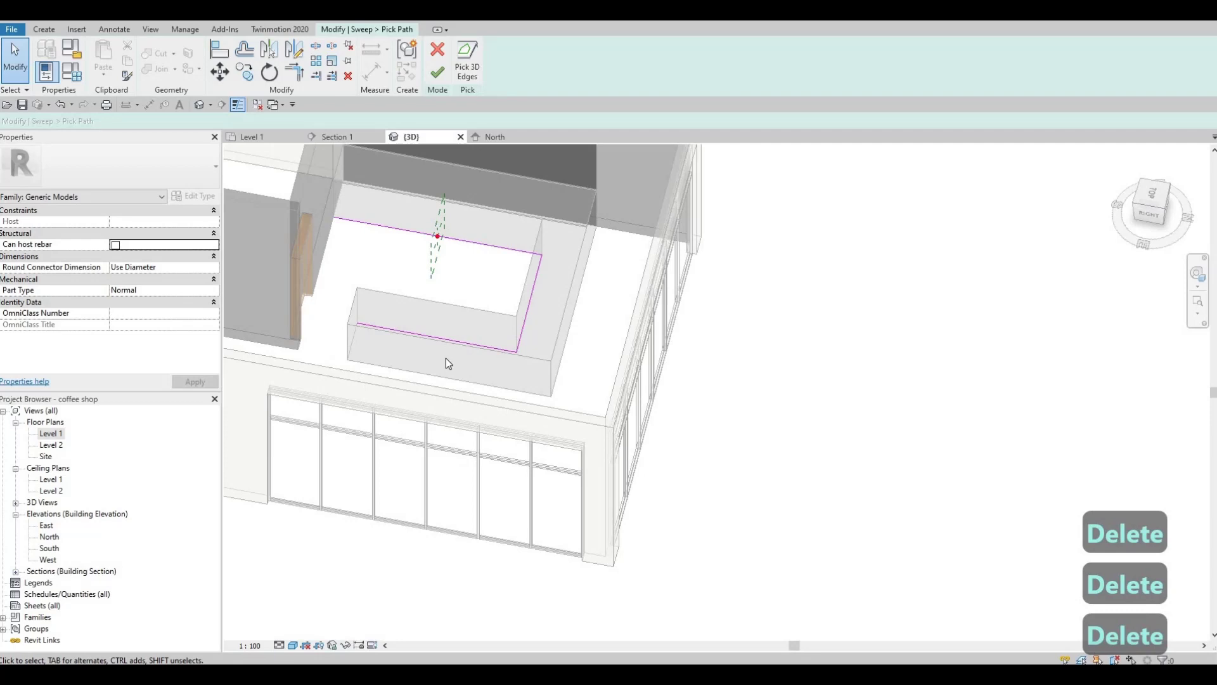
- Finish the sweep path and open its sketched profile for editing
shift+middle_drag(488, 333, 420, 342)
scroll(400, 298, down, 1)
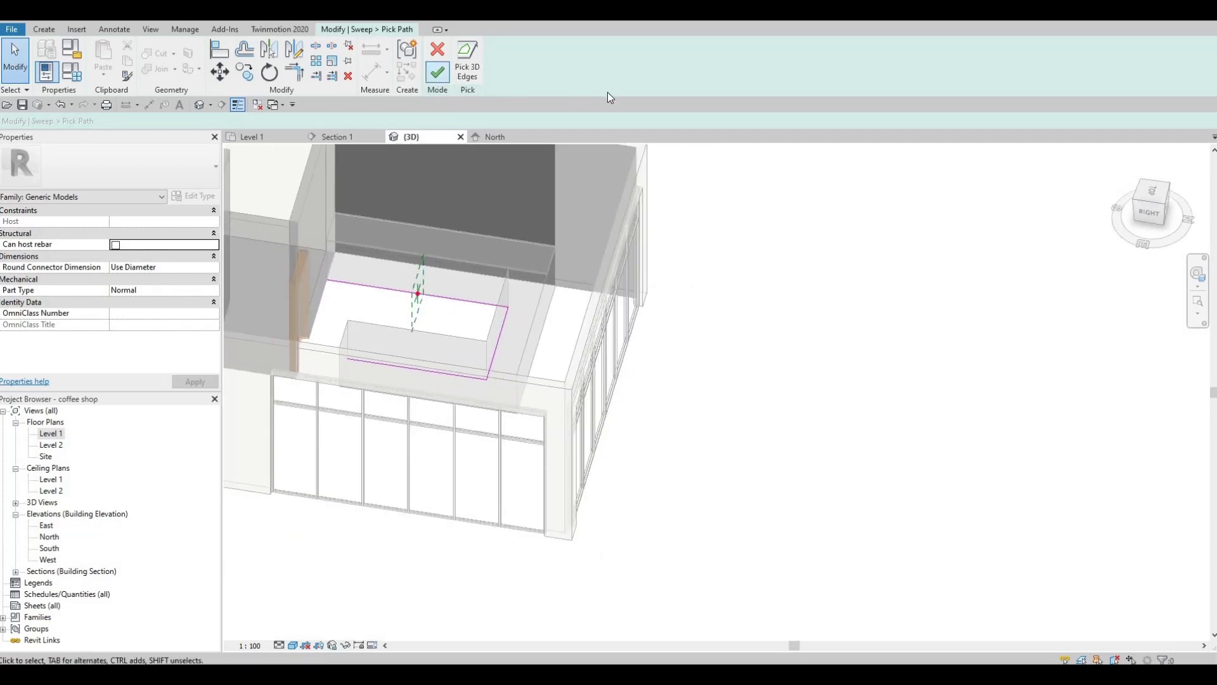
click(438, 74)
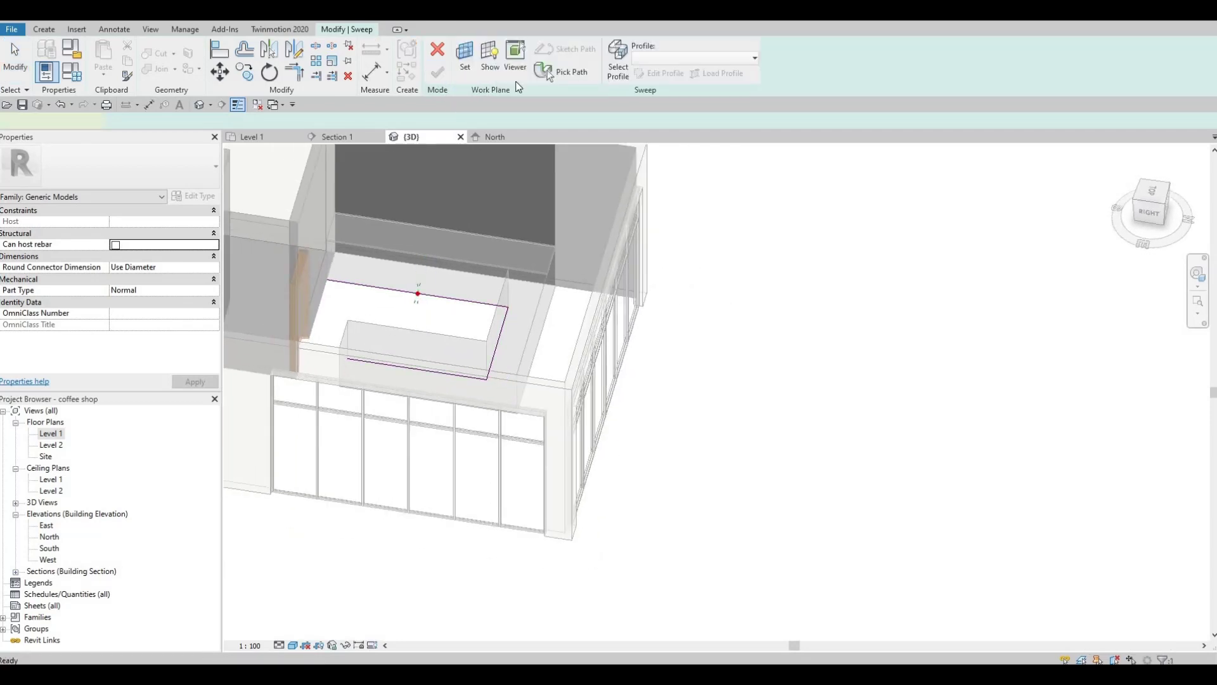
click(370, 30)
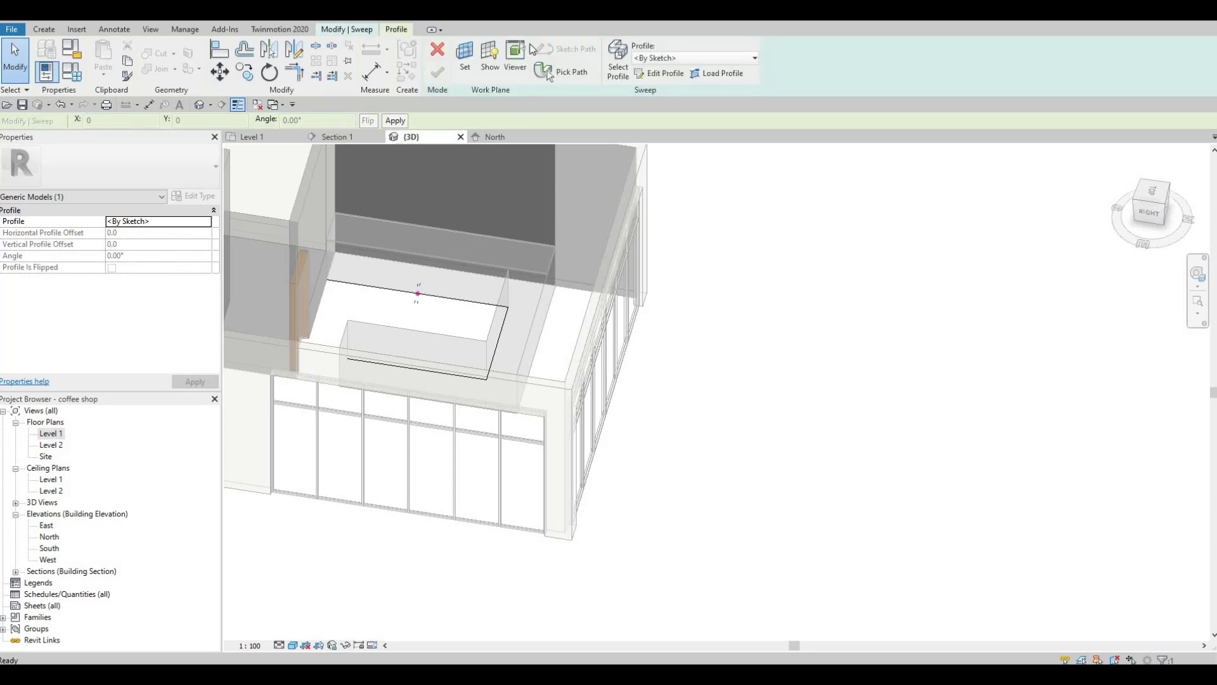
click(668, 75)
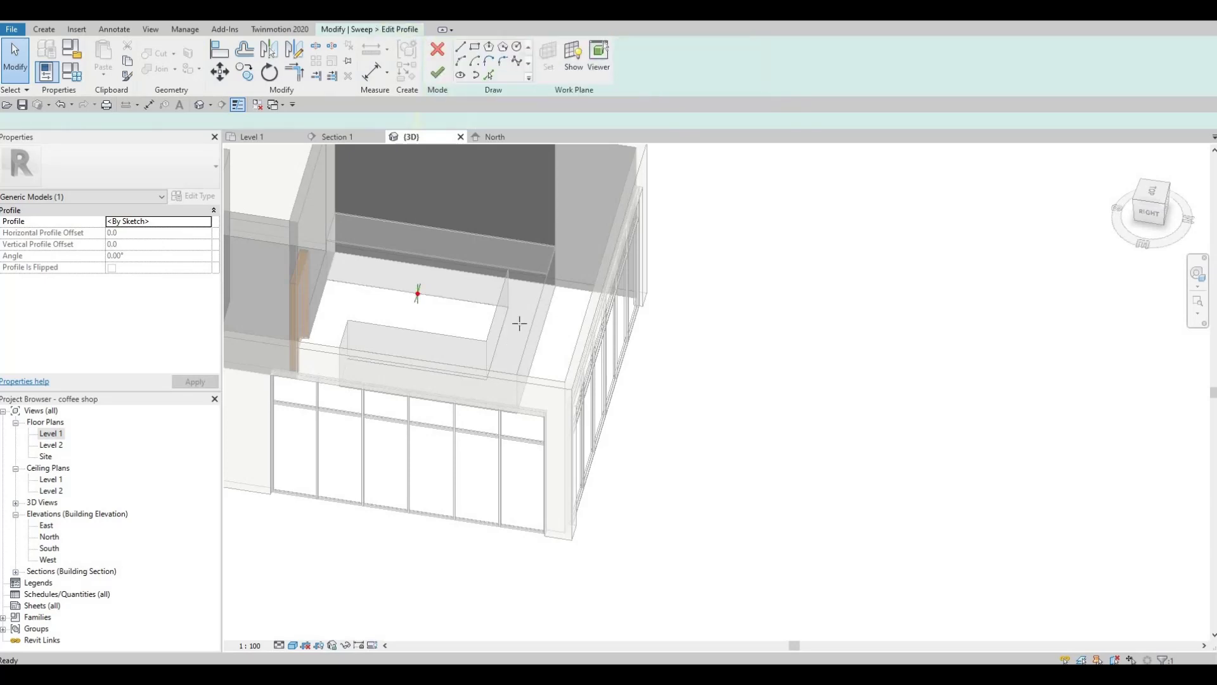
- Sketch a rectangular void profile about 100 mm wide and 140 mm high from the sweep path's profile origin into the counter
scroll(394, 334, up, 5)
shift+middle_drag(283, 333, 377, 377)
middle_drag(416, 296, 266, 596)
scroll(404, 316, up, 2)
middle_drag(464, 146, 445, 232)
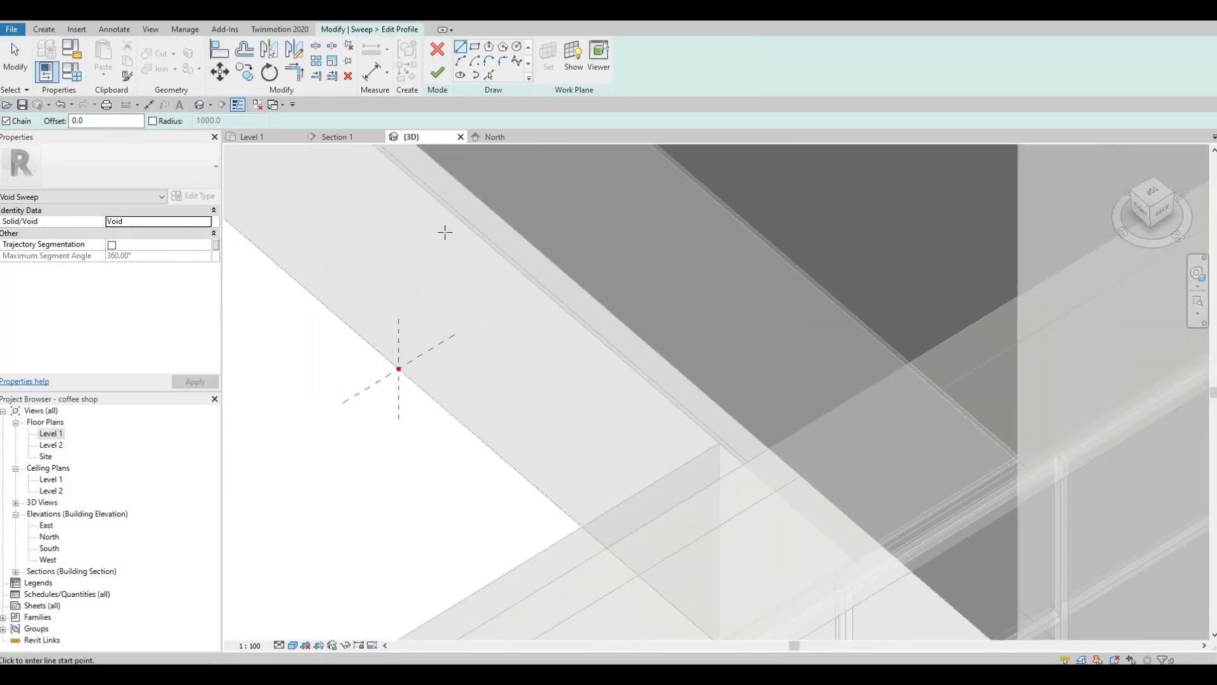
key(r)
key(e)
key(c)
click(424, 326)
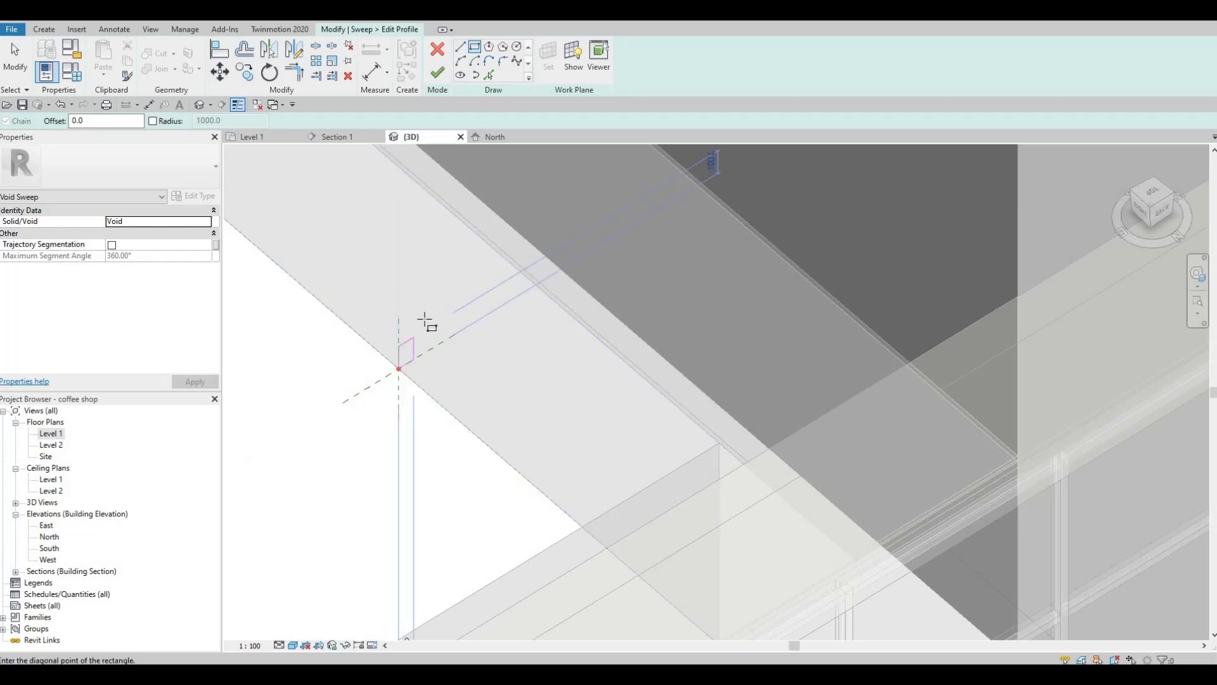
click(424, 353)
scroll(422, 346, up, 3)
key(Escape)
key(Escape)
key(Escape)
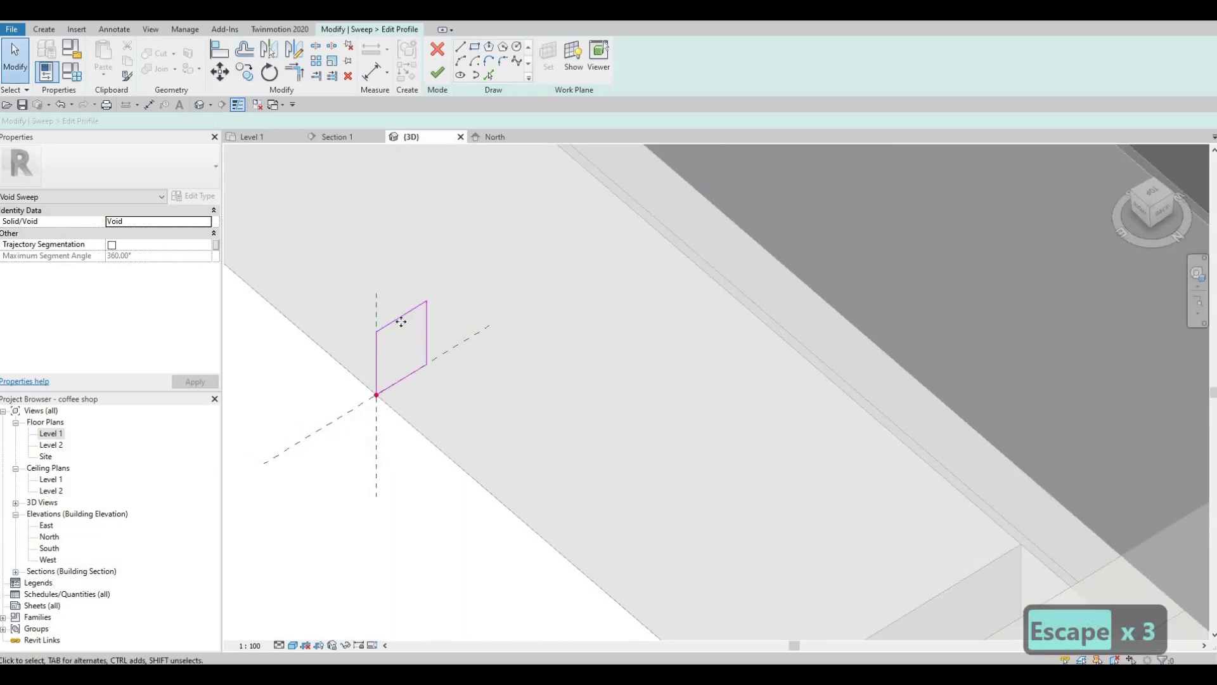
- Set the profile rectangle's height to 100 mm and its width to 80 mm
click(397, 319)
click(350, 373)
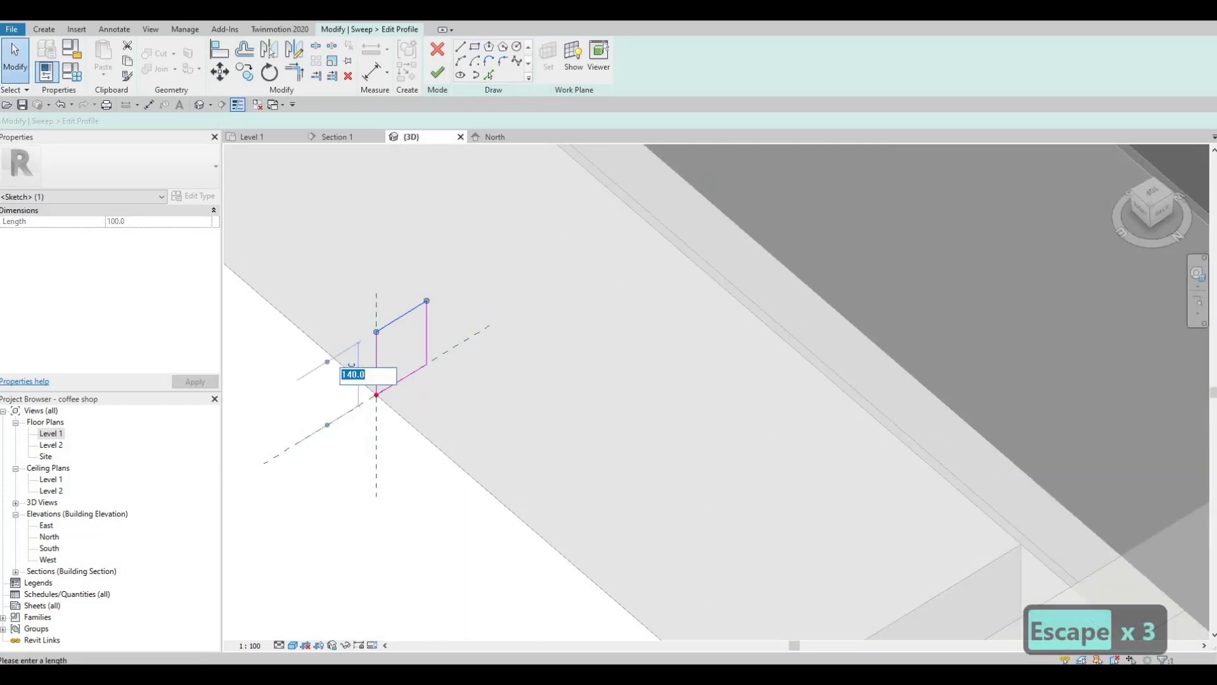
text(100)
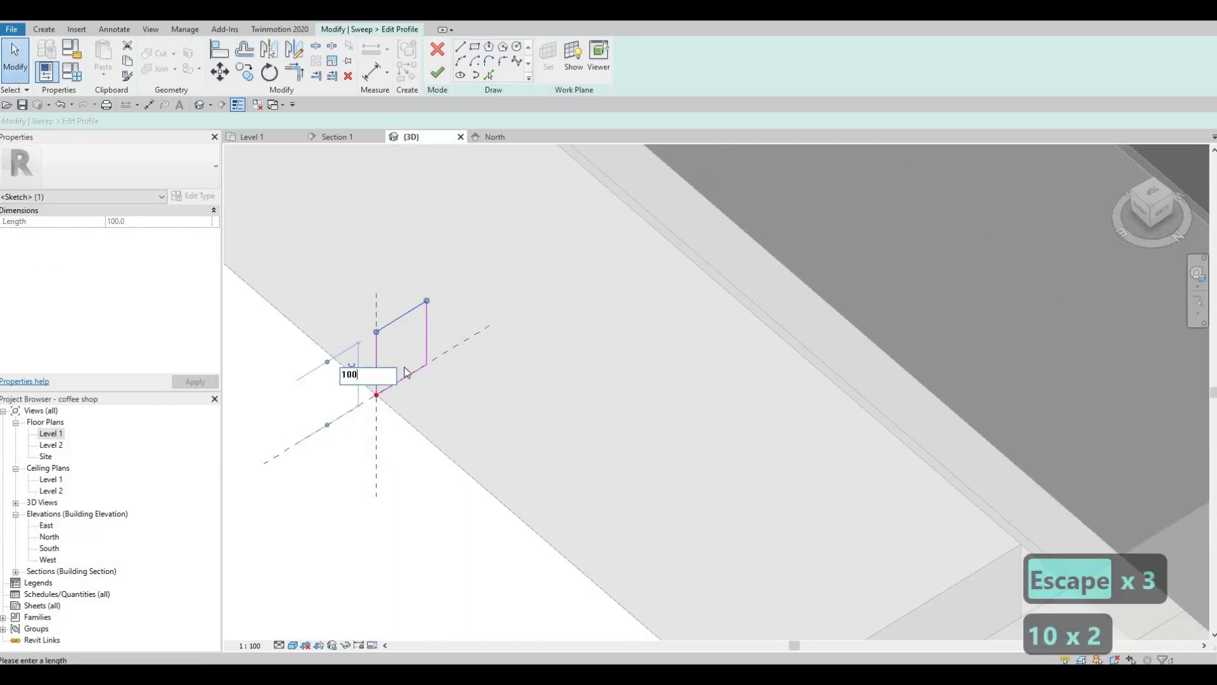
key(Return)
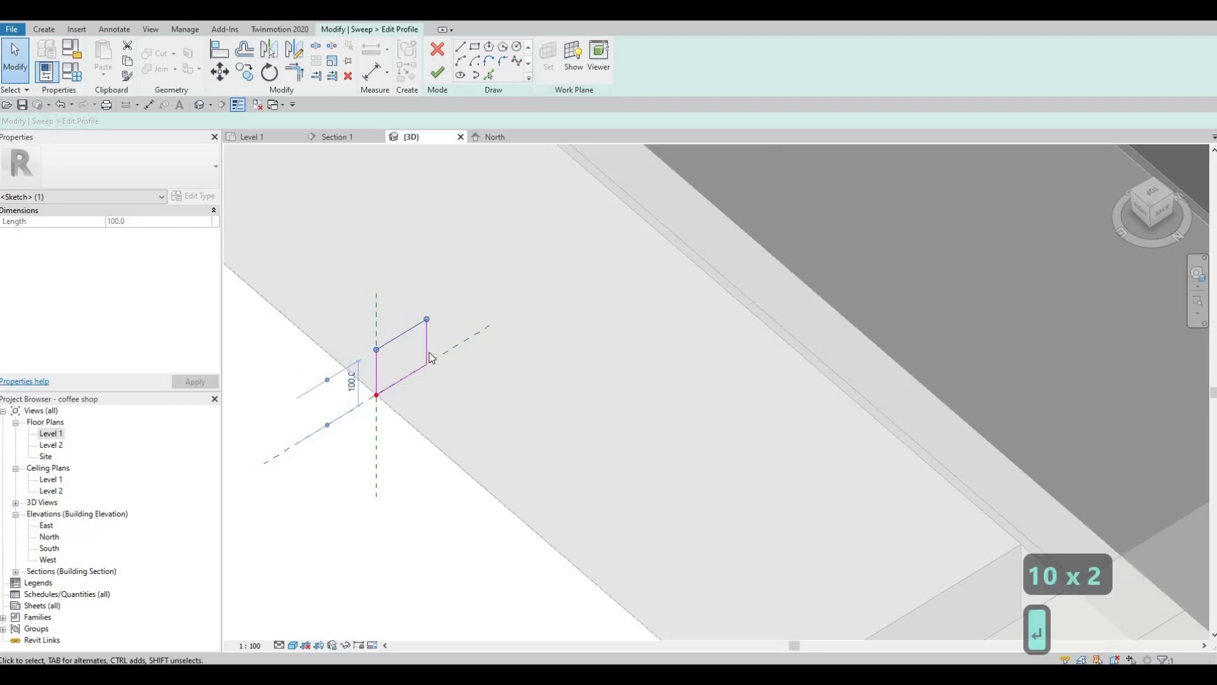
click(397, 386)
text(80)
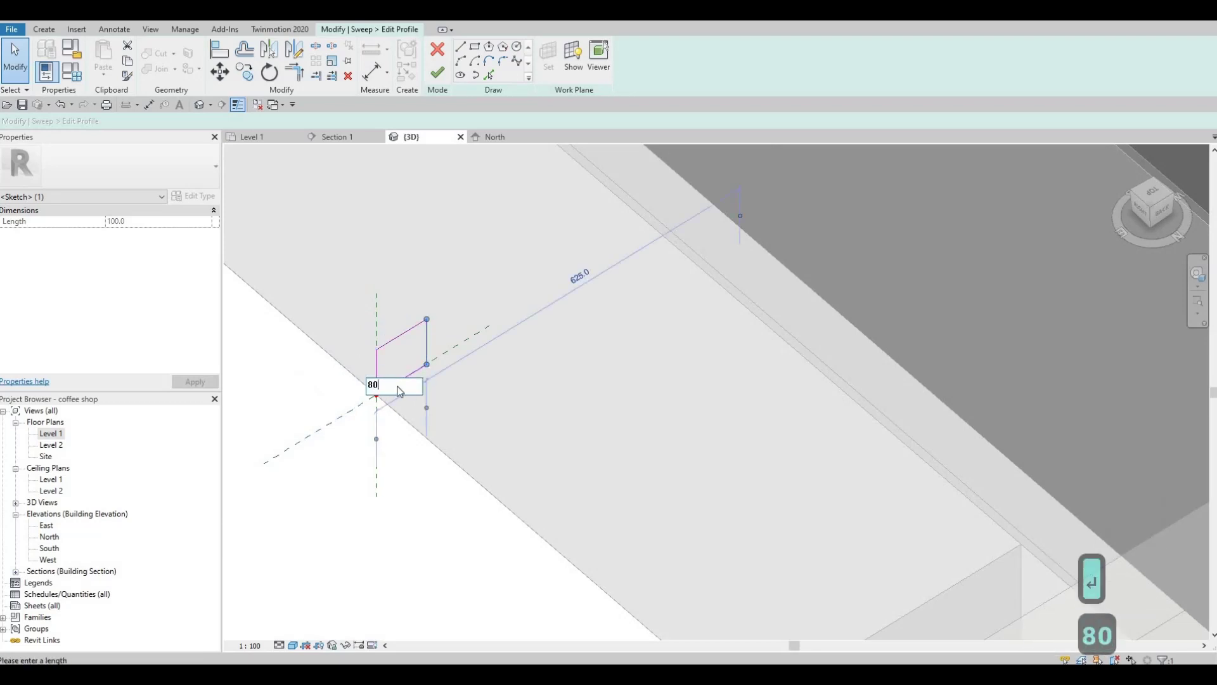
key(Return)
- Finish the profile sketch and complete the void sweep along the counter's inner base
scroll(394, 403, down, 3)
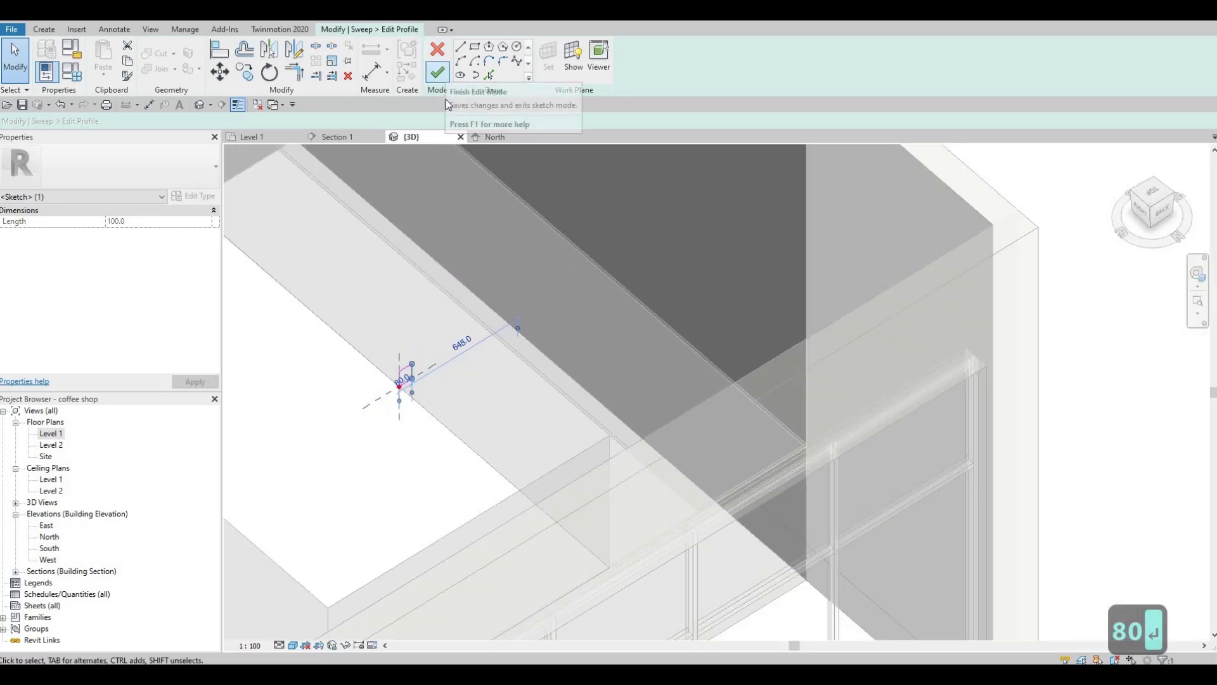
click(446, 74)
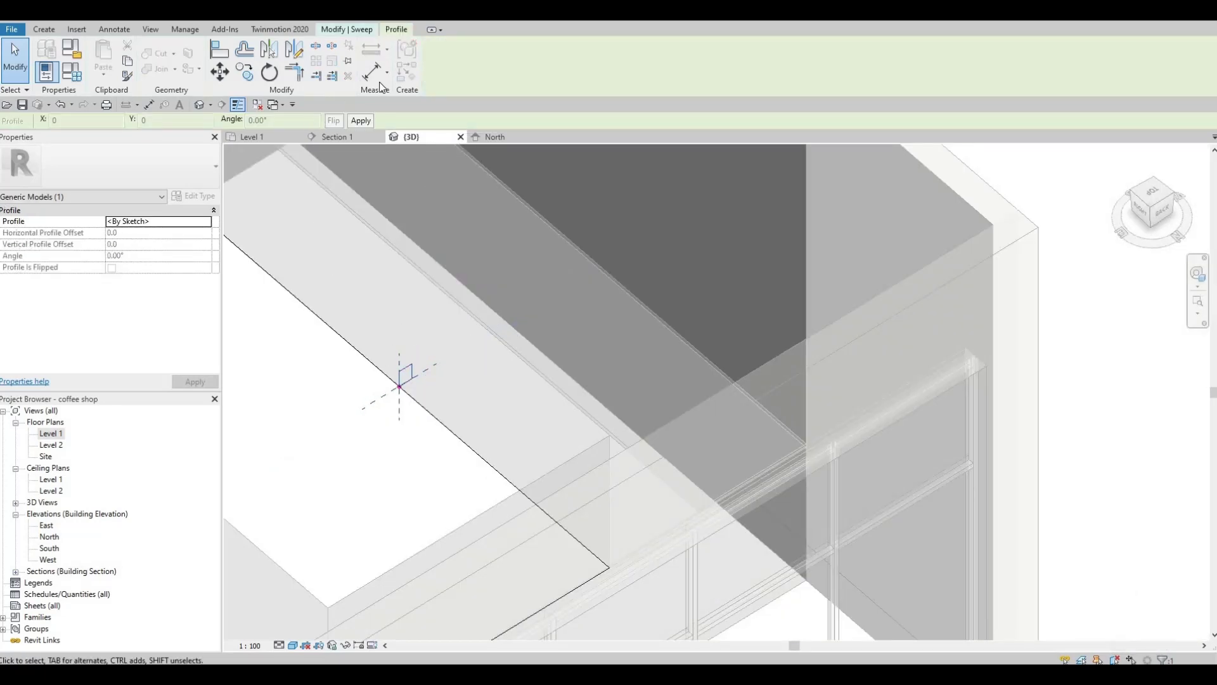
click(350, 29)
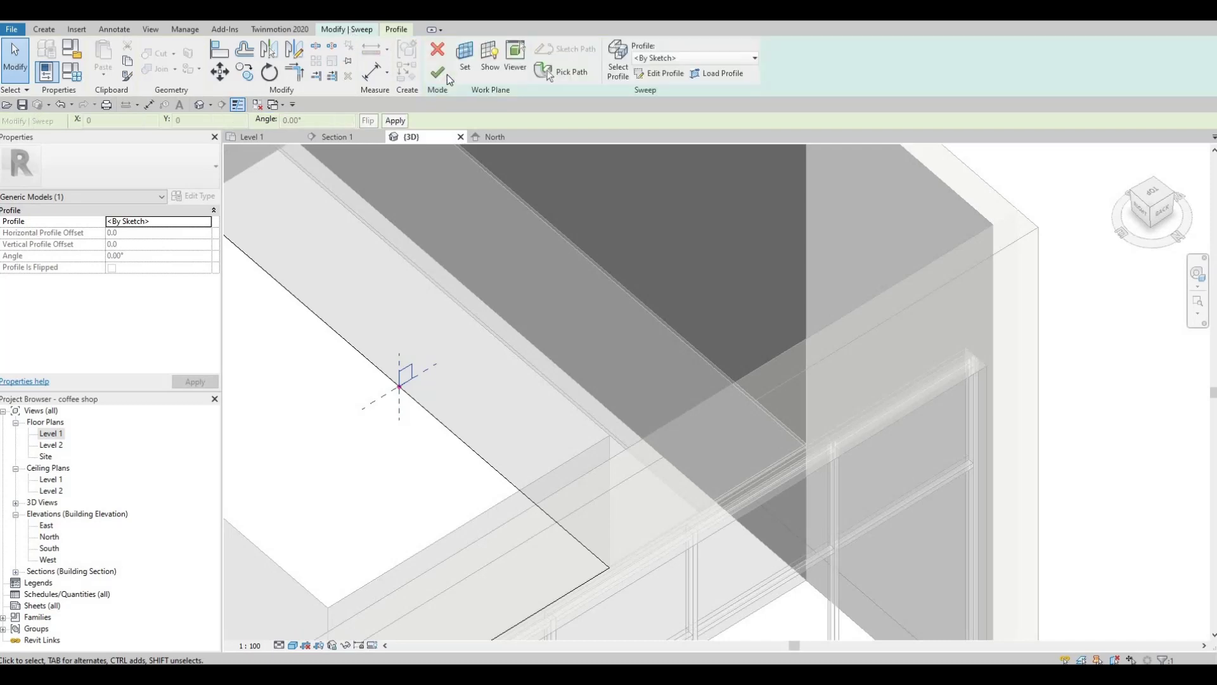
click(447, 74)
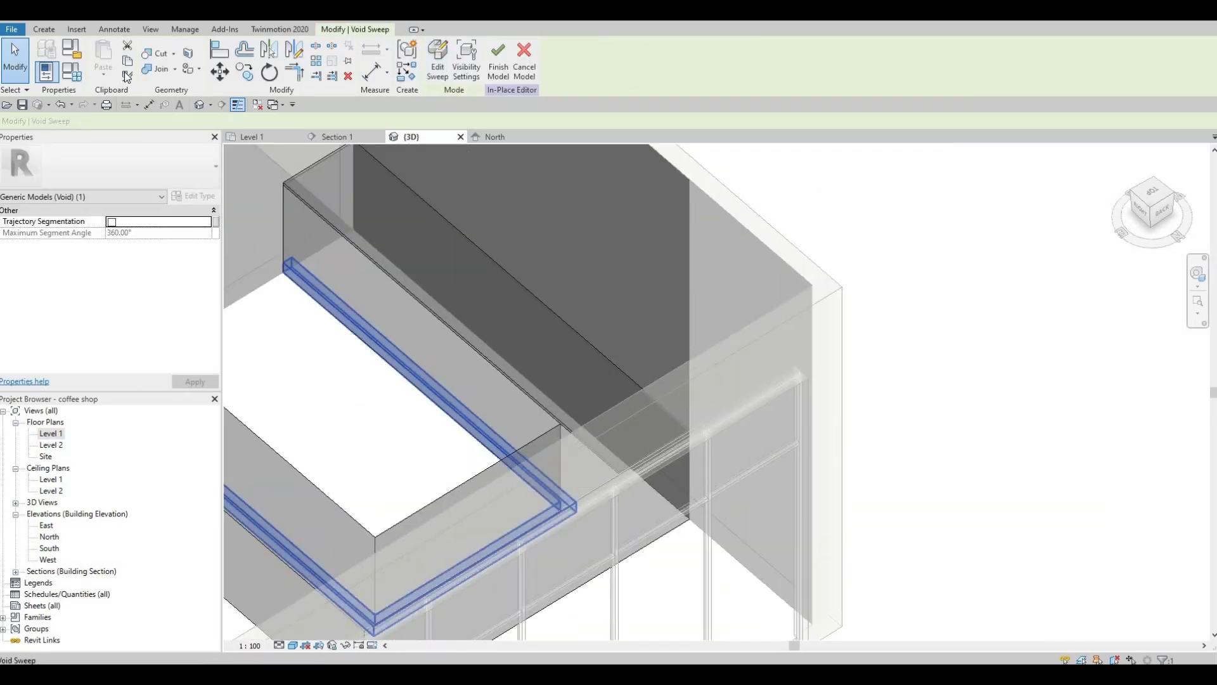
- Start the Cut command and examine the recess along the counter's inner base from several angles
click(158, 58)
shift+middle_drag(730, 333, 850, 260)
scroll(594, 352, up, 3)
shift+middle_drag(603, 505, 702, 447)
scroll(622, 313, down, 2)
scroll(625, 298, down, 2)
shift+middle_drag(590, 412, 672, 401)
scroll(659, 412, up, 2)
shift+middle_drag(708, 443, 620, 421)
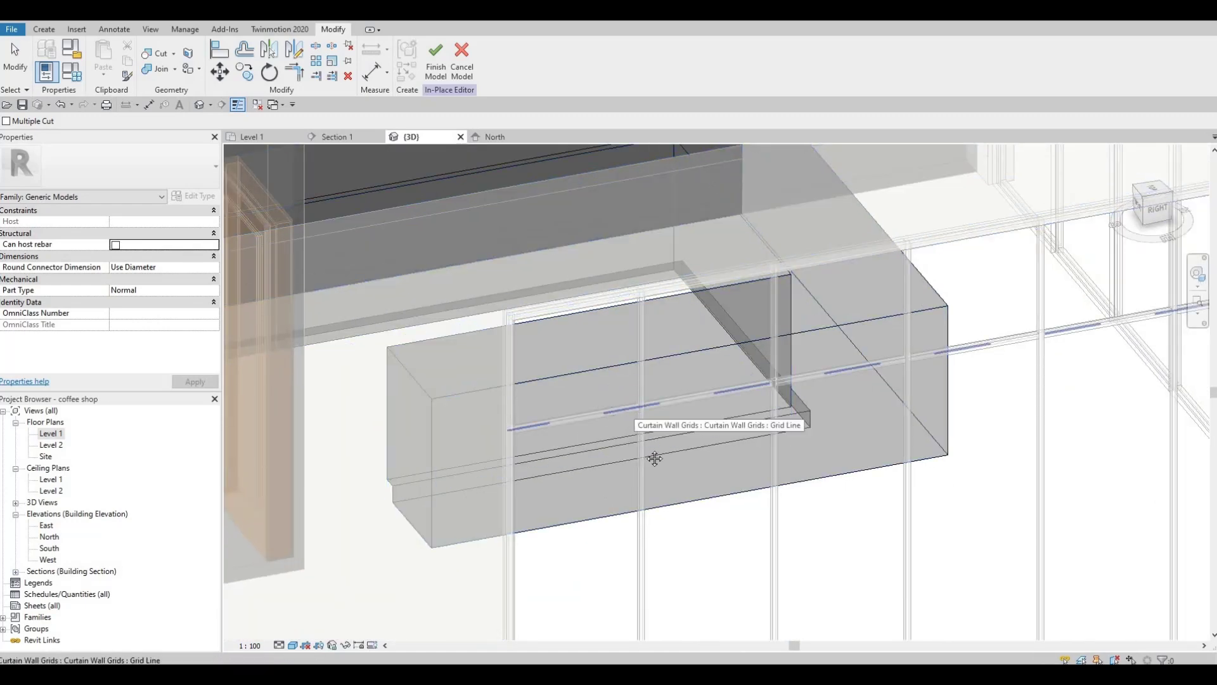
shift+middle_drag(655, 459, 615, 459)
scroll(631, 423, down, 1)
middle_drag(615, 347, 545, 443)
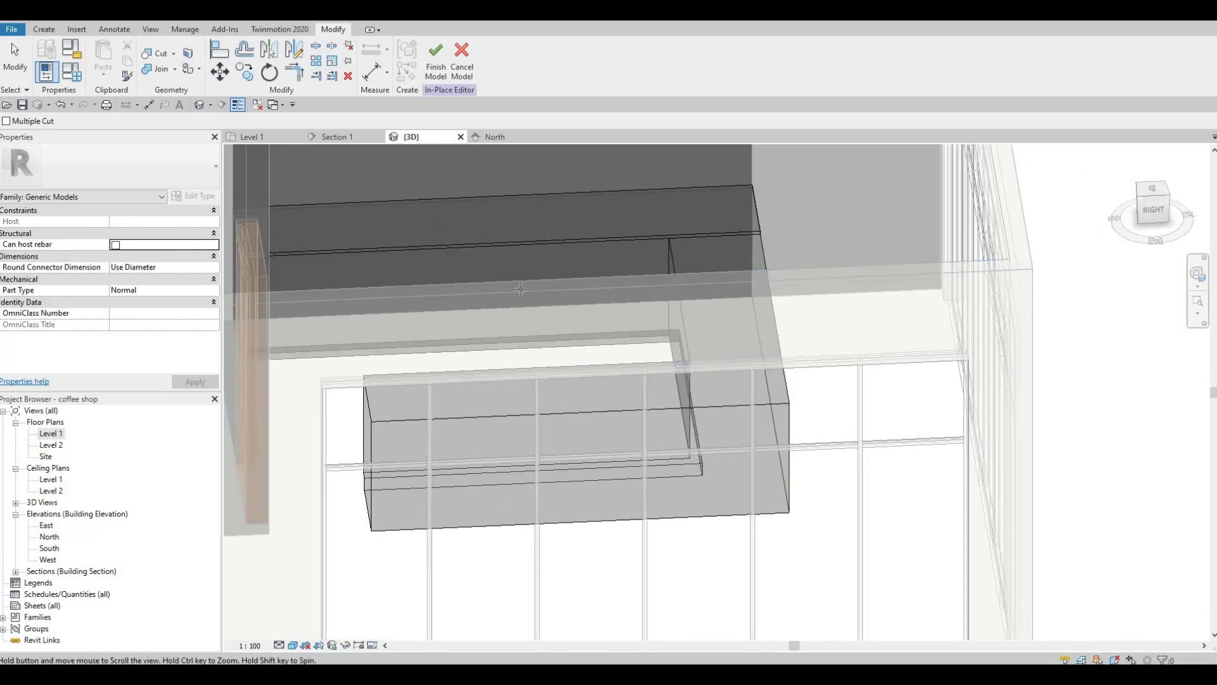
scroll(558, 501, down, 1)
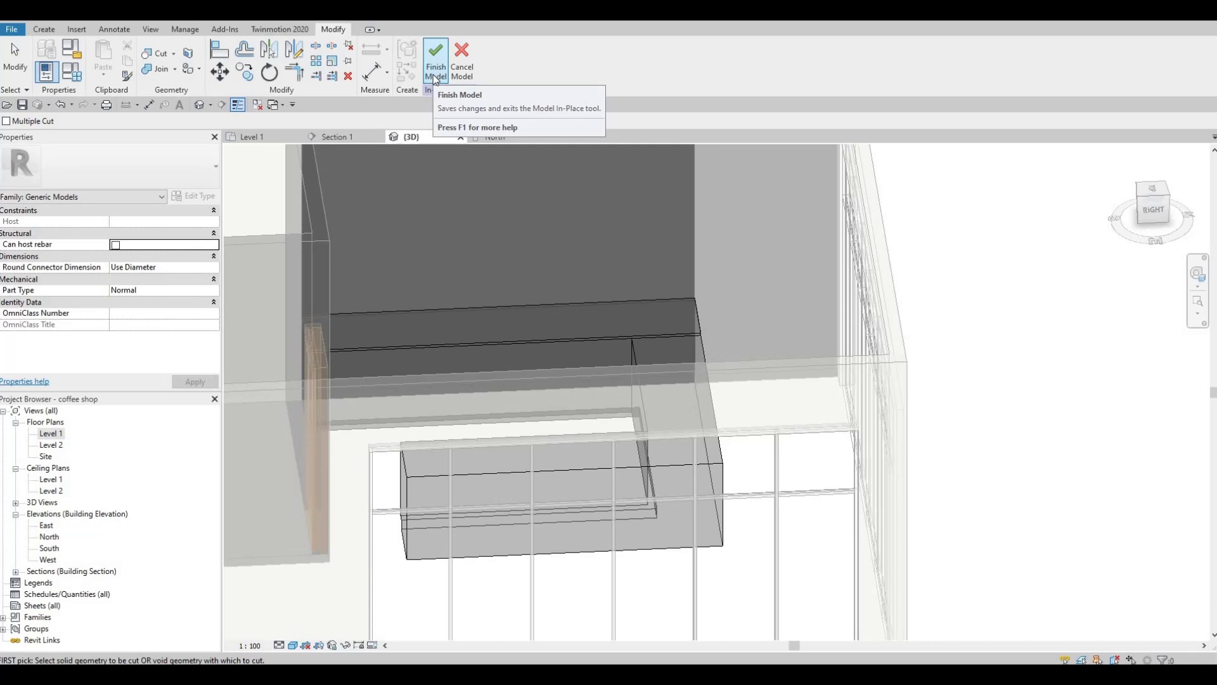
- Finish the in-place counter model and dismiss the save reminder without saving
click(436, 70)
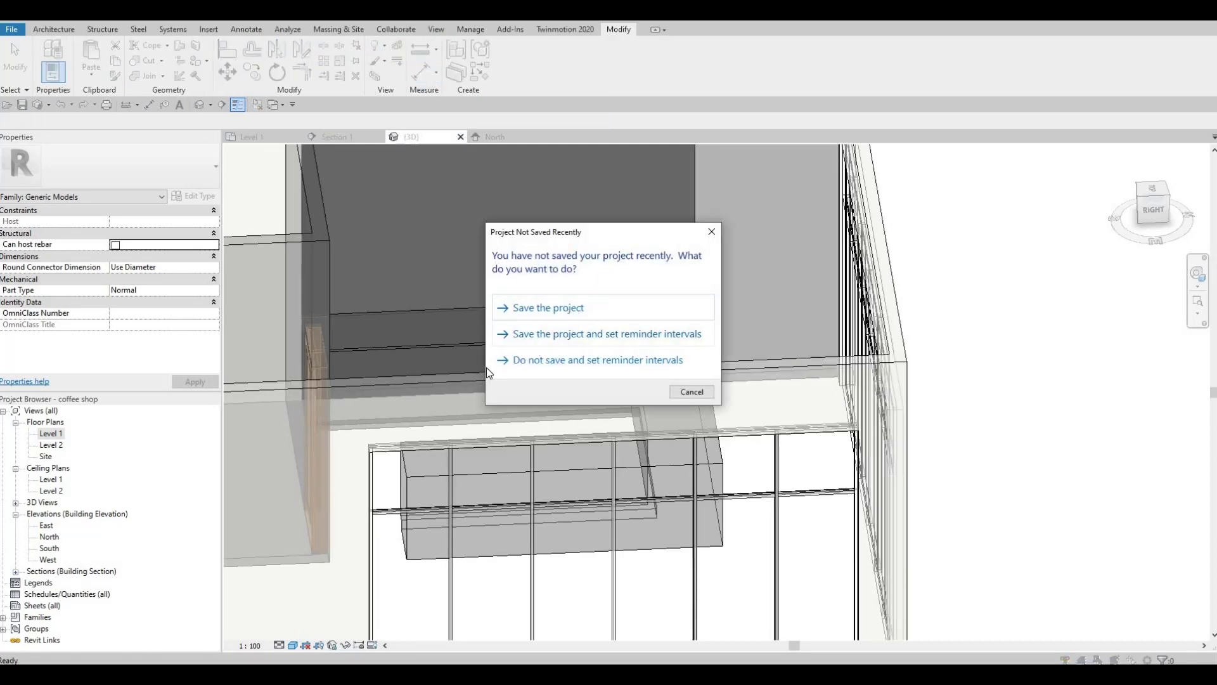
key(Escape)
key(Escape)
- Reopen the counter for in-place editing and open its granite countertop extrusion's sketch in the Level 1 floor plan
shift+middle_drag(590, 533, 504, 364)
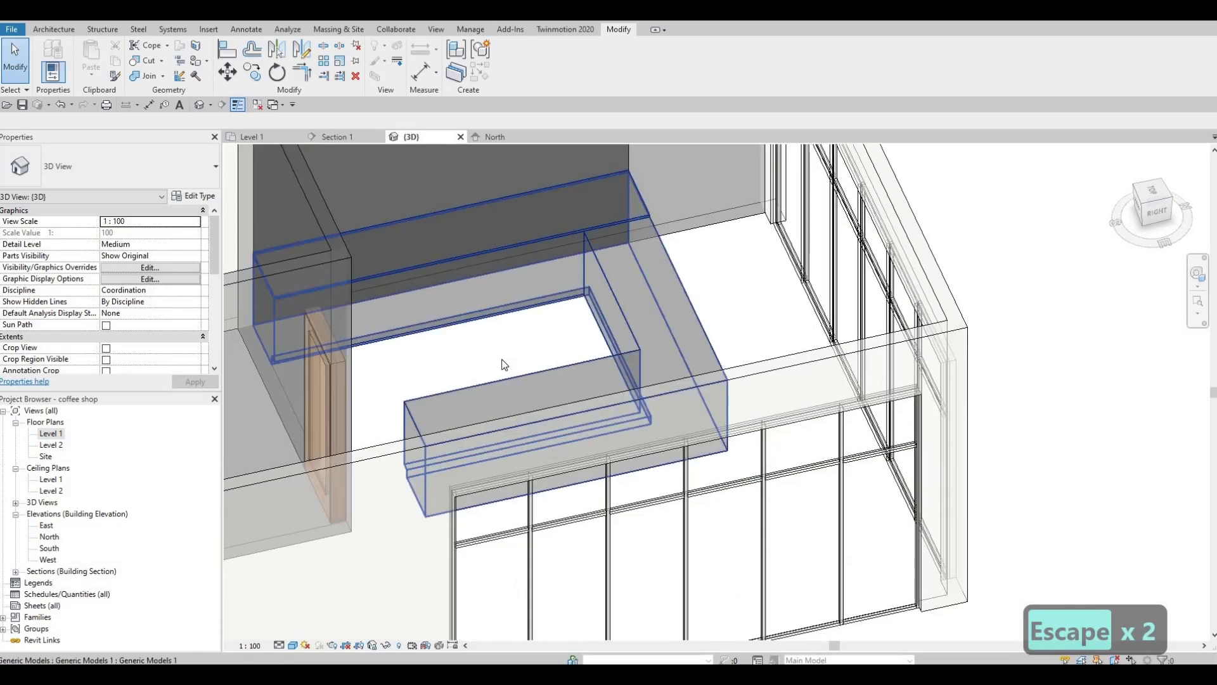
middle_drag(522, 246, 516, 266)
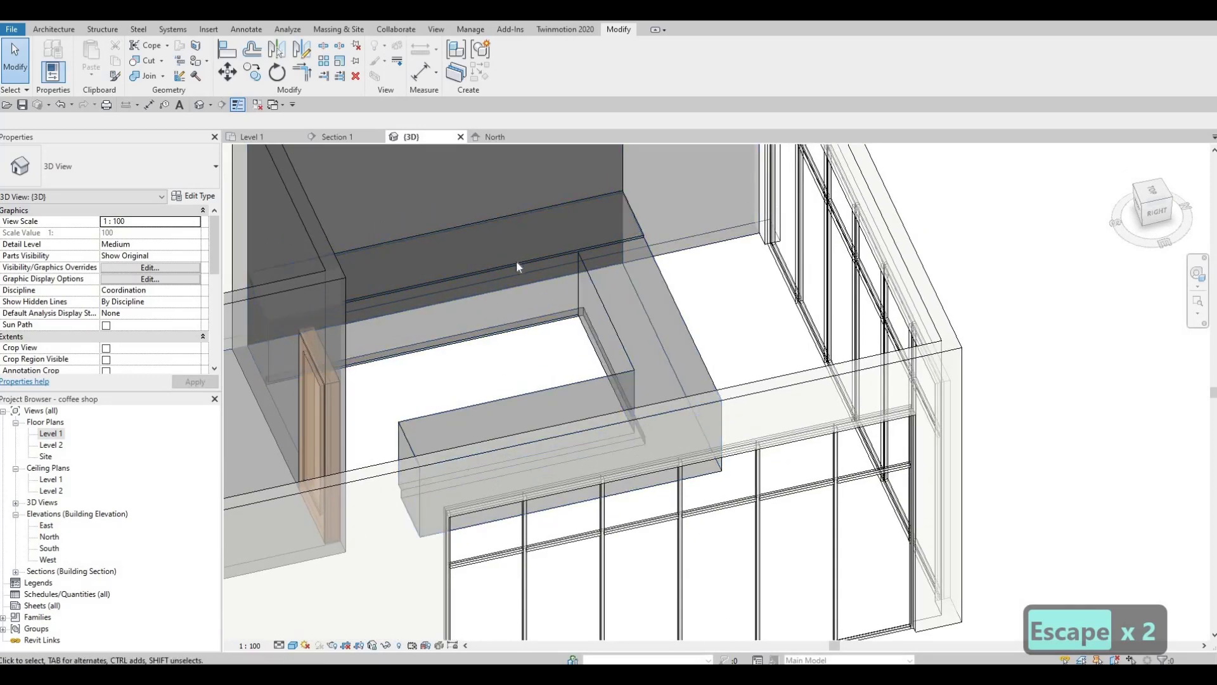
click(536, 261)
scroll(602, 235, up, 2)
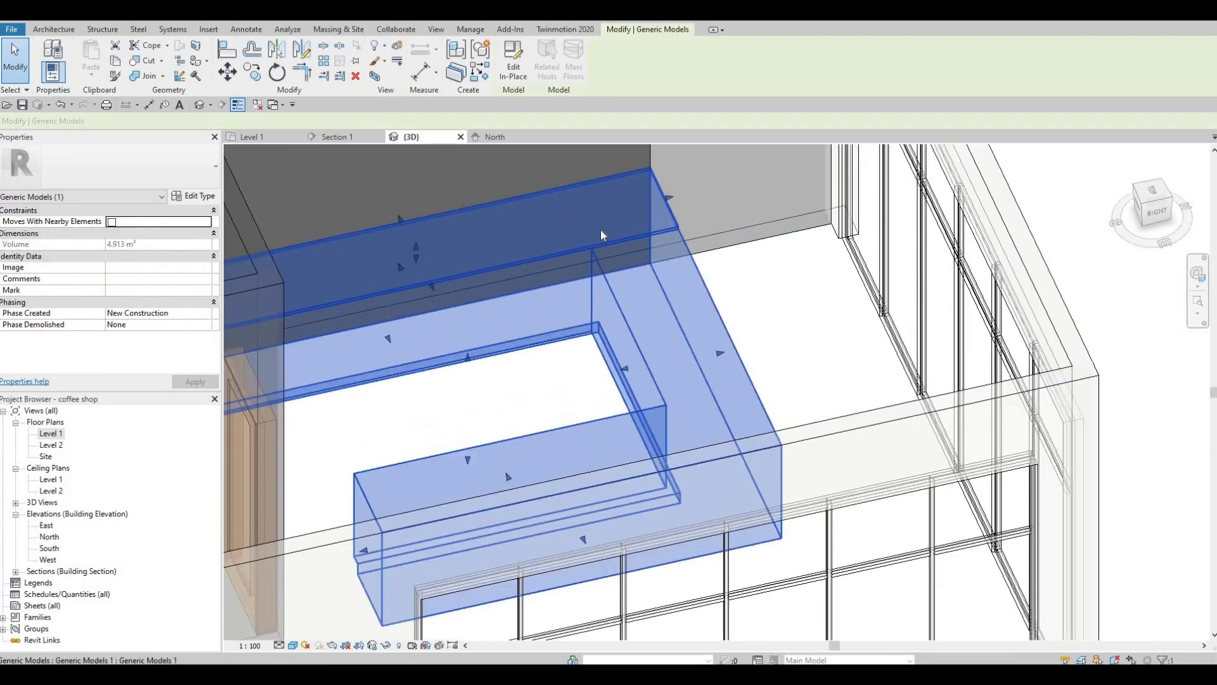
click(513, 71)
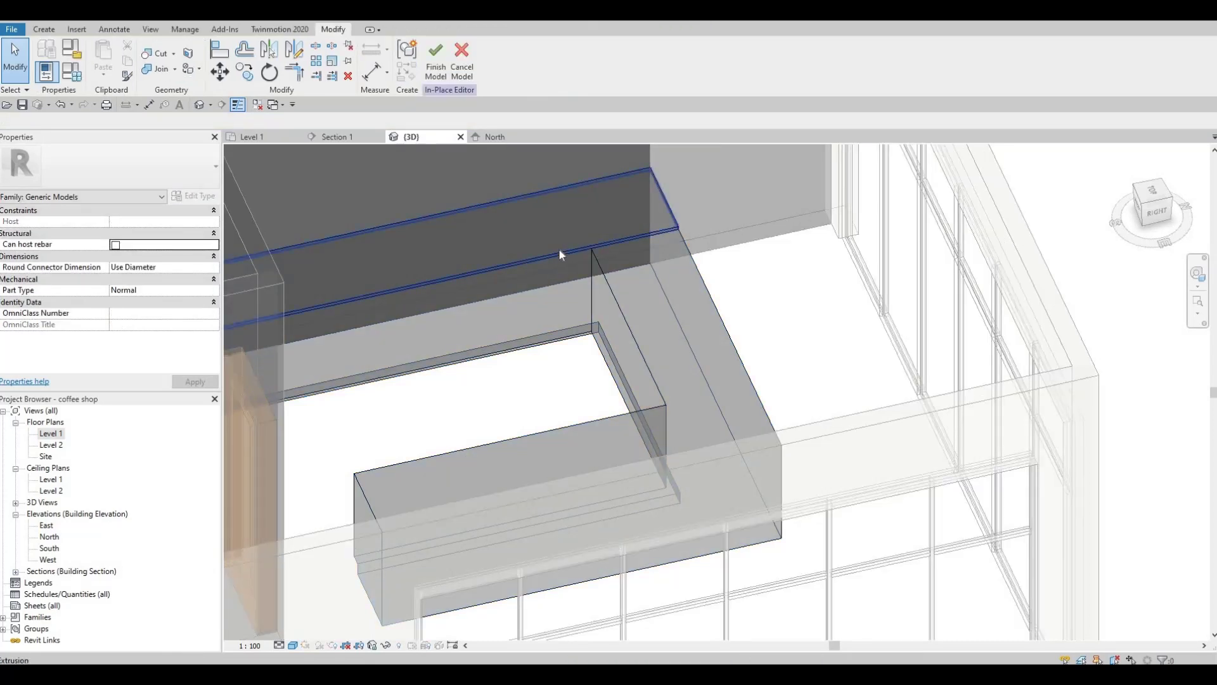
click(559, 249)
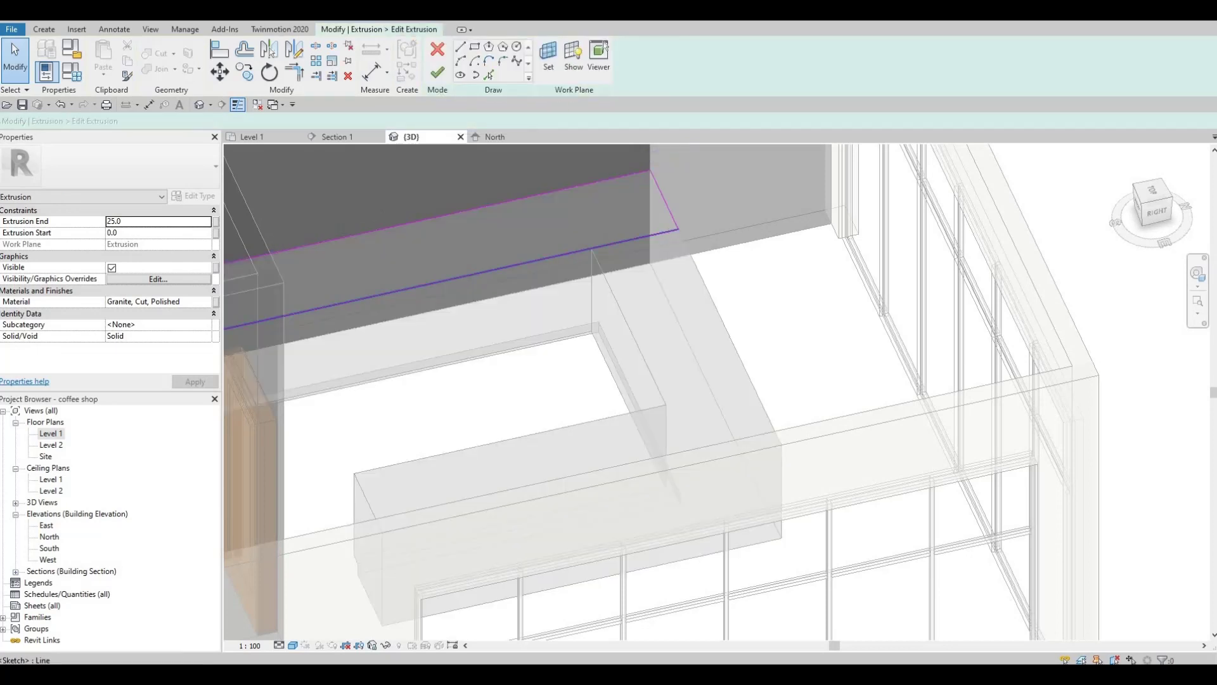
double_click(45, 435)
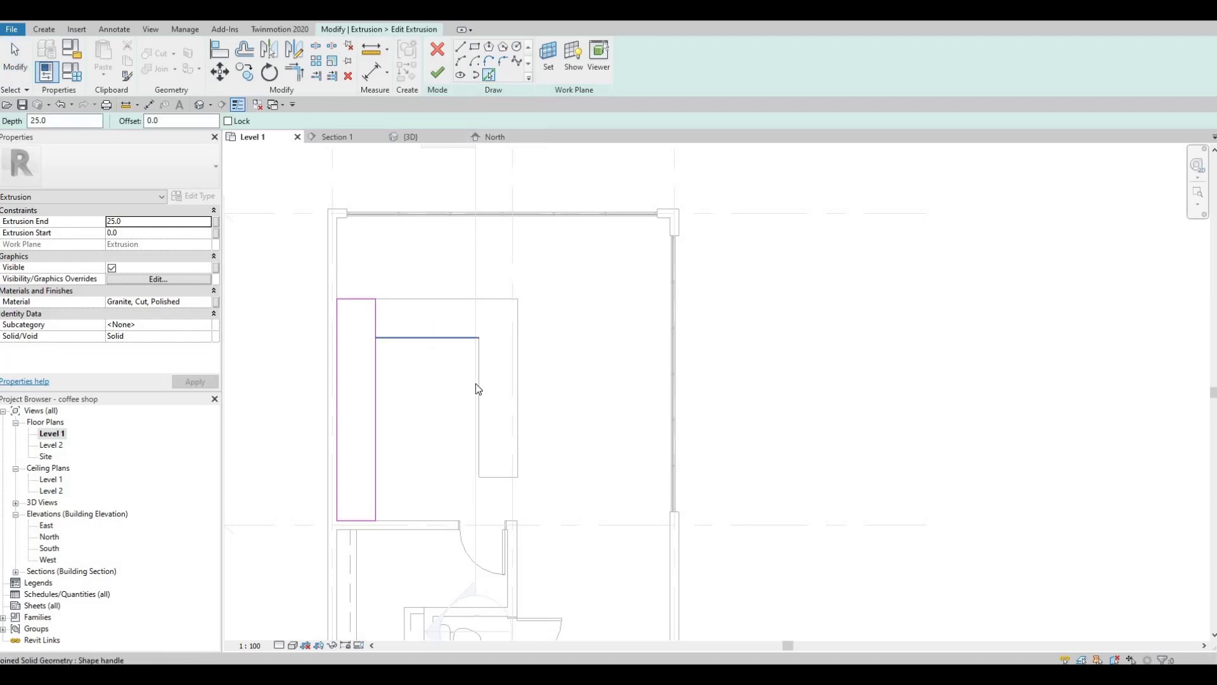
- Extend the countertop sketch around the U shape by picking the counter's connecting section and free leg edges
click(487, 474)
click(390, 337)
key(Escape)
key(Escape)
key(Escape)
- Trim the countertop sketch's inner corner into a continuous U and delete the overlapping short line on the original leg's end
key(t)
key(r)
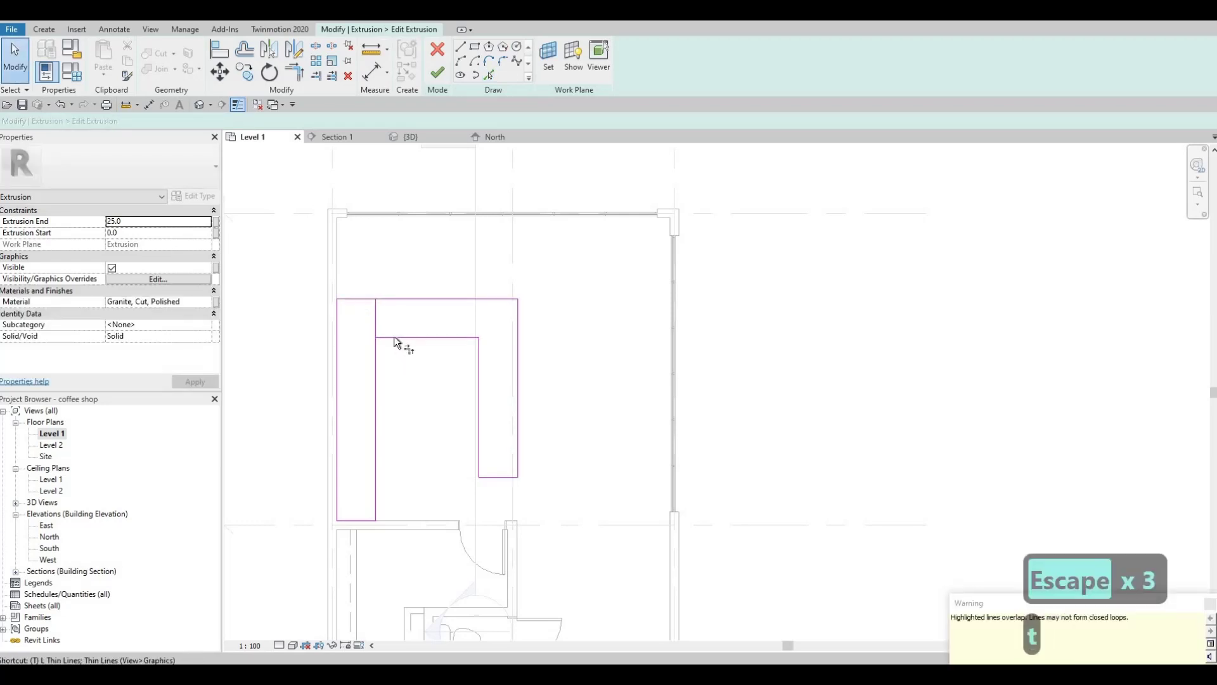
click(394, 337)
click(368, 312)
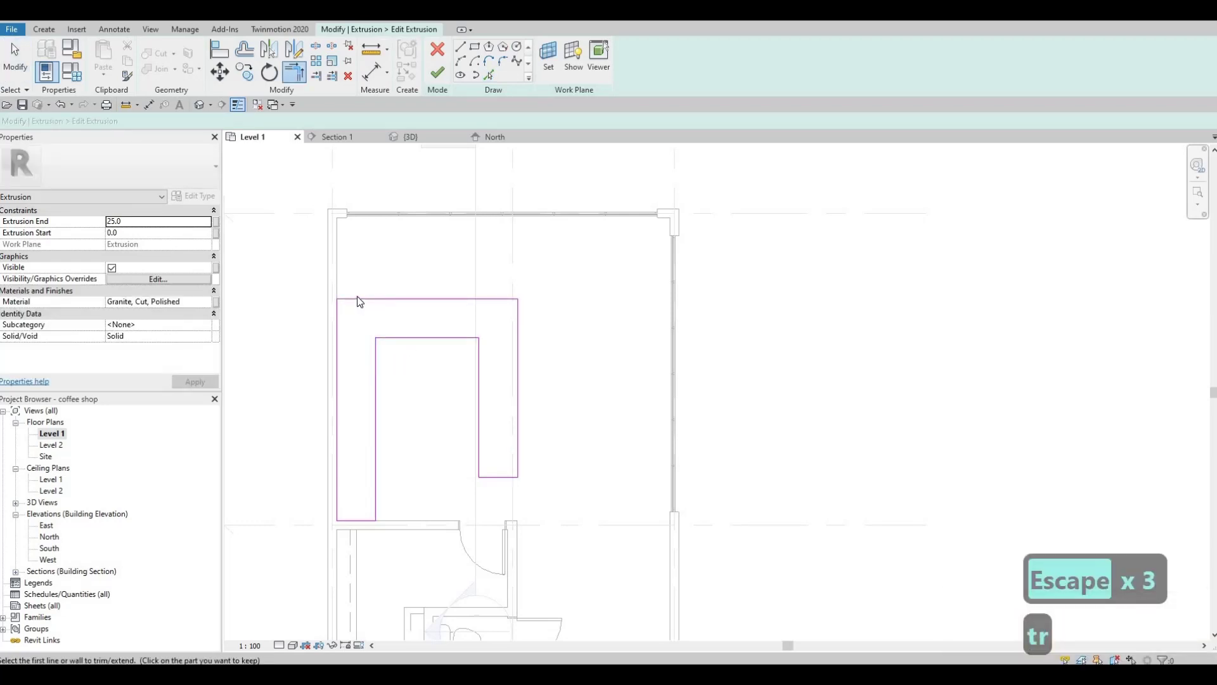
key(Escape)
key(Escape)
mouse_move(291, 275)
mouse_down()
mouse_move(448, 318)
mouse_move(417, 342)
mouse_up()
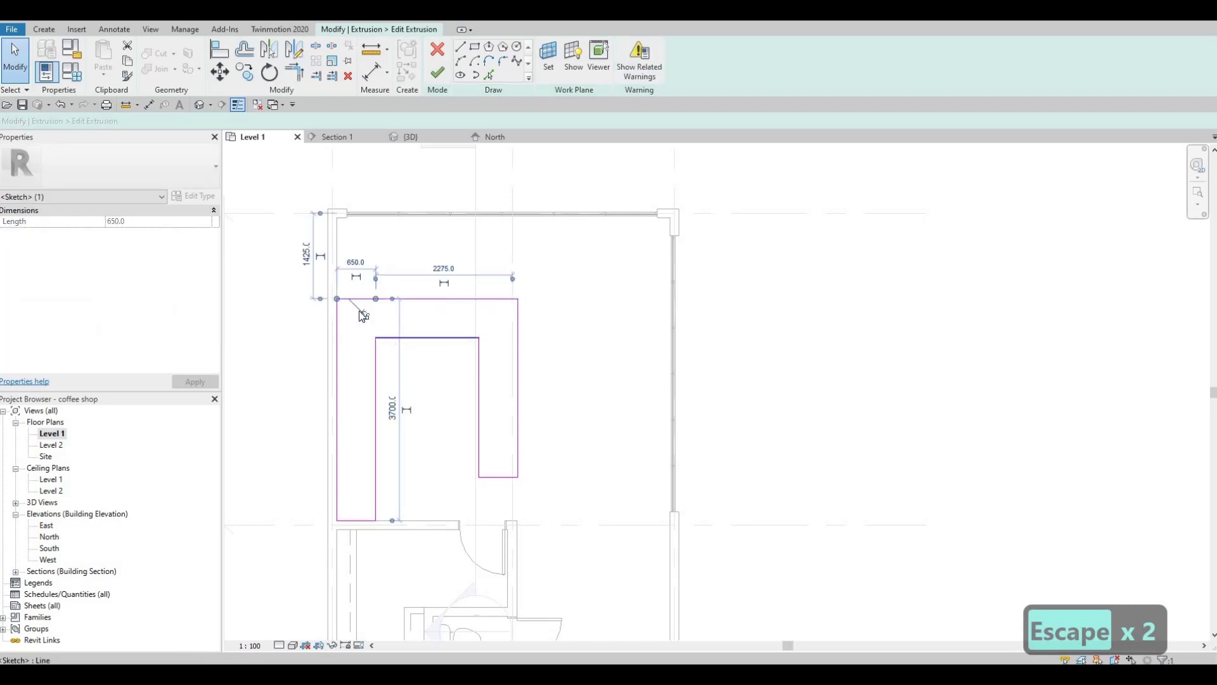
key(Delete)
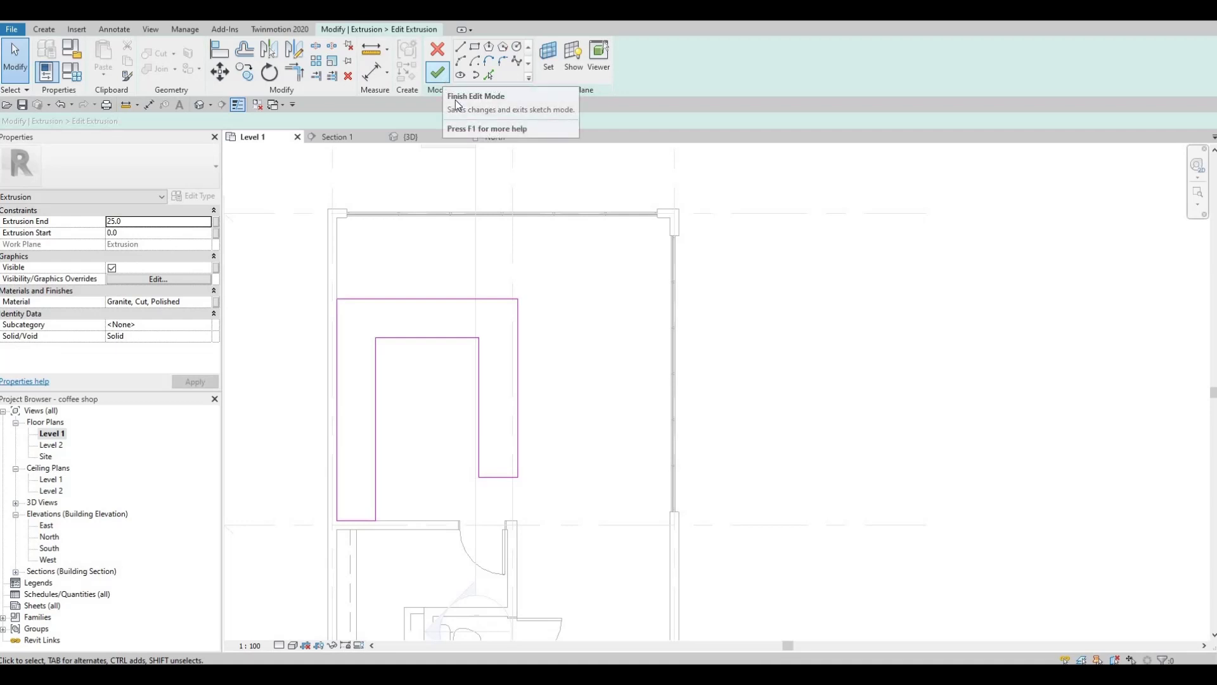
- Finish the countertop sketch and the in-place model, and return to the 3D view
click(438, 73)
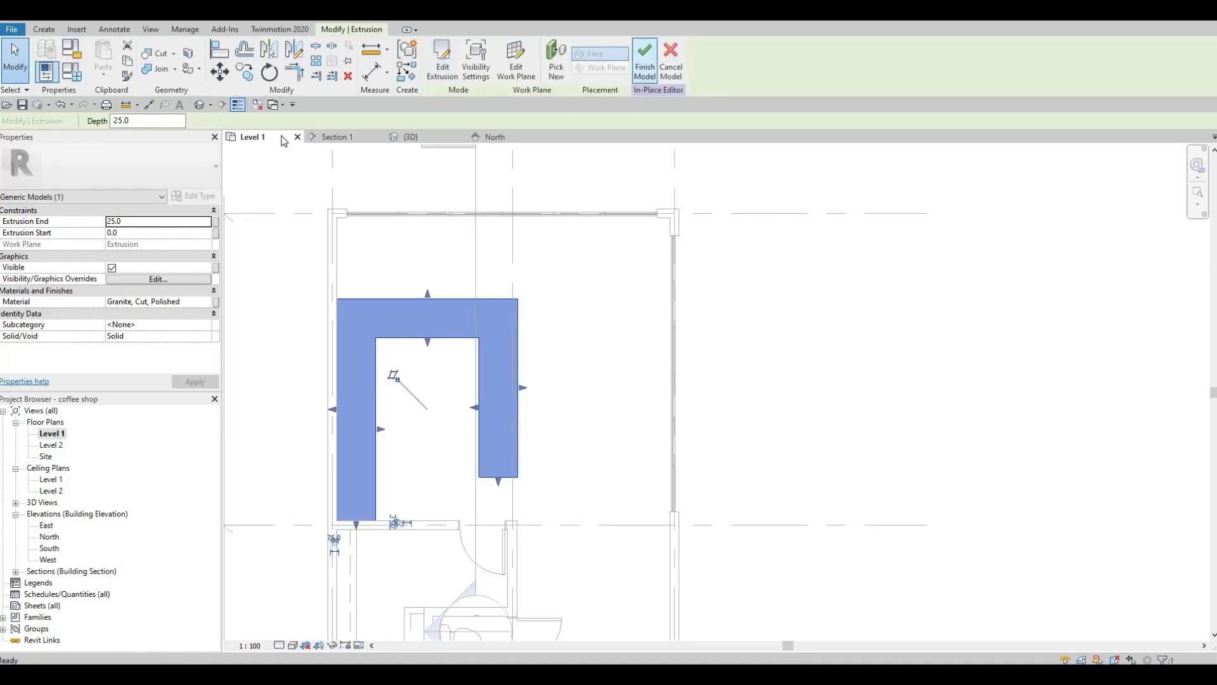
click(645, 70)
key(ctrl+Tab)
- Examine the U-shaped countertop and the recessed counter base from several angles
shift+middle_drag(560, 474, 542, 435)
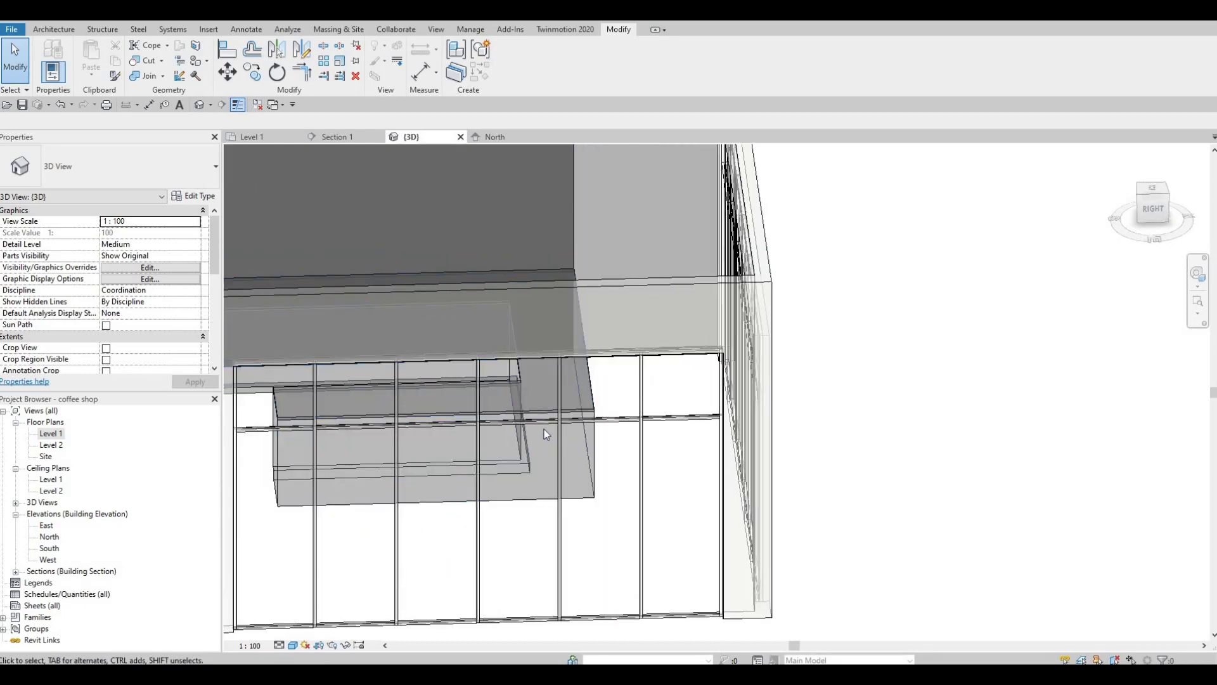
shift+middle_drag(549, 514, 683, 399)
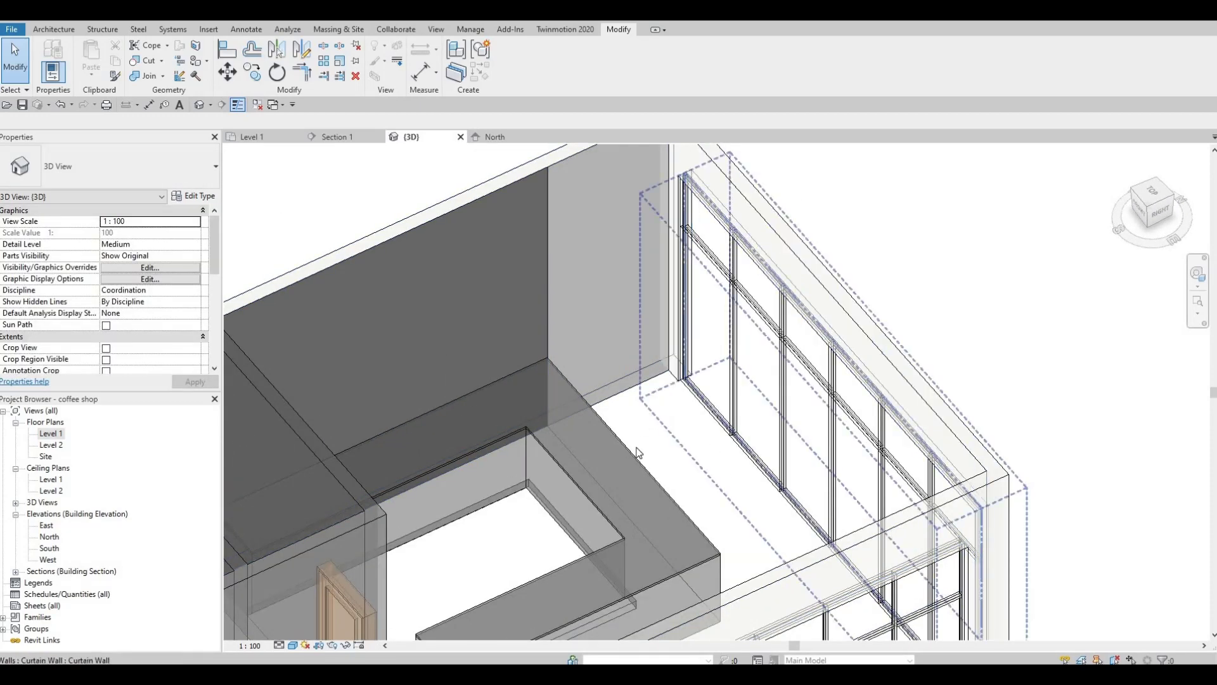
shift+middle_drag(554, 402, 619, 406)
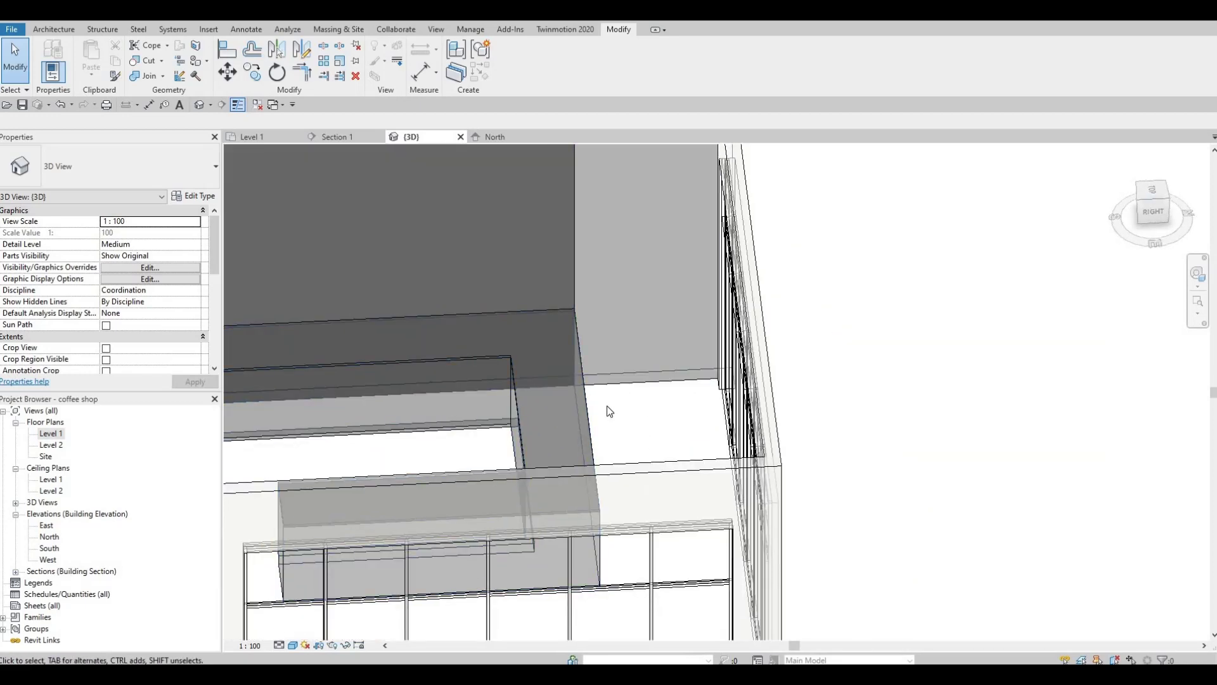
shift+middle_drag(561, 444, 590, 398)
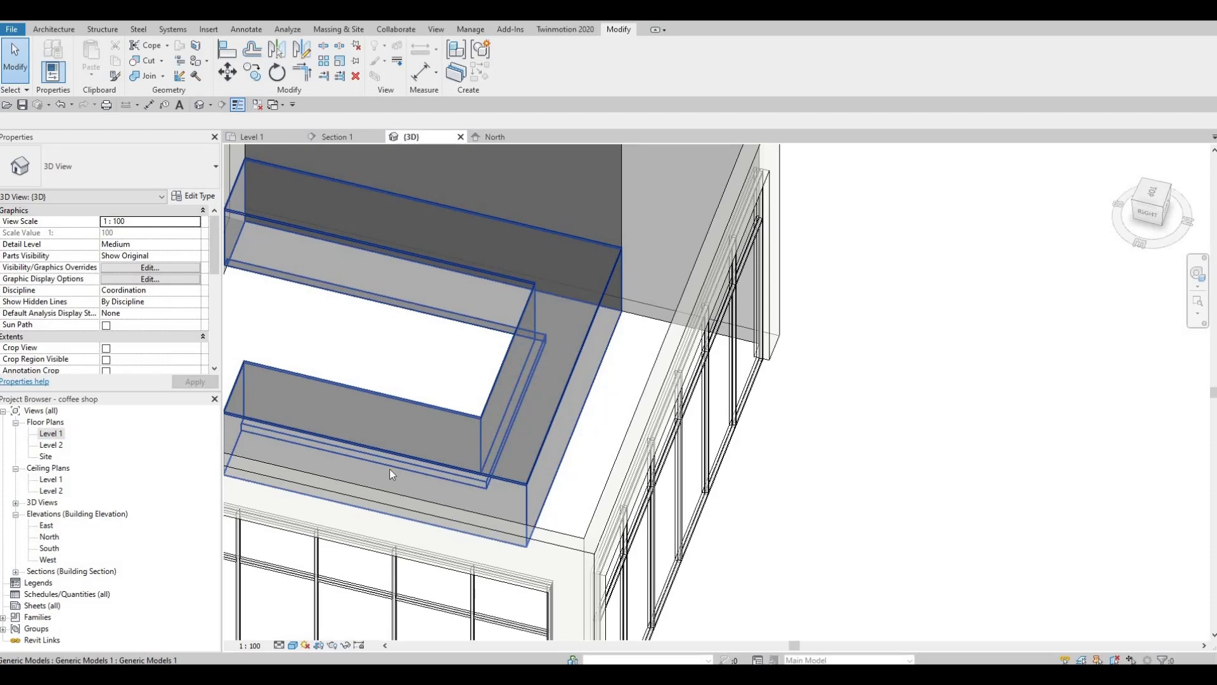
shift+middle_drag(574, 431, 669, 383)
middle_drag(537, 415, 813, 338)
scroll(813, 337, down, 1)
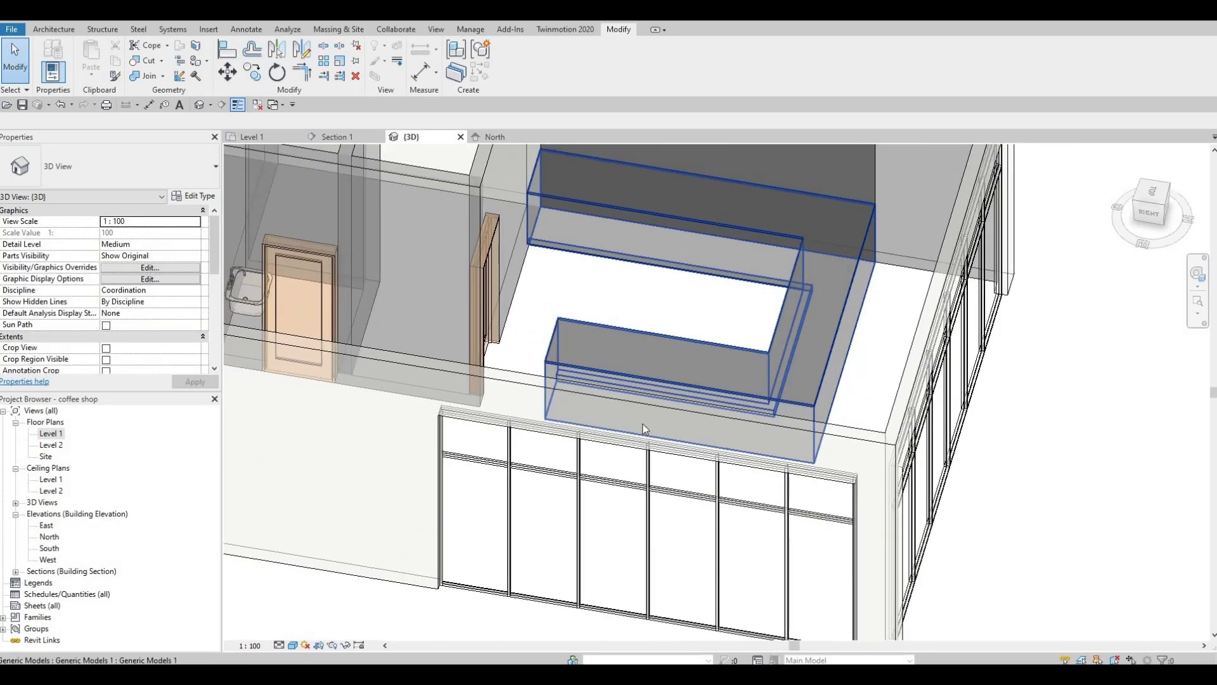
scroll(675, 402, up, 5)
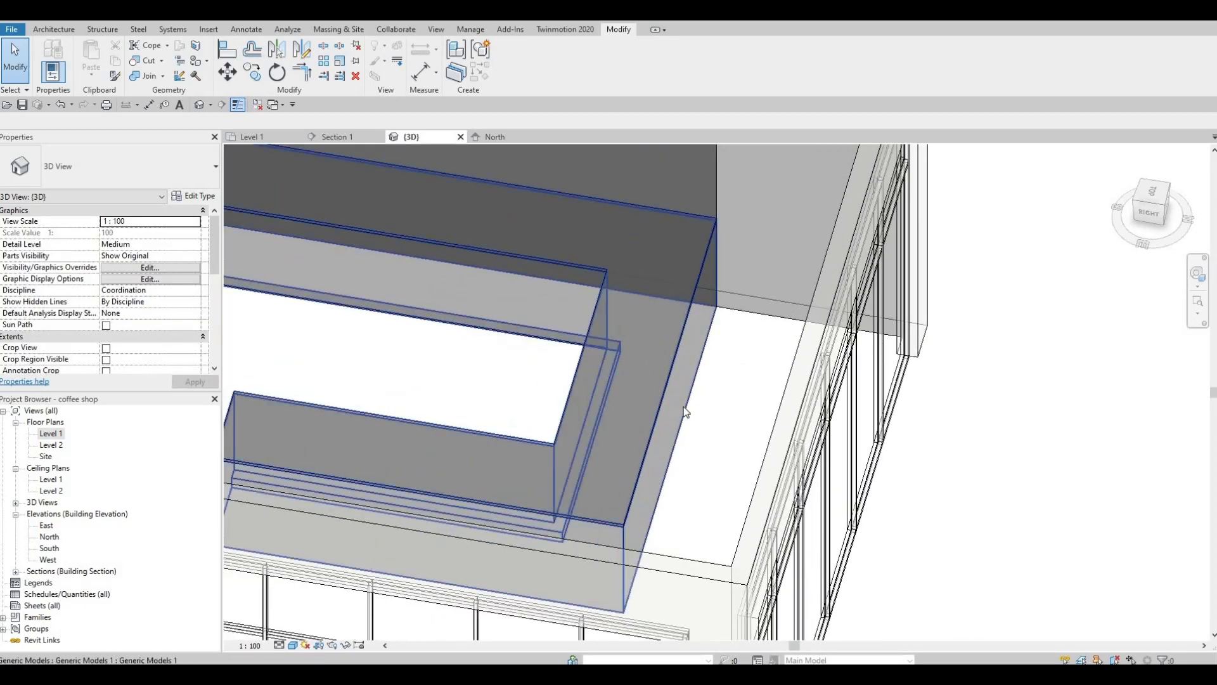
- Open the U-shaped counter's generic model for in-place editing
click(543, 246)
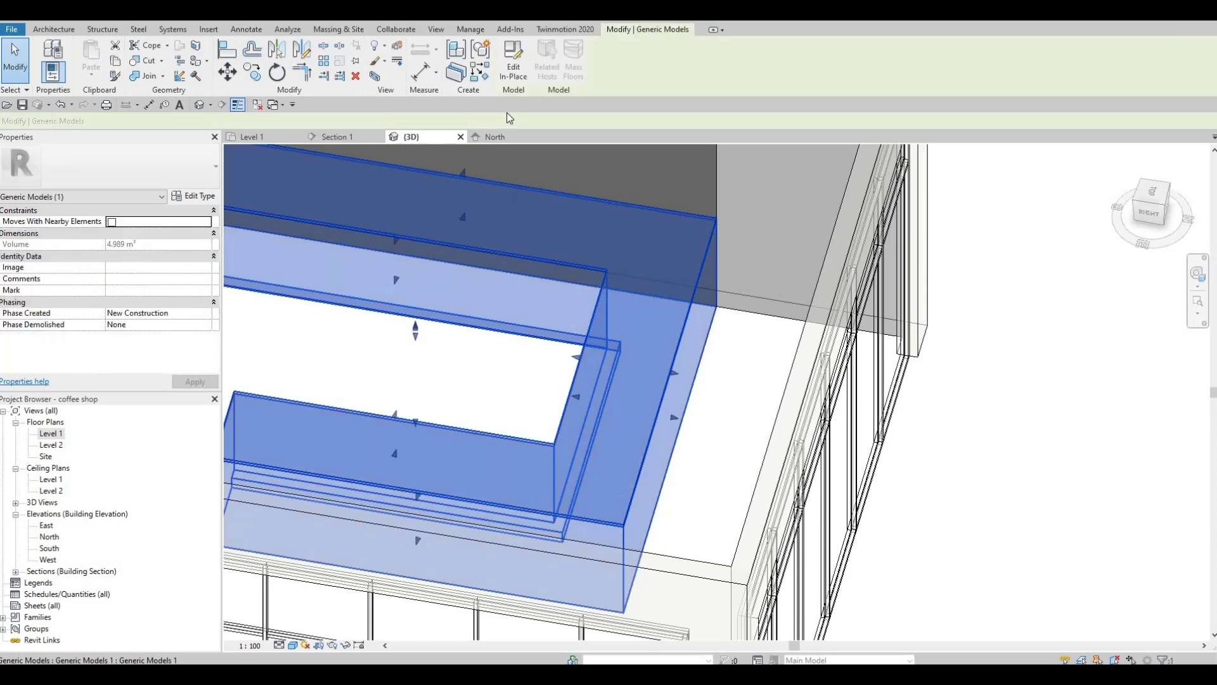
double_click(621, 326)
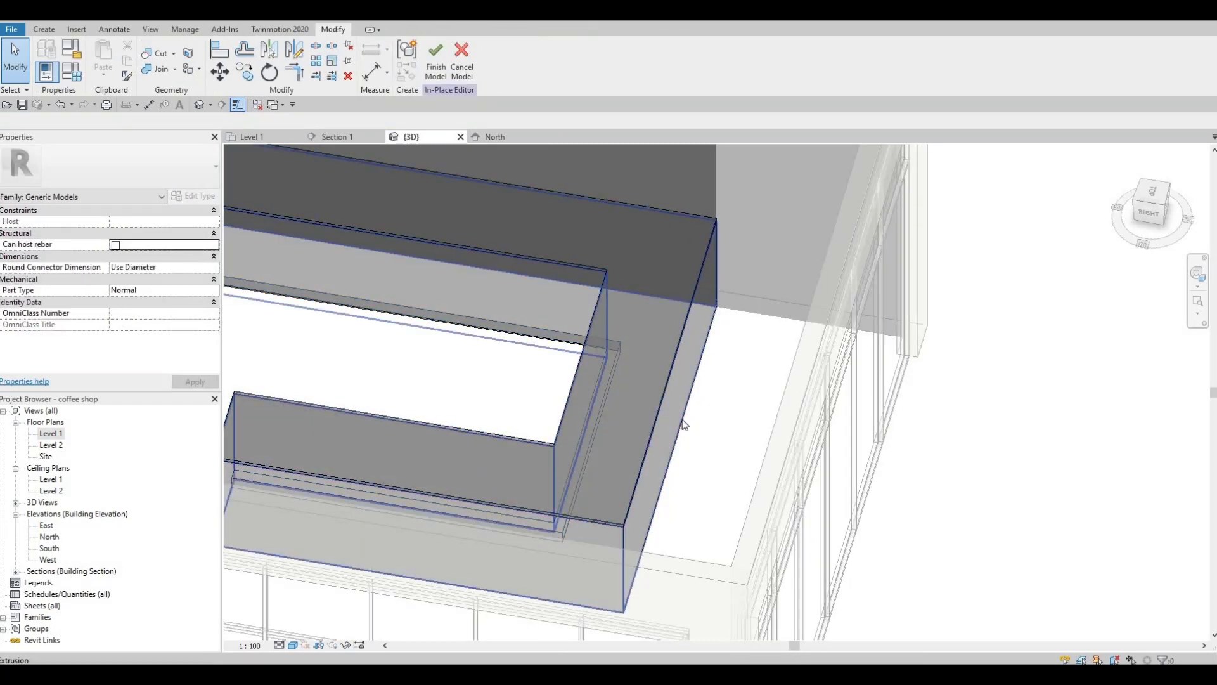
click(684, 424)
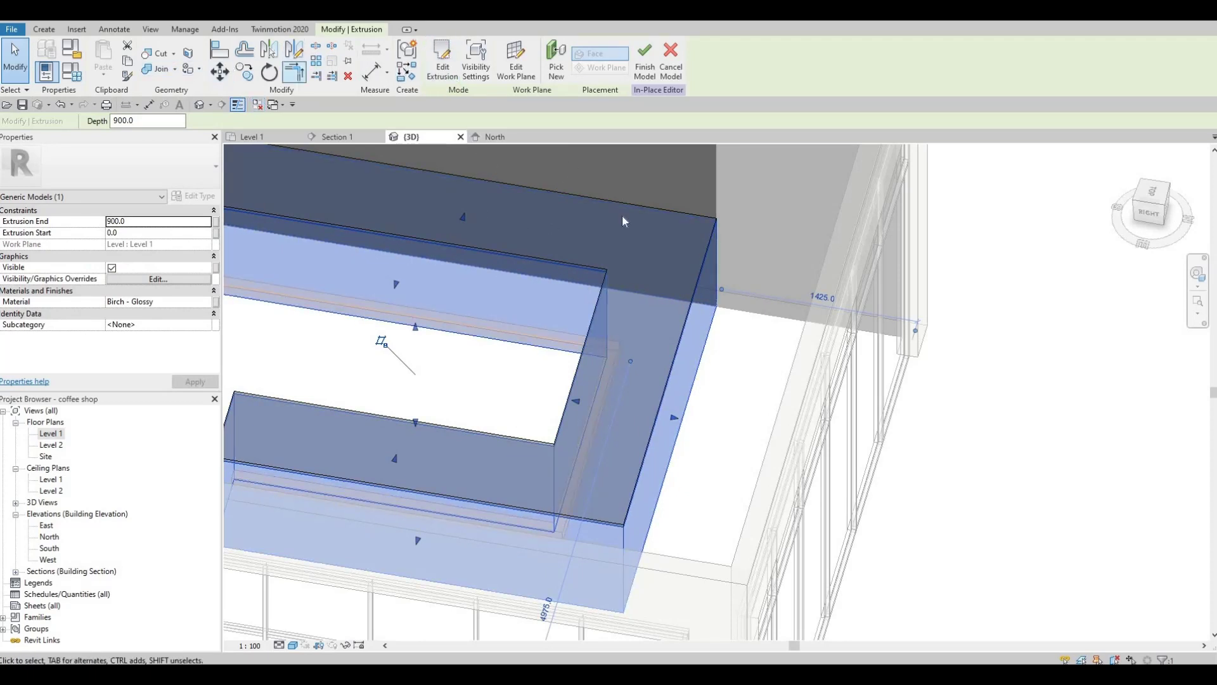
key(Escape)
key(Escape)
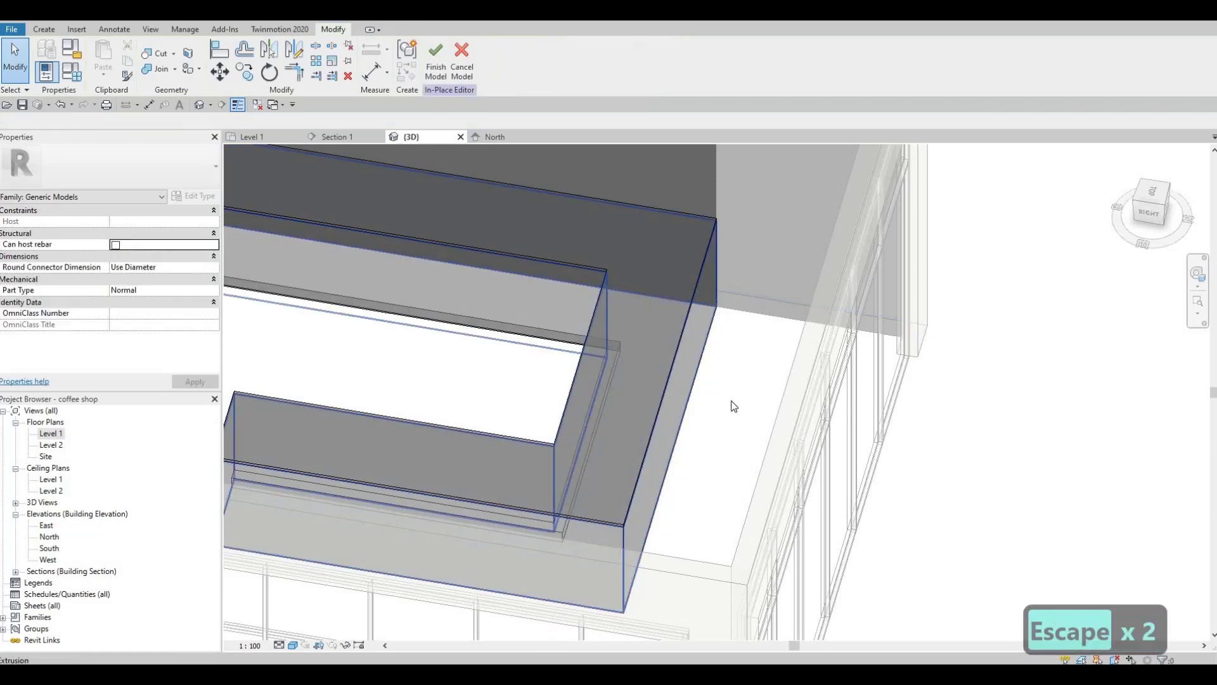
- Start a void extrusion with its work plane picked on the outer face of the counter's connecting section
click(44, 31)
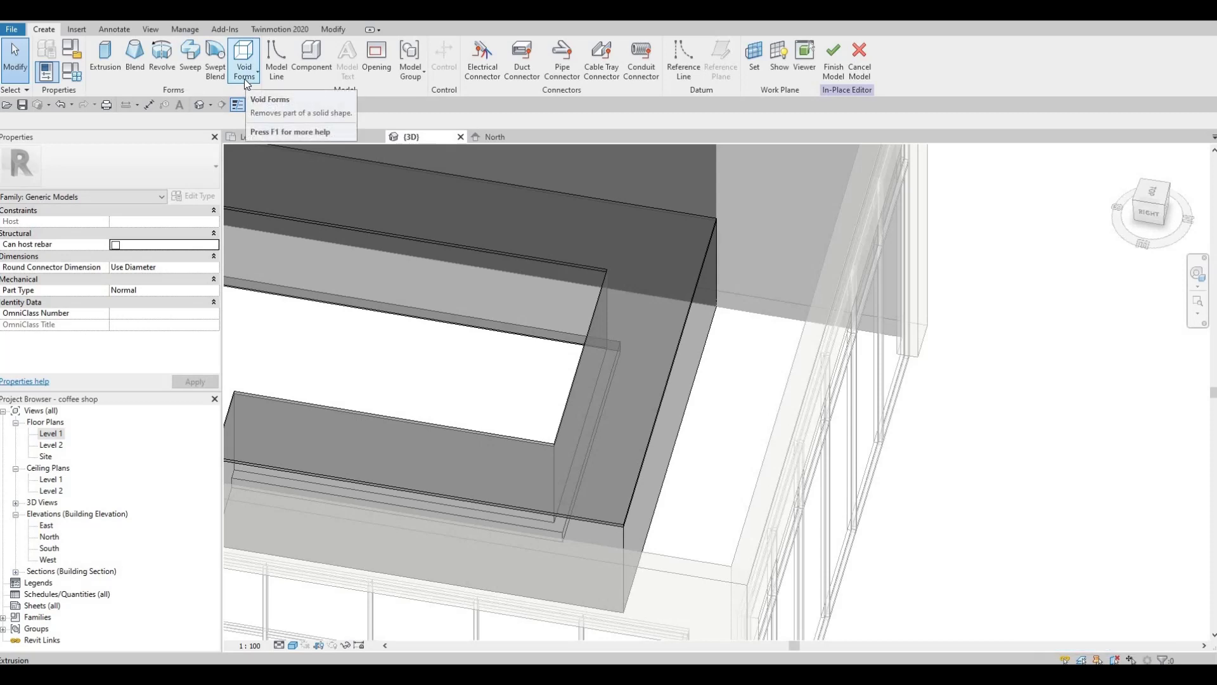
click(244, 73)
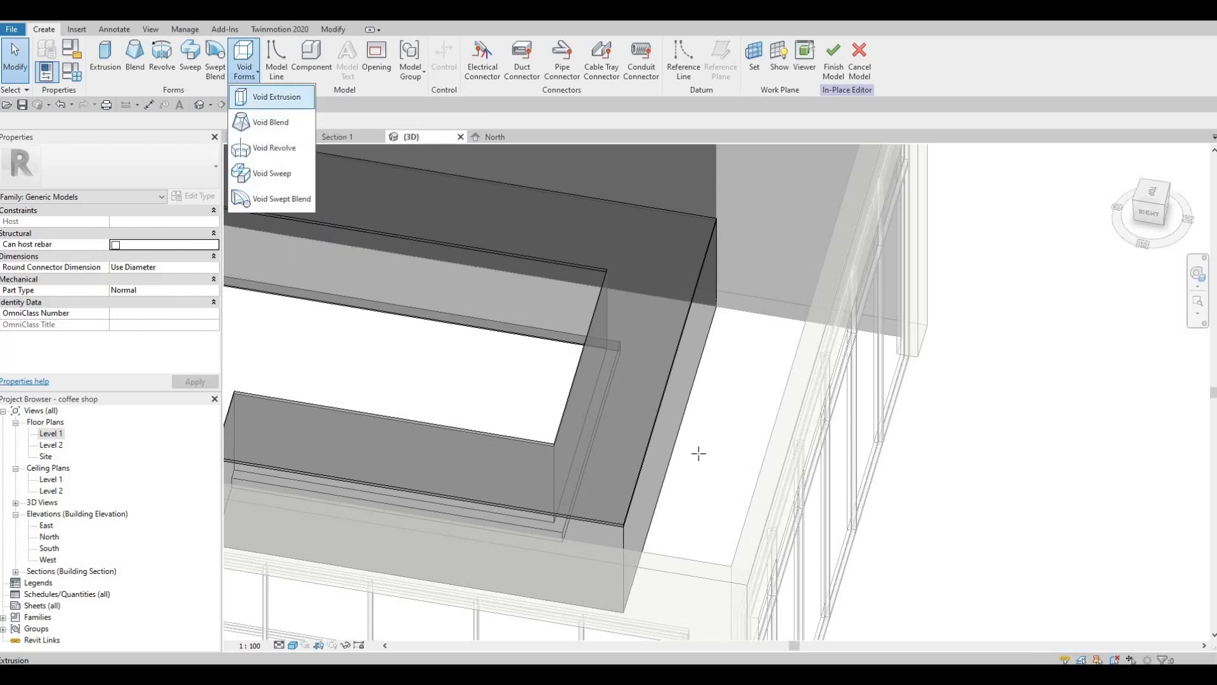
click(273, 97)
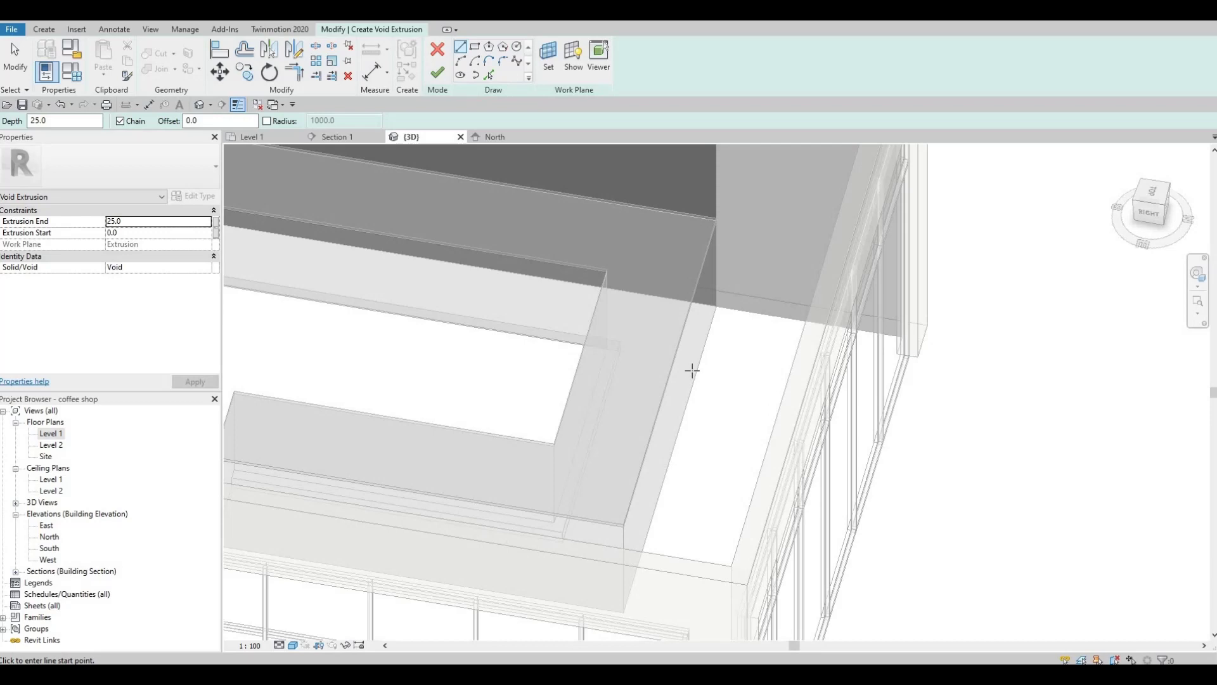
click(549, 67)
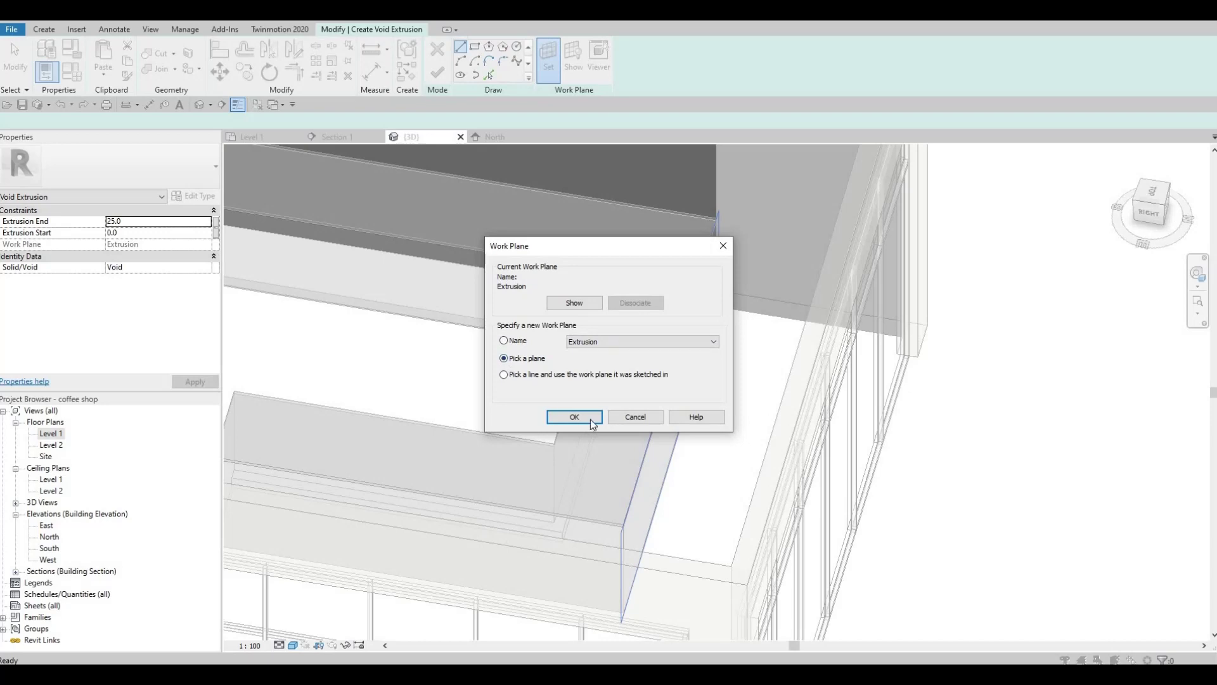
key(Return)
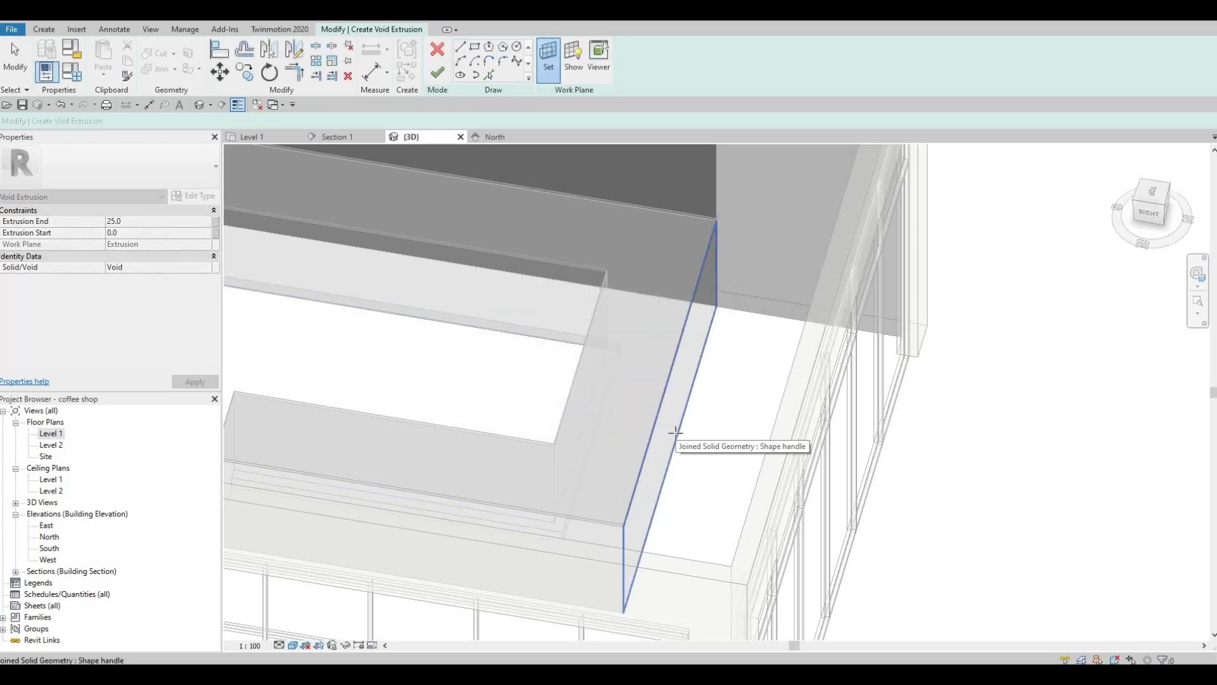
click(675, 432)
- Sketch a rectangle about 2030 mm long on that face from the counter's lower corner up to the countertop's underside, and finish the void sketch
scroll(680, 398, up, 1)
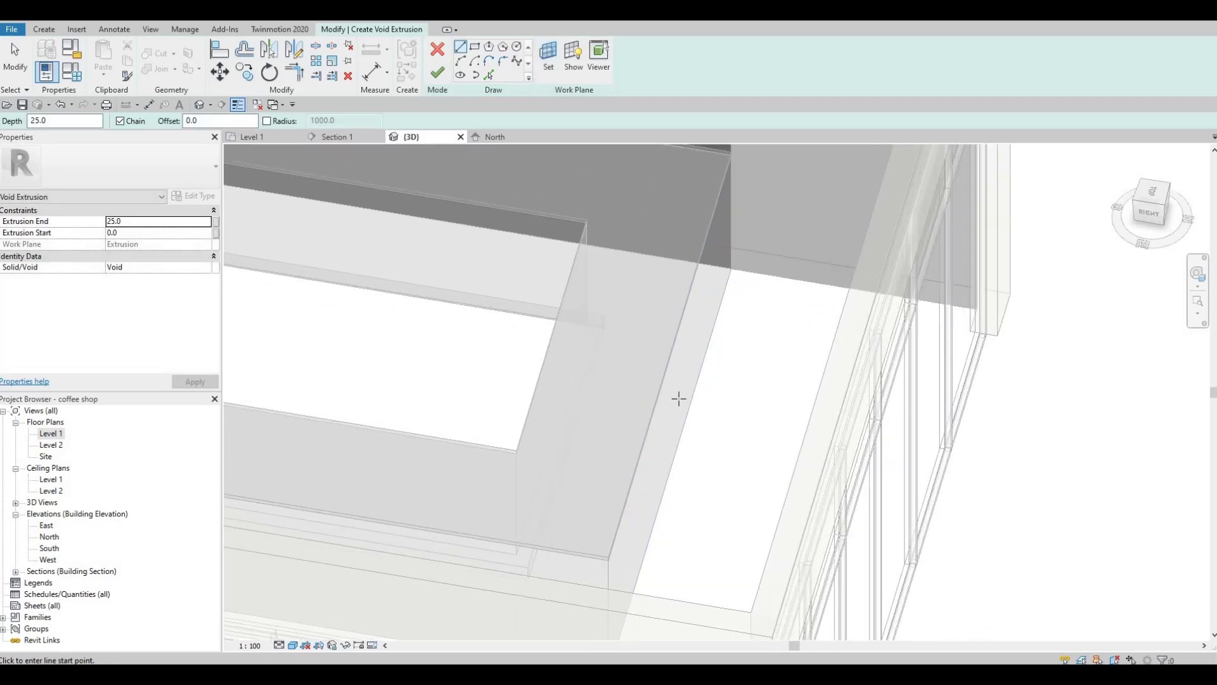
scroll(678, 398, down, 2)
scroll(493, 164, down, 1)
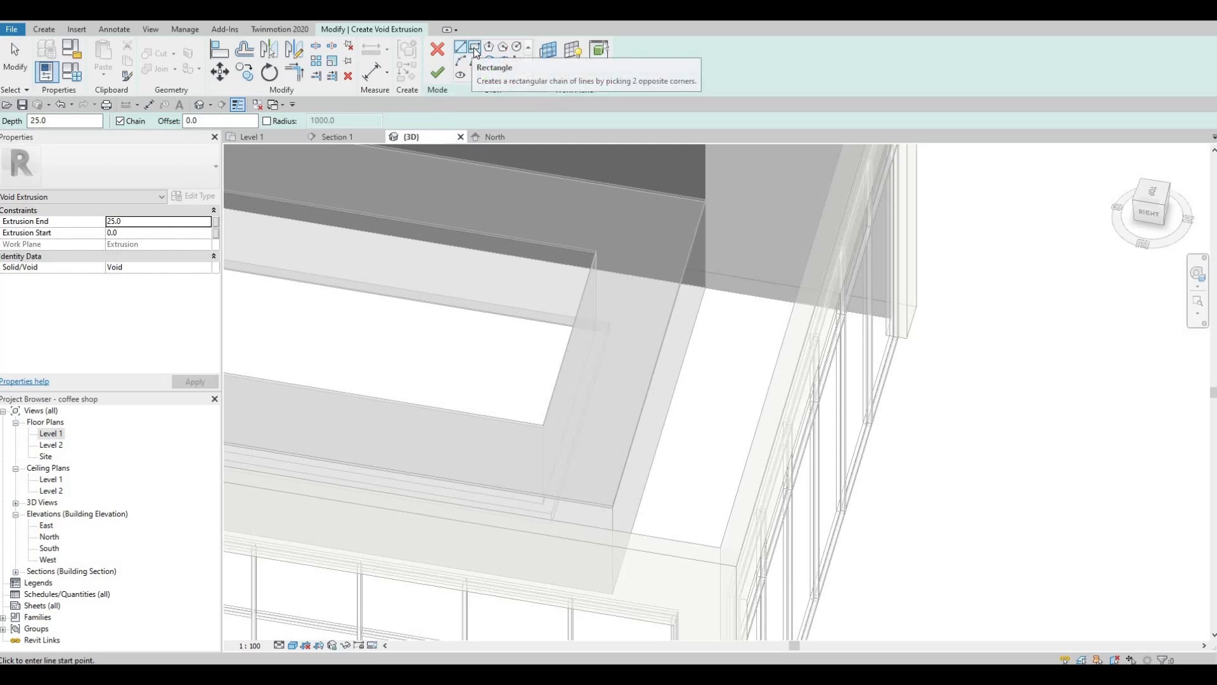
shift+middle_drag(626, 253, 598, 413)
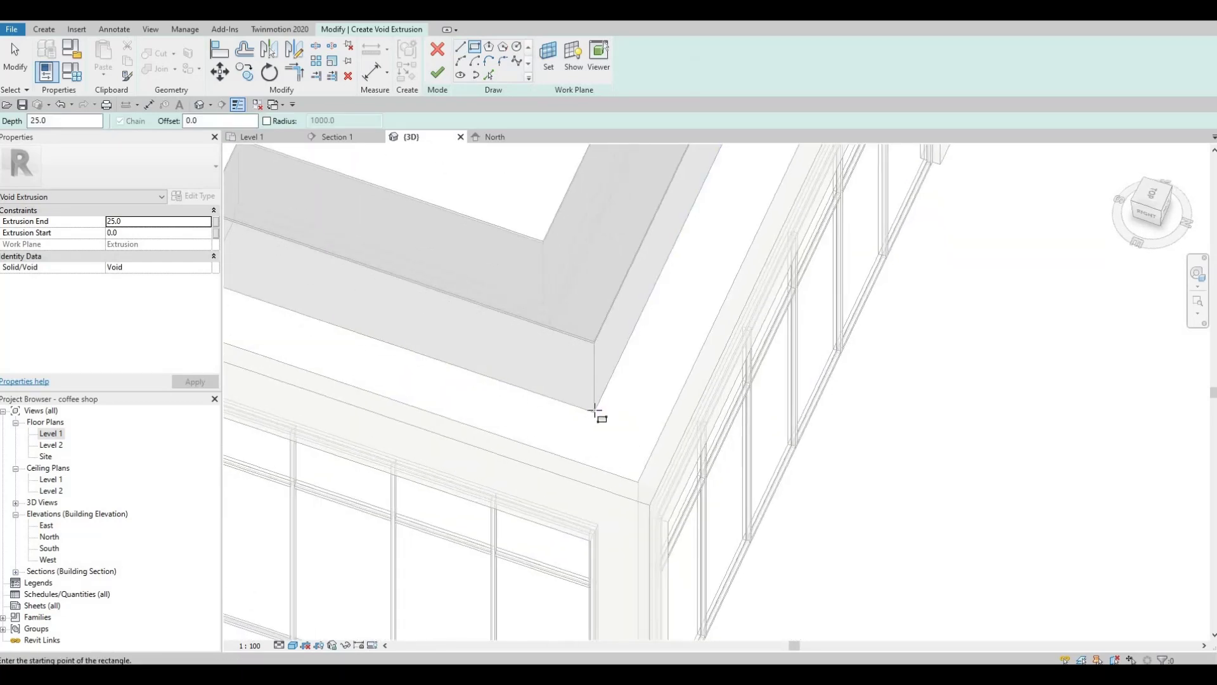
click(631, 316)
shift+middle_drag(655, 283, 666, 258)
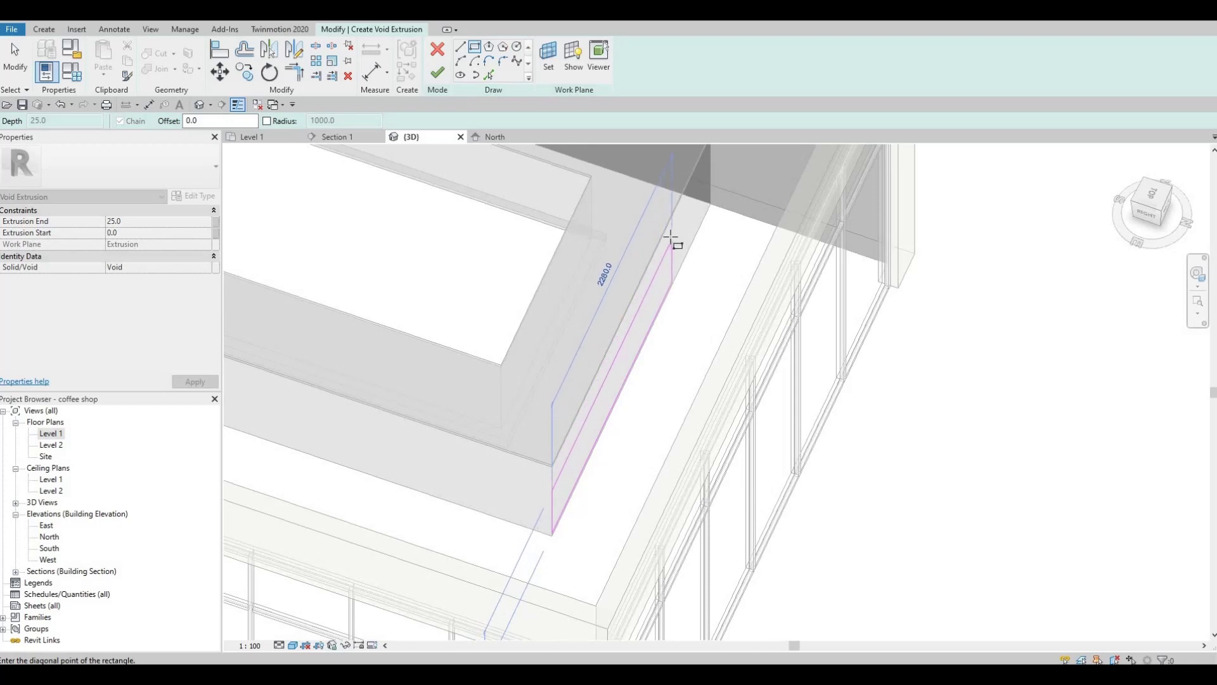
scroll(672, 240, up, 1)
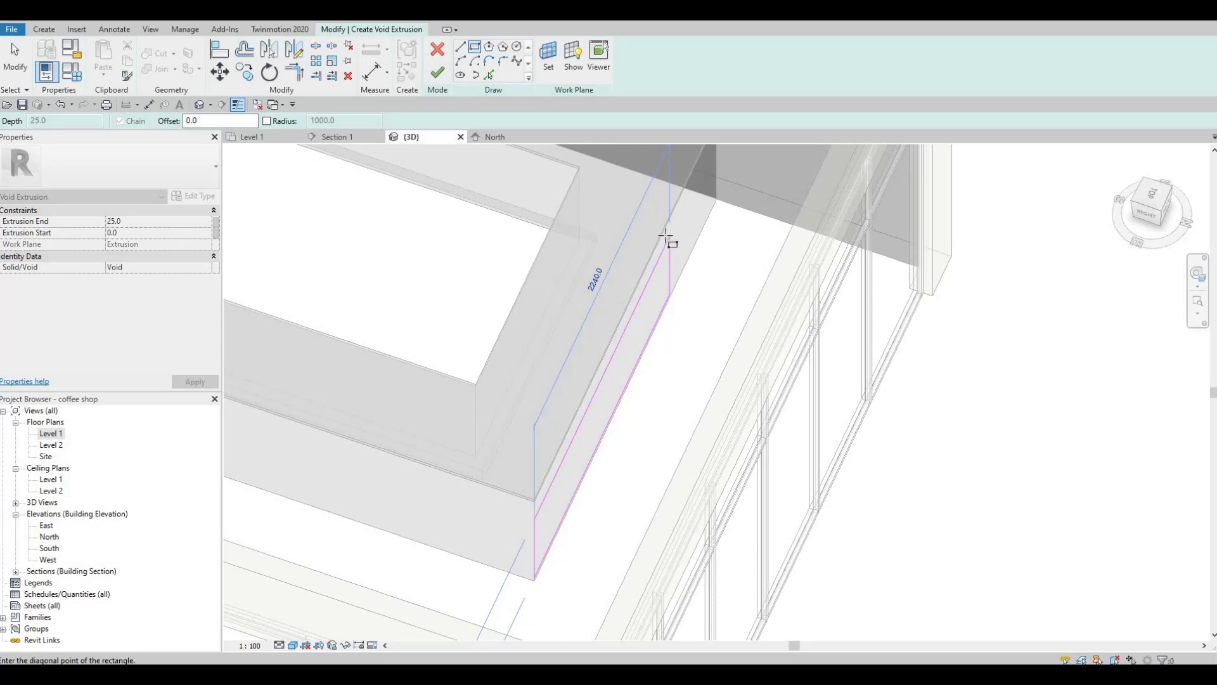
shift+middle_drag(630, 196, 692, 219)
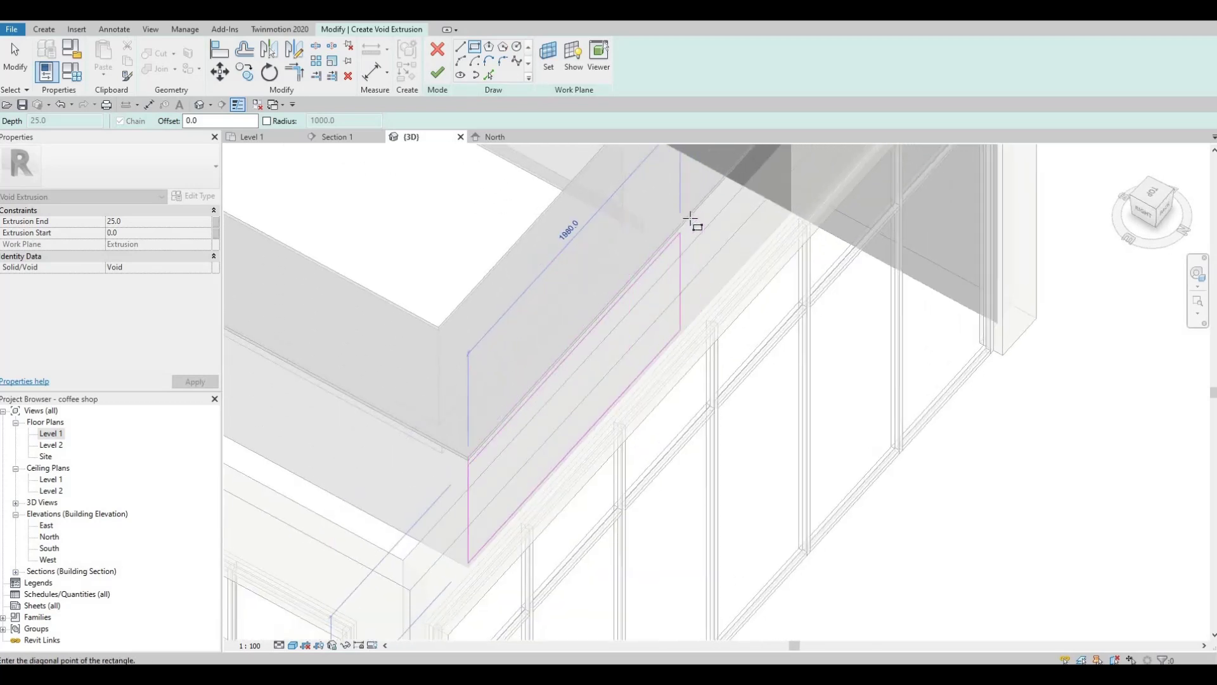
scroll(691, 220, up, 2)
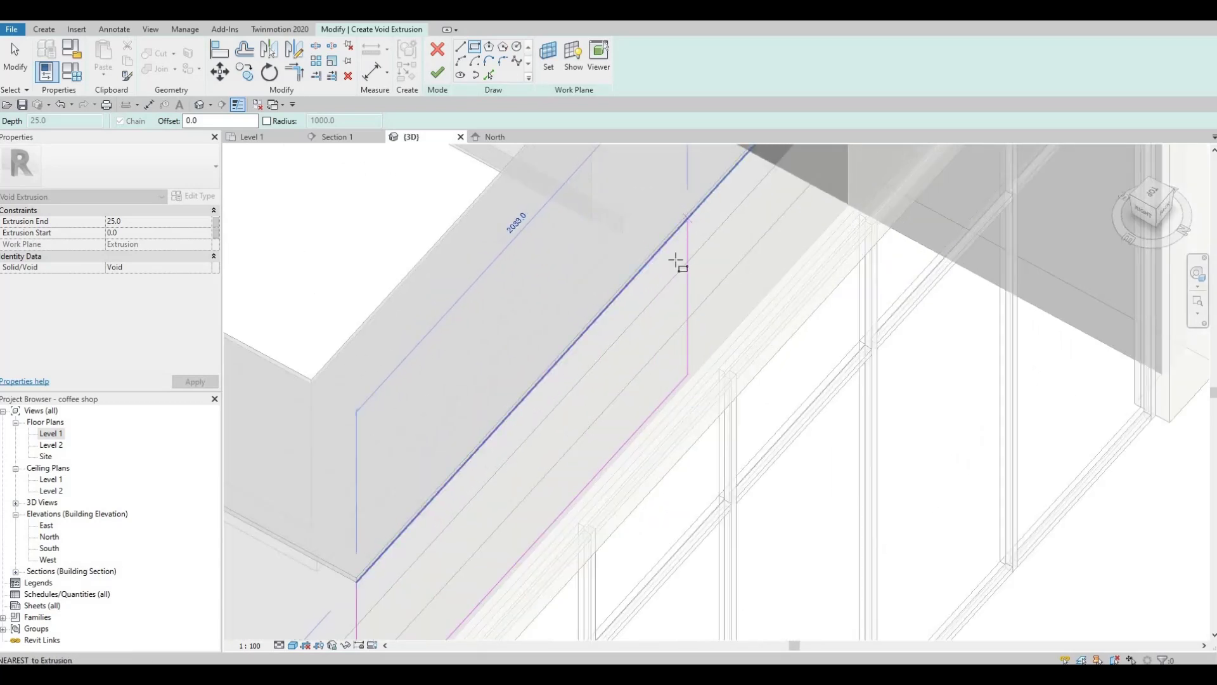
key(Escape)
scroll(501, 200, down, 3)
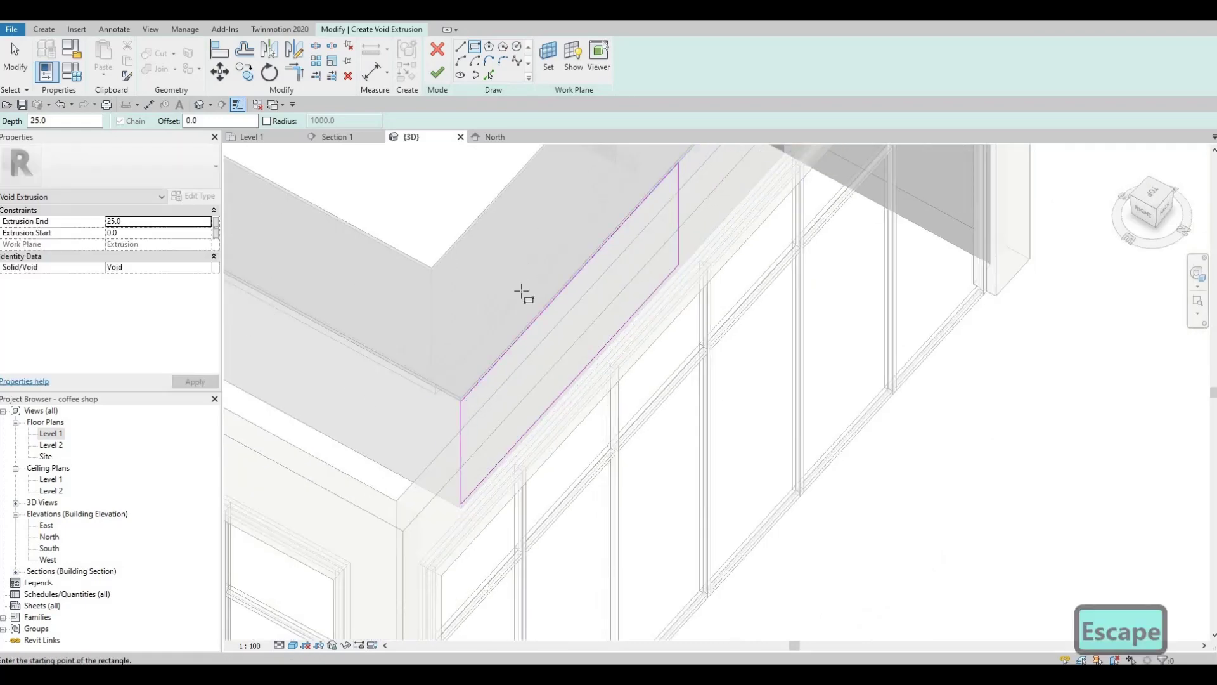
middle_drag(533, 306, 533, 300)
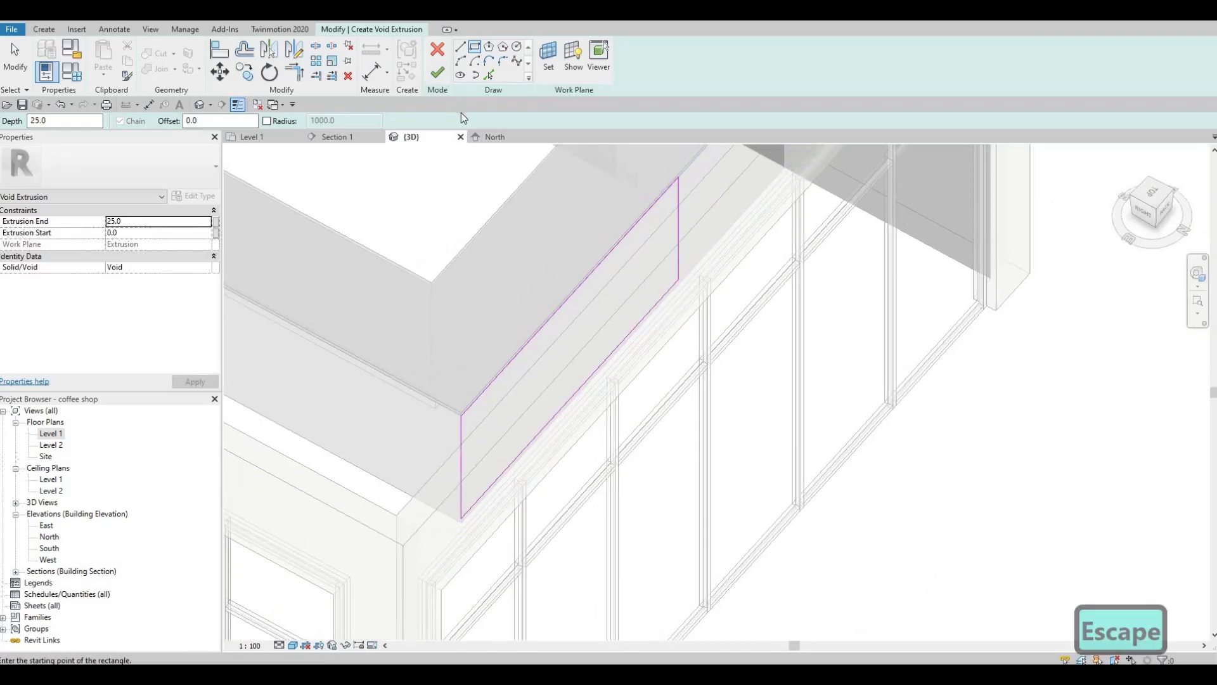
click(439, 80)
- Push the void extrusion into the counter to a depth of about 190 mm
mouse_move(595, 291)
shift+middle_down()
mouse_move(543, 333)
mouse_move(560, 325)
shift+middle_up()
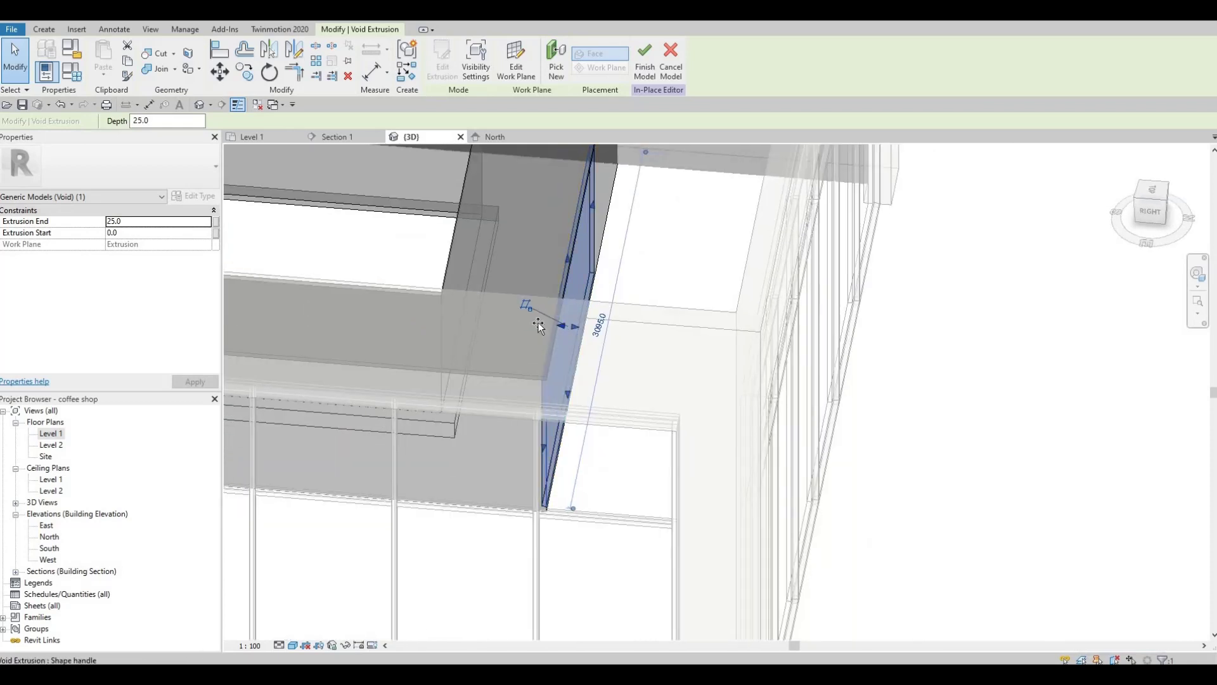
drag(538, 325, 577, 329)
shift+middle_drag(552, 307, 553, 321)
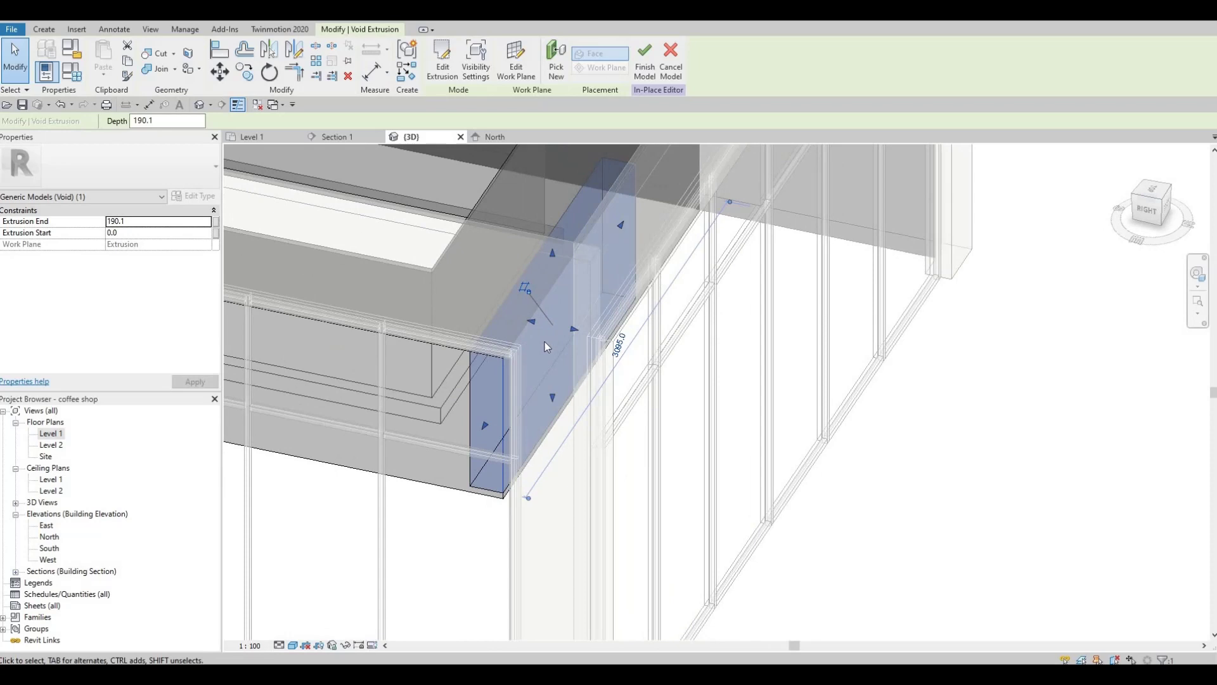
- Stretch the void's near end to about 20 mm past the counter's outer corner
scroll(515, 344, up, 3)
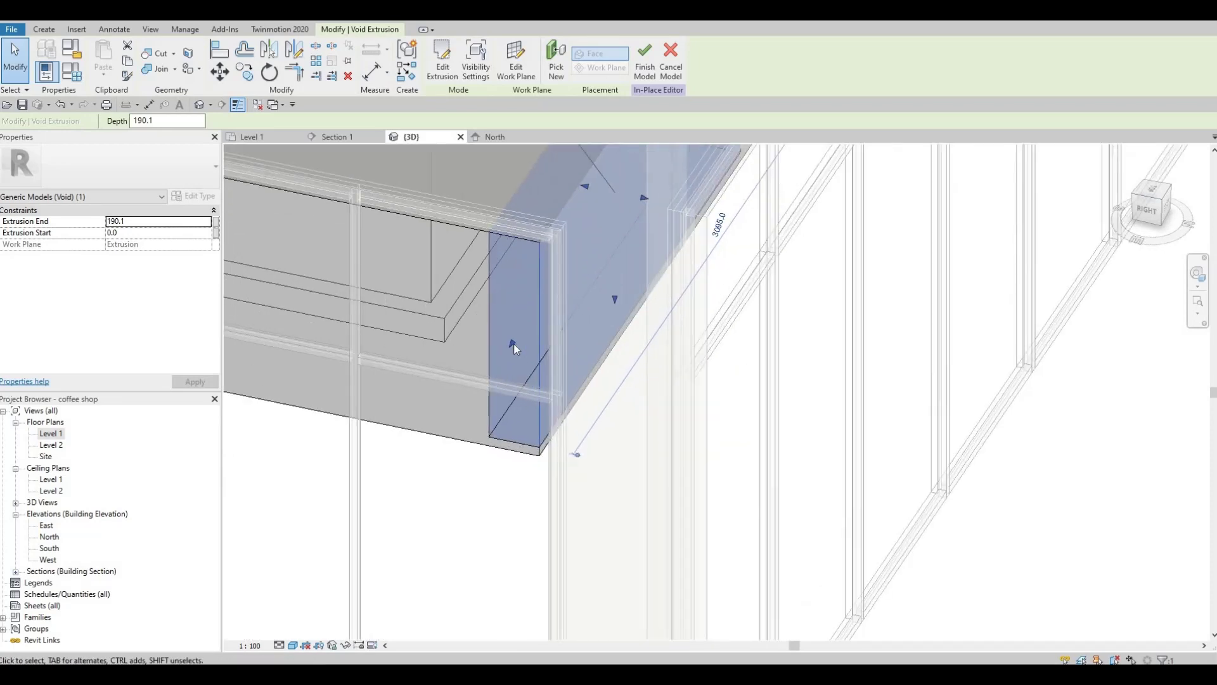
drag(506, 349, 507, 350)
shift+middle_drag(540, 393, 470, 349)
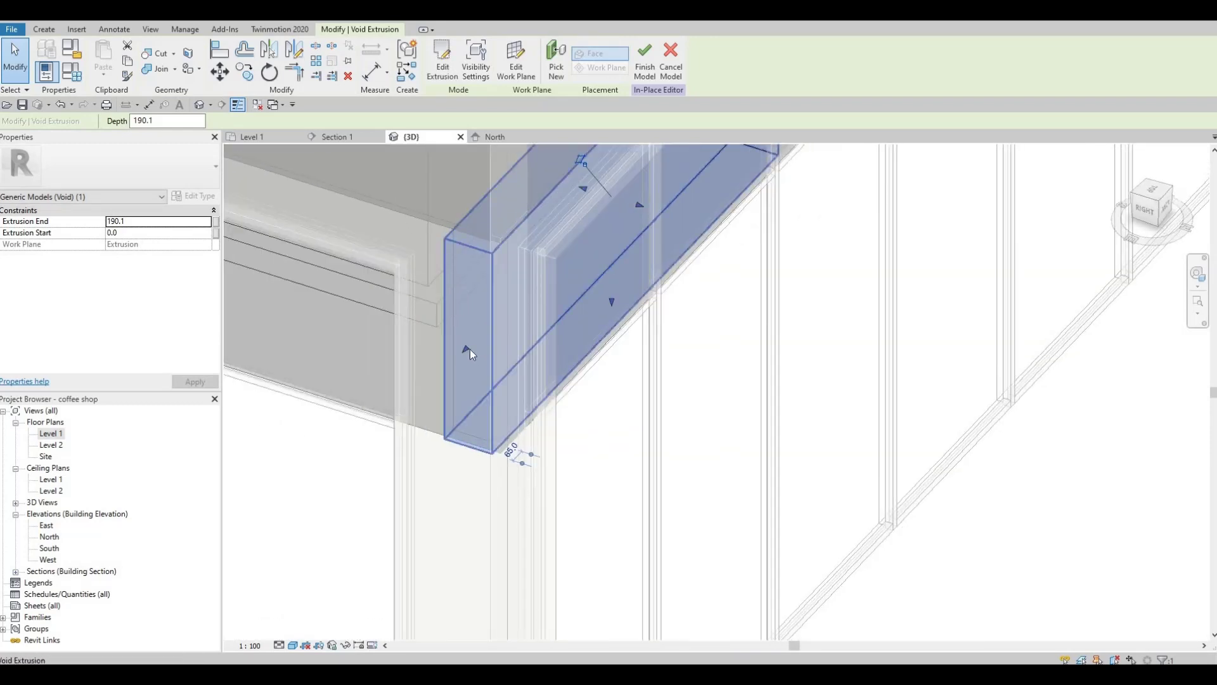
drag(467, 348, 480, 344)
shift+middle_drag(500, 462, 584, 459)
drag(584, 459, 584, 454)
drag(656, 478, 639, 476)
shift+middle_drag(639, 475, 545, 387)
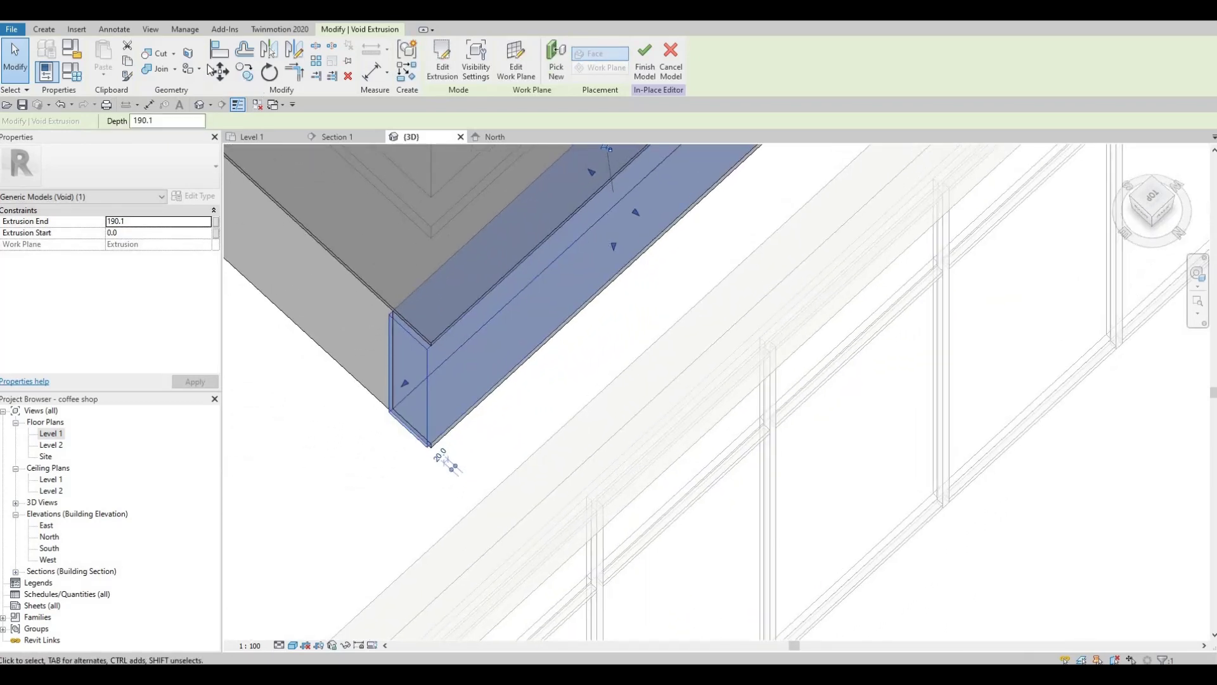
- Cut the void extrusion out of the counter body with Cut Geometry
click(160, 57)
shift+middle_drag(500, 323, 556, 293)
click(585, 375)
key(Escape)
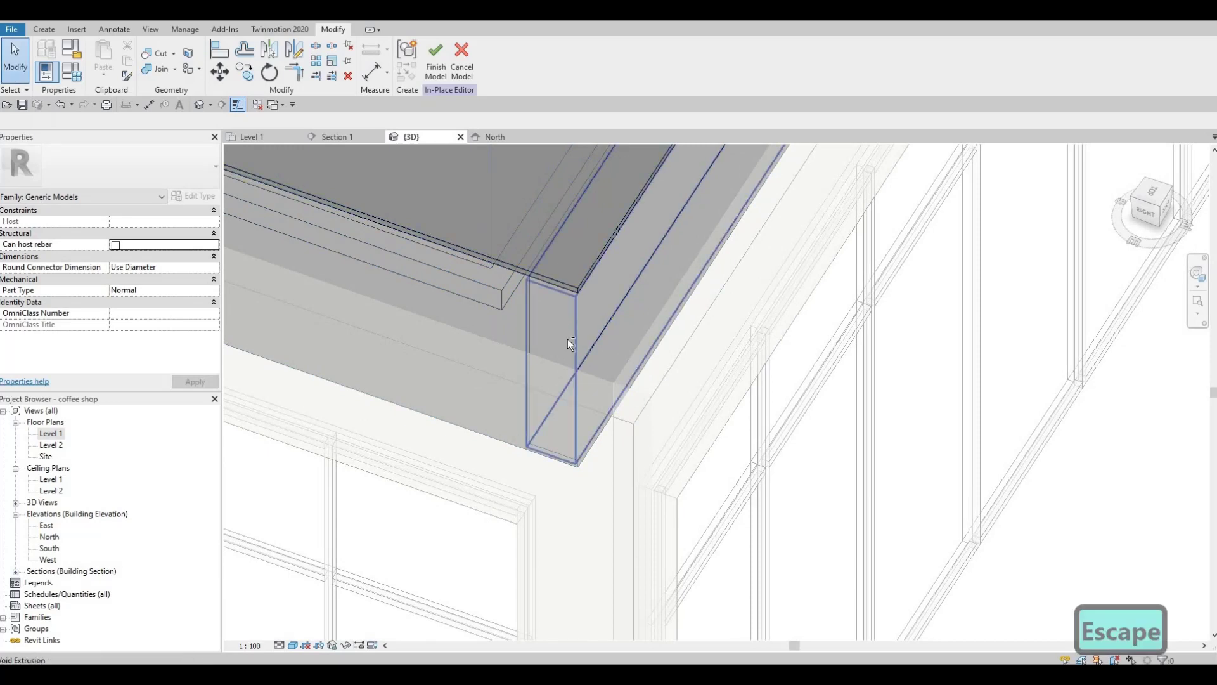
- Stretch the void's lower face slightly below the counter's base and deselect it
click(638, 291)
shift+middle_drag(638, 291, 673, 272)
drag(676, 270, 677, 272)
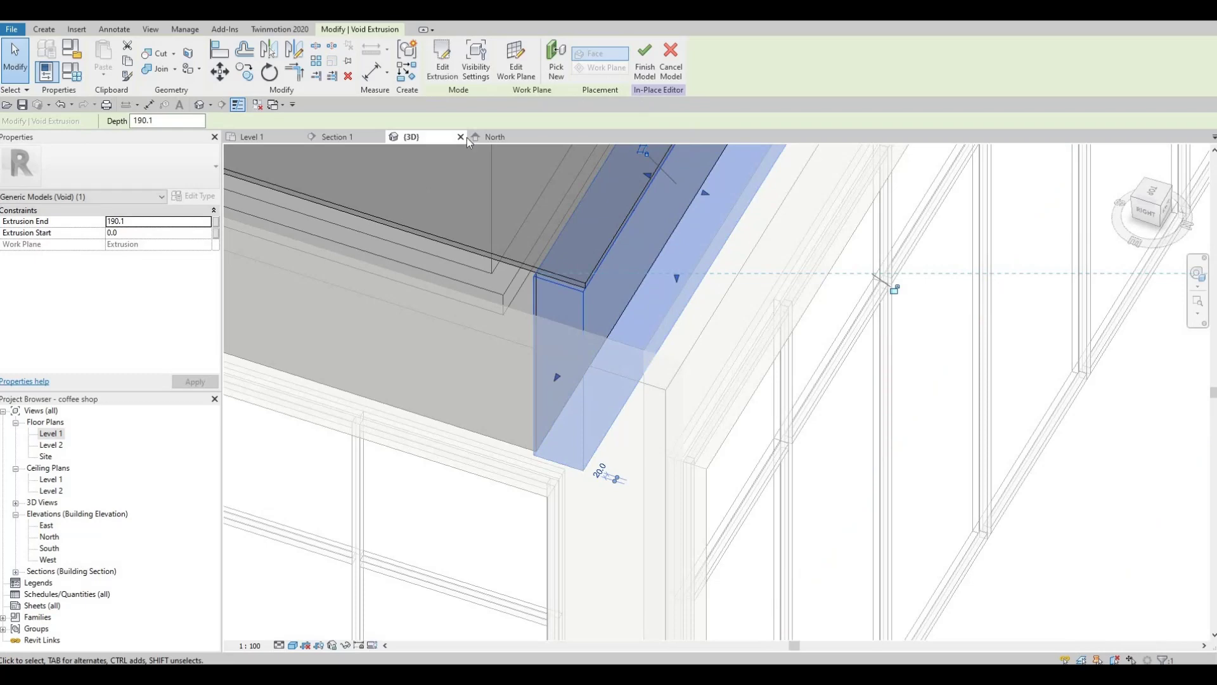
key(Escape)
key(Escape)
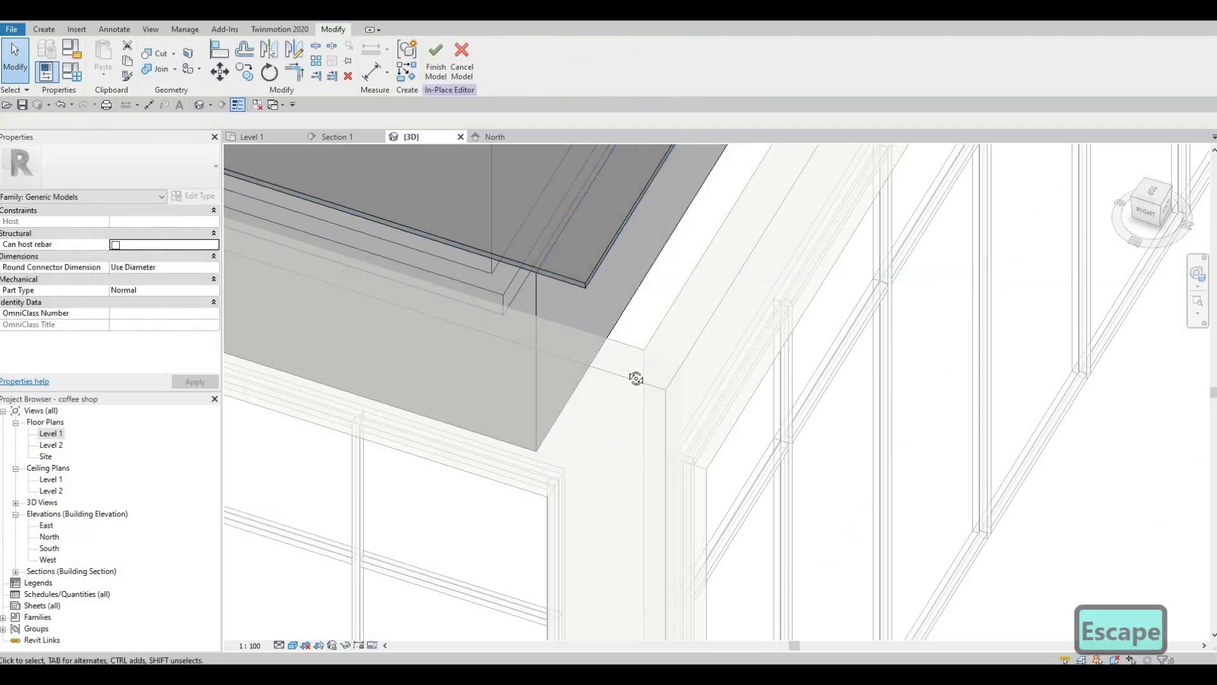
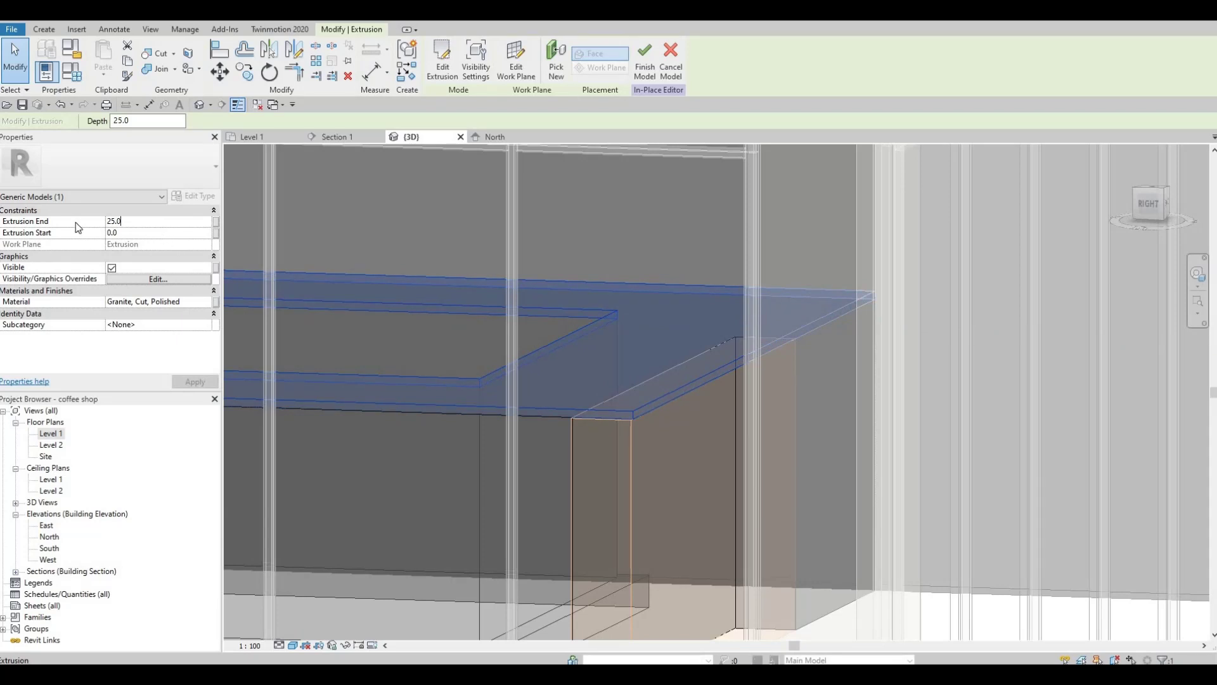
- Set the granite countertop's extrusion end to 35 mm
text(350)
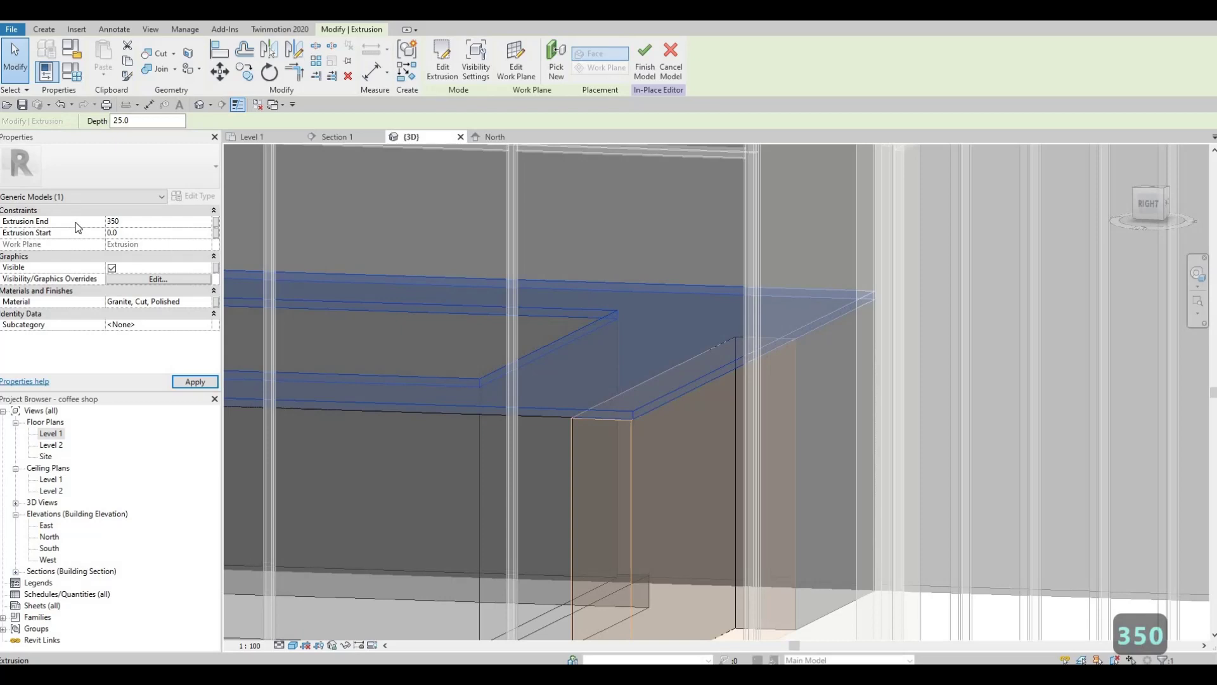
key(BackSpace)
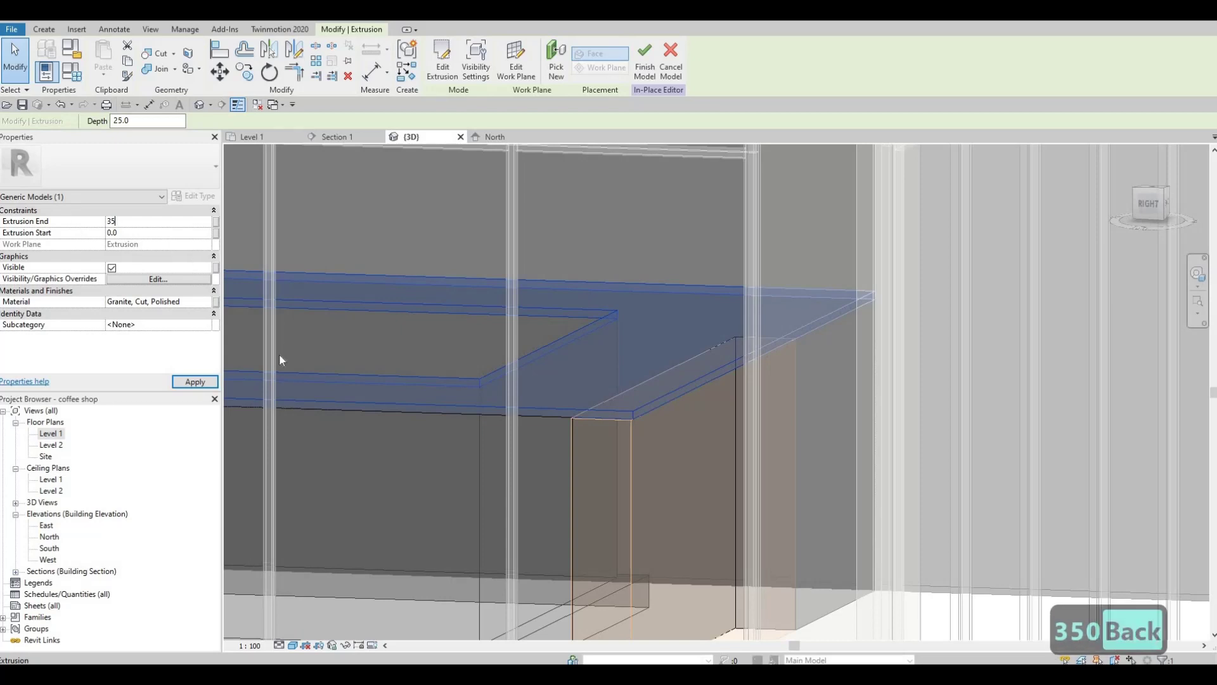
click(215, 384)
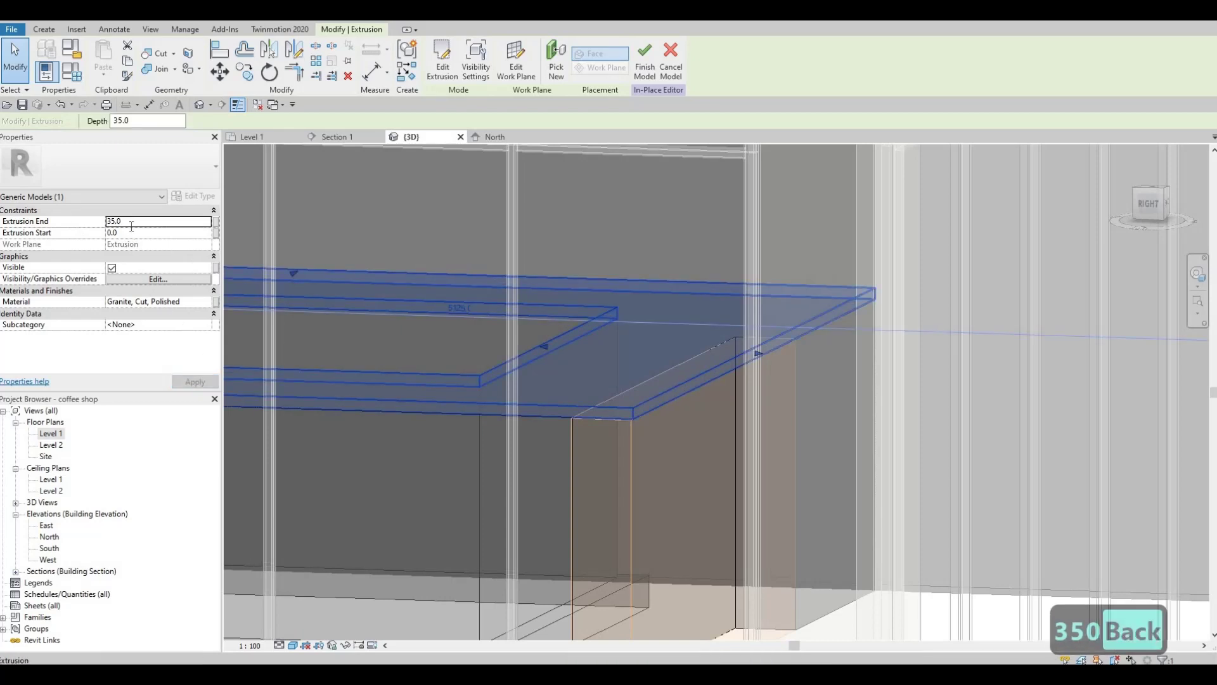
- Set the granite countertop's extrusion end to 50 mm and deselect it
click(131, 226)
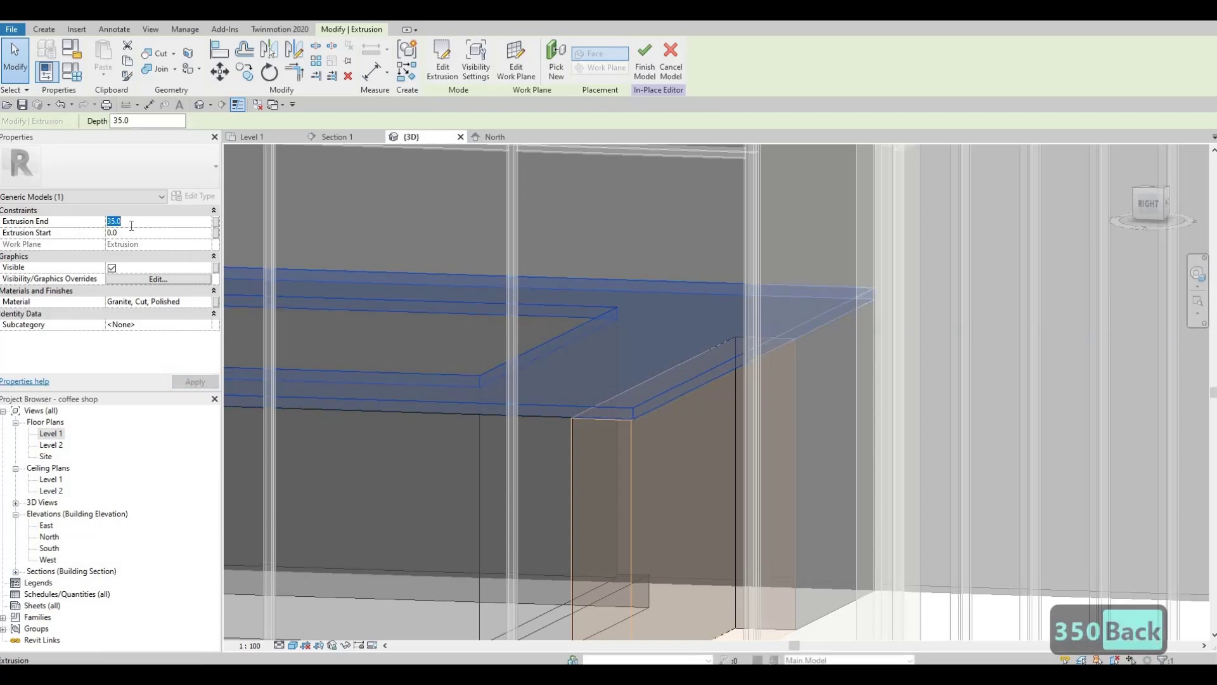
text(50)
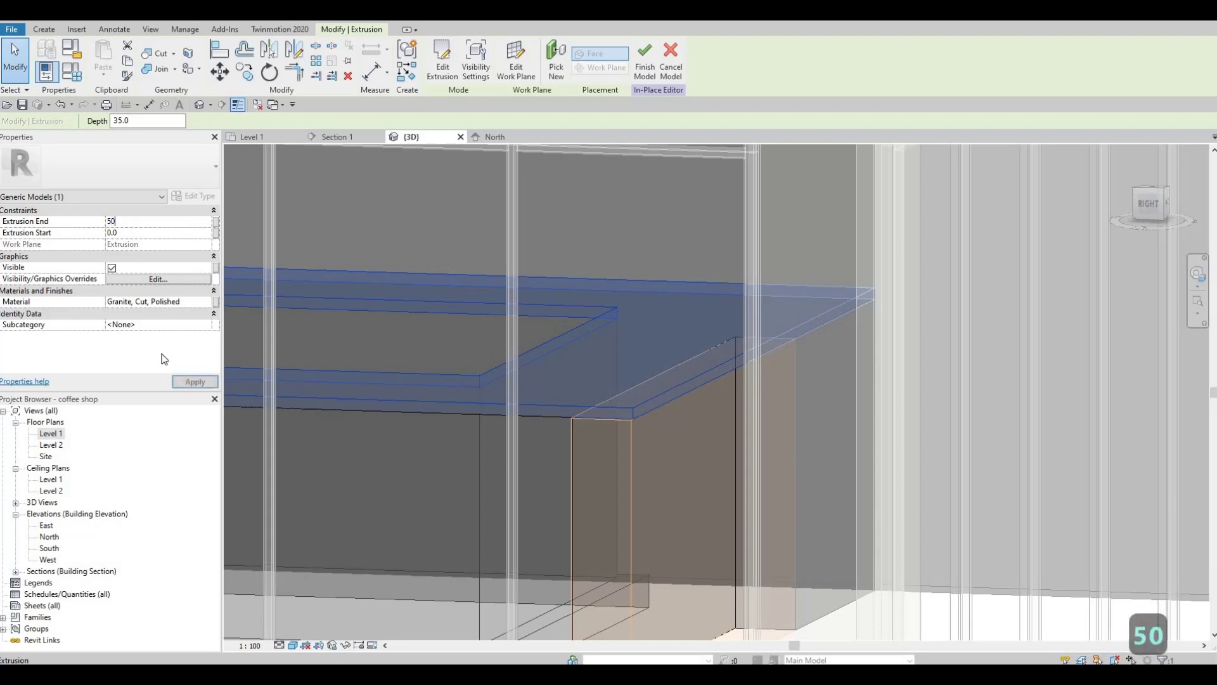
click(187, 386)
key(Escape)
key(Escape)
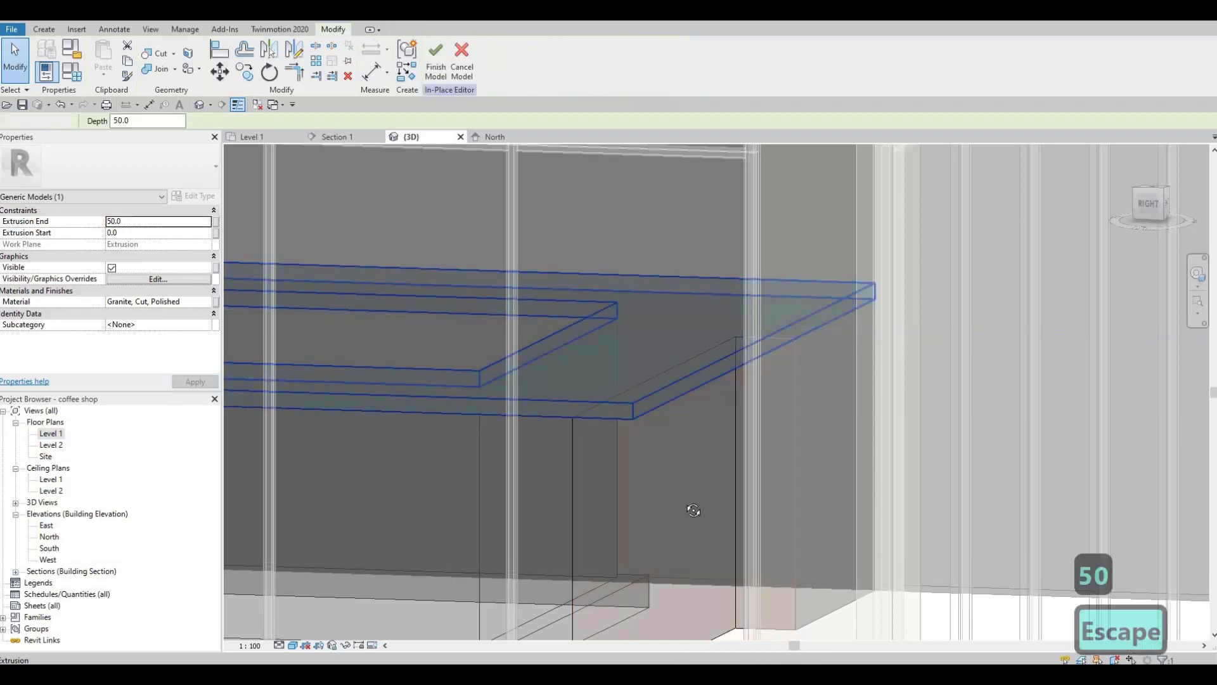
- Examine the thickened countertop, base recess and outer-face cut from several angles around the counter
scroll(687, 466, down, 5)
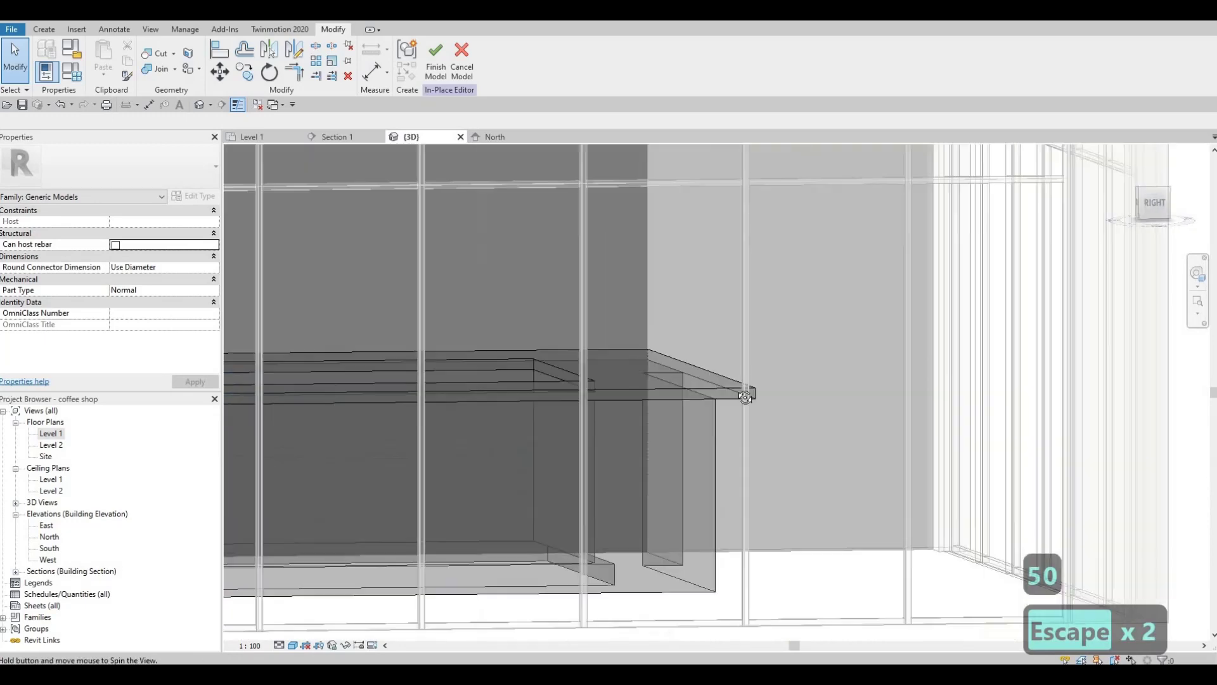
shift+middle_drag(663, 401, 615, 538)
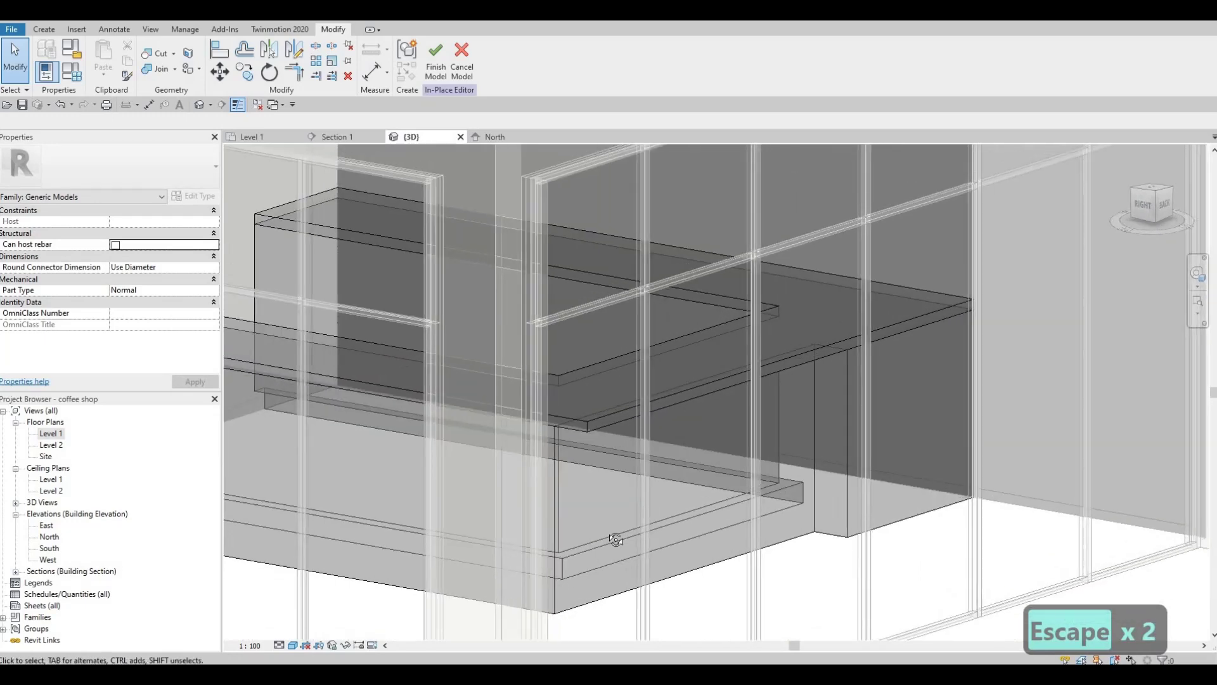
shift+middle_drag(635, 324, 683, 397)
scroll(703, 458, down, 1)
middle_drag(706, 625, 713, 501)
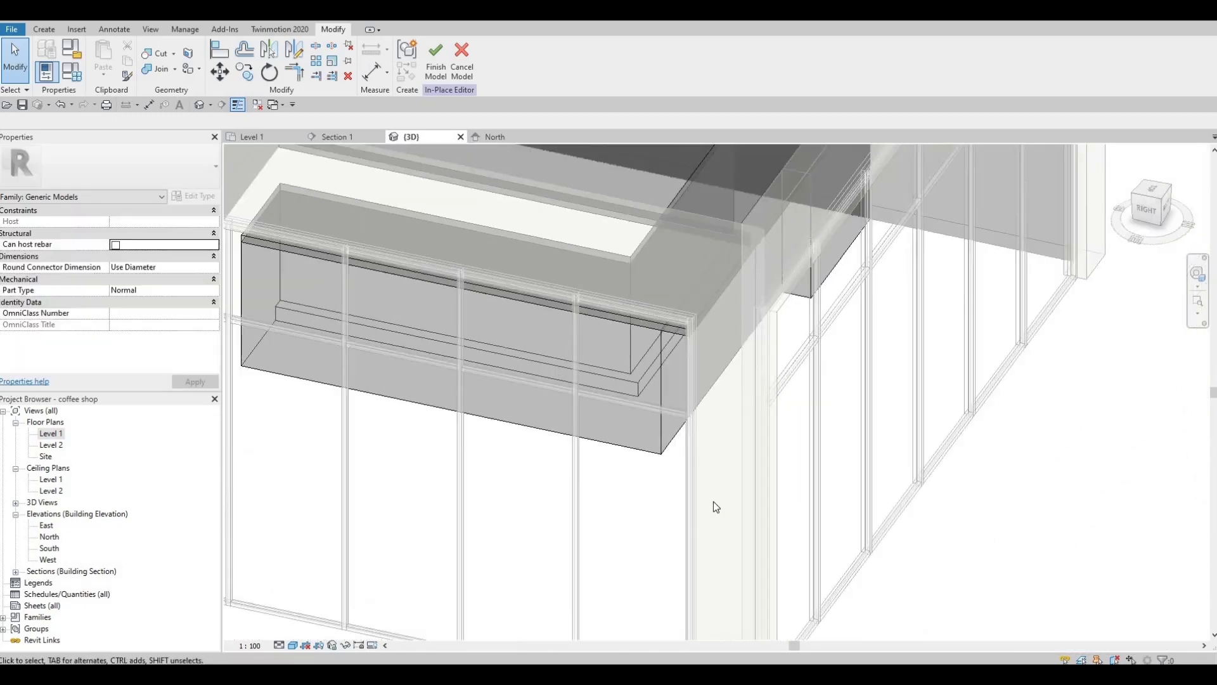
shift+middle_drag(676, 444, 748, 446)
shift+middle_drag(768, 356, 740, 317)
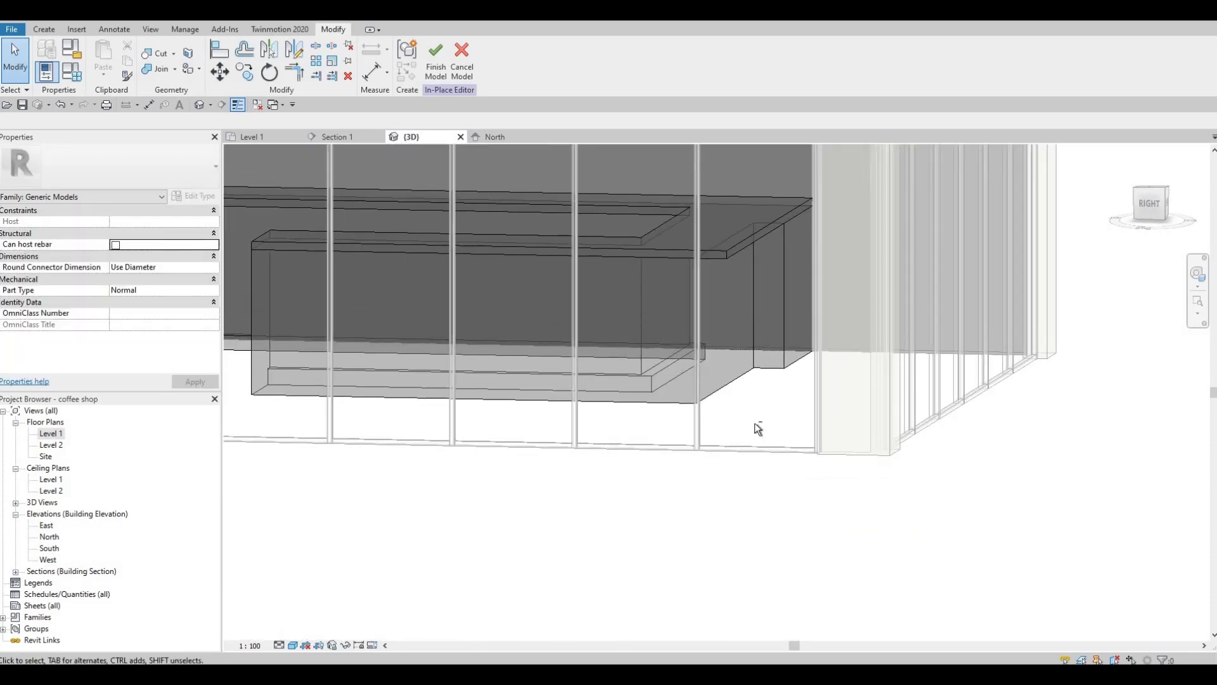
shift+middle_drag(755, 424, 531, 366)
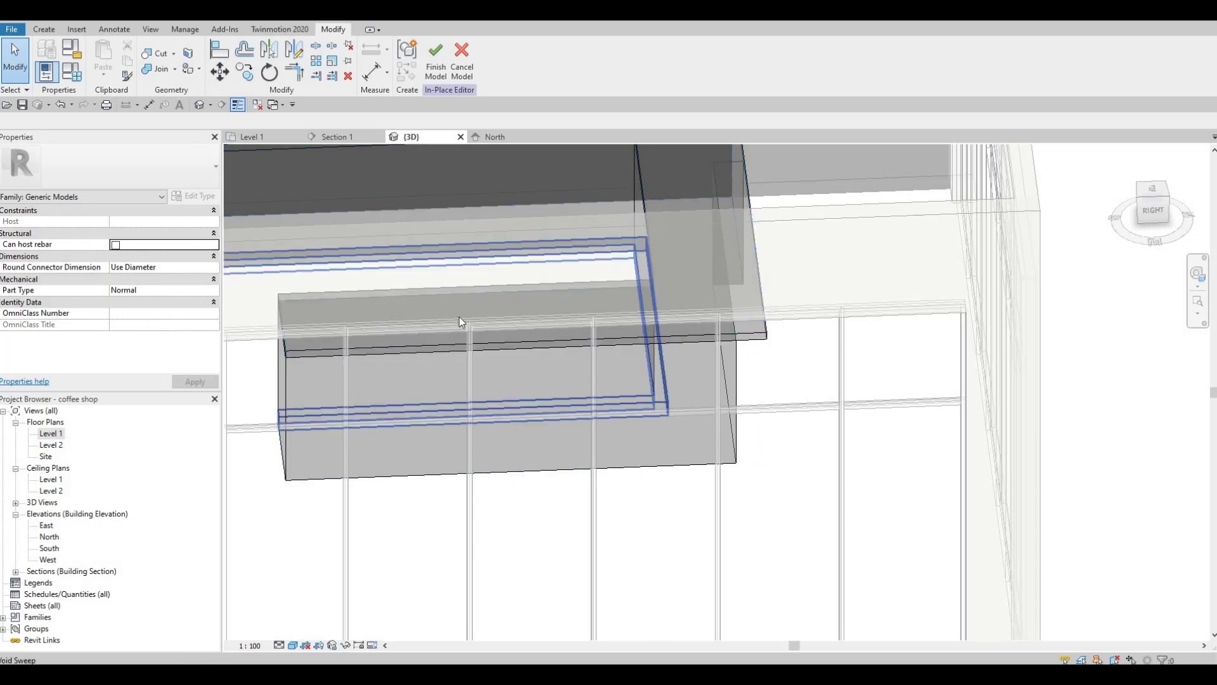
shift+middle_drag(459, 317, 598, 379)
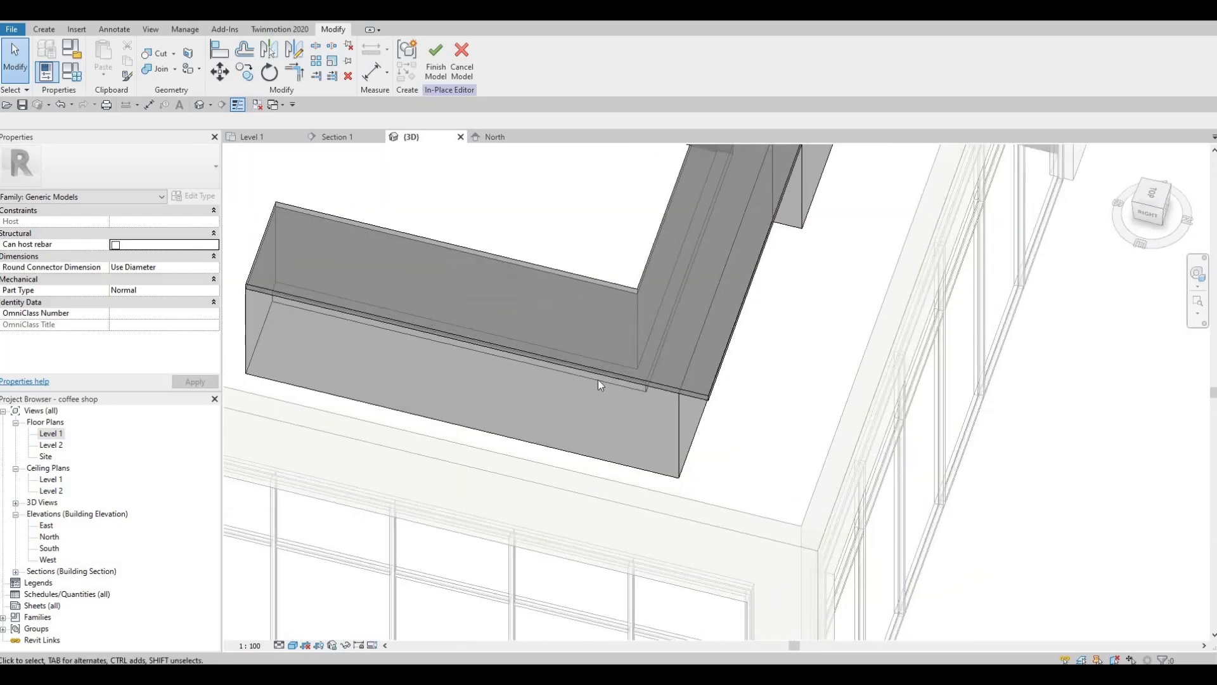
- Start a void extrusion on a work plane picked from the uncut outer face around the corner from the first void
click(43, 29)
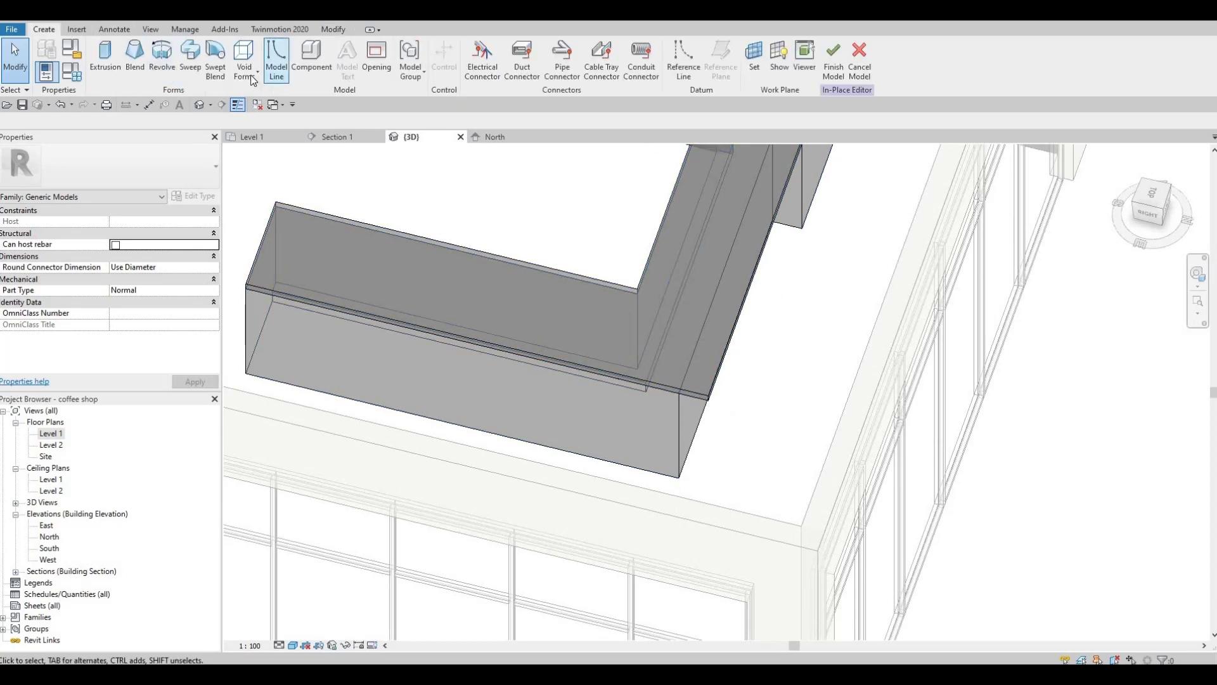
click(247, 73)
click(266, 97)
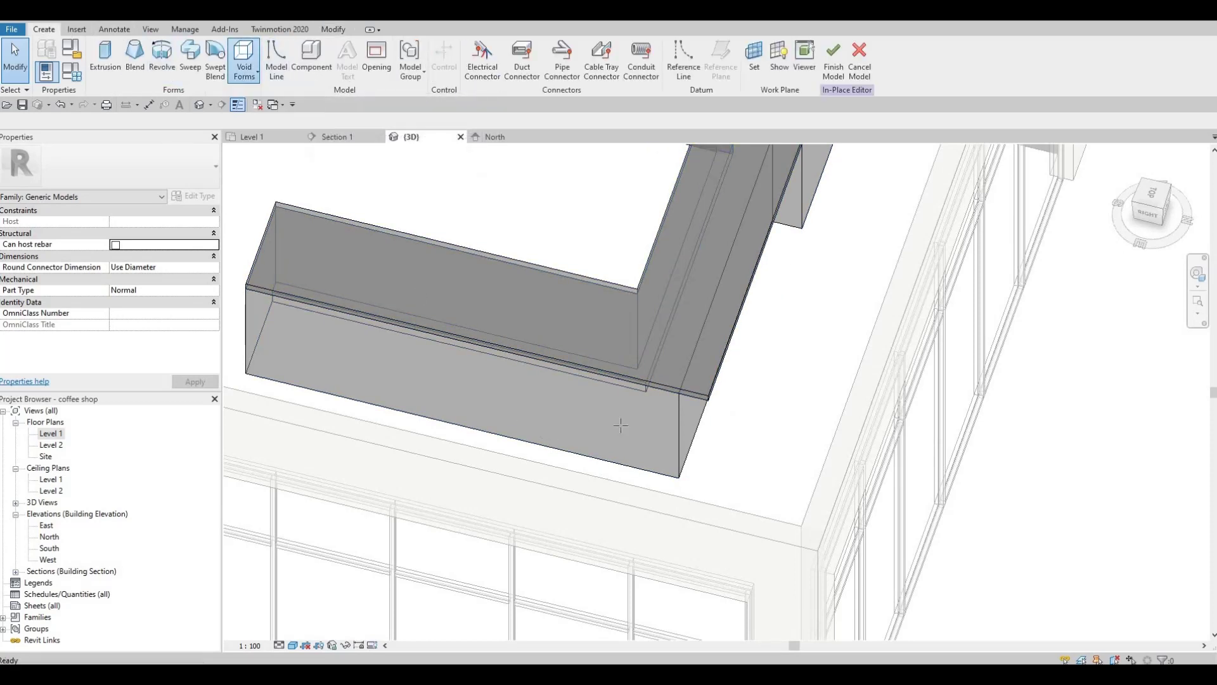
click(654, 413)
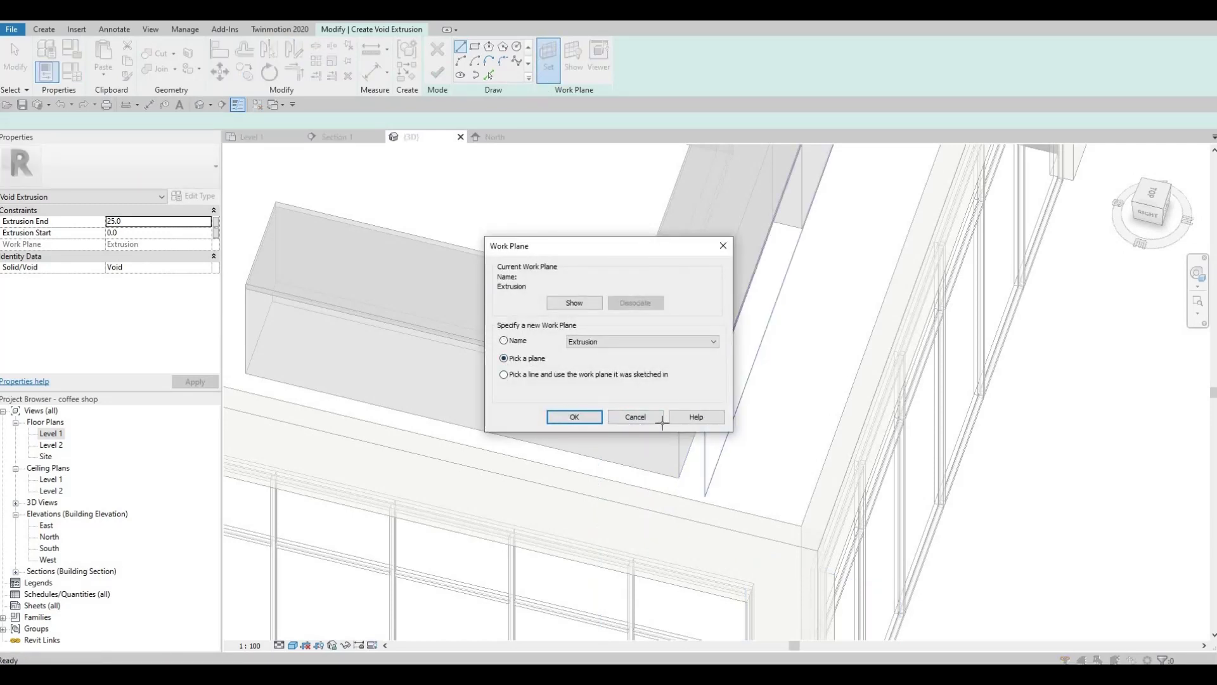
key(Return)
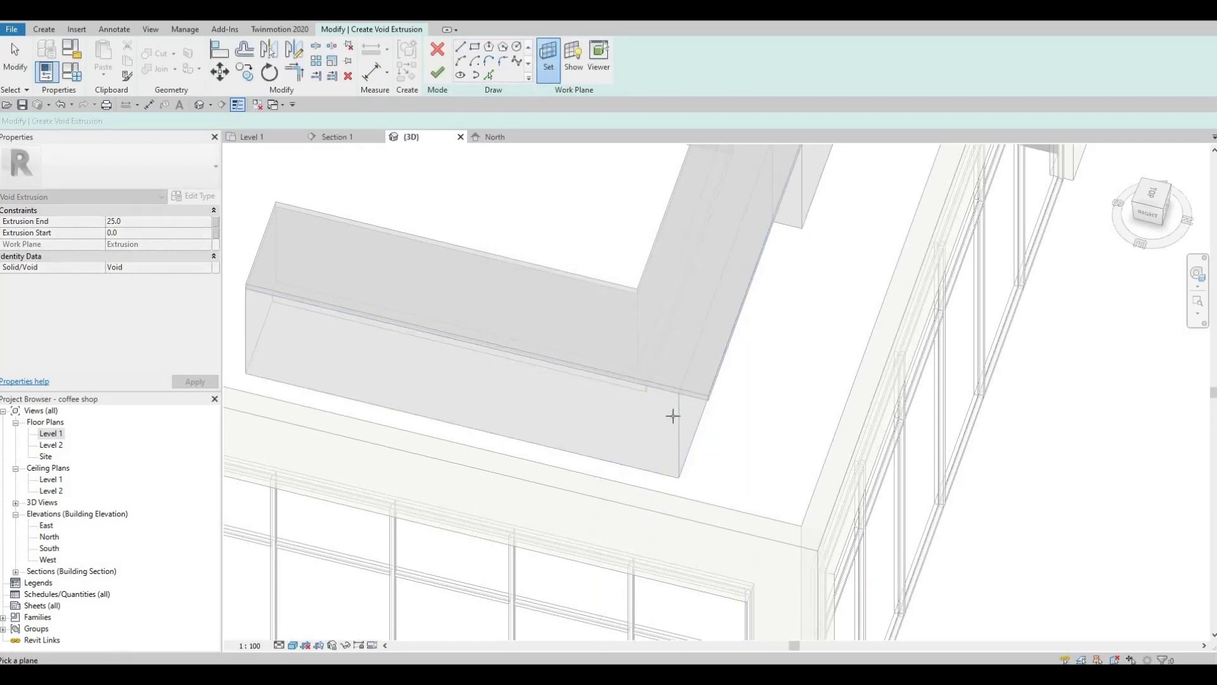
click(484, 400)
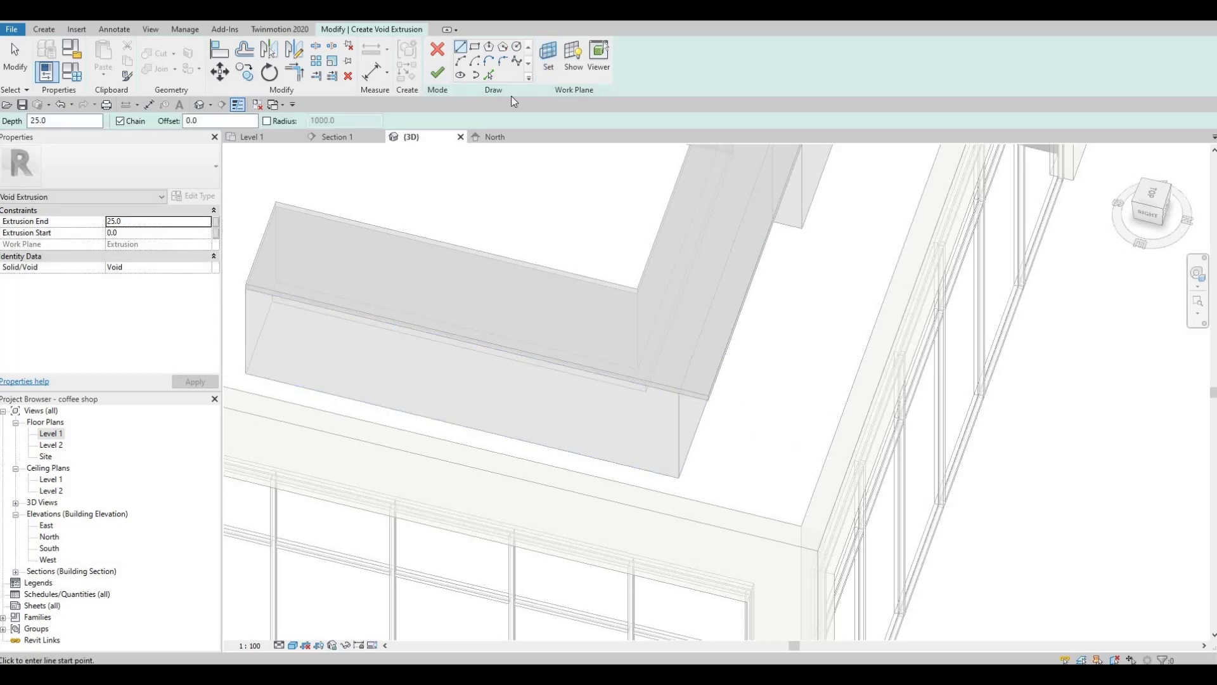
- Sketch a rectangle about 2272 by 900 mm on that face, from the lower outer corner up to the countertop's underside
click(476, 47)
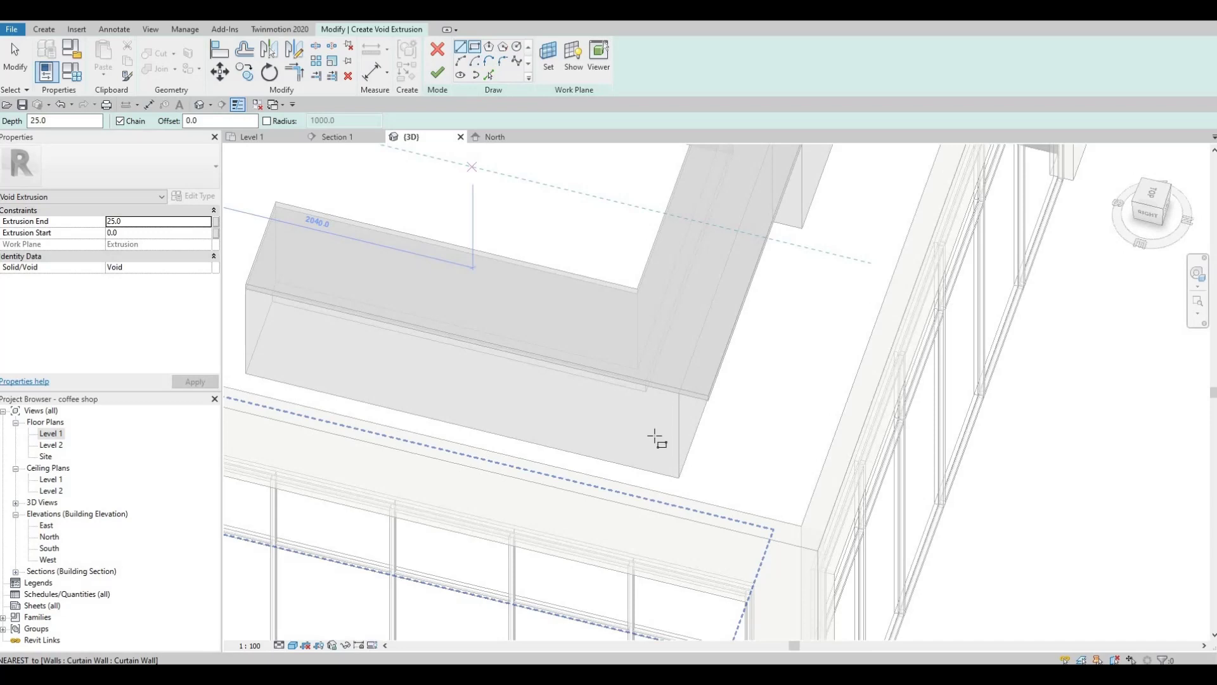
click(678, 475)
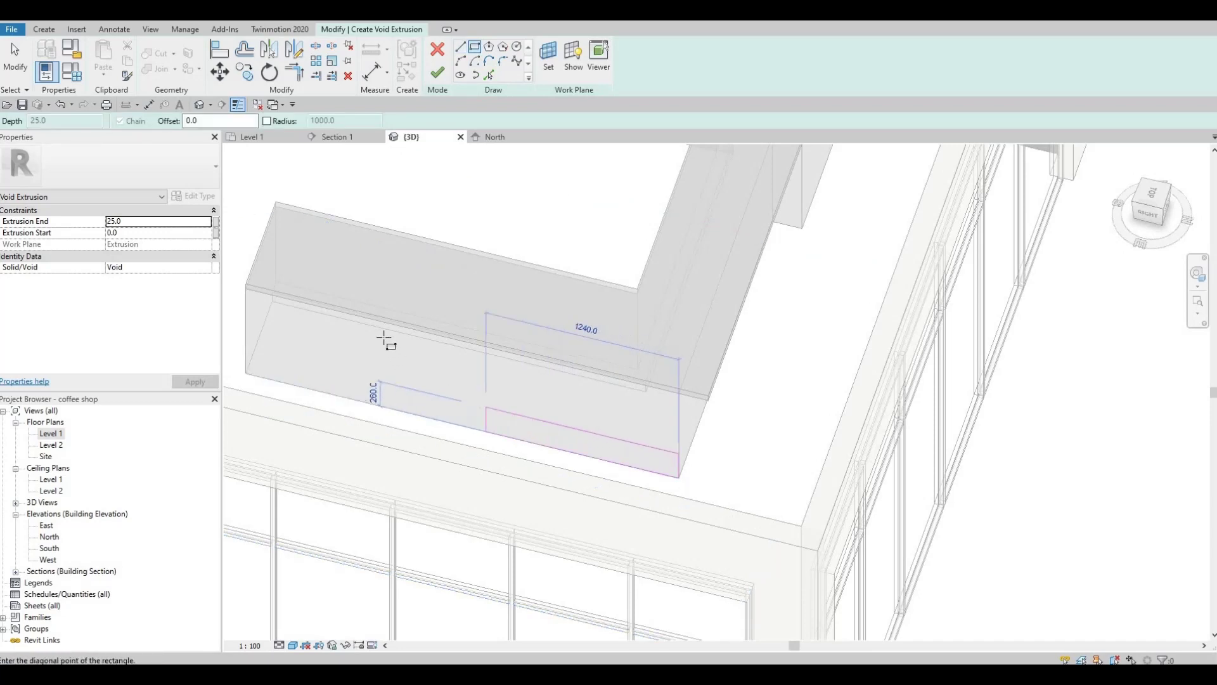
shift+middle_drag(342, 298, 358, 184)
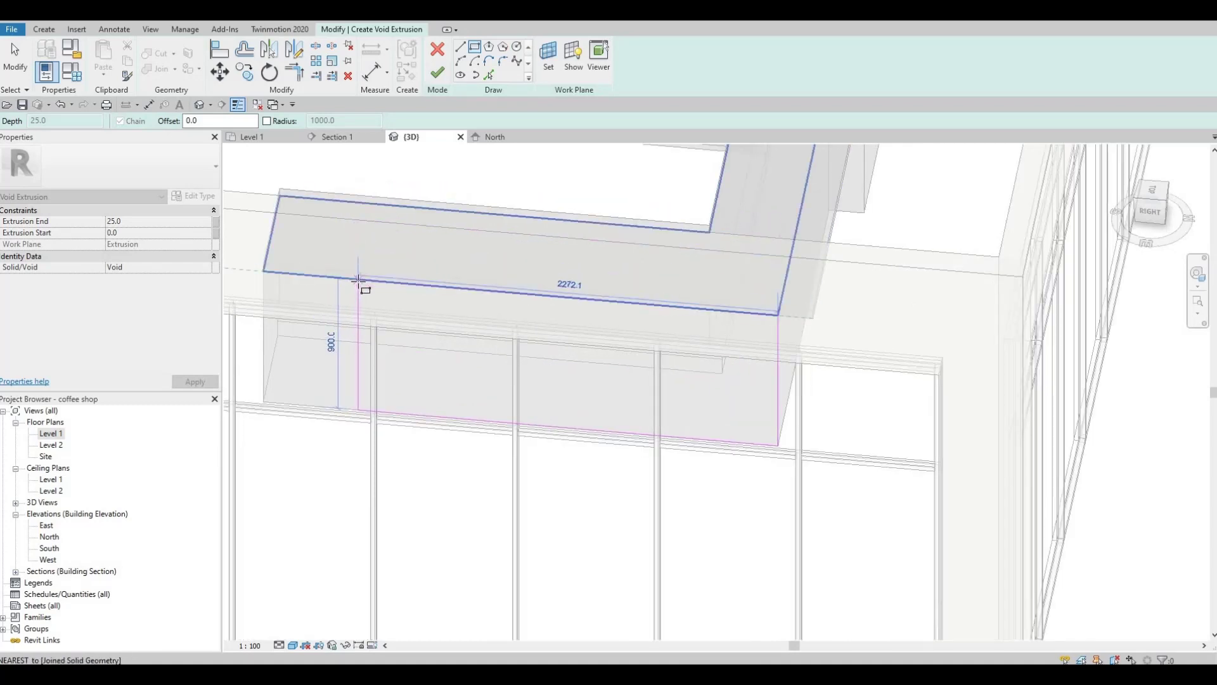
mouse_move(429, 211)
shift+middle_down()
mouse_move(364, 272)
mouse_move(380, 252)
shift+middle_up()
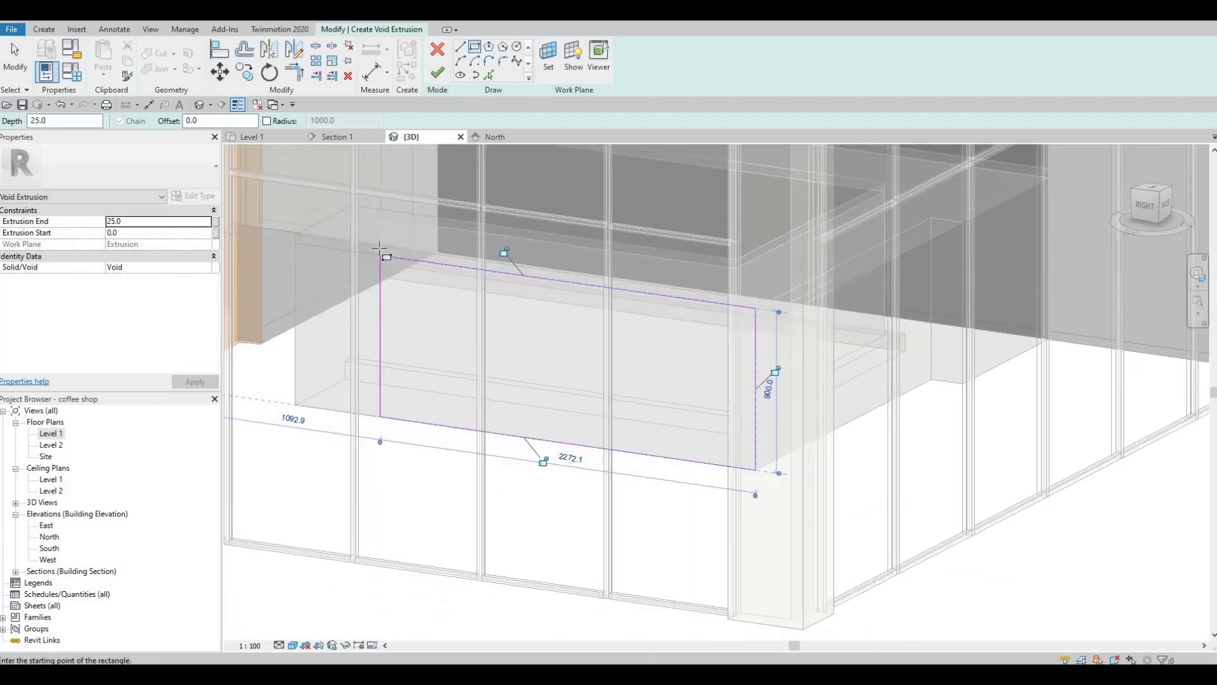
scroll(363, 258, up, 2)
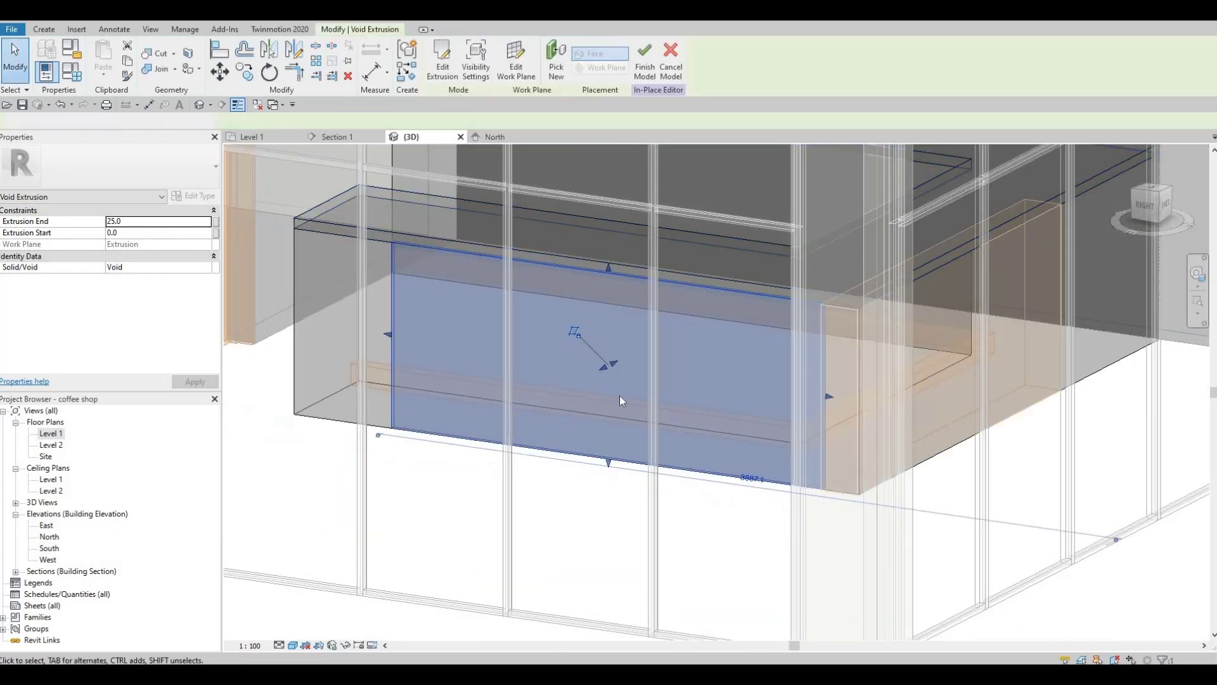
- Push the new void extrusion into the counter and cut it out of the counter body
shift+middle_drag(619, 394, 614, 362)
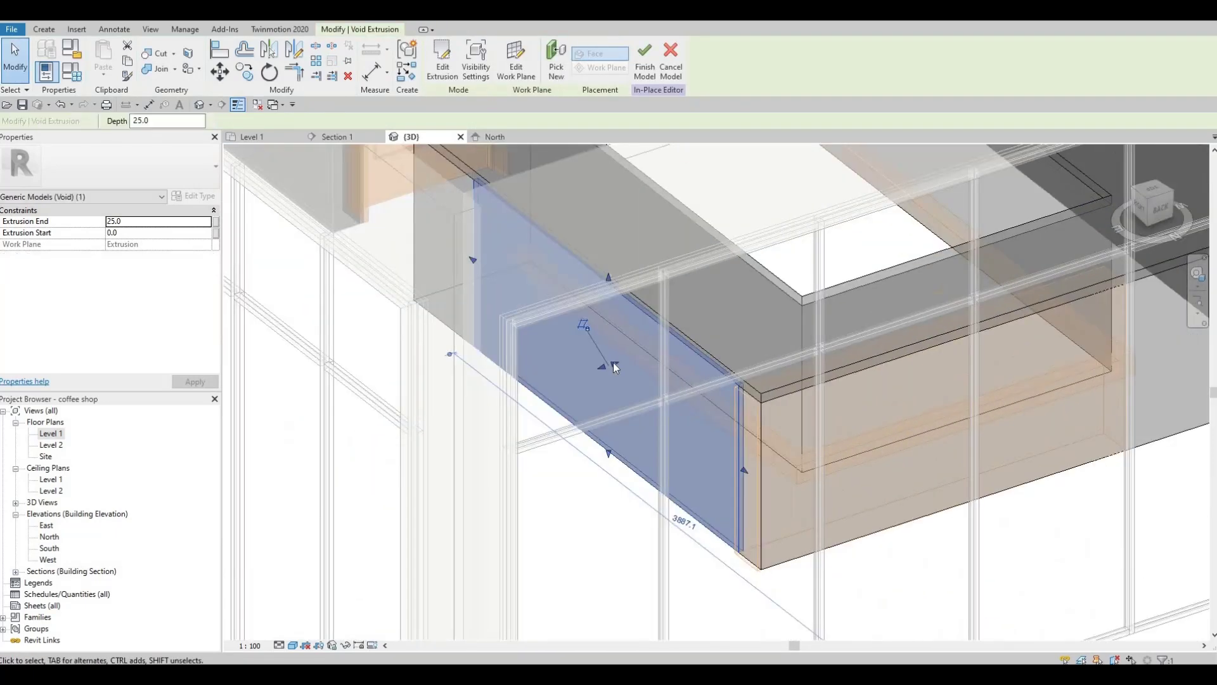
drag(614, 363, 643, 359)
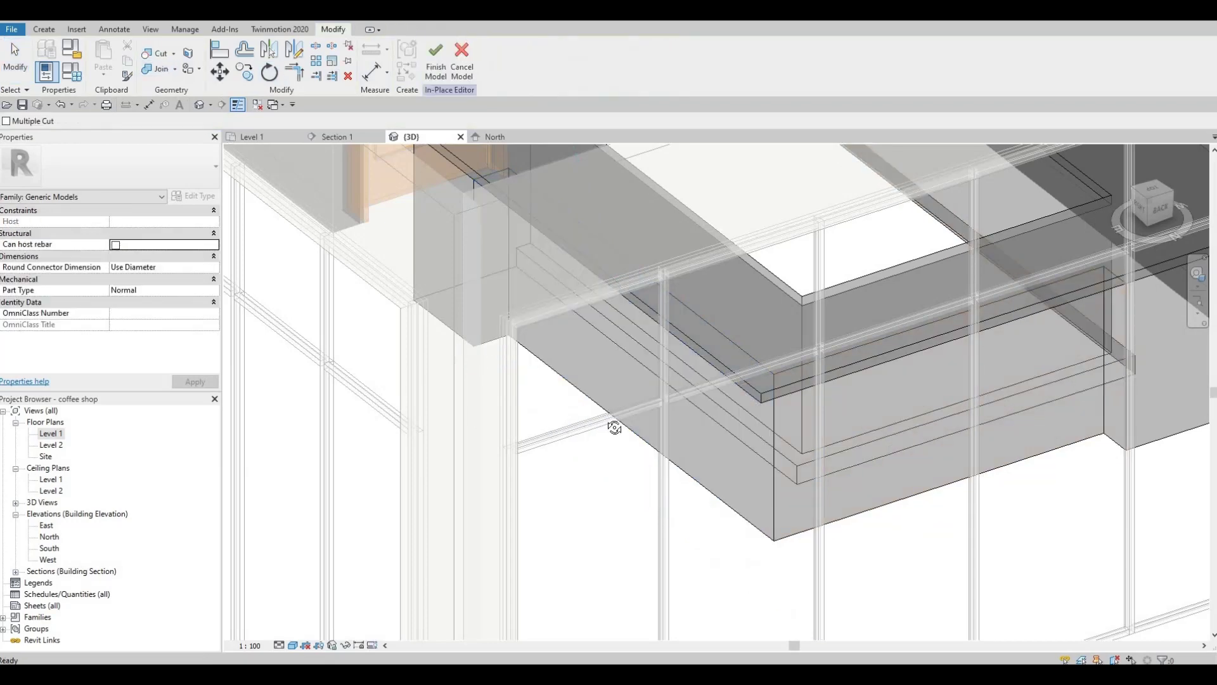
- Finish the in-place counter model
shift+middle_drag(614, 427, 488, 482)
click(444, 53)
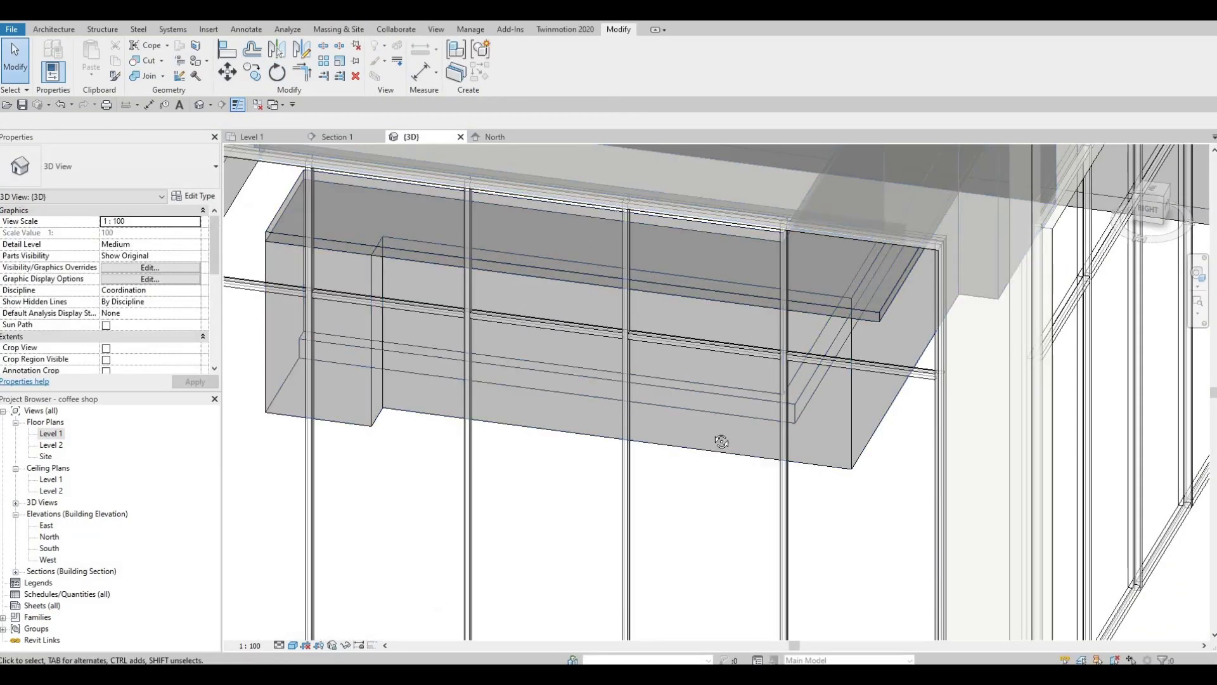
shift+middle_drag(903, 508, 462, 227)
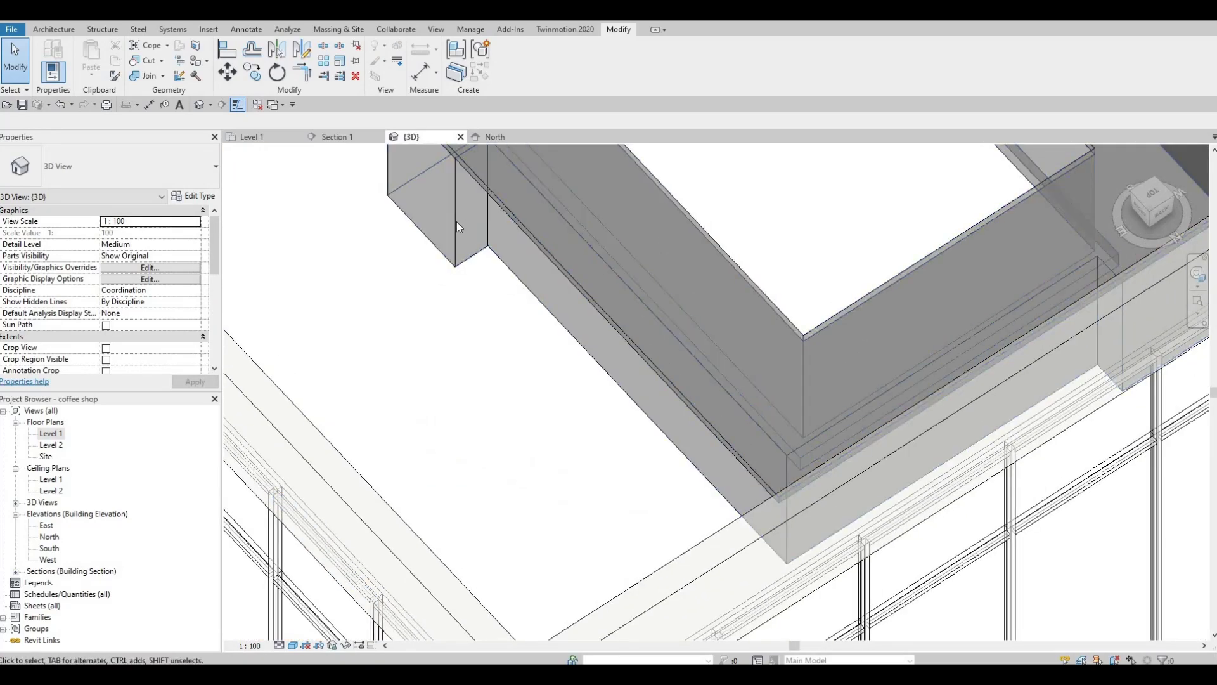
- Shorten the new outer-face recess by moving its end face slightly toward the counter's corner, and deselect the counter
click(456, 222)
drag(482, 222, 497, 256)
drag(518, 327, 507, 356)
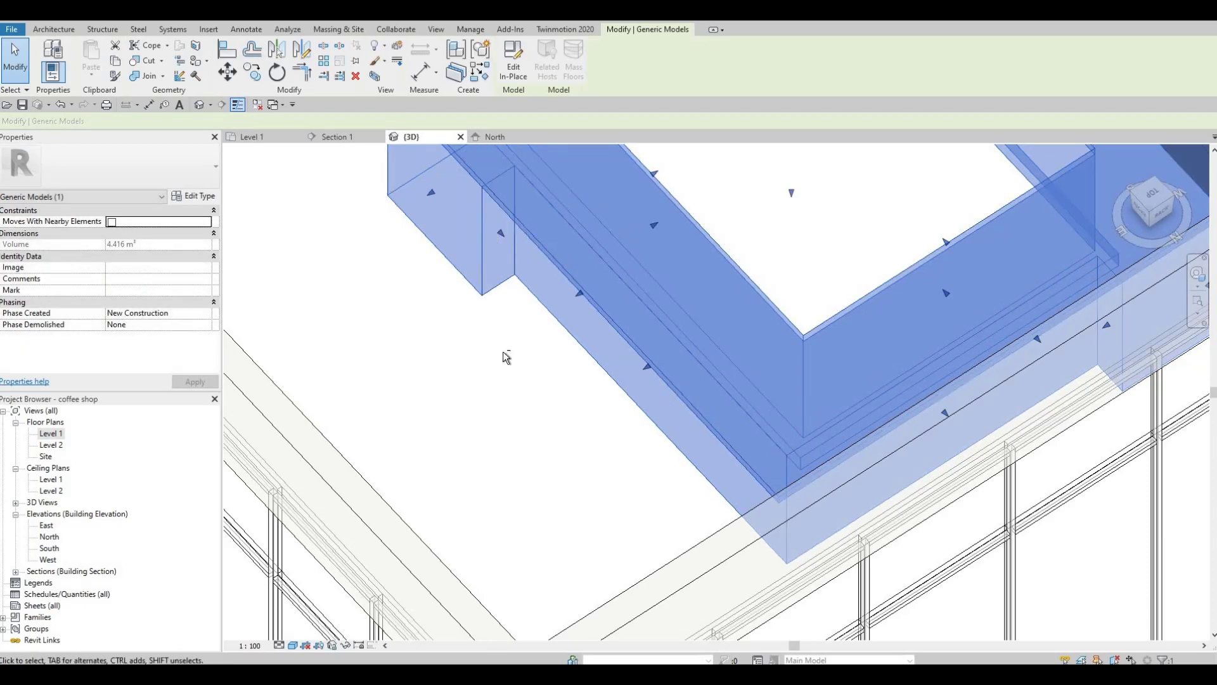
key(Escape)
- Examine the countertop overhang and both outer-face recesses from low and side angles
shift+middle_drag(598, 222, 652, 242)
key(Escape)
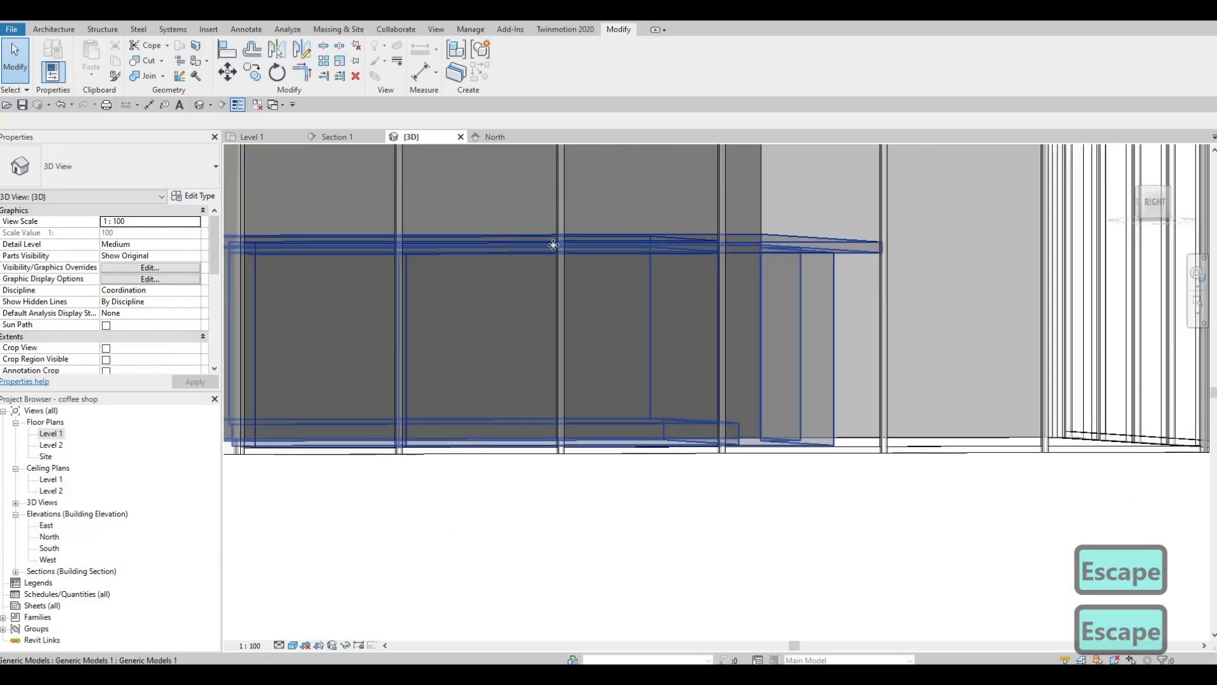
click(552, 246)
shift+middle_drag(567, 283, 418, 235)
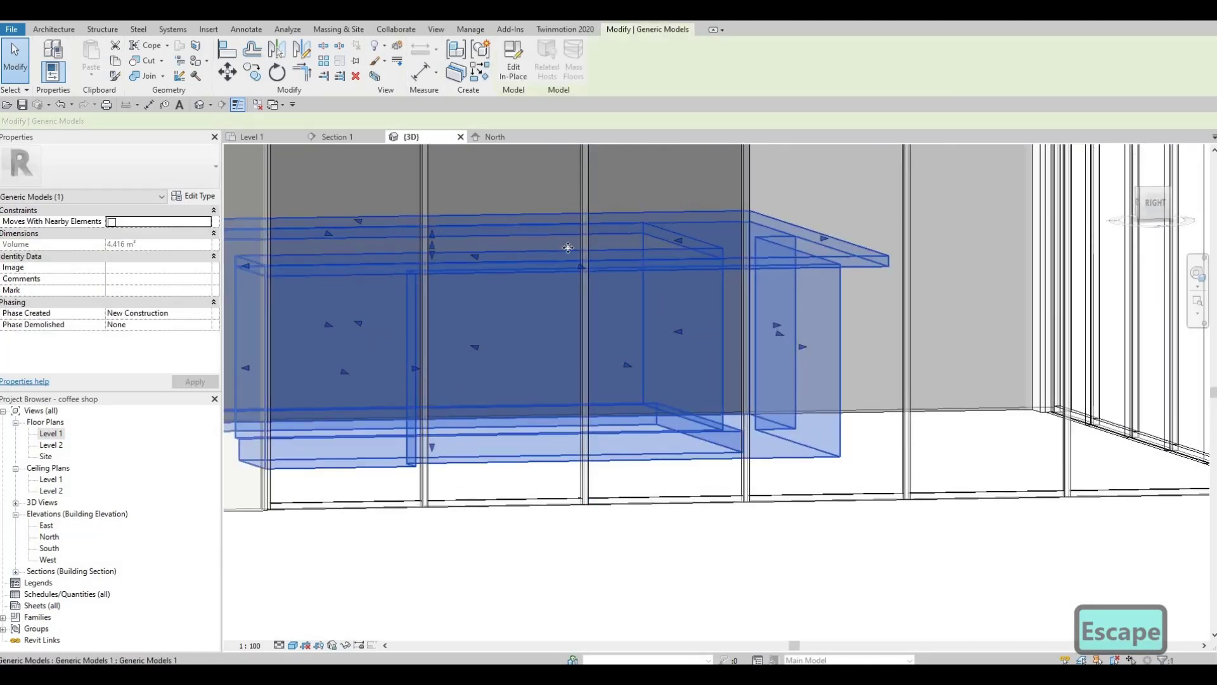
key(Escape)
shift+middle_drag(609, 305, 644, 307)
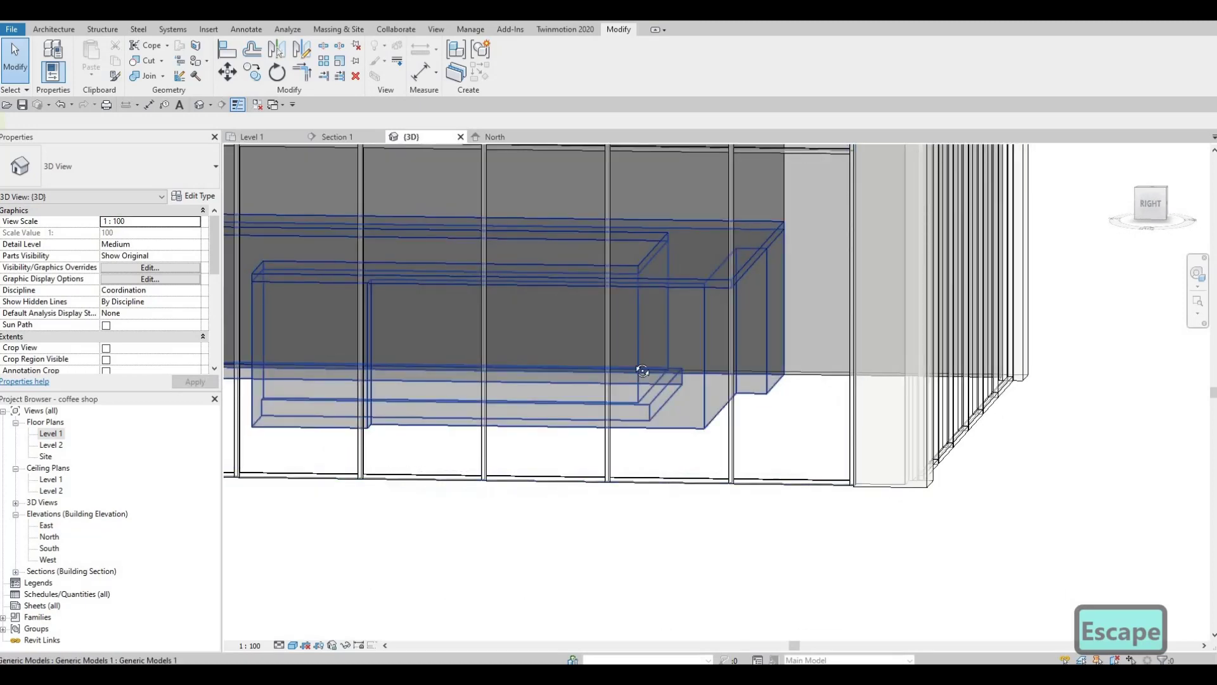
shift+middle_drag(641, 368, 769, 279)
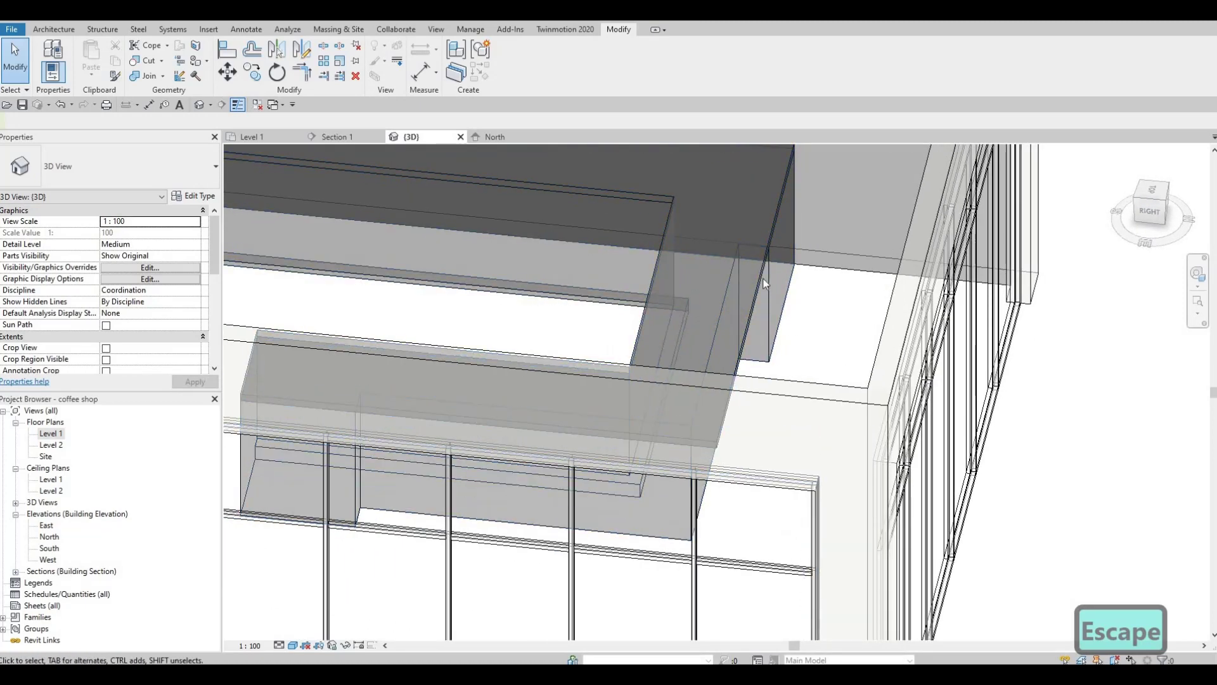
- Pull the countertop's outer edge slightly outward above the first recess
click(798, 259)
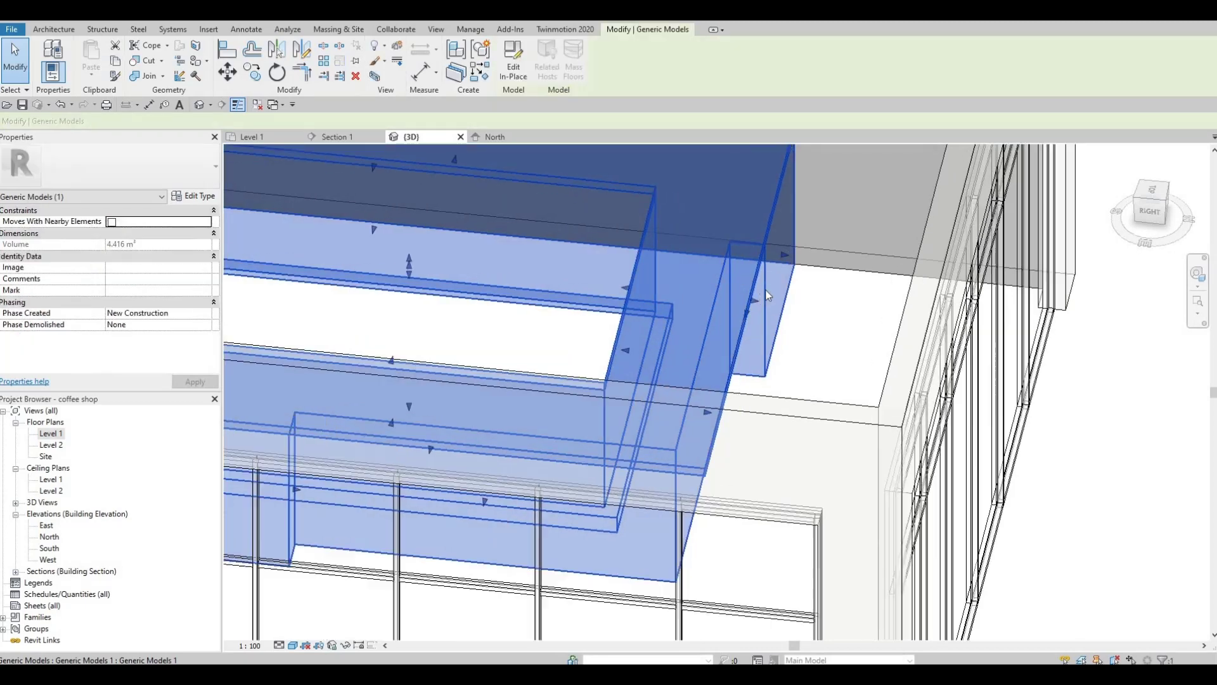
shift+middle_drag(797, 258, 745, 334)
shift+middle_drag(788, 408, 743, 296)
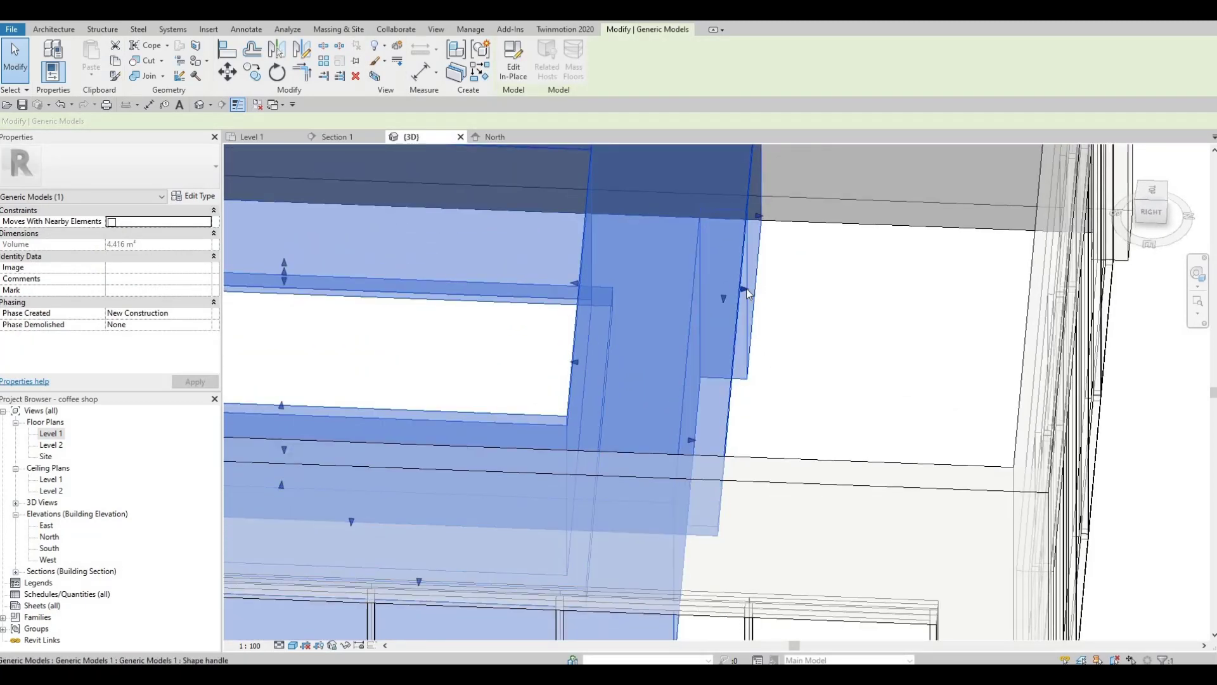
drag(747, 293, 750, 291)
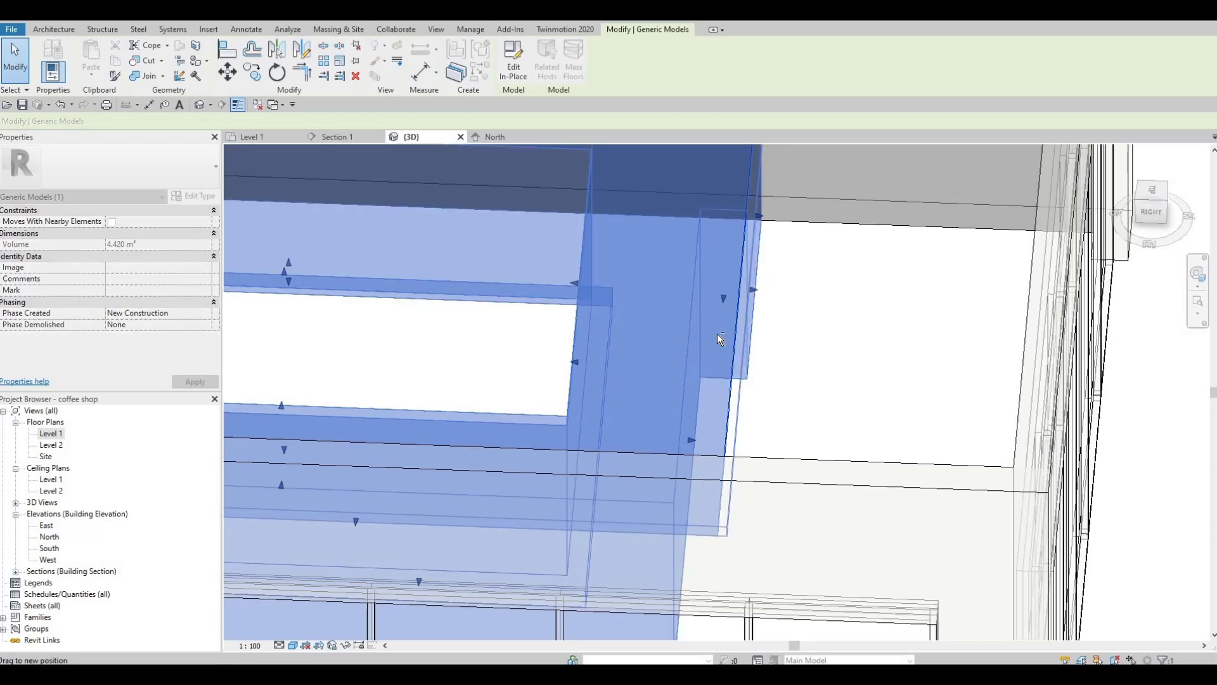
- Pull the countertop's other outer edge slightly outward above the long recess facing the windows, and deselect the counter
shift+middle_drag(692, 282, 547, 304)
key(Escape)
click(607, 336)
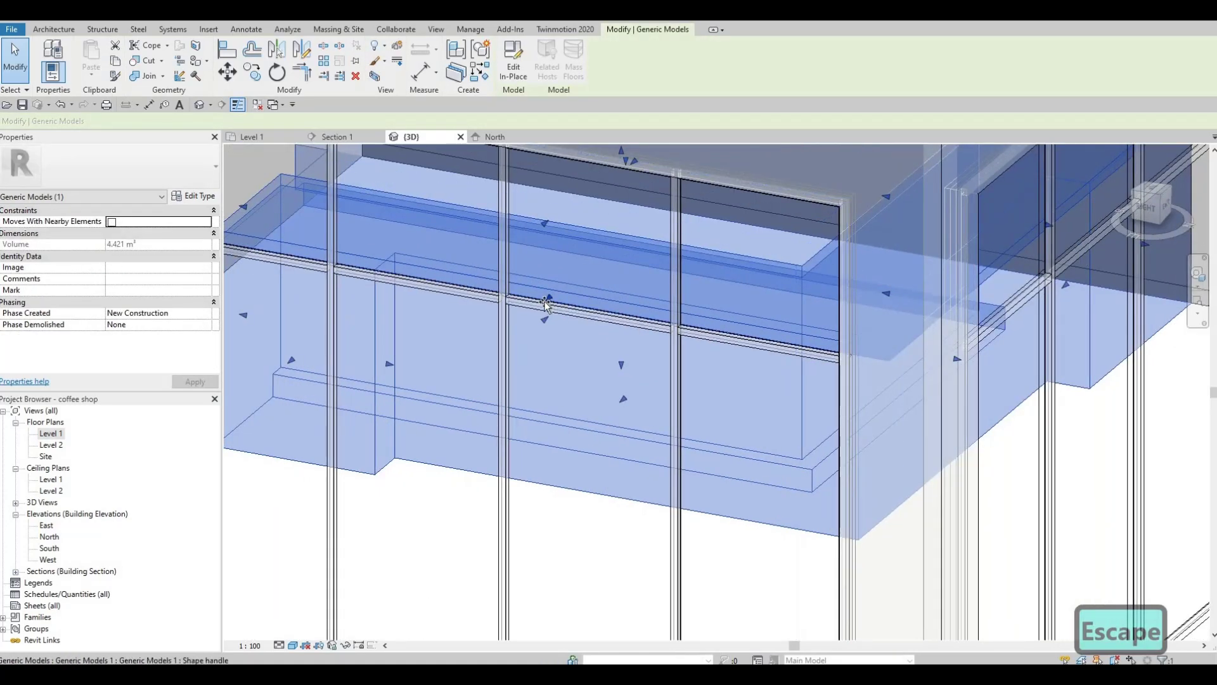
drag(546, 302, 553, 297)
scroll(555, 304, down, 3)
shift+middle_drag(628, 435, 628, 435)
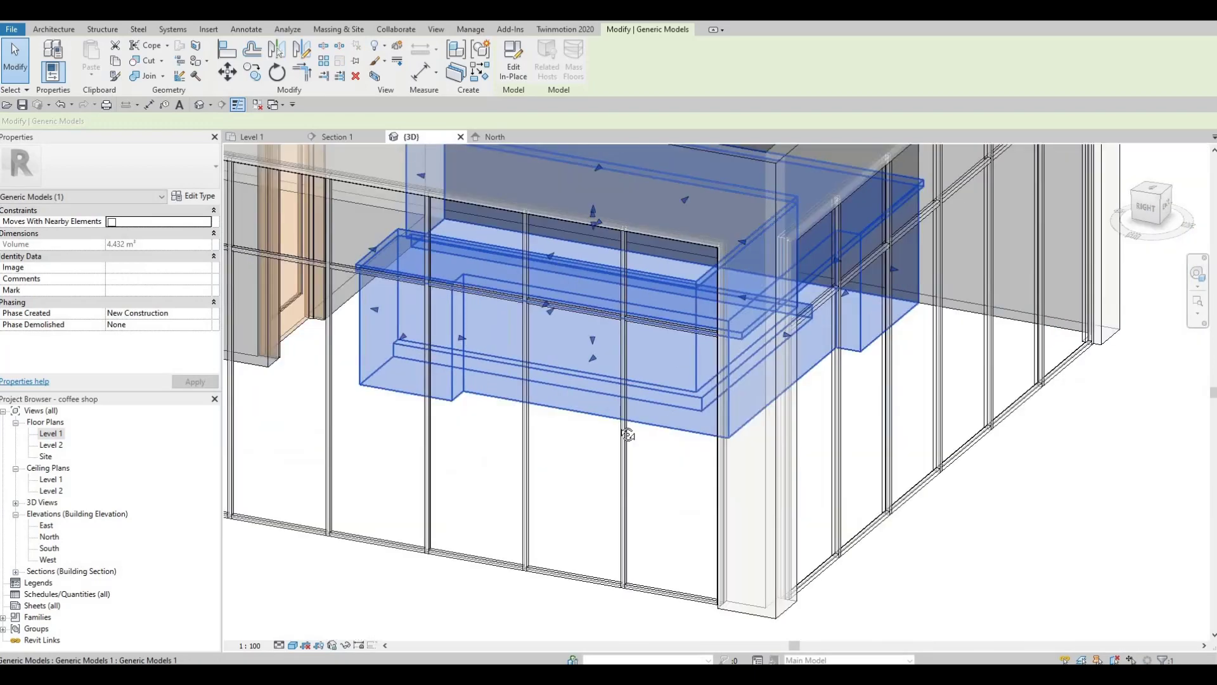
key(Escape)
- Open the counter for in-place editing and start the Paint tool
shift+middle_drag(525, 444, 676, 443)
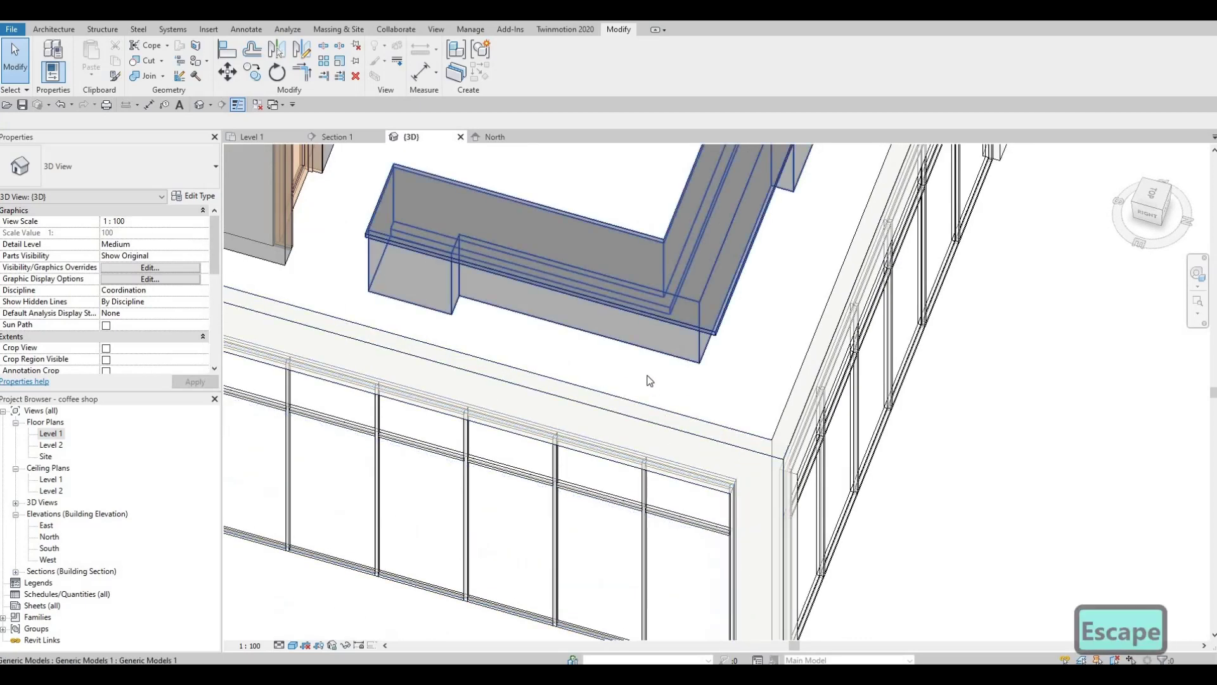
scroll(671, 372, up, 3)
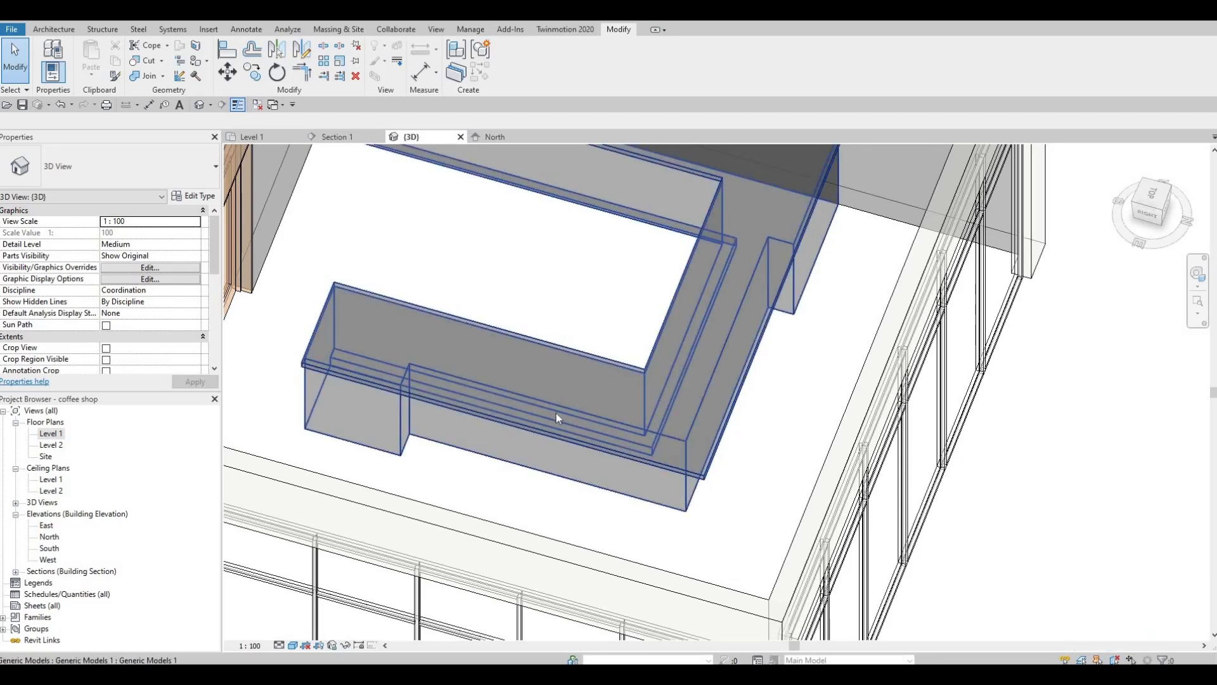
click(687, 506)
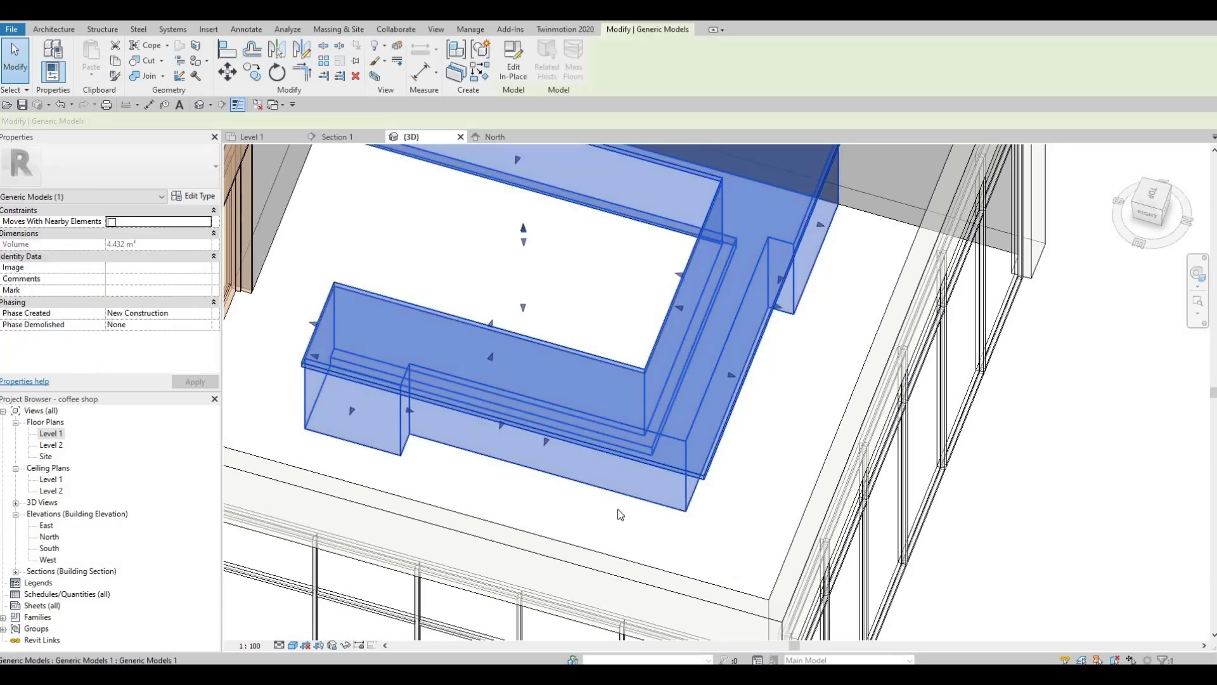
click(511, 70)
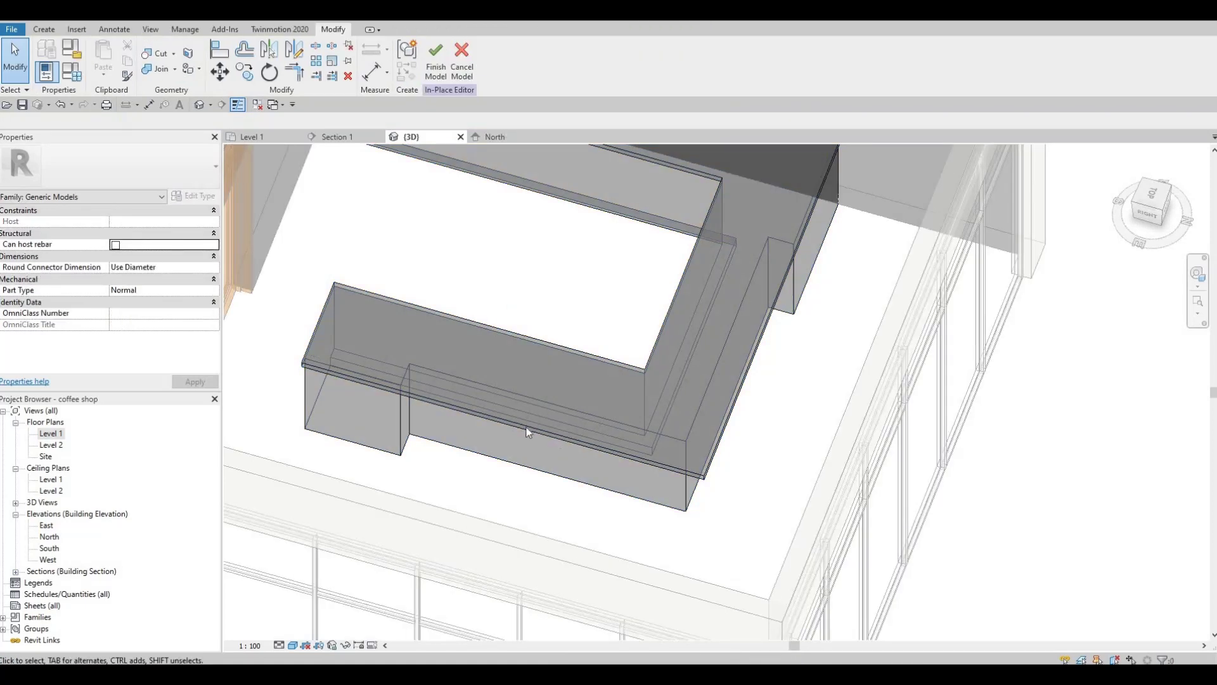
click(239, 105)
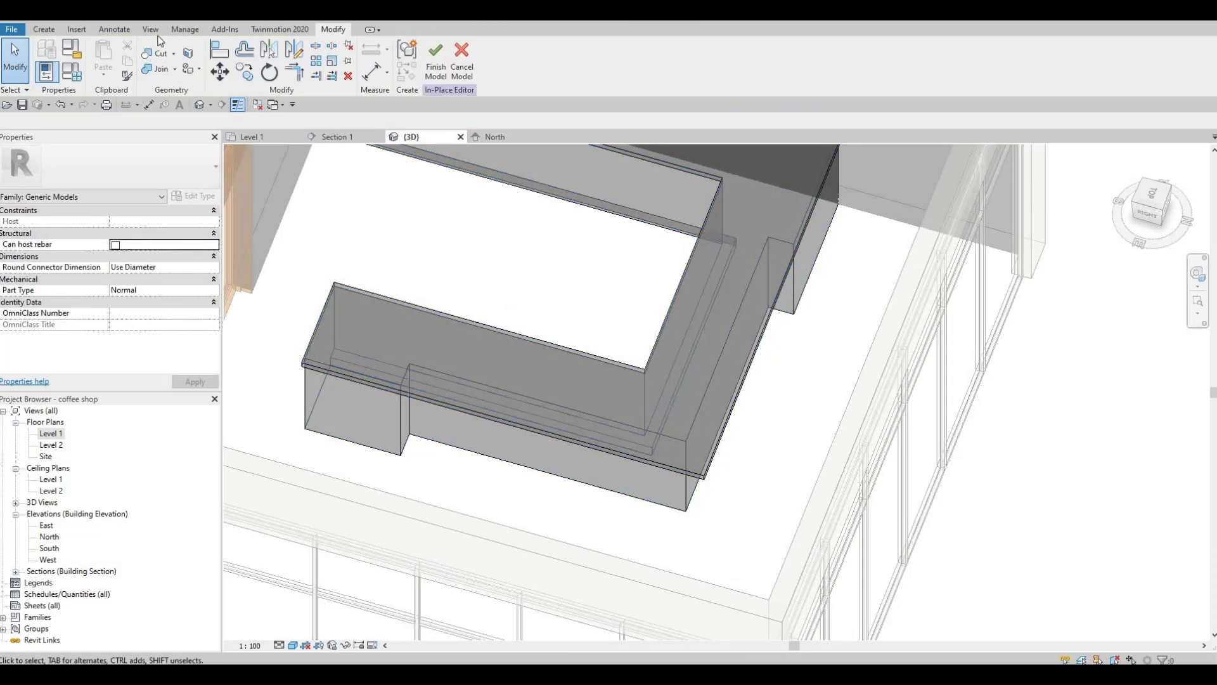
click(189, 71)
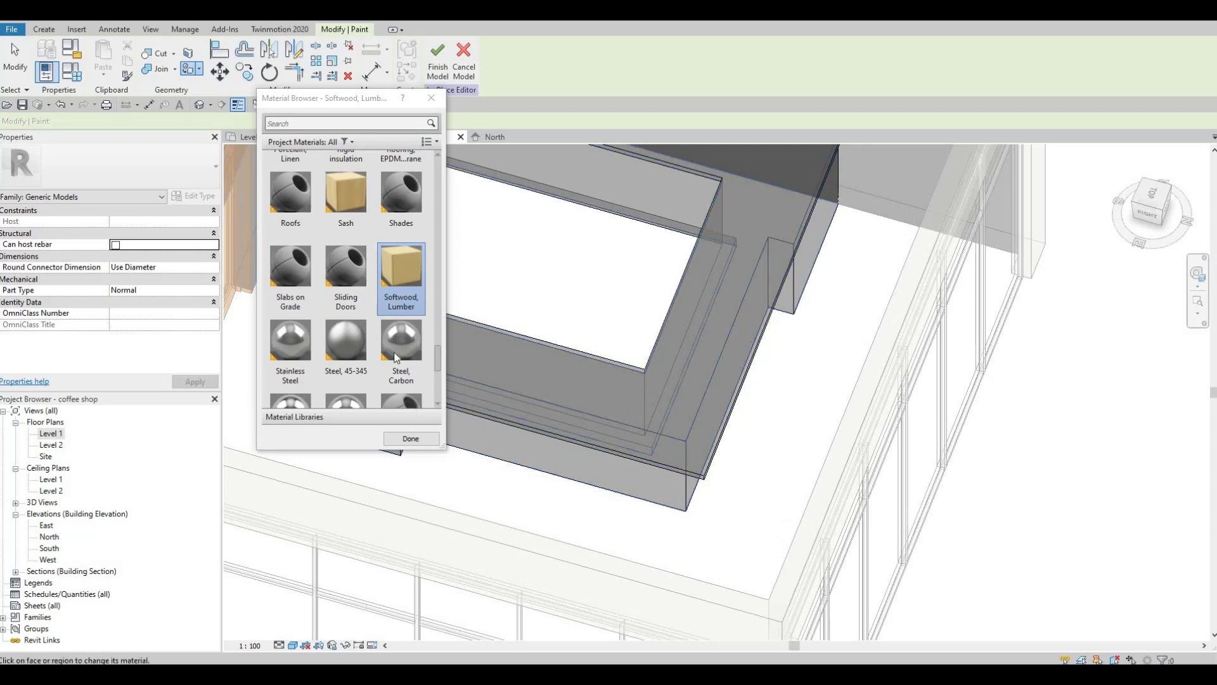
- Look through the project materials and choose Steel, Carbon as the paint material
scroll(404, 341, down, 1)
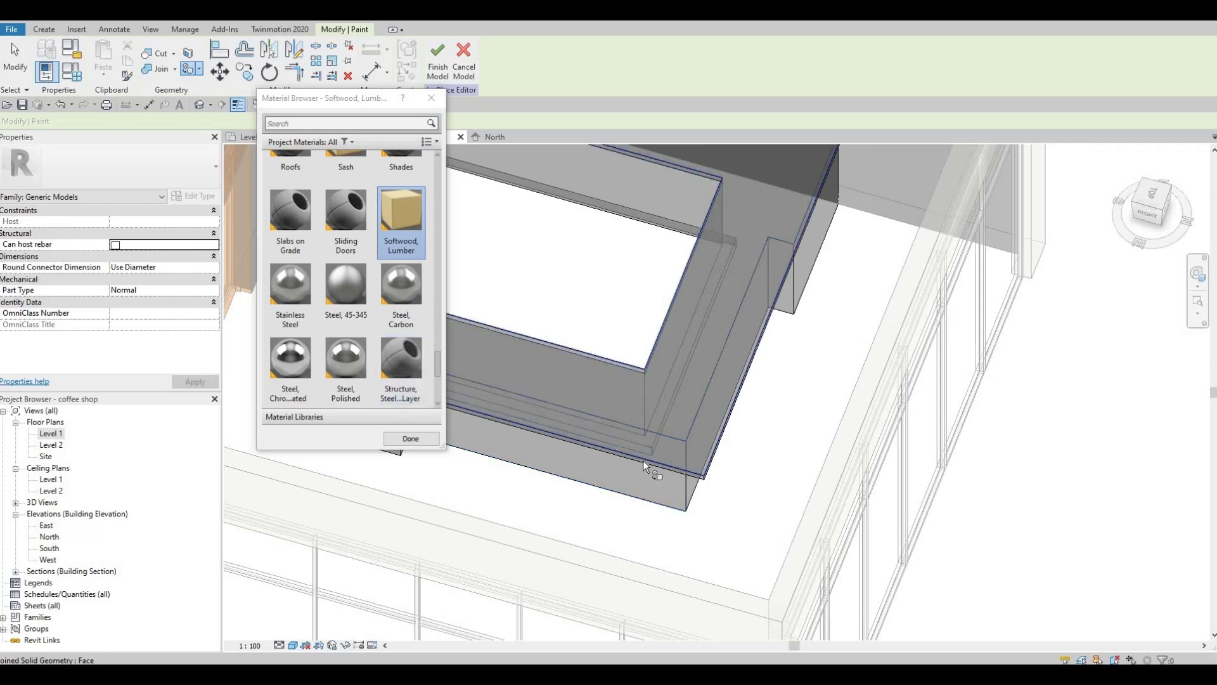
scroll(710, 518, down, 2)
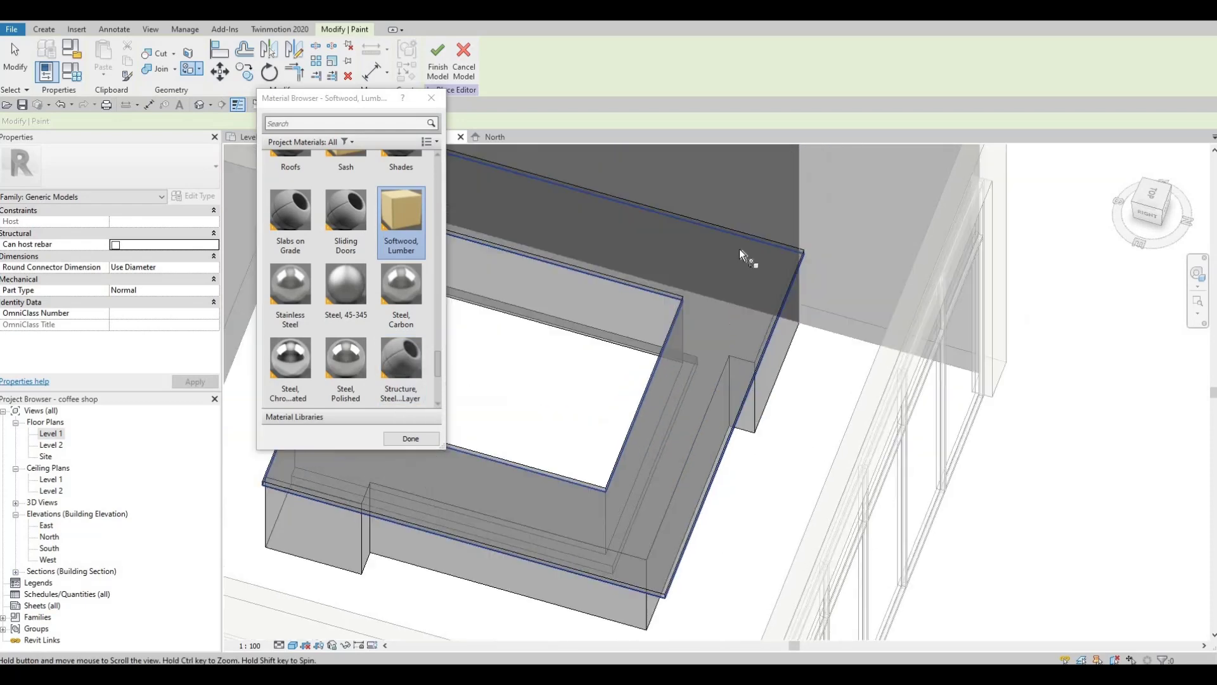
middle_drag(771, 149, 741, 240)
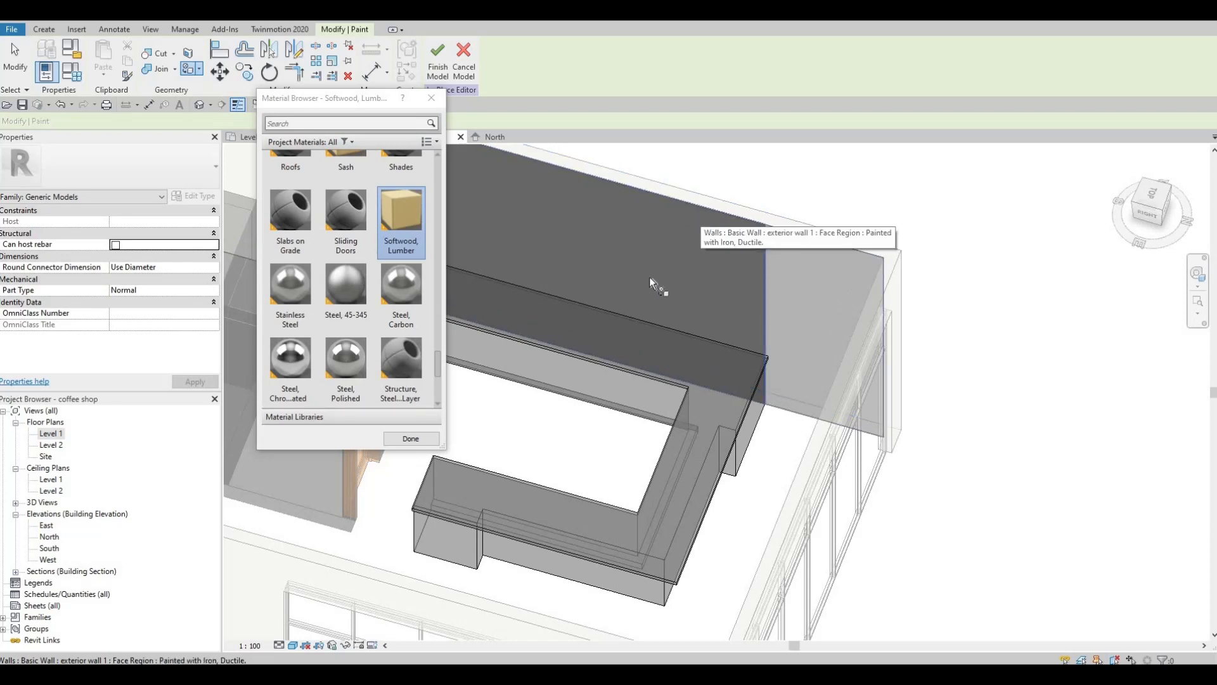
middle_drag(698, 333, 753, 274)
scroll(753, 274, down, 1)
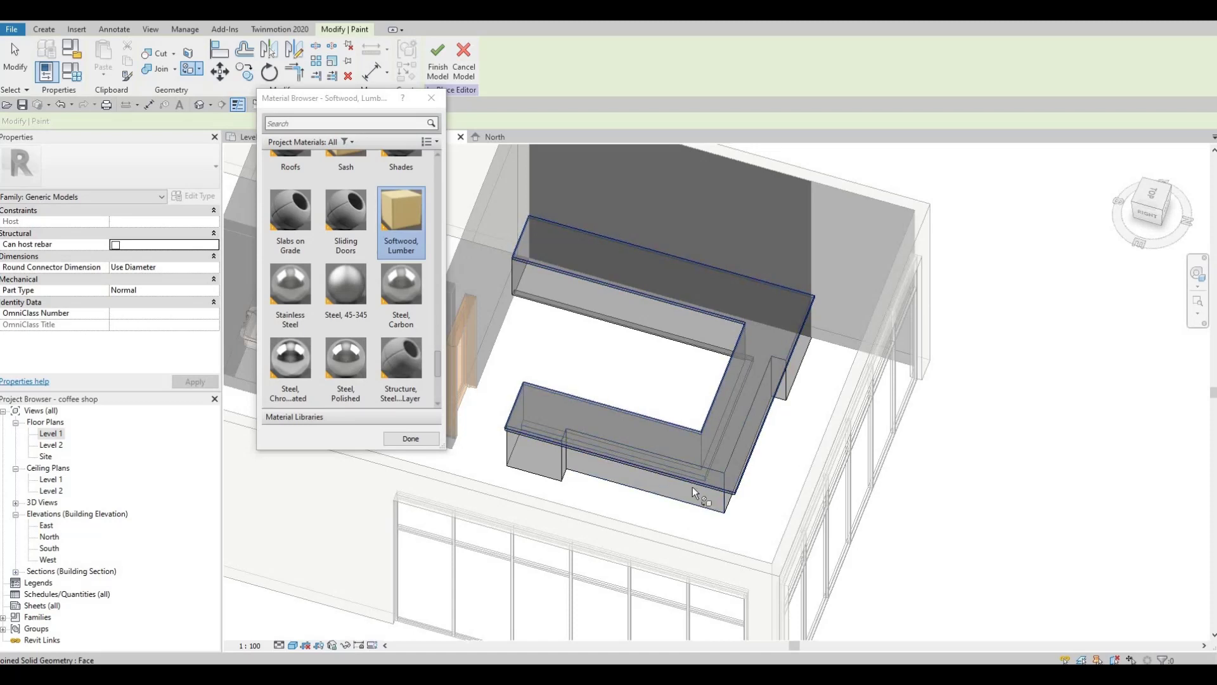
scroll(355, 341, up, 10)
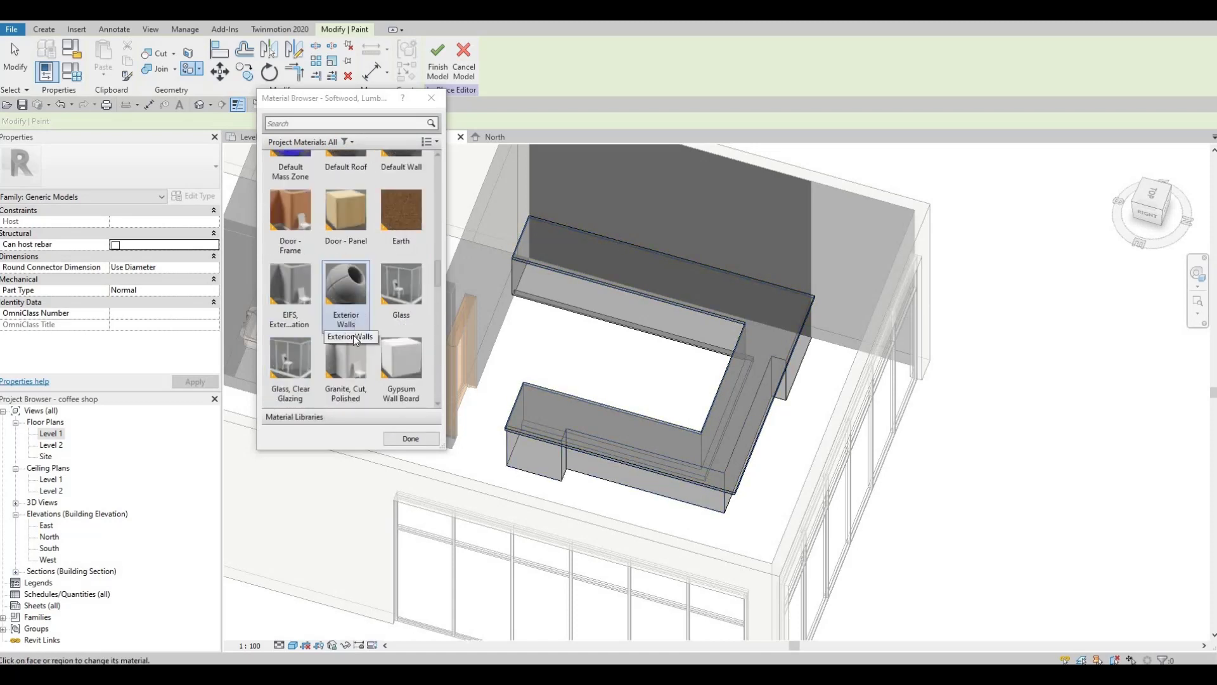
scroll(410, 359, down, 15)
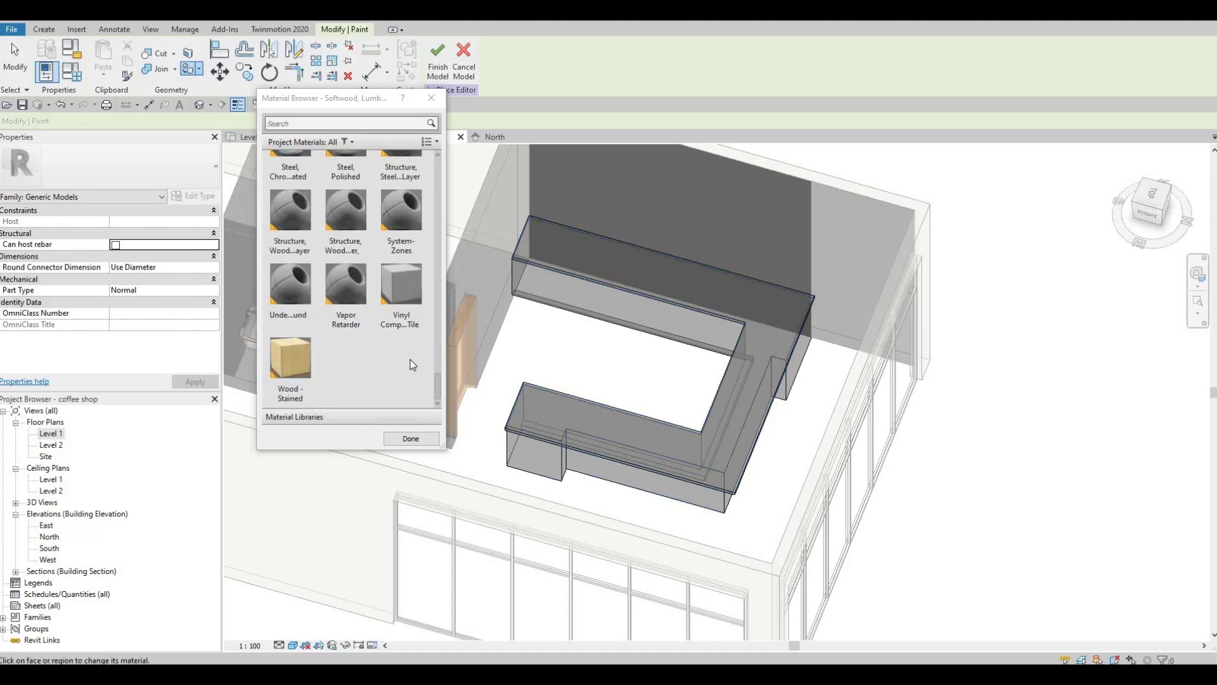
scroll(409, 359, up, 3)
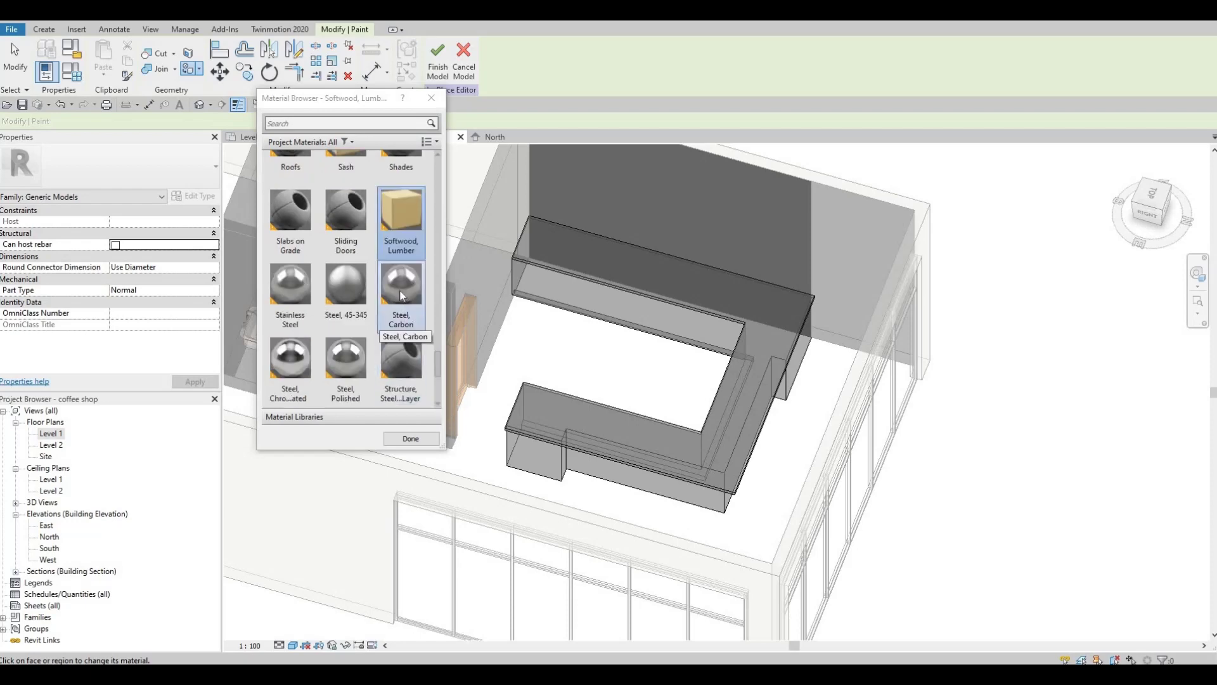
scroll(727, 493, up, 3)
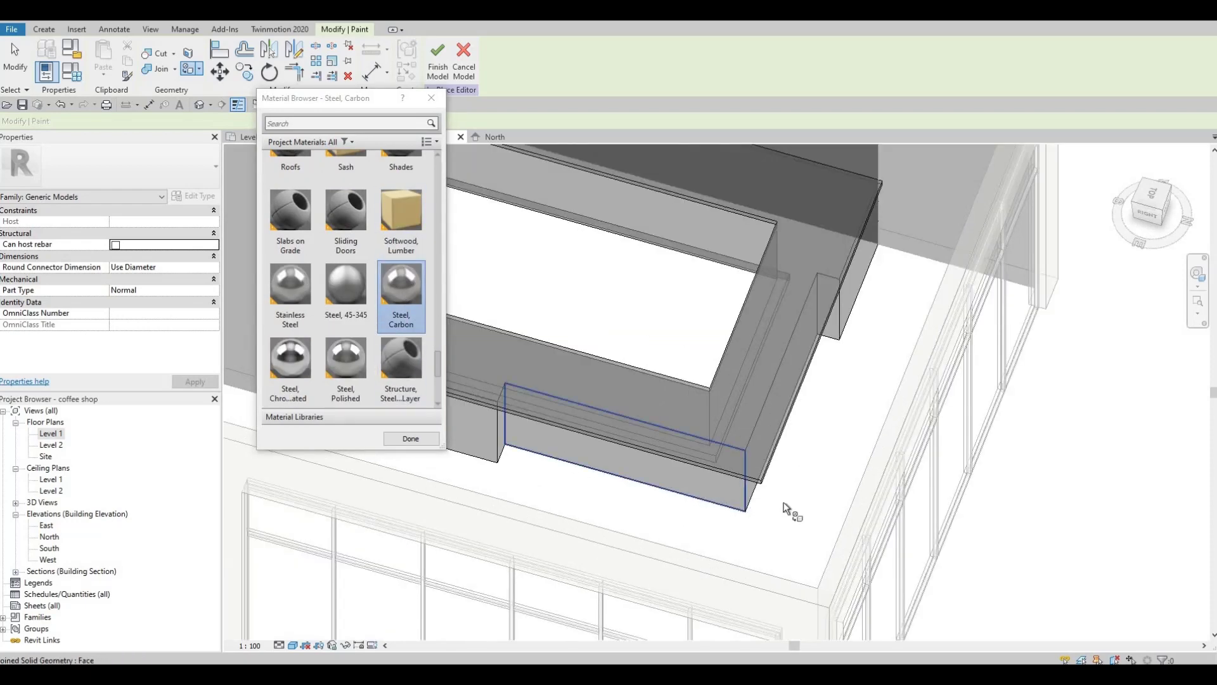
- Paint the two recessed outer faces of the counter base with Steel, Carbon, and finish the in-place model
click(775, 471)
scroll(759, 492, up, 3)
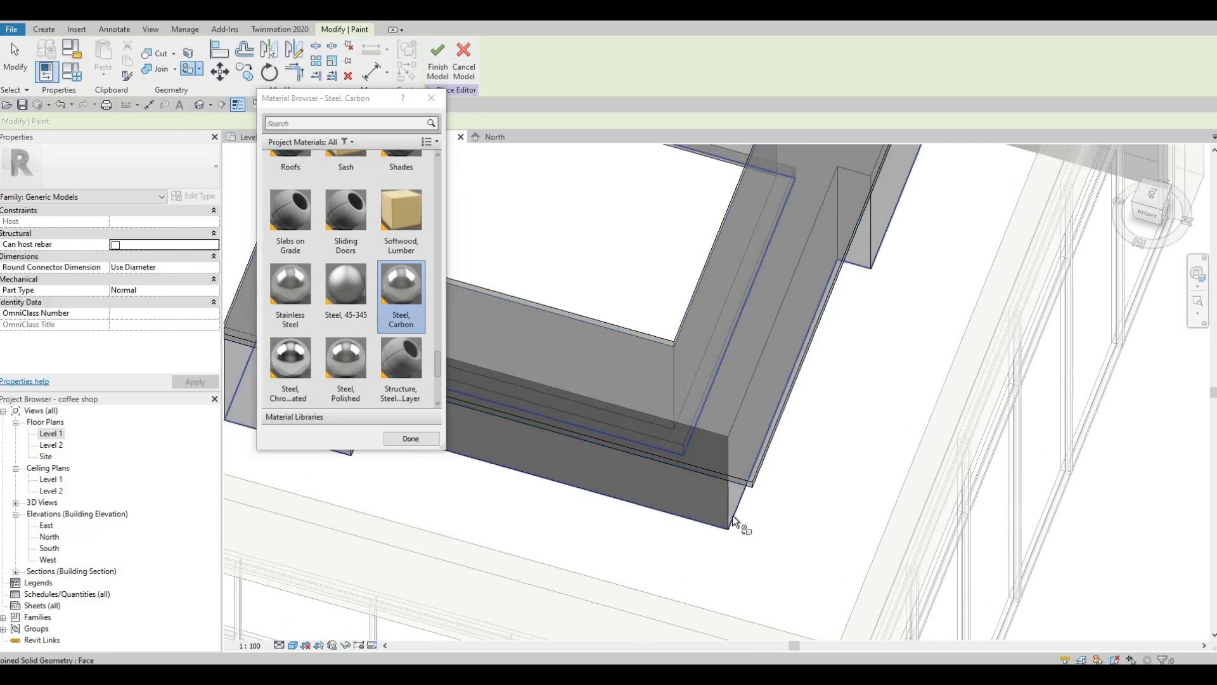
click(723, 515)
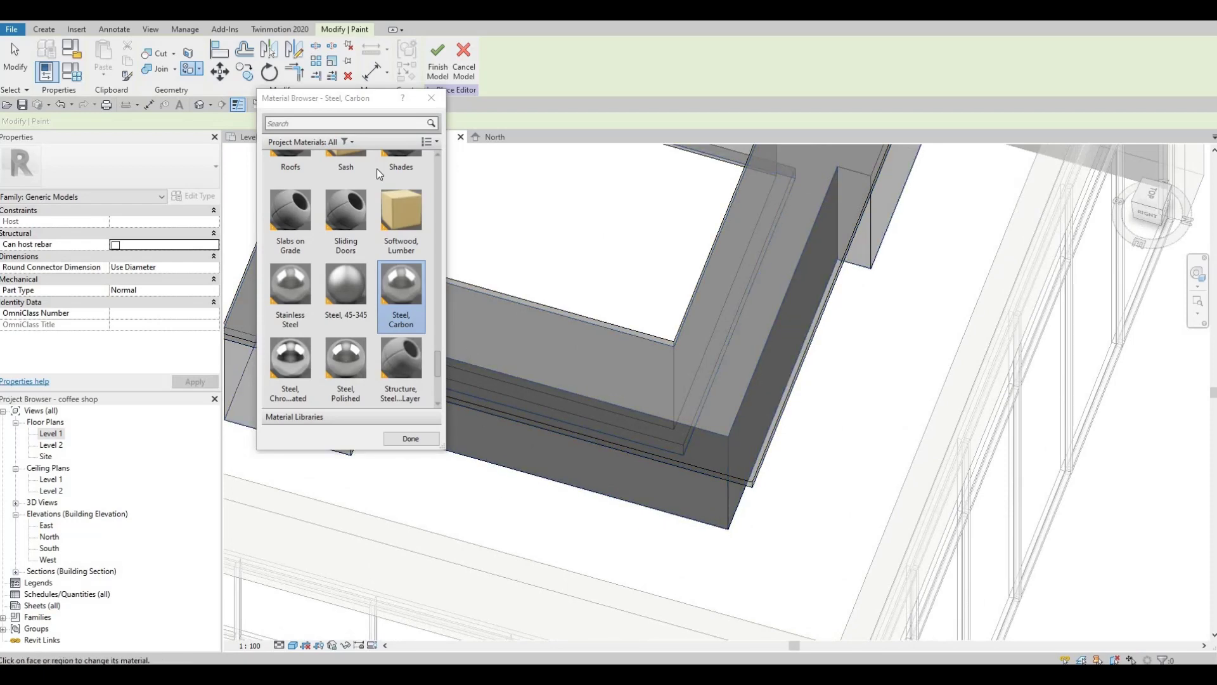
scroll(380, 190, up, 1)
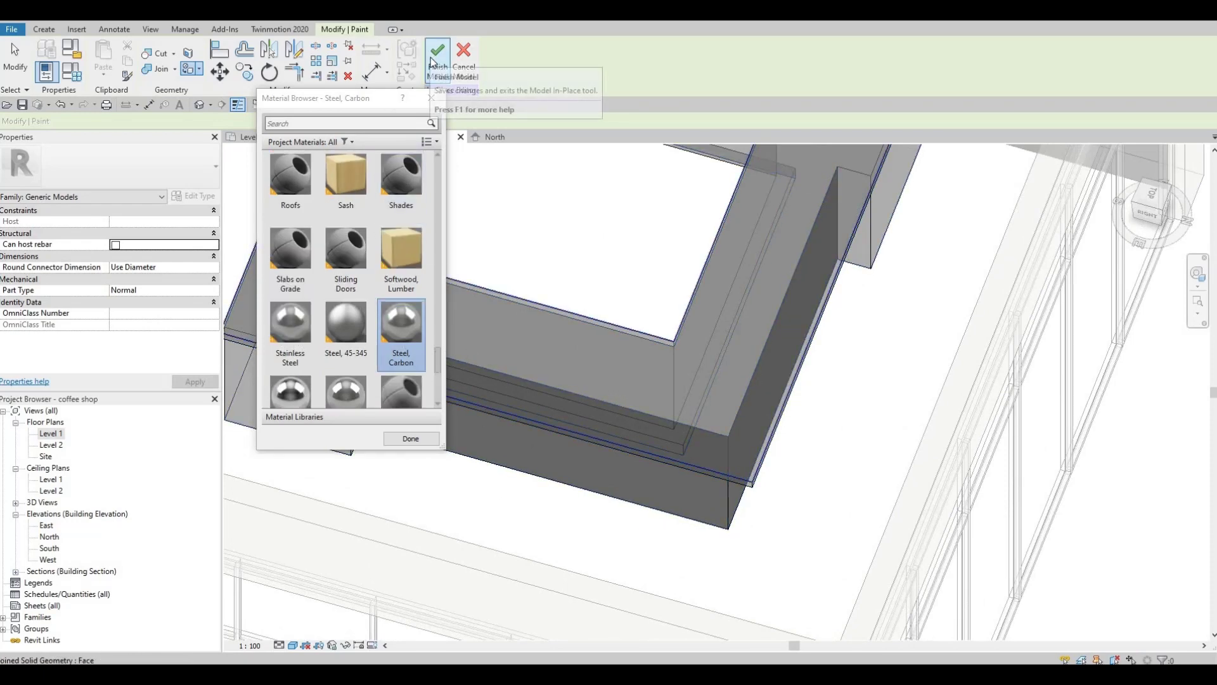
click(436, 64)
- Examine the painted counter recesses and the dark painted wall region behind the counter from lower and higher angles
scroll(375, 449, down, 2)
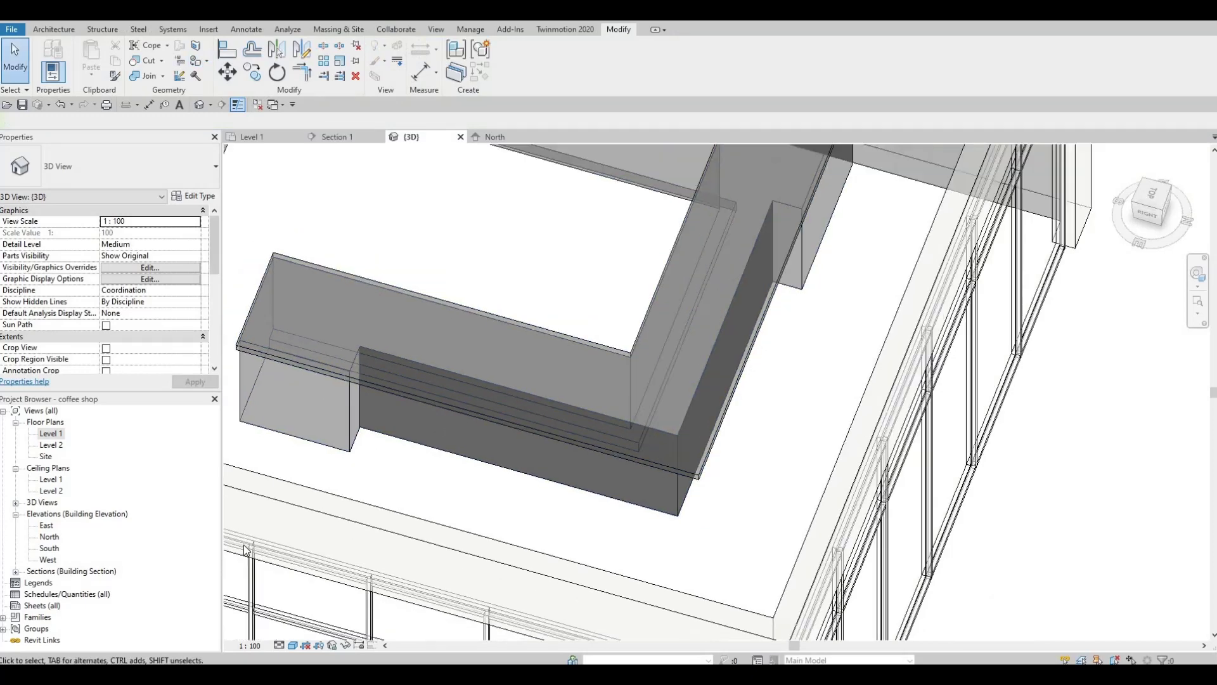
shift+middle_drag(537, 505, 624, 485)
scroll(583, 550, up, 2)
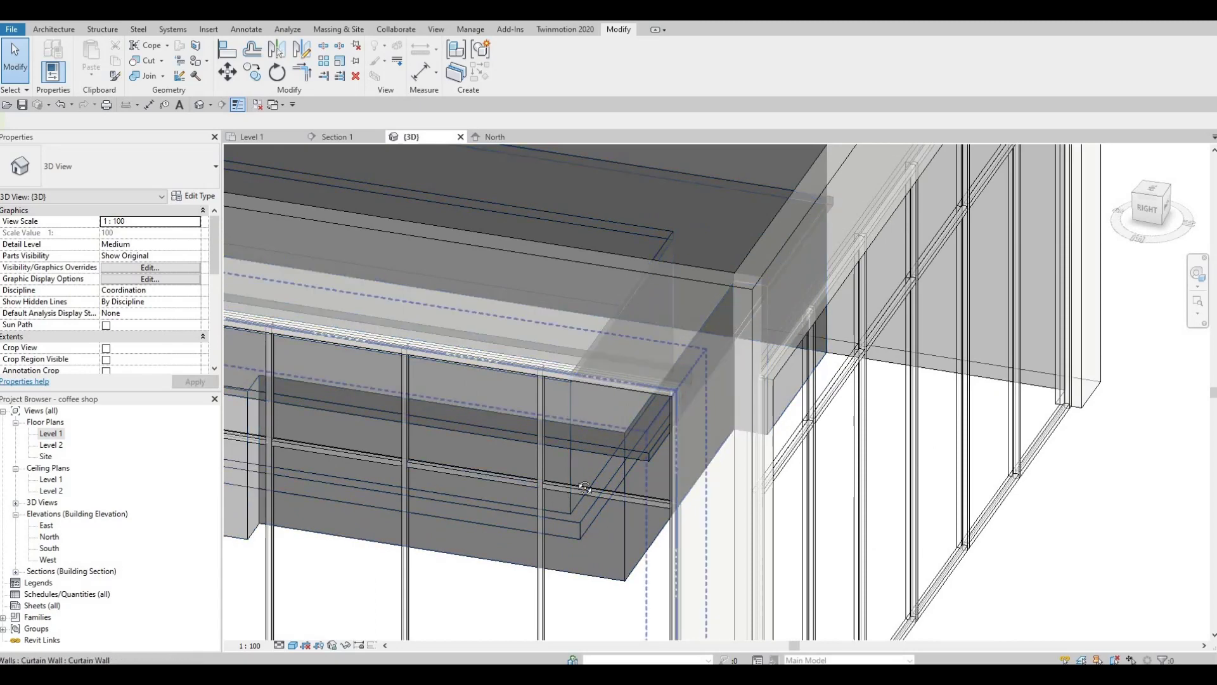
shift+middle_drag(590, 453, 602, 527)
key(Escape)
middle_drag(530, 262, 511, 439)
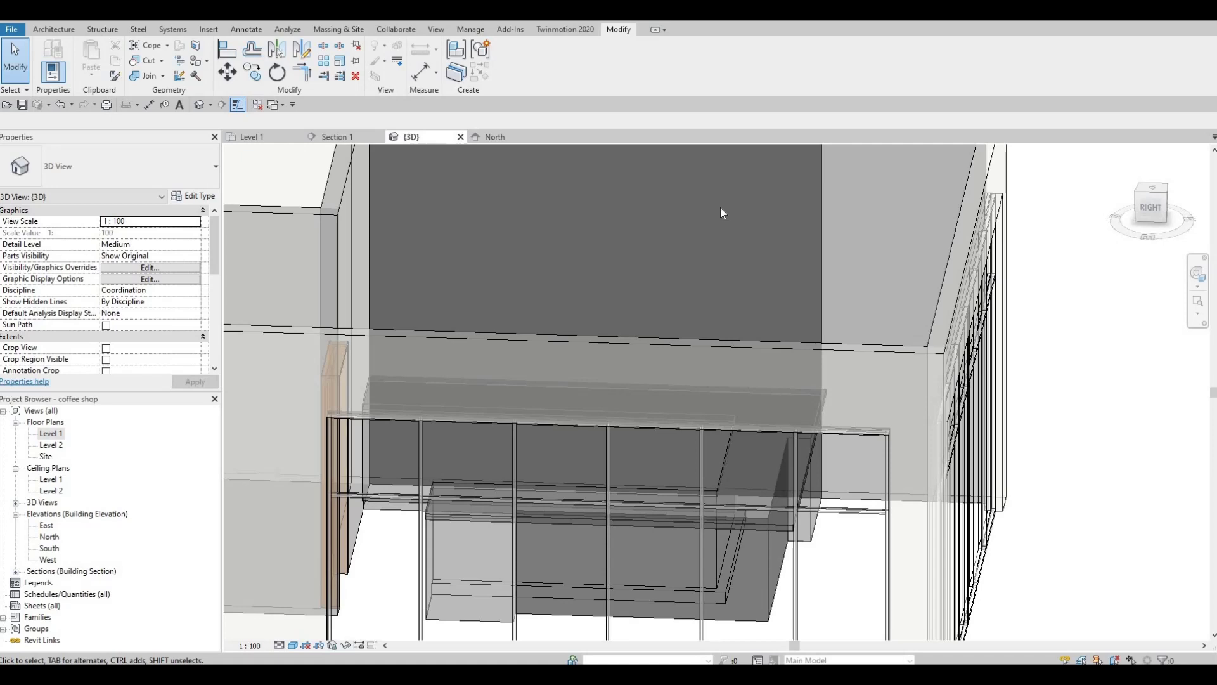
middle_drag(528, 241, 512, 351)
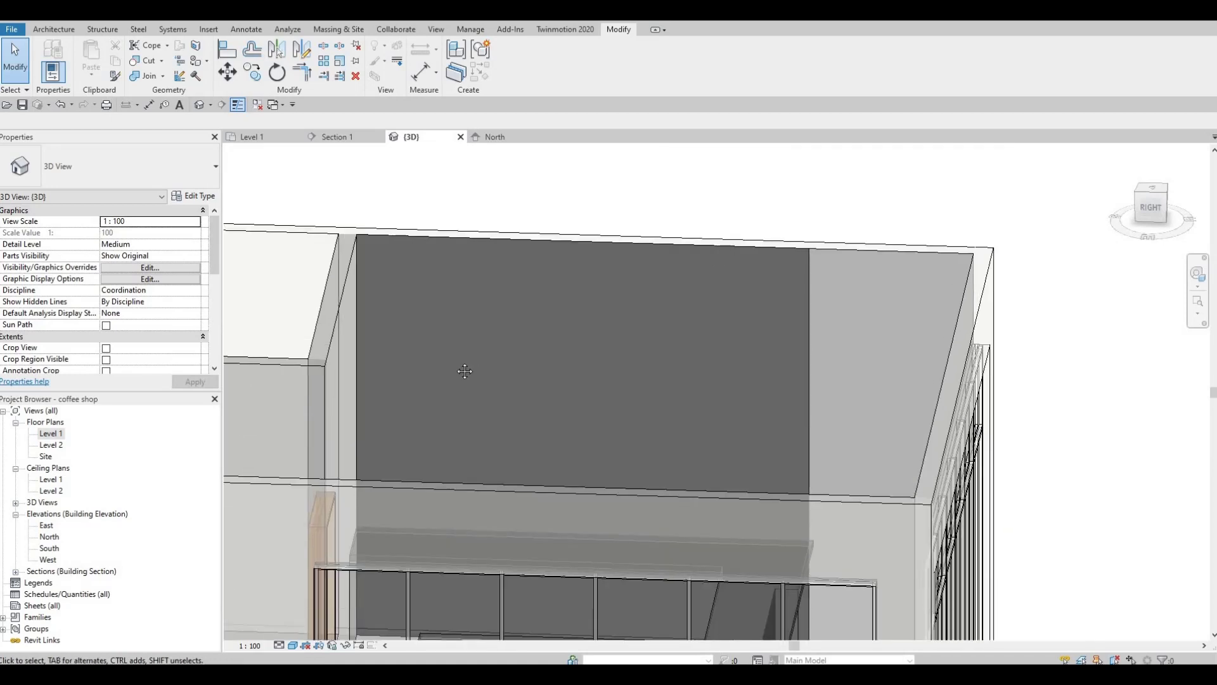
middle_drag(450, 381, 450, 368)
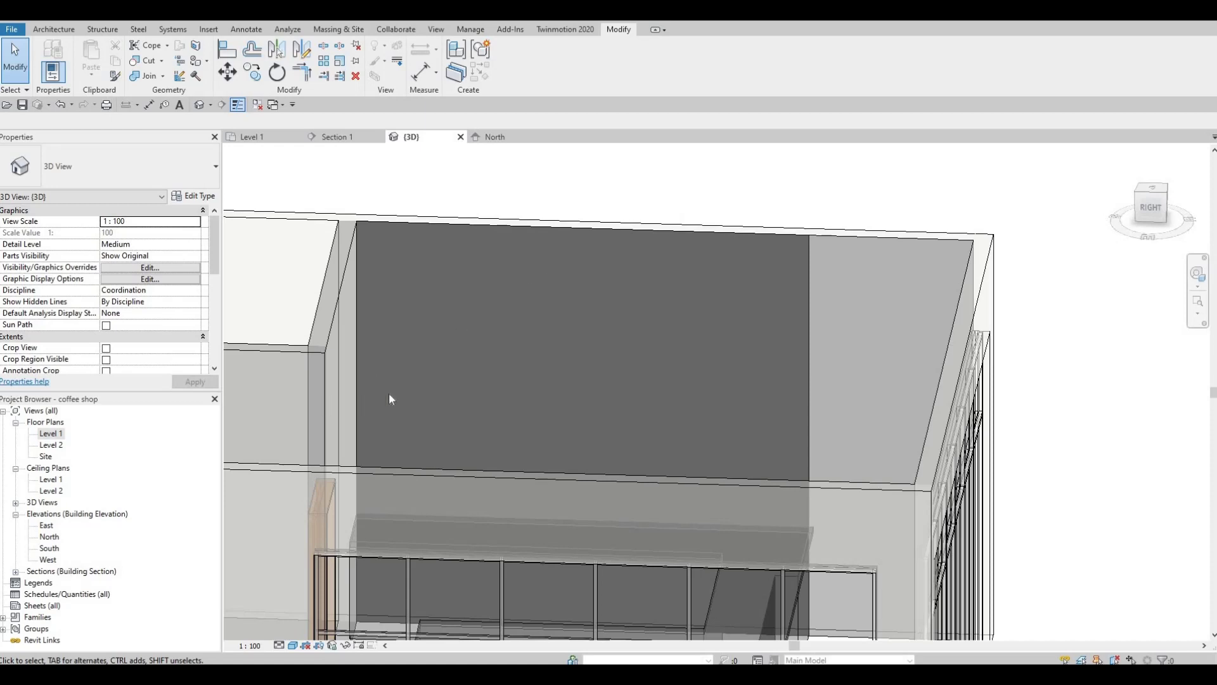
middle_drag(536, 294, 530, 272)
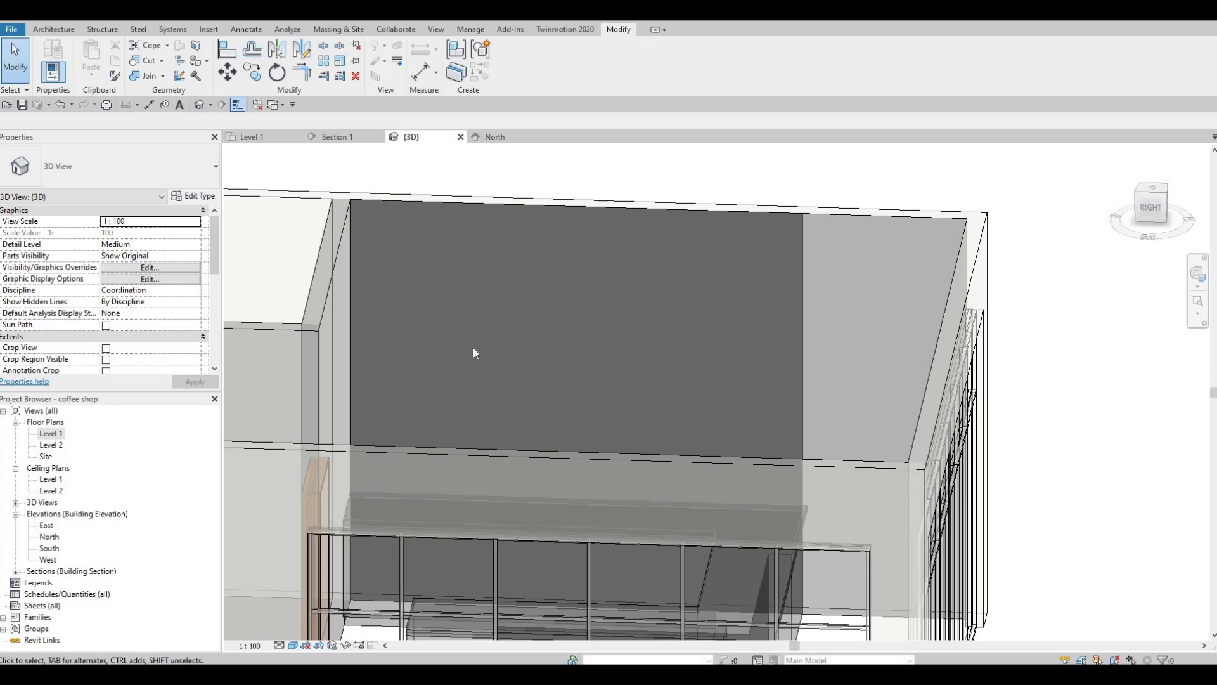
middle_drag(678, 384, 678, 383)
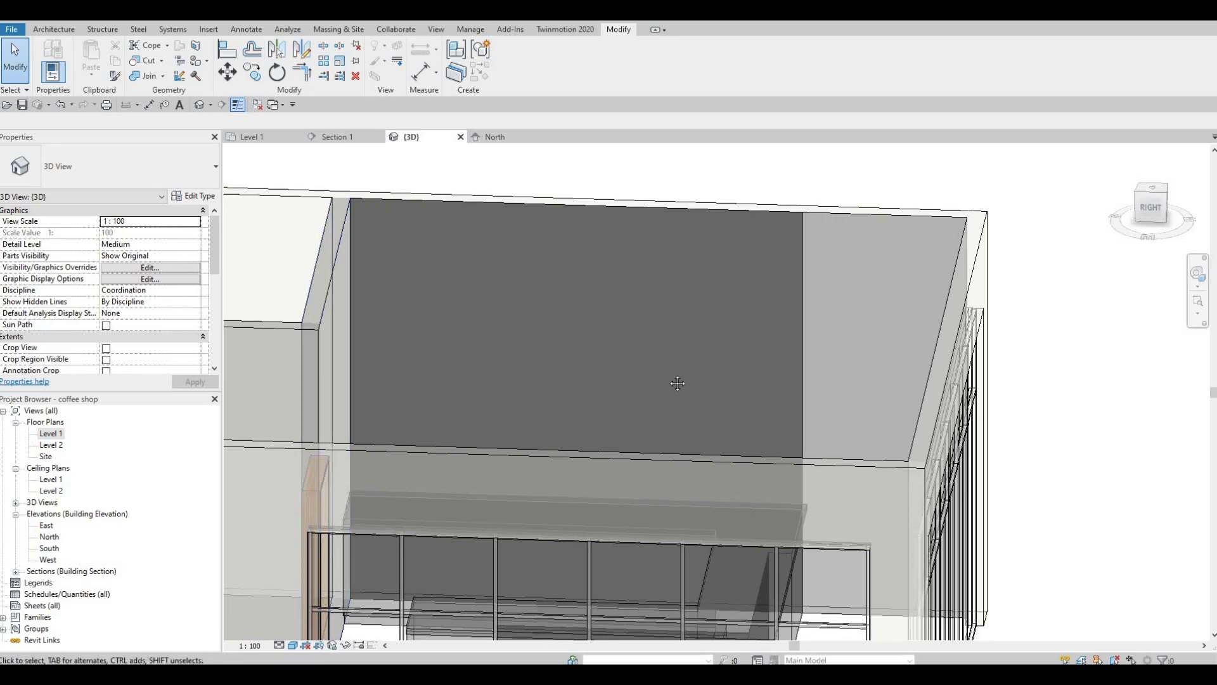
mouse_move(732, 416)
middle_down()
mouse_move(703, 374)
mouse_move(707, 413)
mouse_move(741, 399)
mouse_move(740, 424)
middle_up()
middle_drag(683, 449, 669, 515)
shift+middle_drag(755, 483, 733, 457)
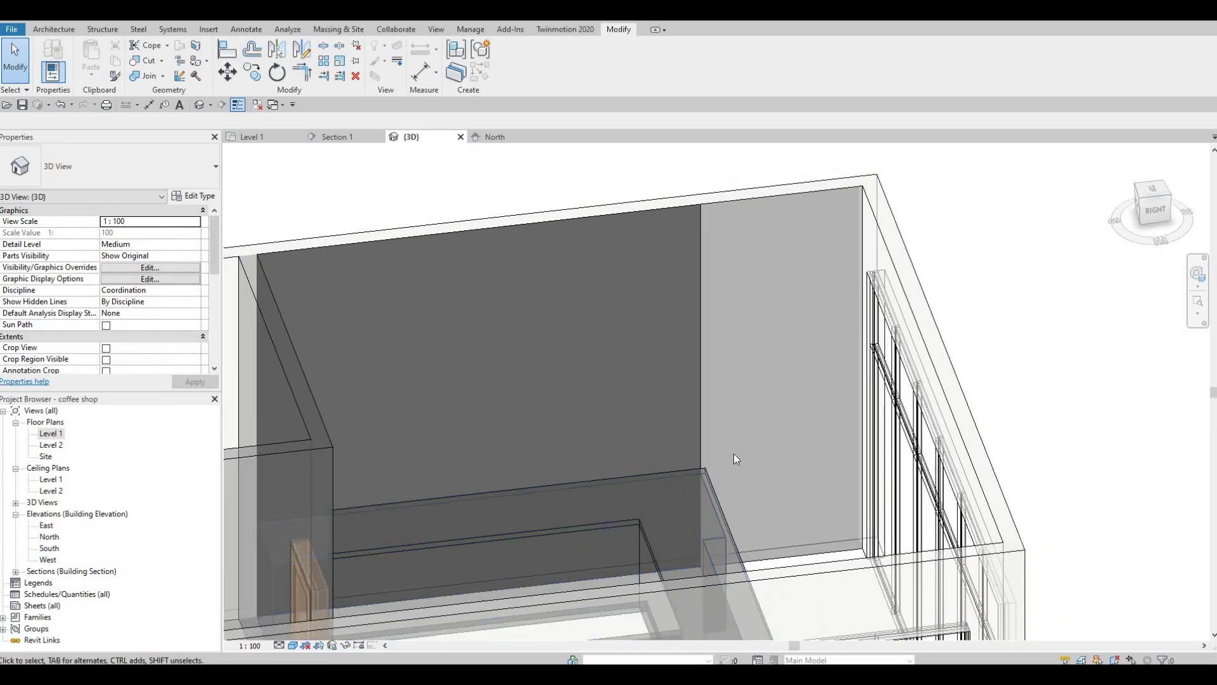
- Examine the whole coffee shop from all sides, ending close on the counter corner against the painted back wall
scroll(731, 459, down, 2)
middle_drag(662, 499, 837, 469)
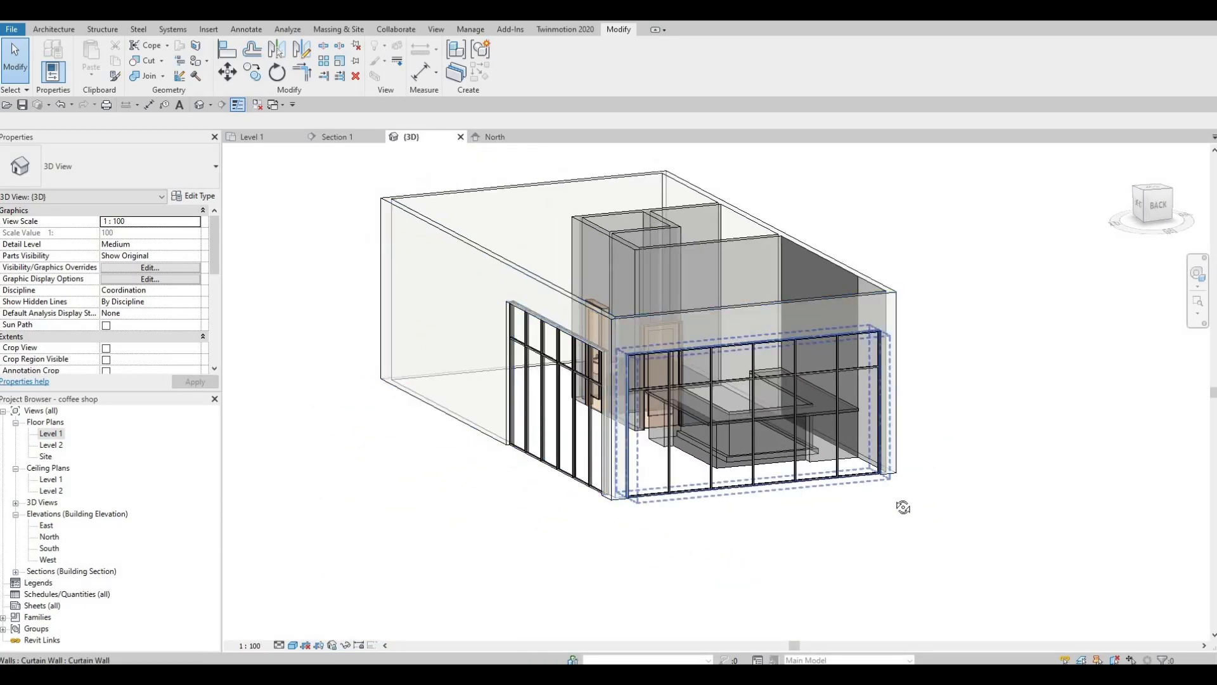
shift+middle_drag(920, 538, 871, 327)
scroll(905, 475, down, 3)
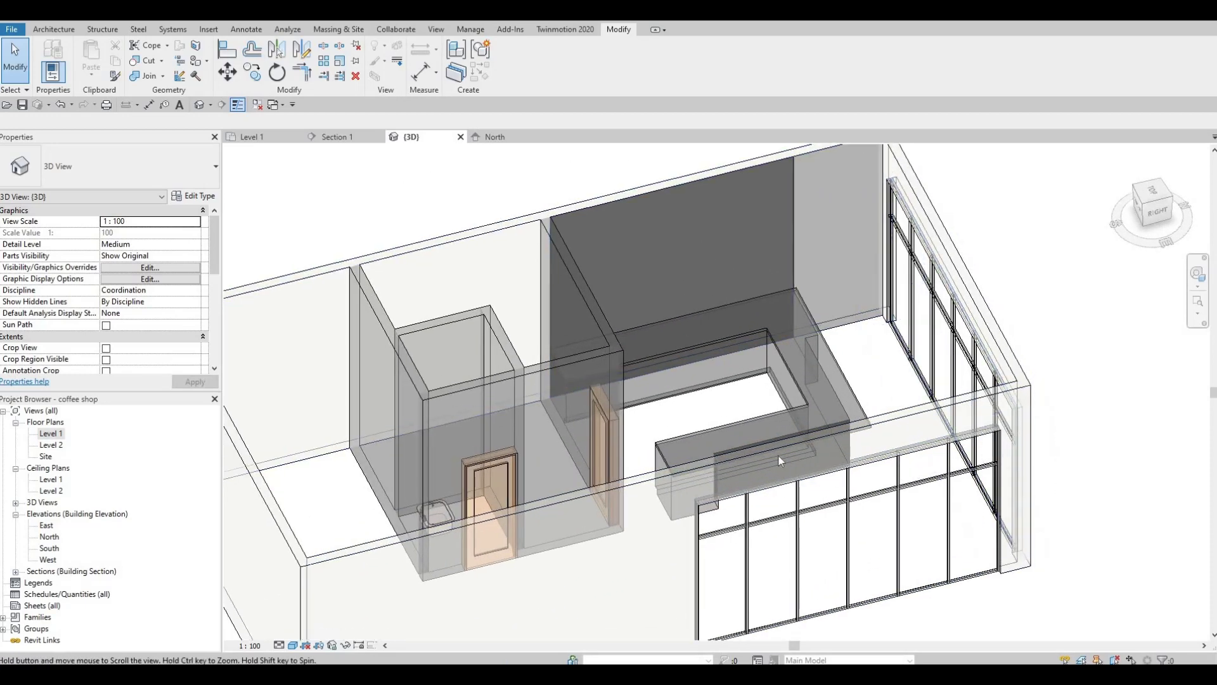
shift+middle_drag(905, 476, 769, 324)
scroll(895, 292, up, 3)
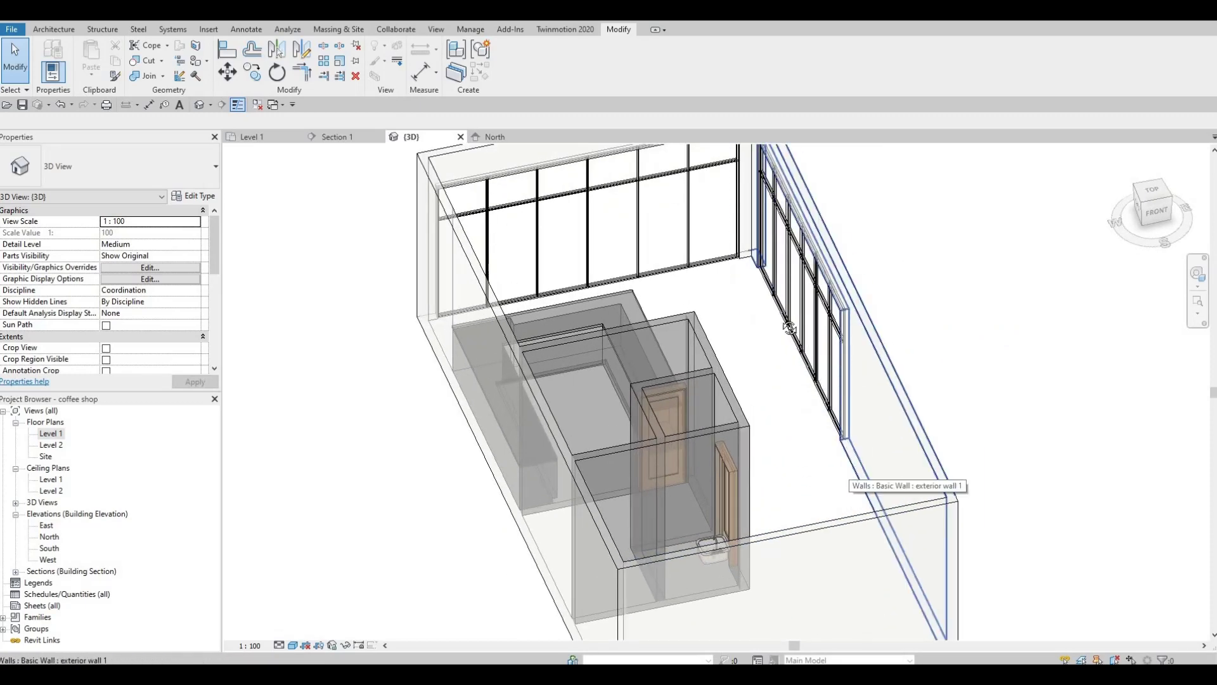
shift+middle_drag(717, 242, 539, 183)
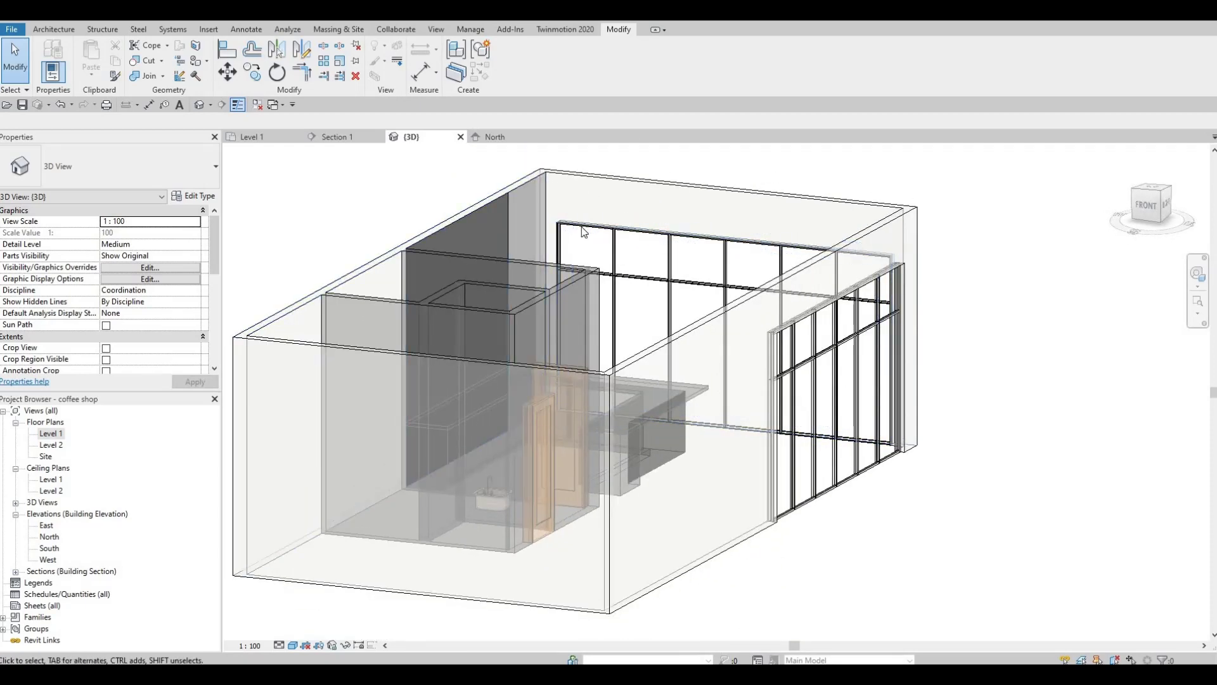
scroll(584, 222, down, 2)
scroll(579, 448, up, 3)
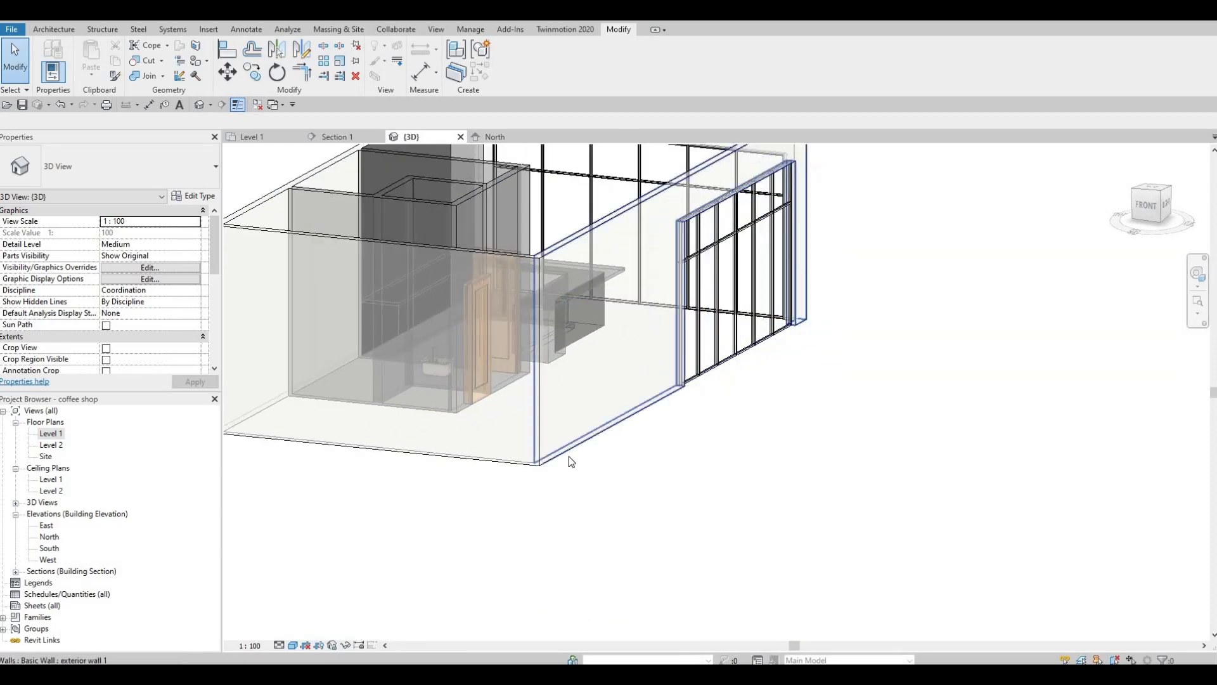
shift+middle_drag(507, 387, 524, 511)
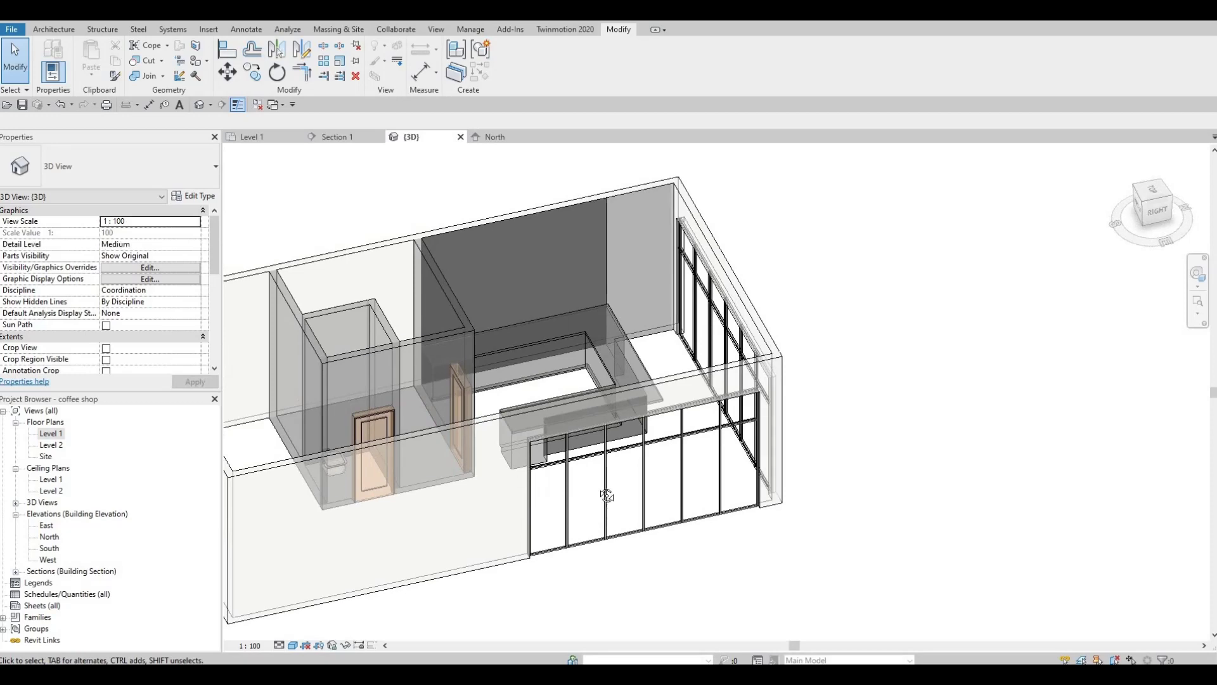
shift+middle_drag(469, 405, 678, 374)
scroll(678, 374, up, 4)
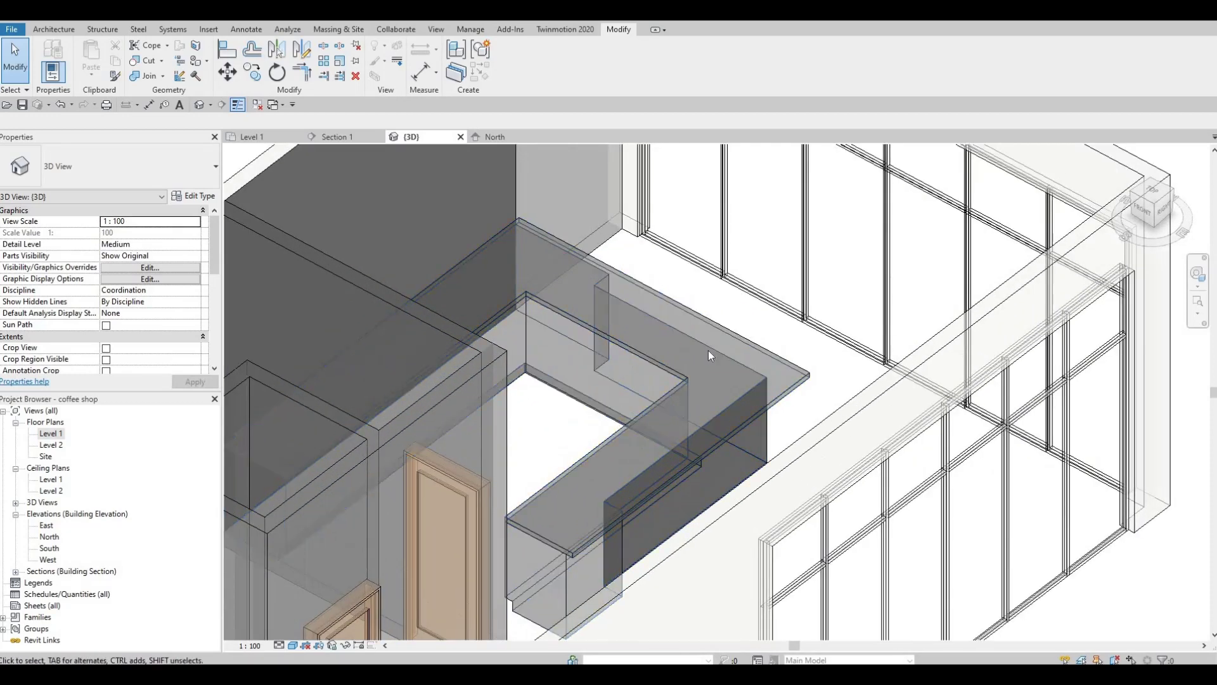
scroll(709, 350, down, 5)
shift+middle_drag(593, 302, 639, 293)
scroll(562, 235, up, 6)
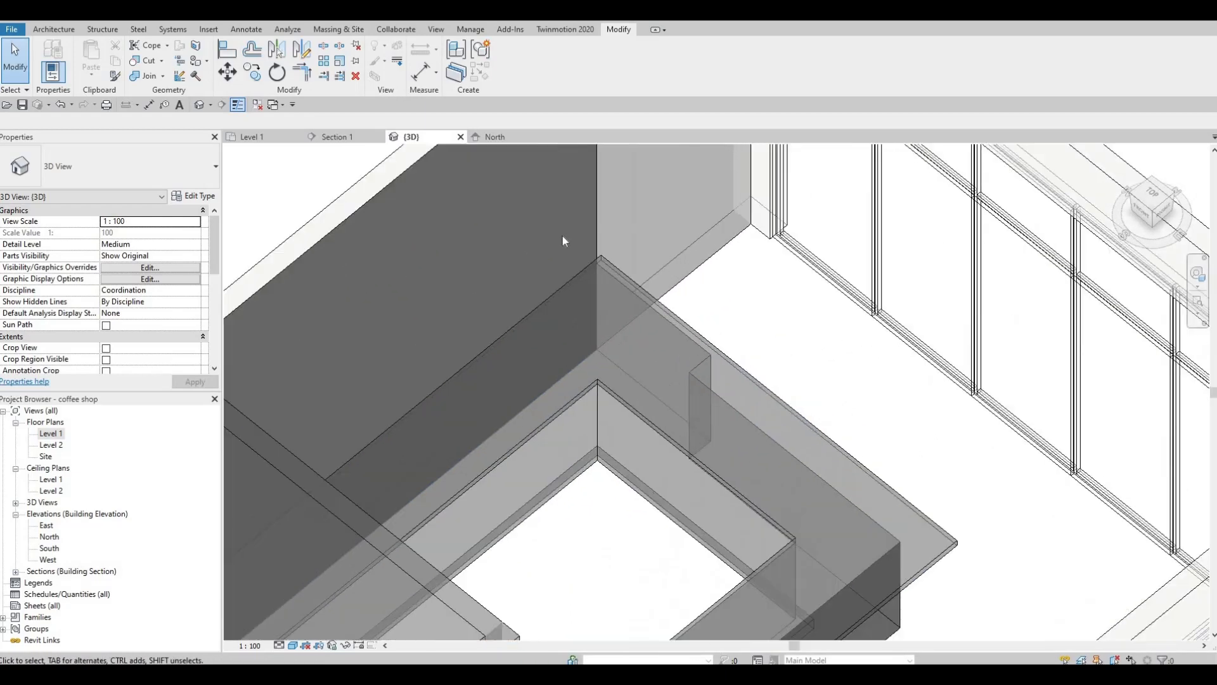
- Place a vertical Cornice wall sweep on the wall behind the counter, along the edge of the dark painted region
scroll(570, 317, down, 8)
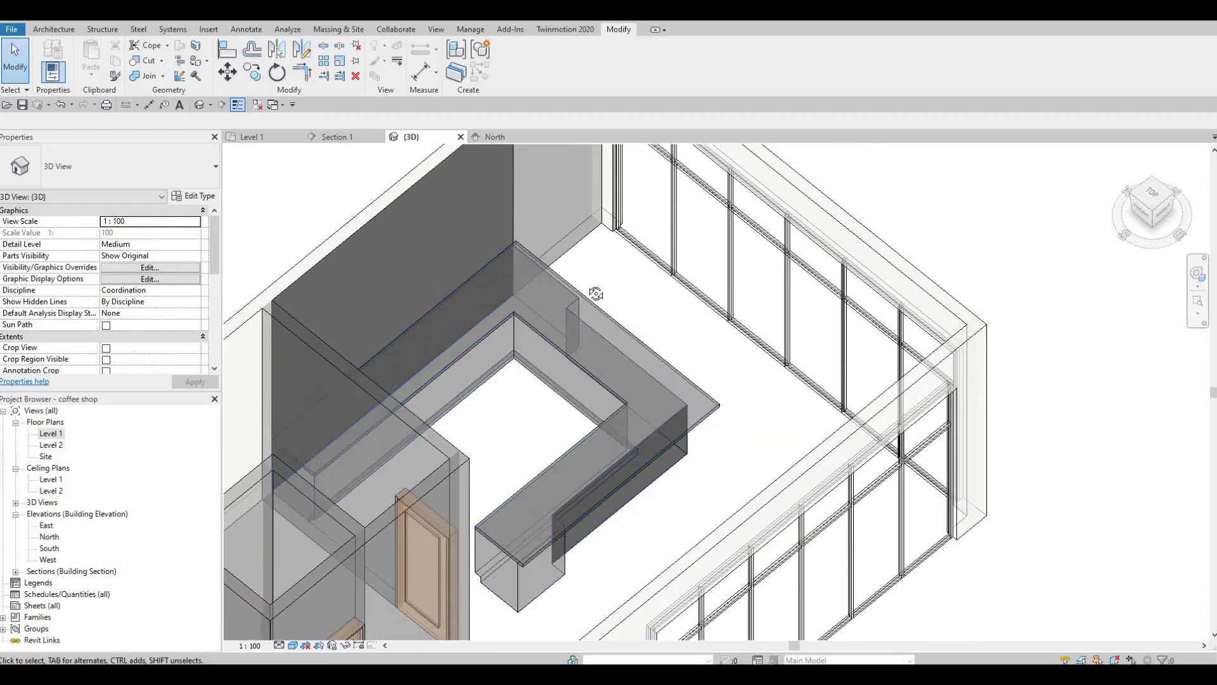
shift+middle_drag(606, 306, 541, 234)
scroll(541, 234, up, 4)
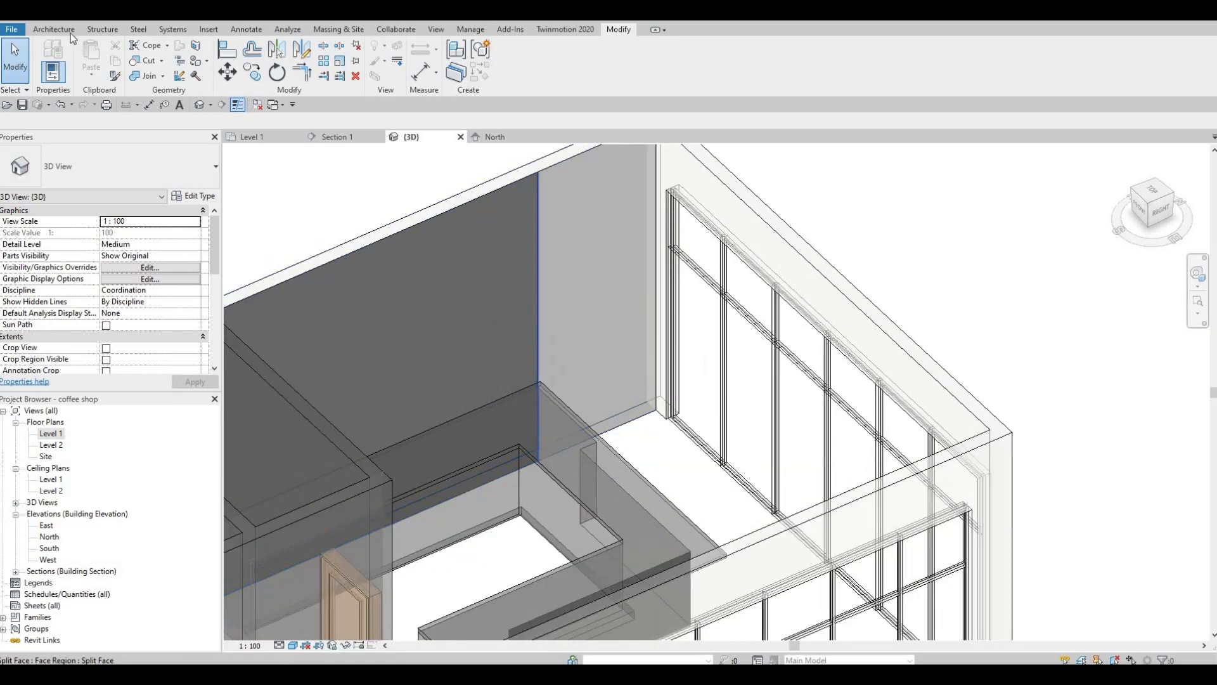
click(65, 28)
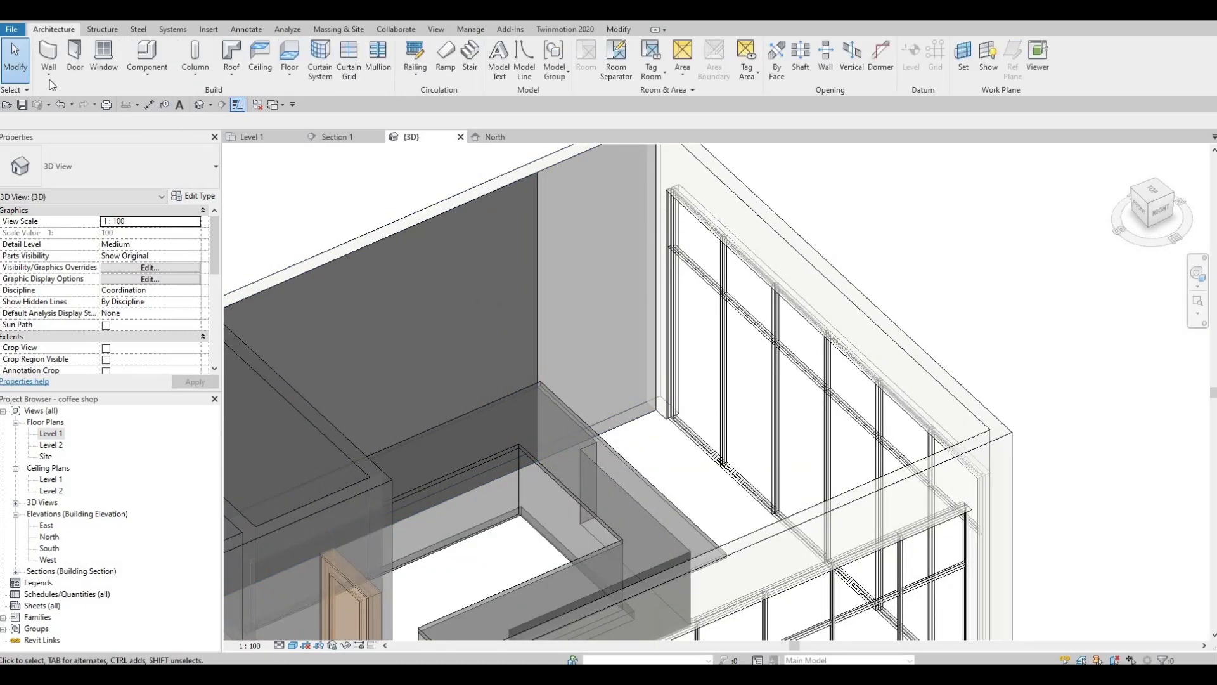
click(49, 74)
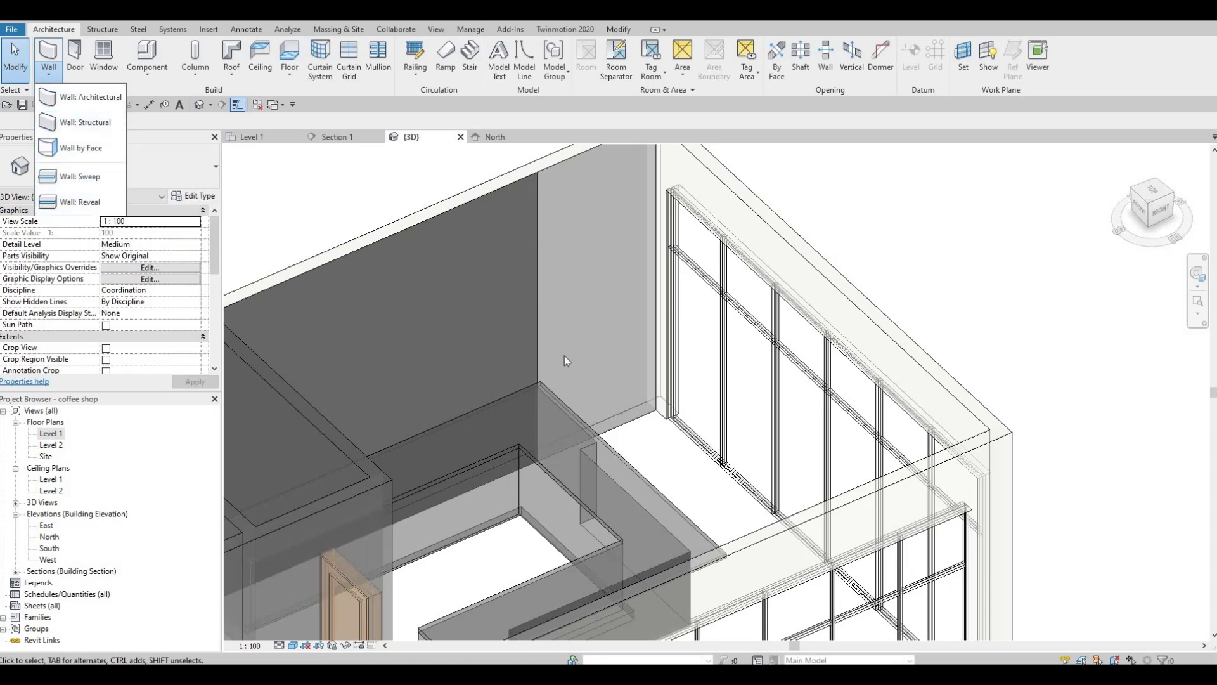
click(85, 178)
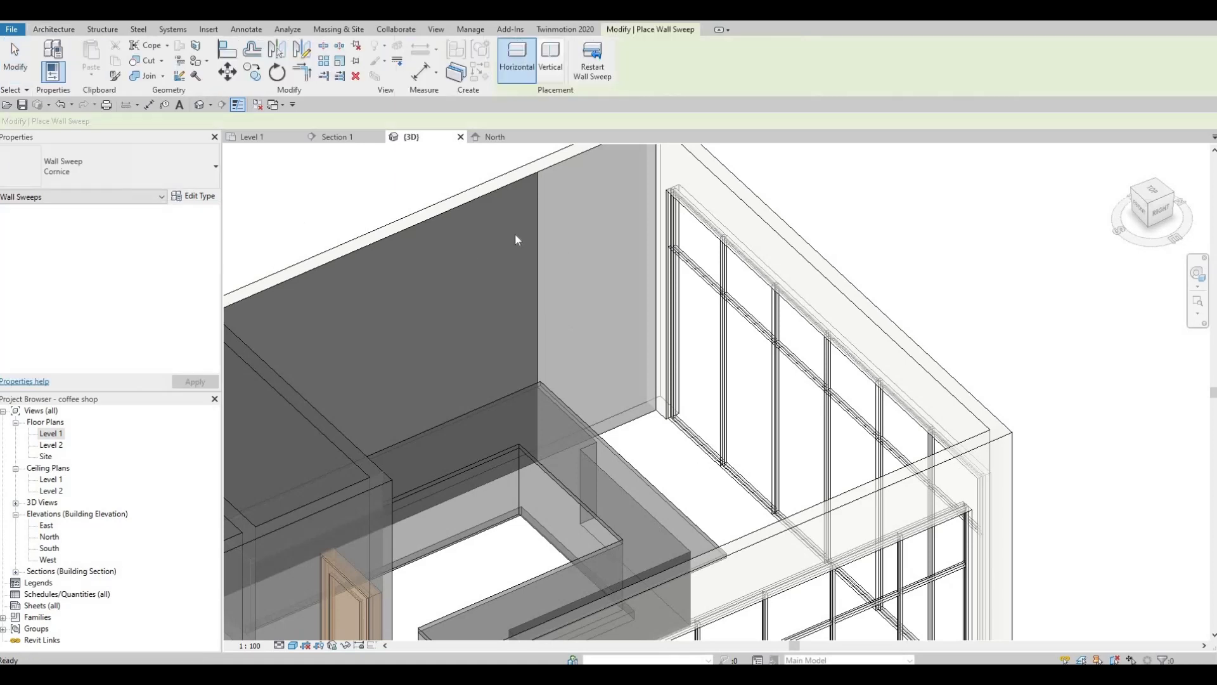
click(551, 60)
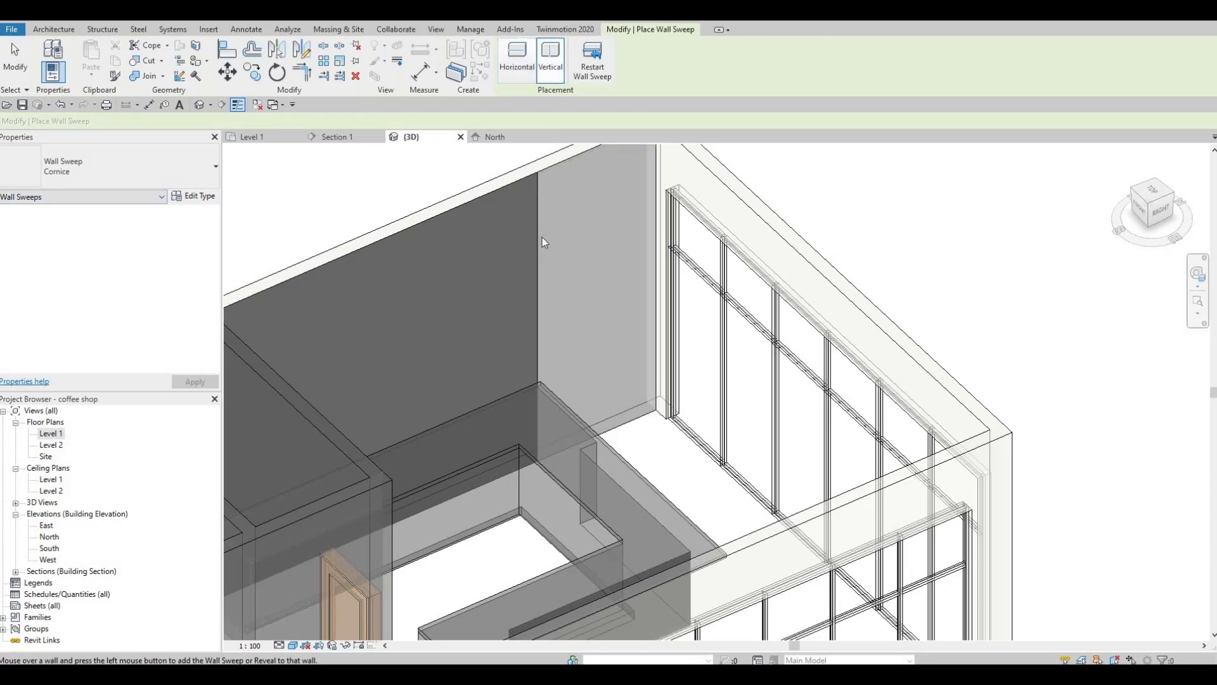
scroll(549, 235, up, 2)
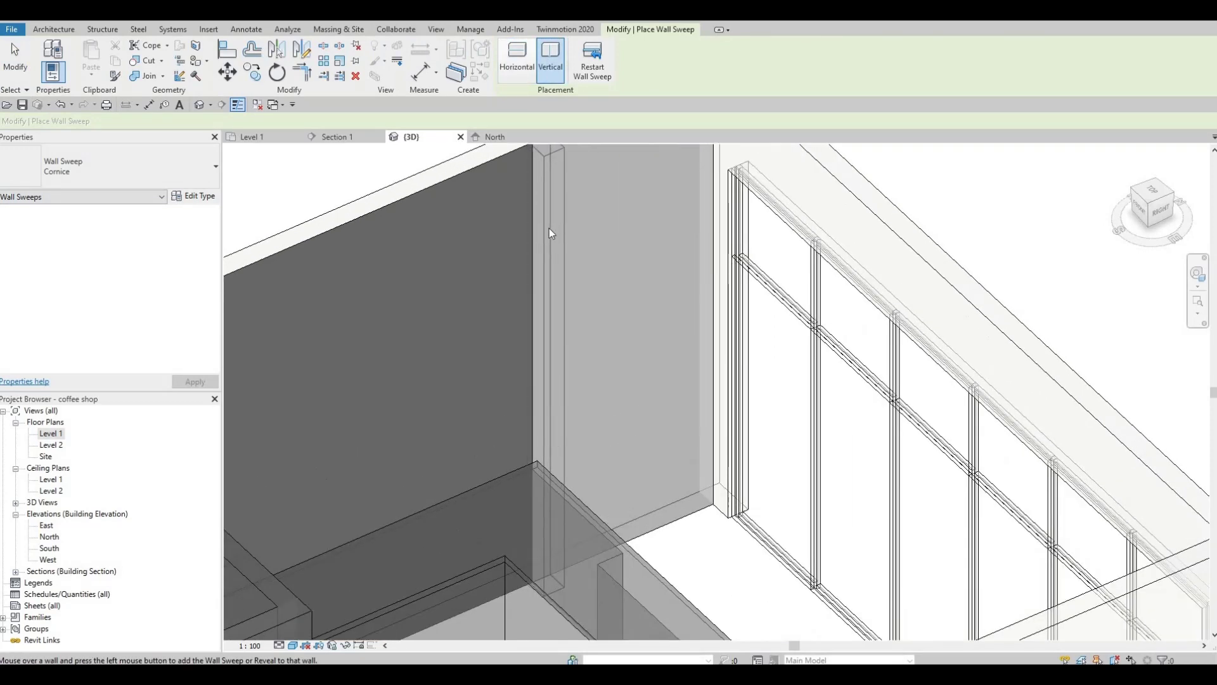
middle_drag(549, 230, 537, 317)
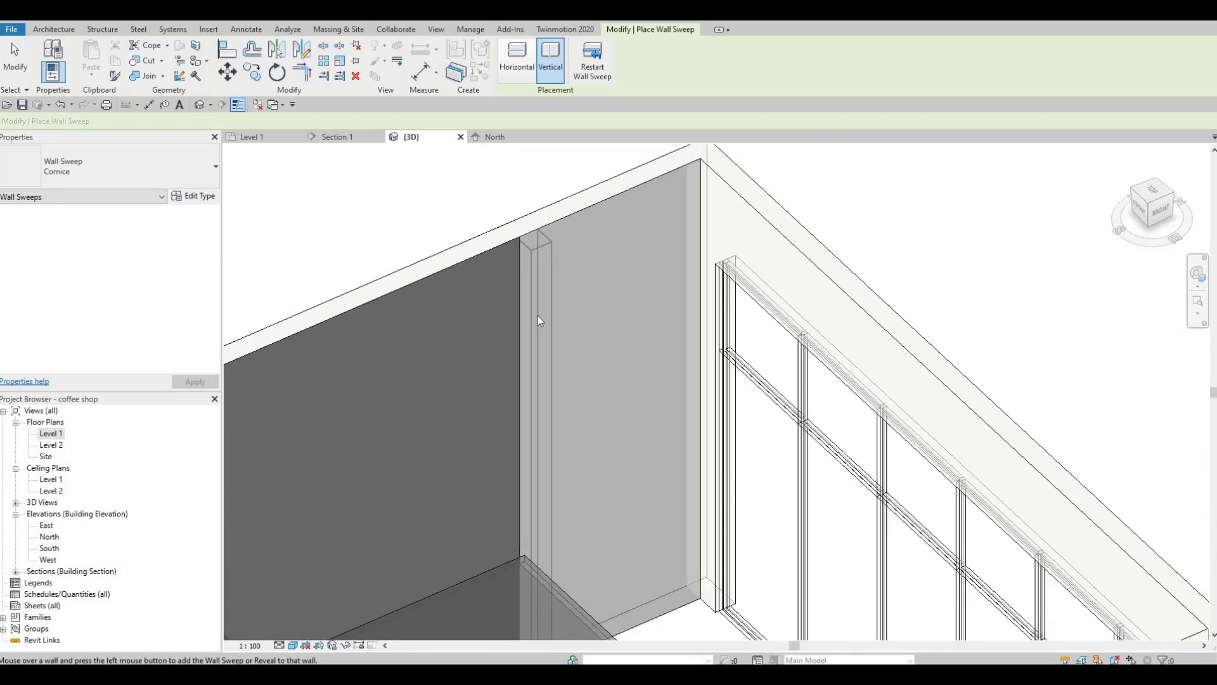
click(534, 317)
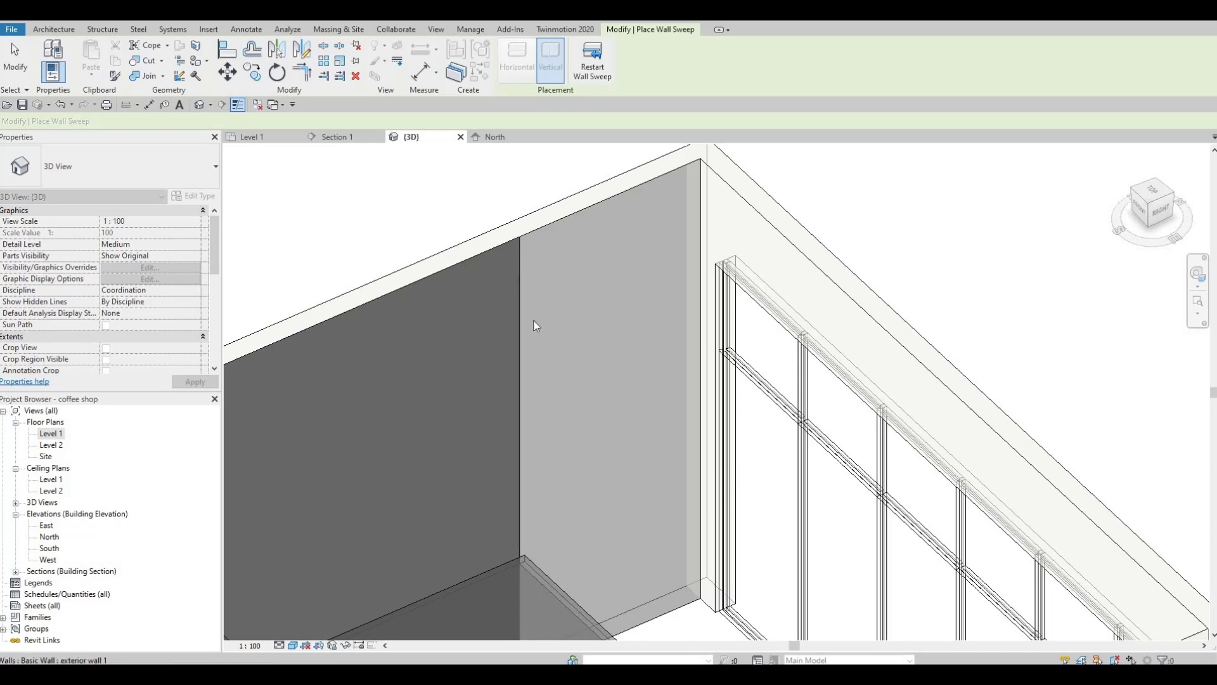
key(Escape)
key(Escape)
shift+middle_drag(568, 443, 527, 287)
key(Escape)
key(Escape)
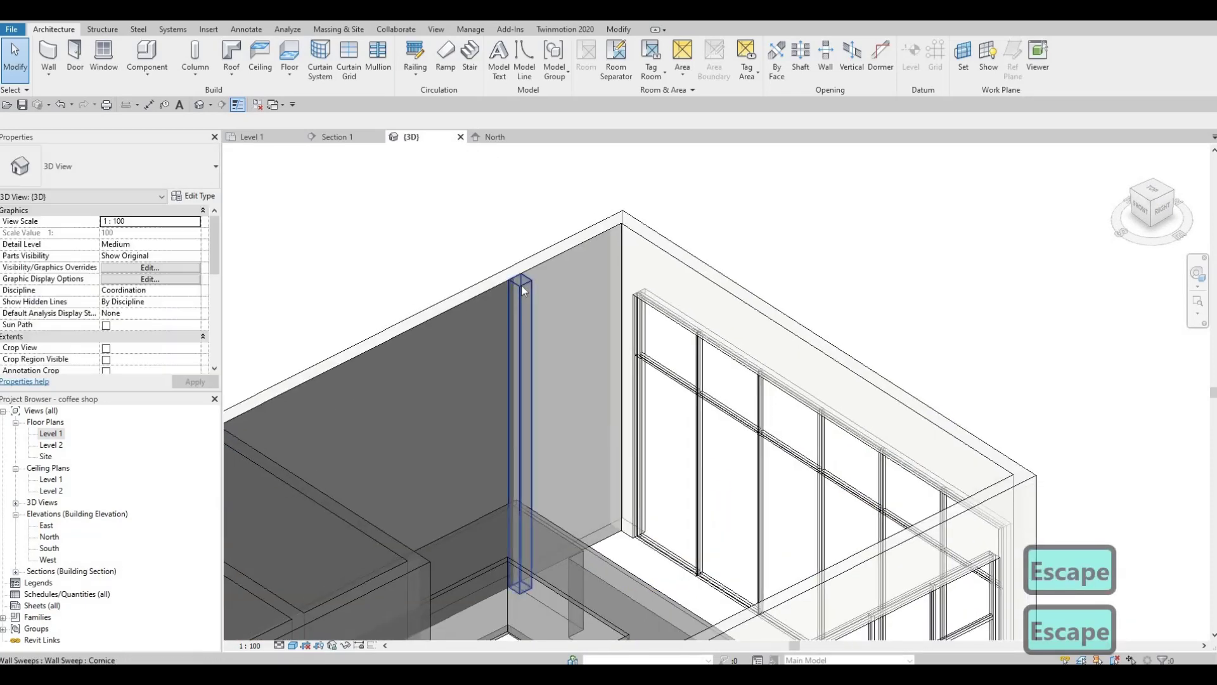
- Set the material of the vertical sweep's Cornice type to Laminate, Ivory, Matte
click(521, 317)
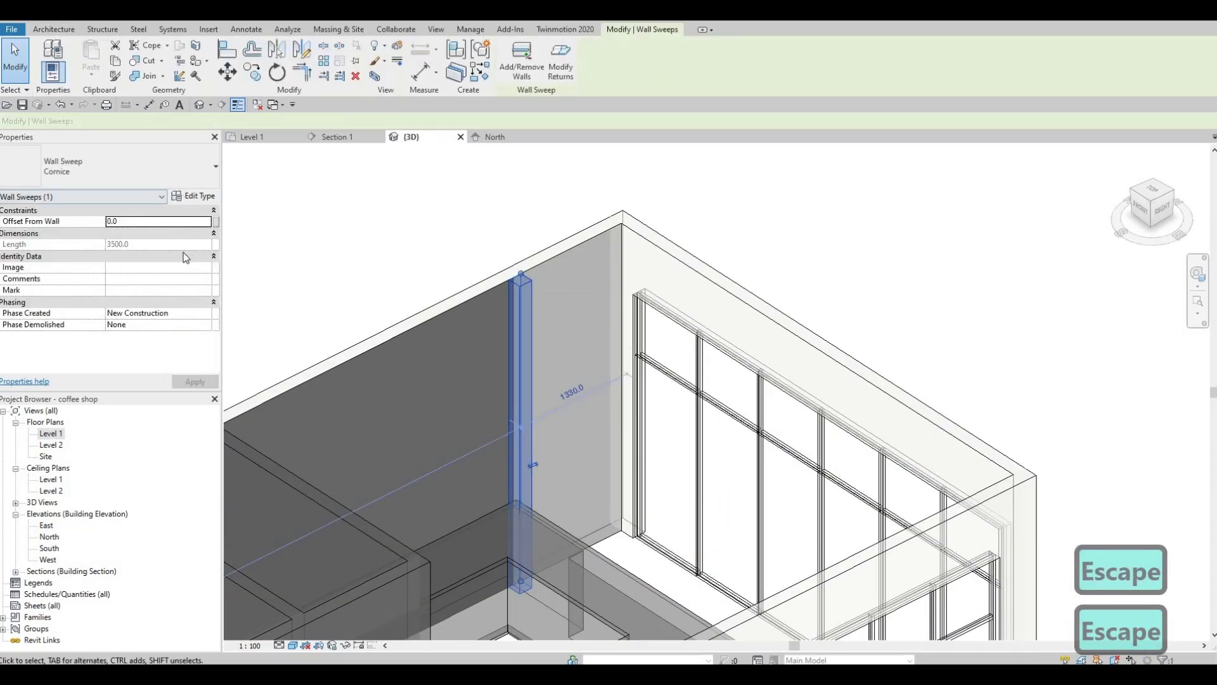
click(194, 196)
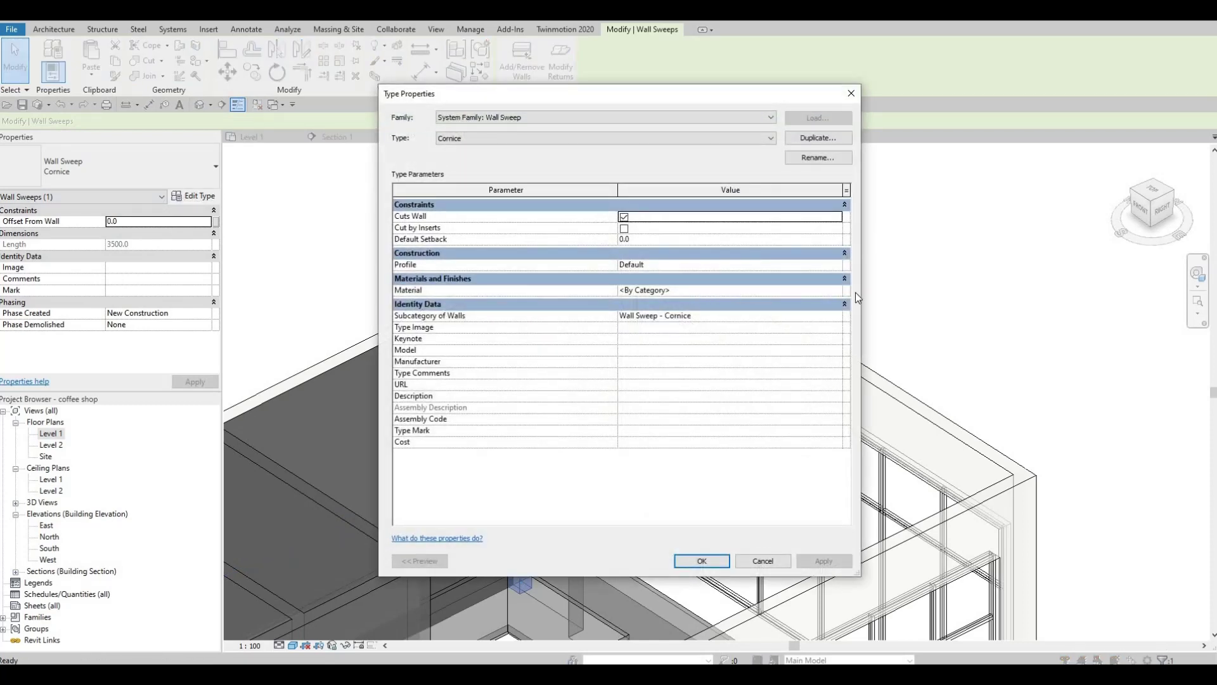
click(835, 291)
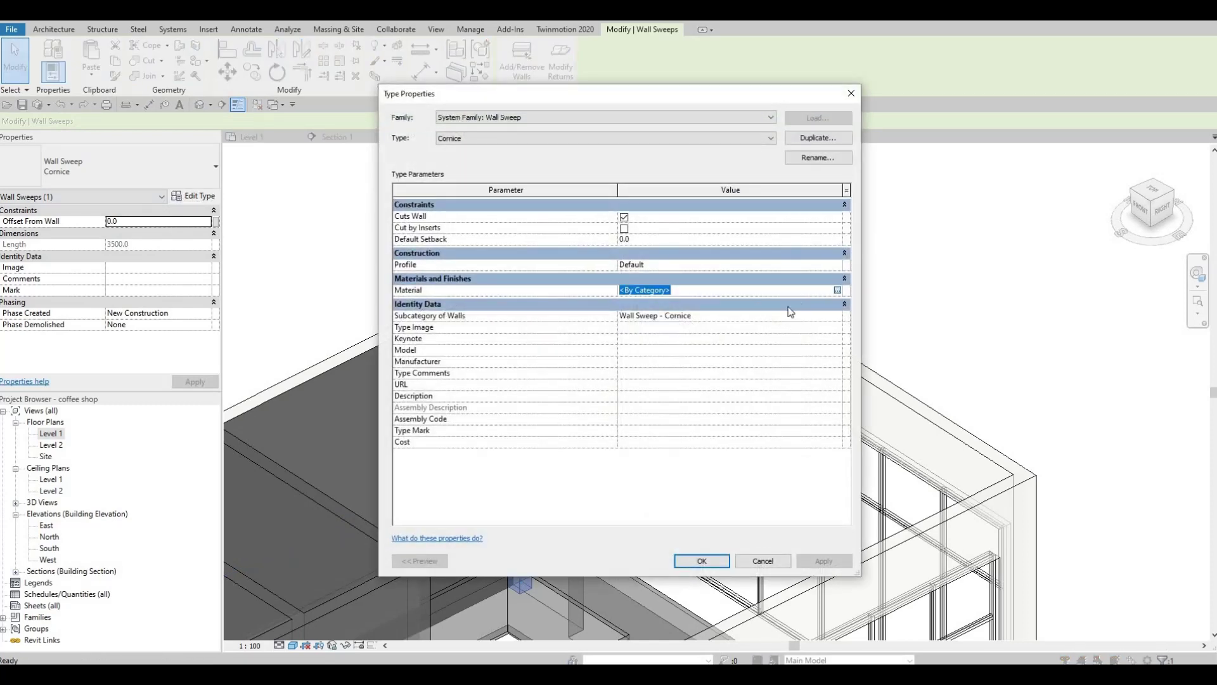
click(838, 292)
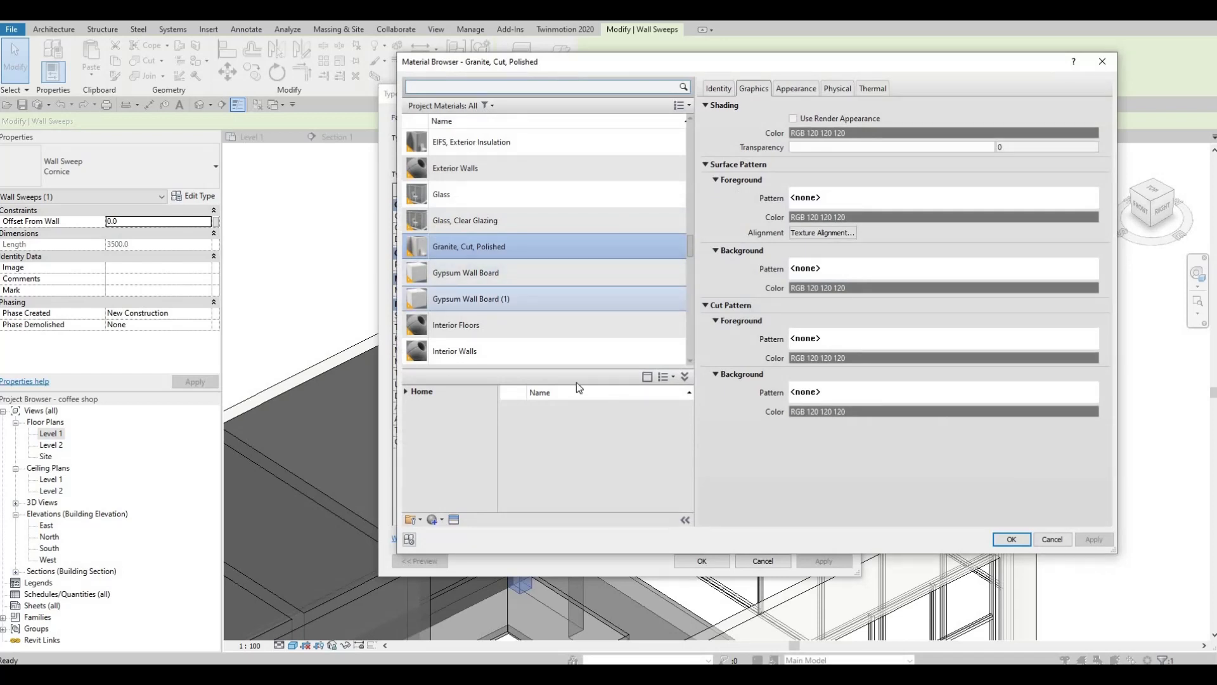
scroll(560, 334, down, 1)
scroll(561, 334, down, 1)
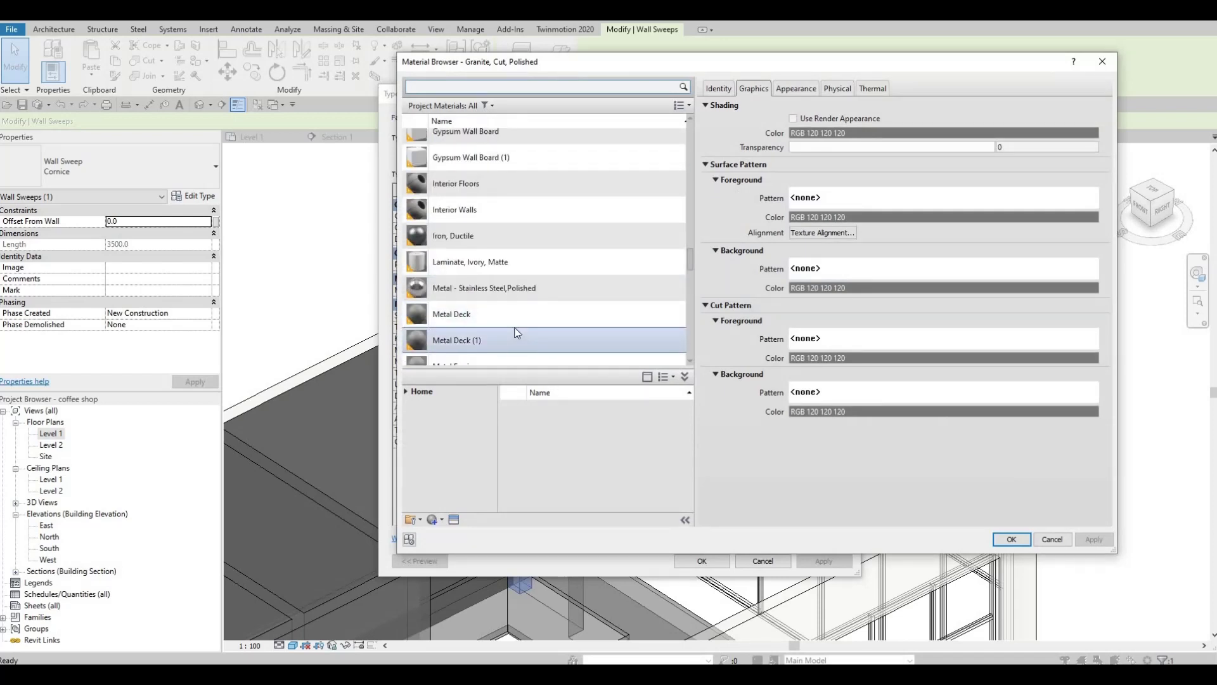
click(487, 264)
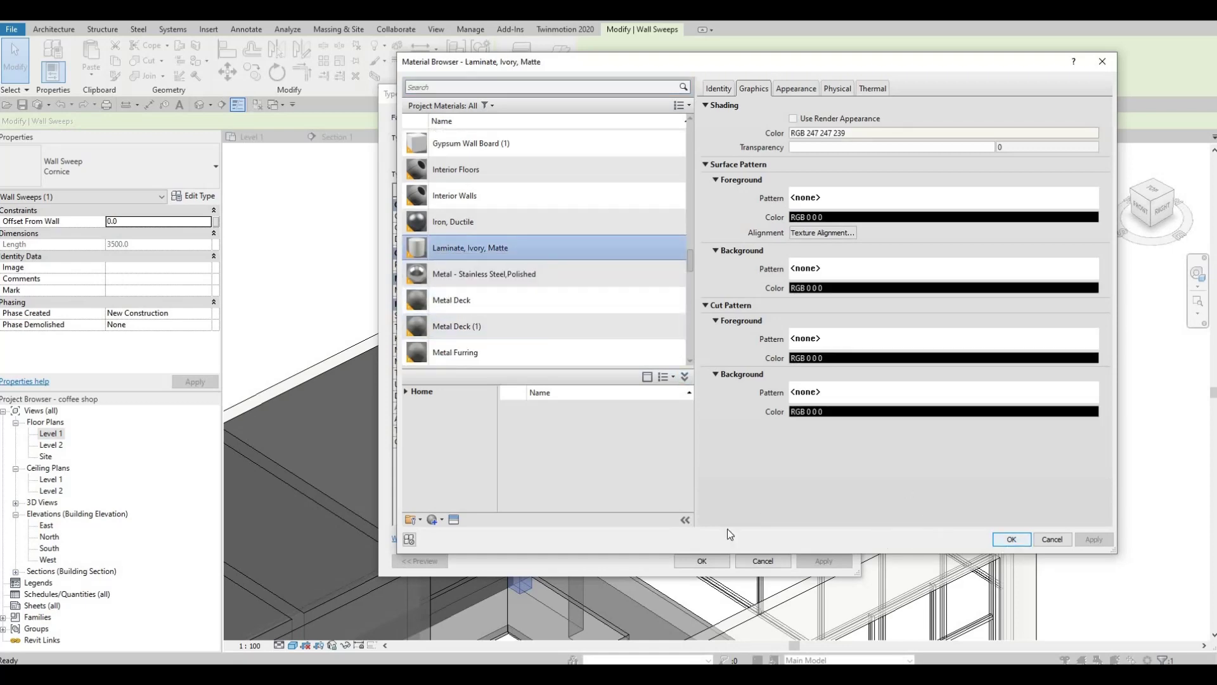
key(Return)
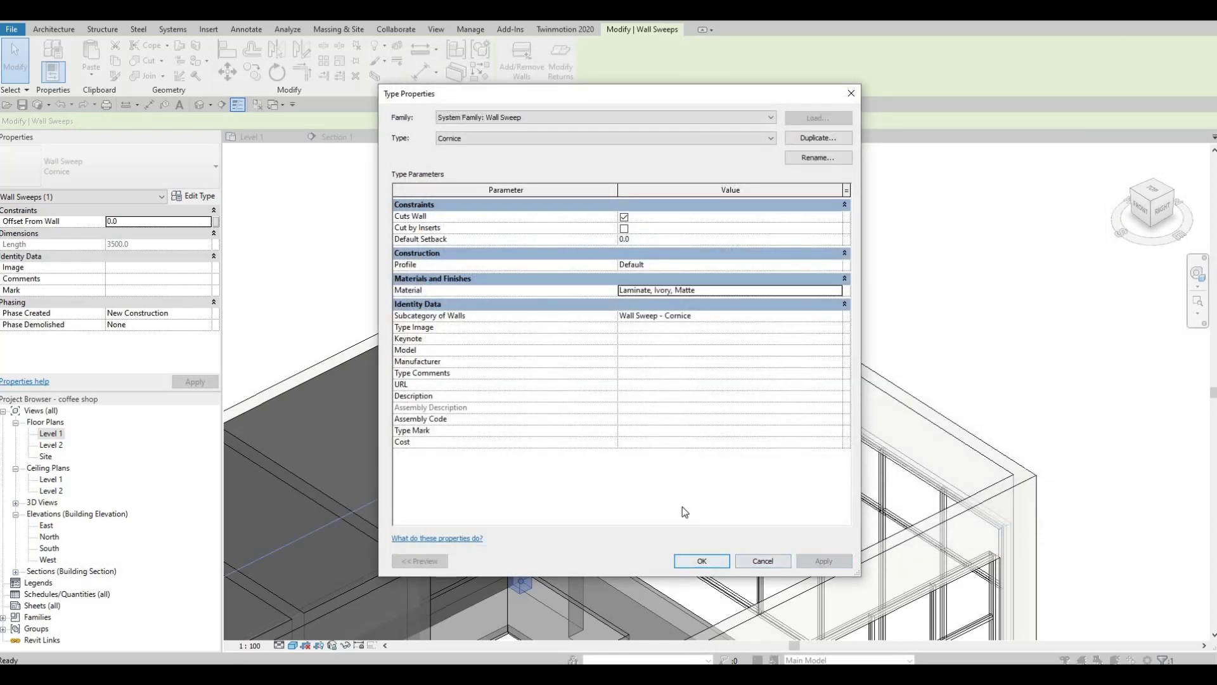
click(702, 561)
key(Escape)
key(Escape)
- Examine the vertical wall sweep beside the painted wall region, followed by the whole coffee shop from several sides
shift+middle_drag(670, 434, 679, 372)
scroll(587, 466, up, 2)
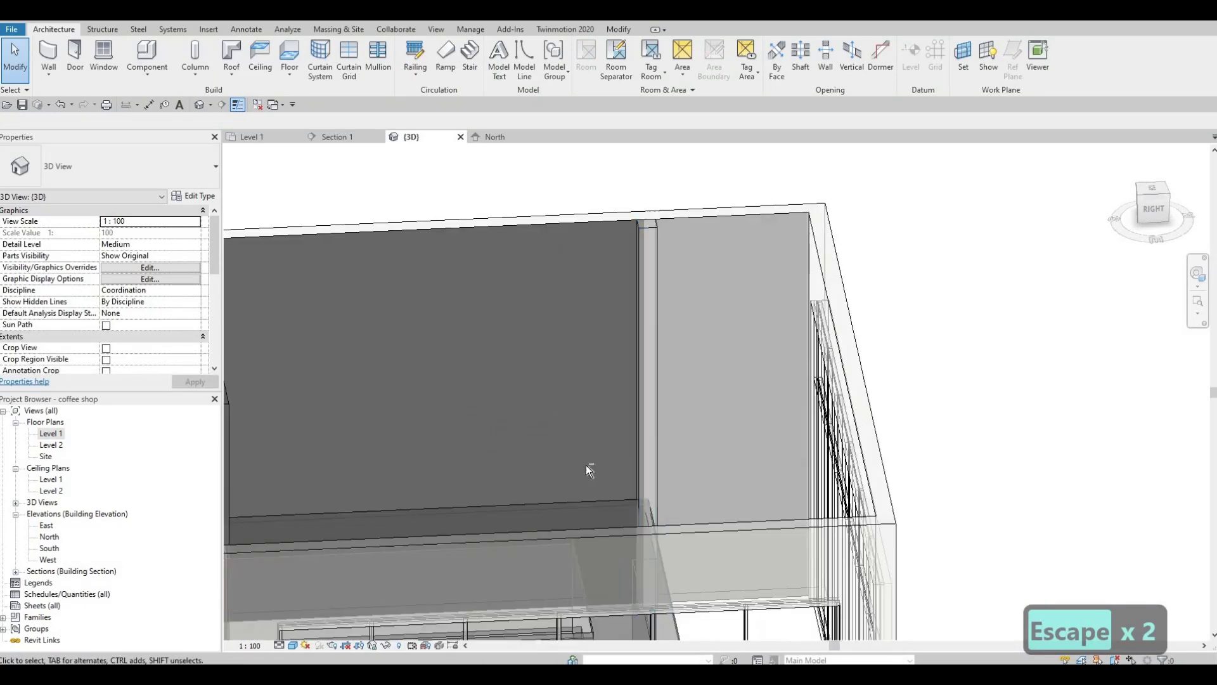
shift+middle_drag(587, 466, 697, 481)
key(Escape)
middle_drag(701, 382, 660, 456)
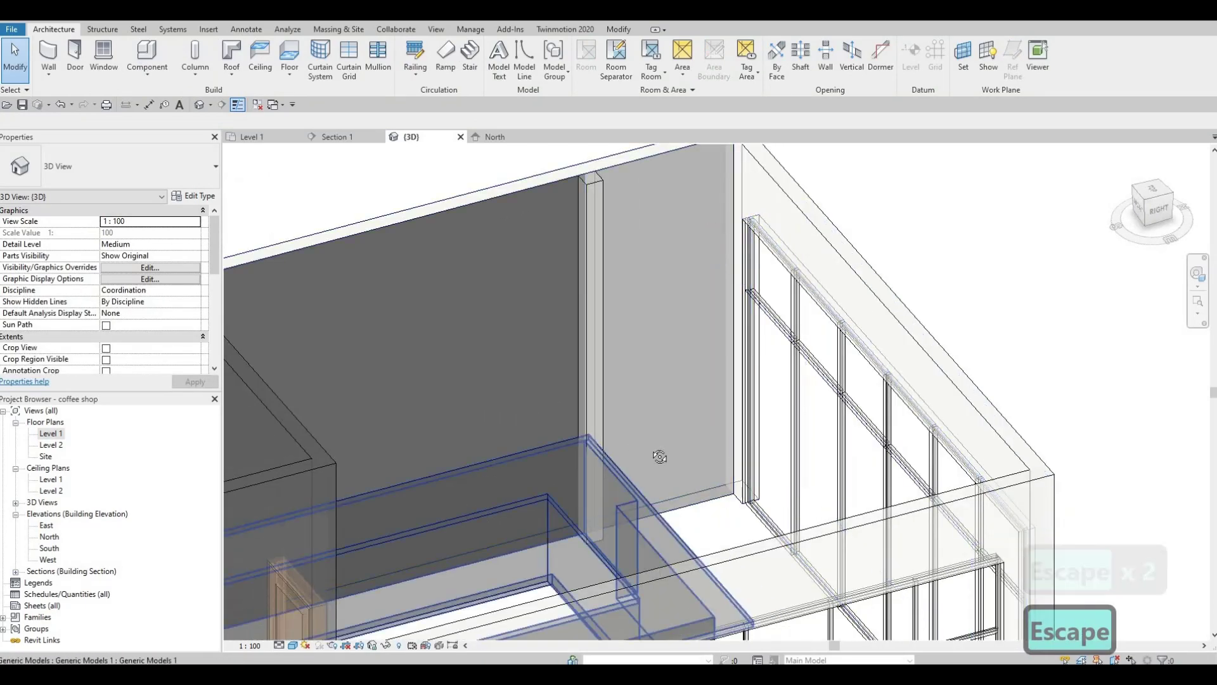
scroll(796, 457, down, 2)
shift+middle_drag(796, 456, 482, 342)
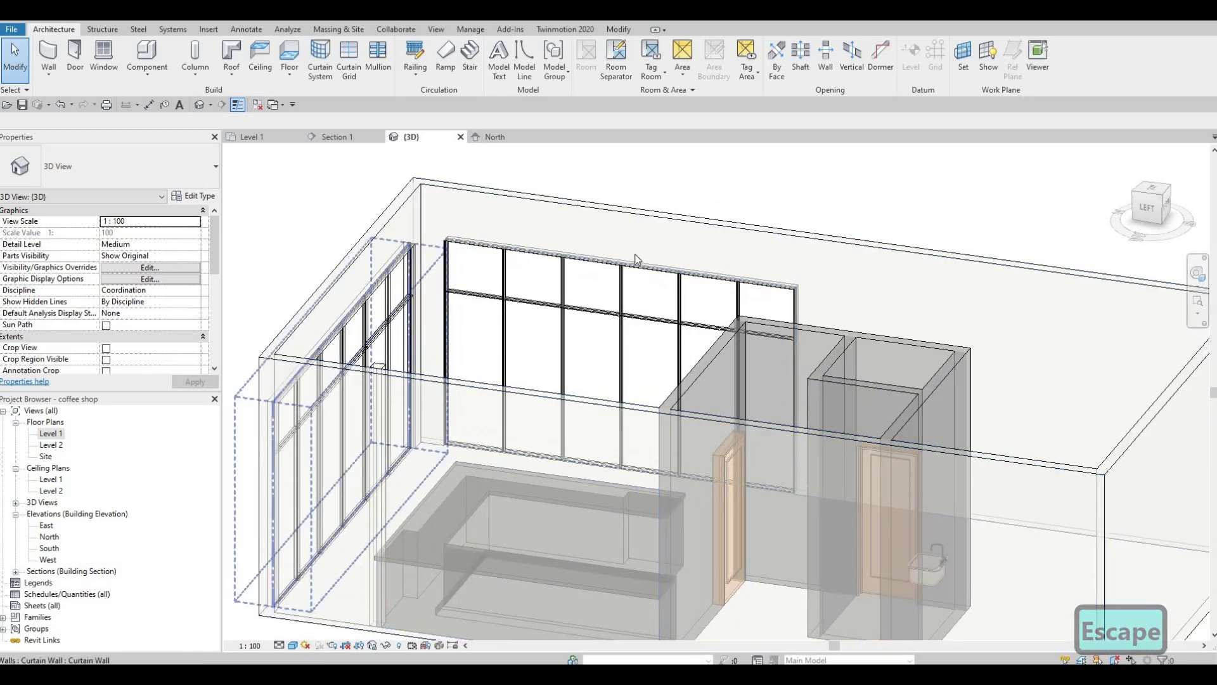
middle_drag(712, 306, 511, 351)
scroll(672, 307, down, 2)
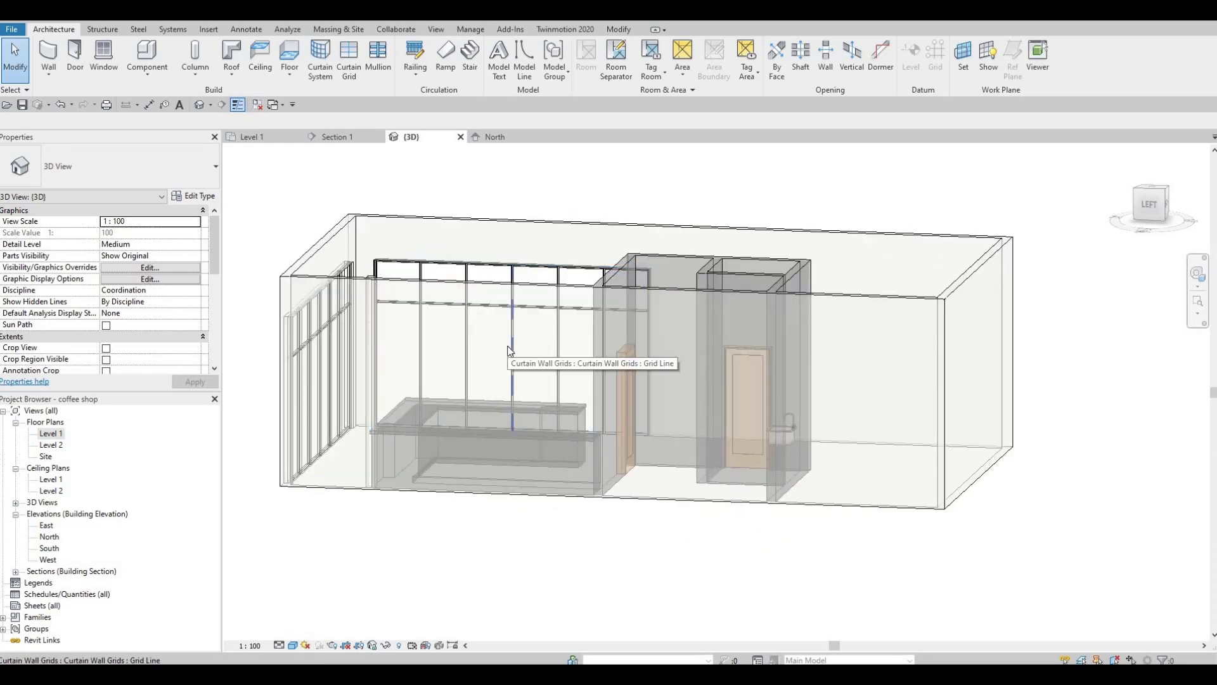
shift+middle_drag(621, 466, 140, 317)
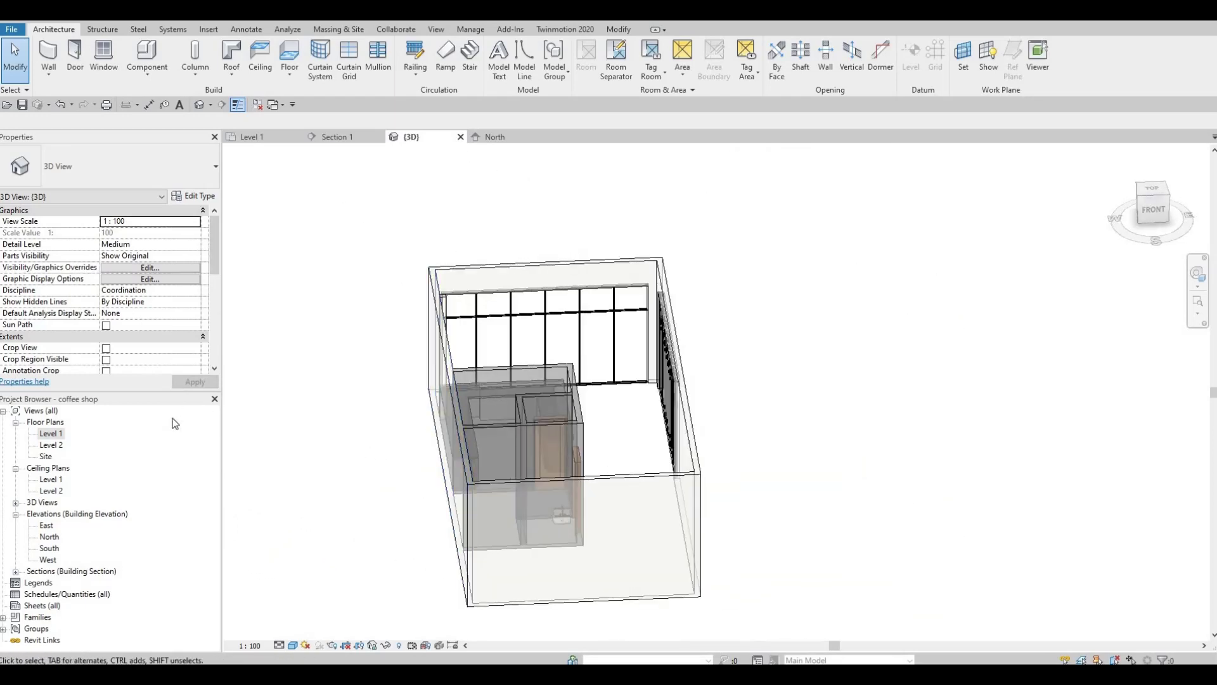
- Start a floor in the Level 1 plan and duplicate the Generic Floor - 400mm type as FLOOR 1
click(252, 136)
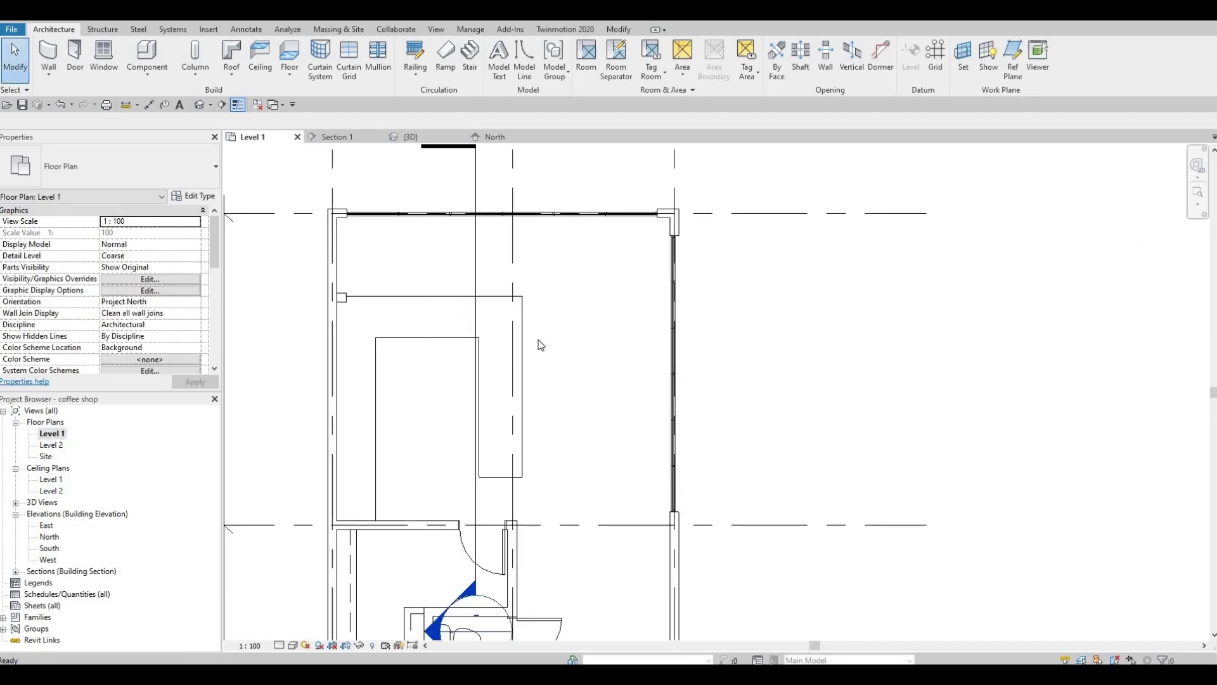
middle_drag(538, 400, 530, 344)
scroll(530, 344, down, 3)
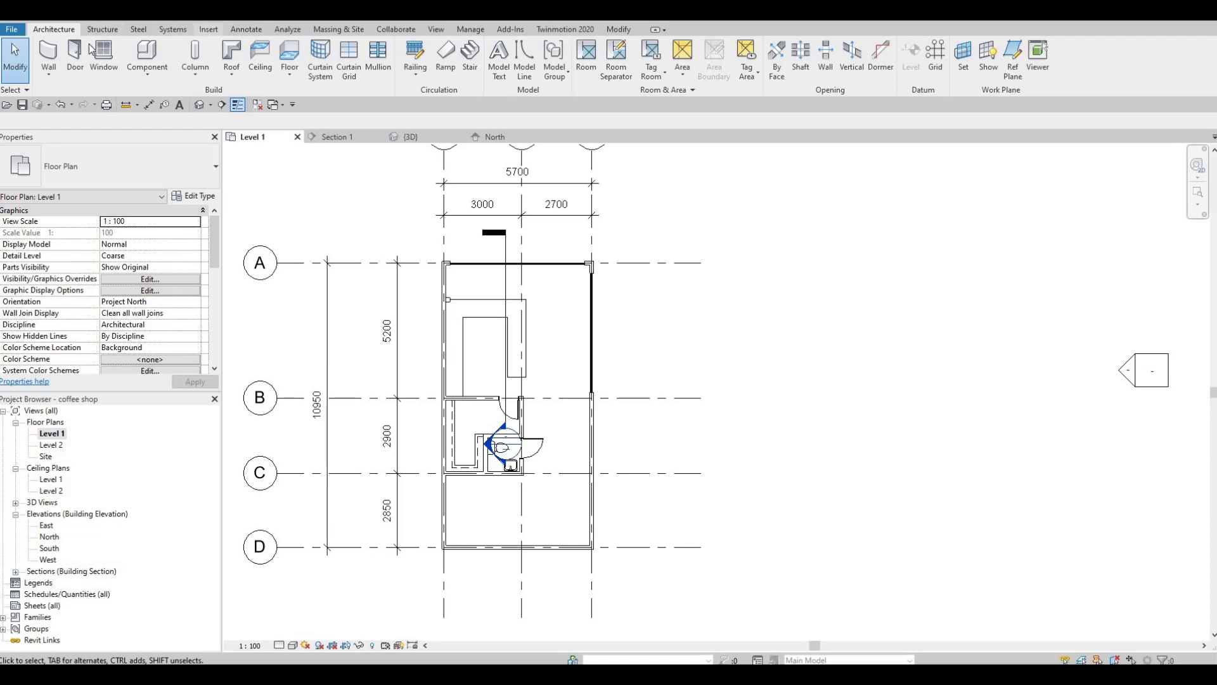
click(290, 56)
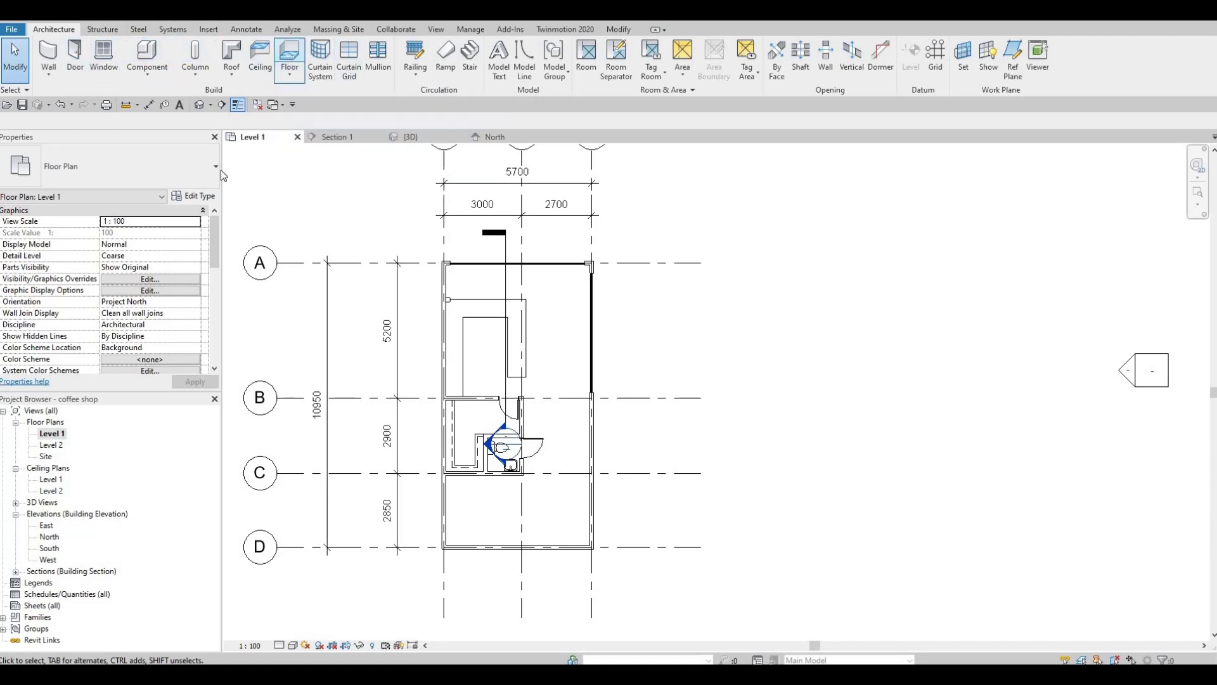
click(195, 196)
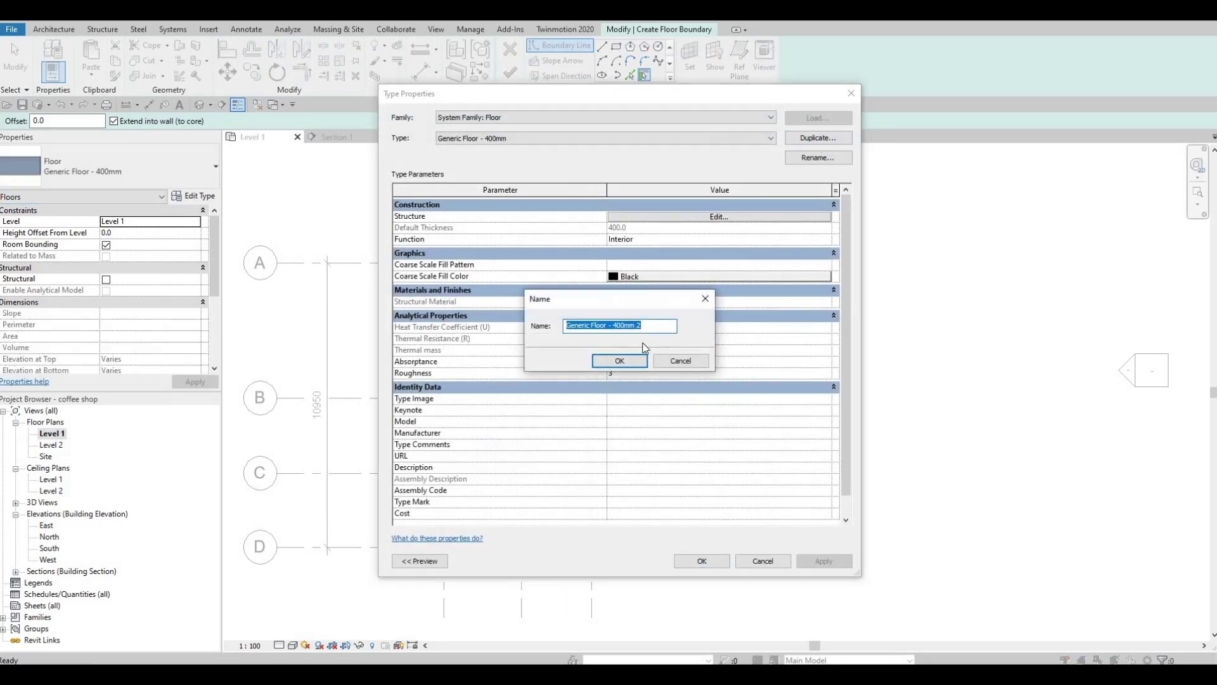
text(floor)
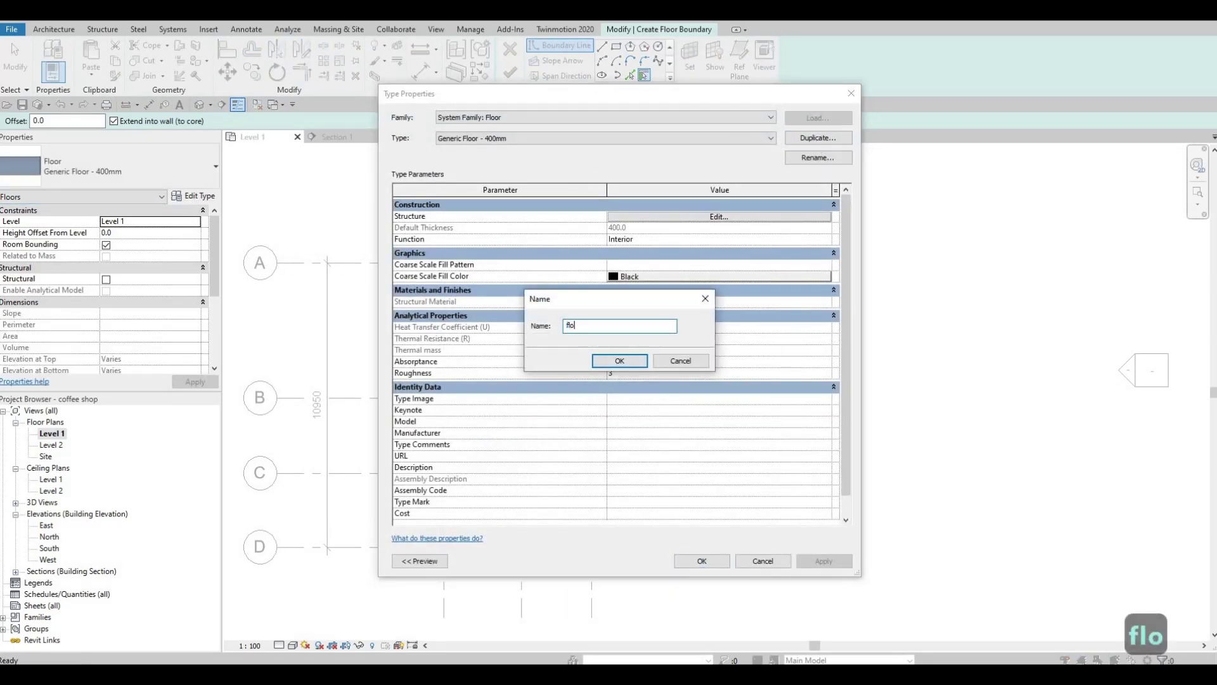
key(BackSpace)
key(BackSpace)
key(BackSpace)
key(BackSpace)
key(BackSpace)
key(BackSpace)
key(BackSpace)
key(BackSpace)
key(BackSpace)
key(BackSpace)
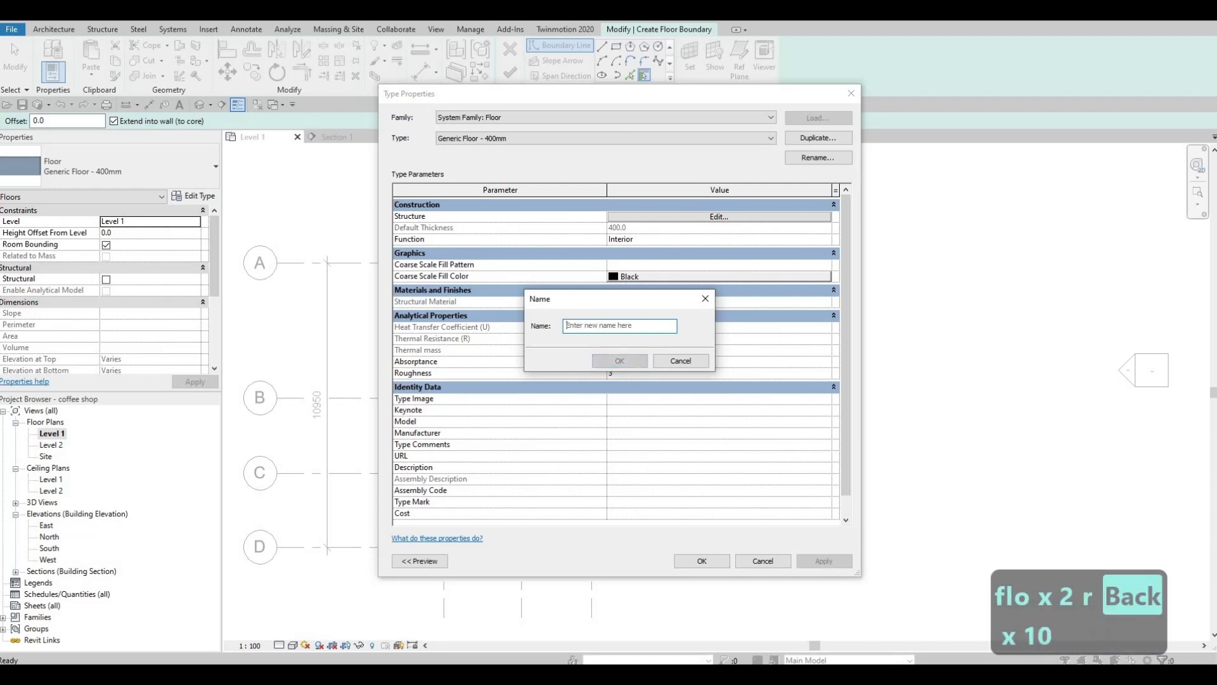
key(Caps_Lock)
text(FLOOR 1)
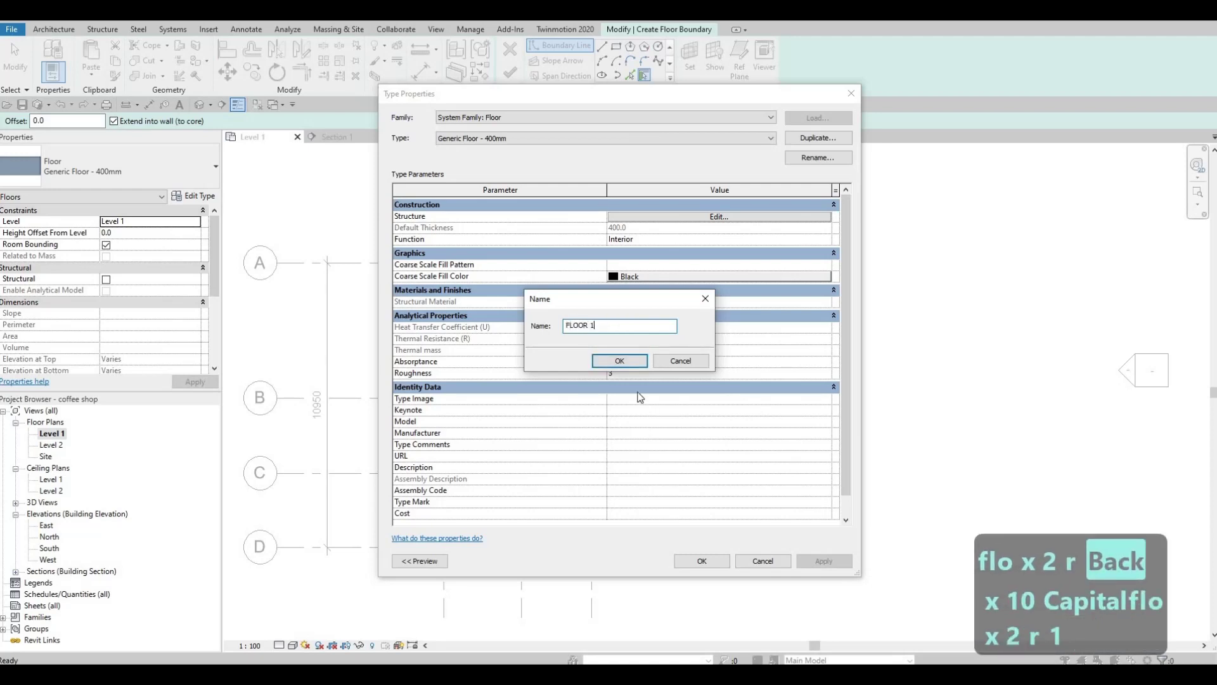
key(Return)
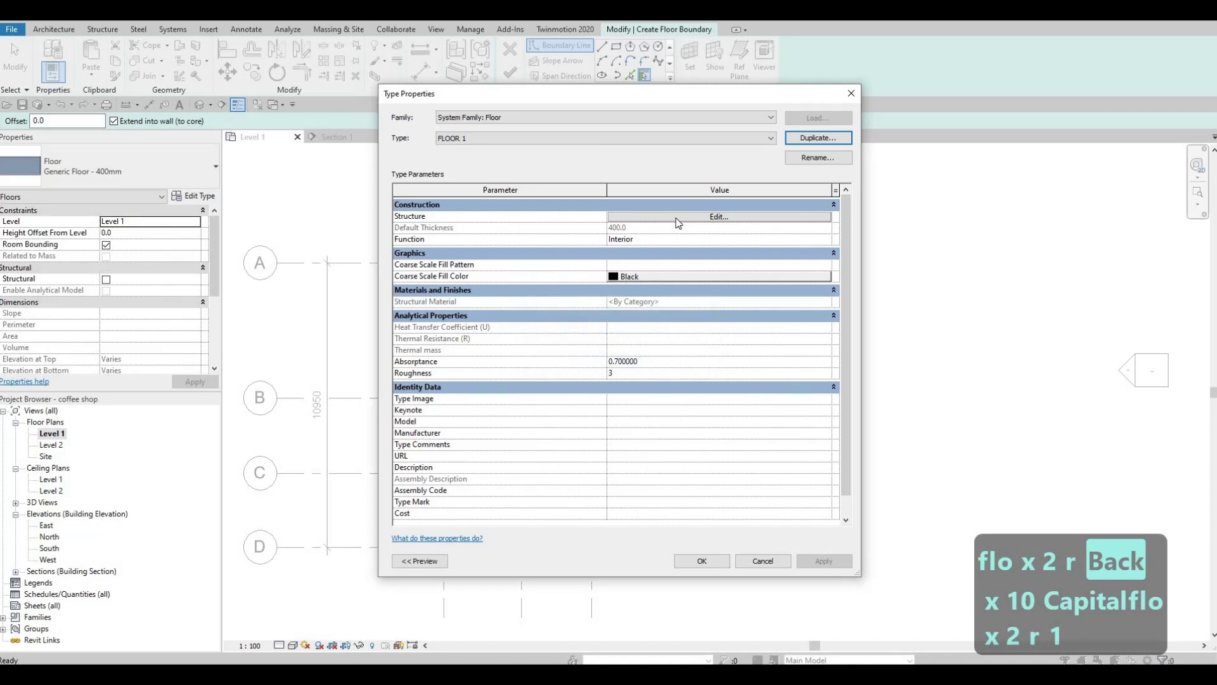
- Set the FLOOR 1 structure layer to a thickness of 200 mm and assign it the Douglas Fir material from the AEC wood library
click(679, 219)
text(200)
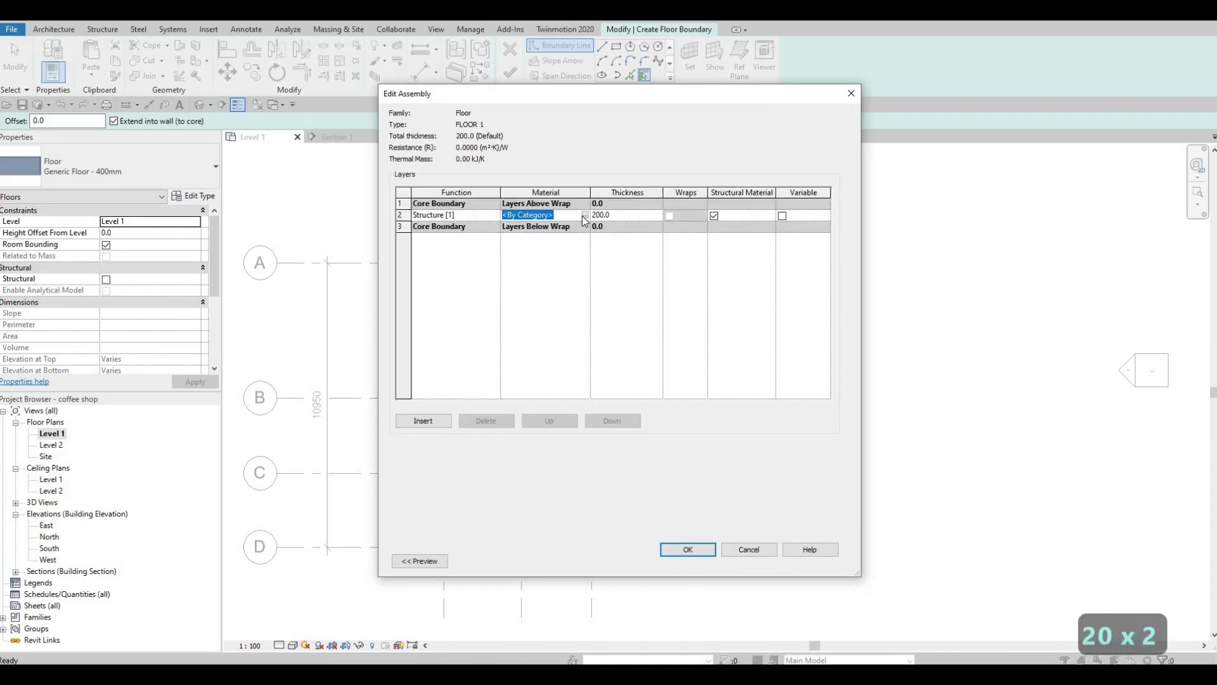
click(584, 216)
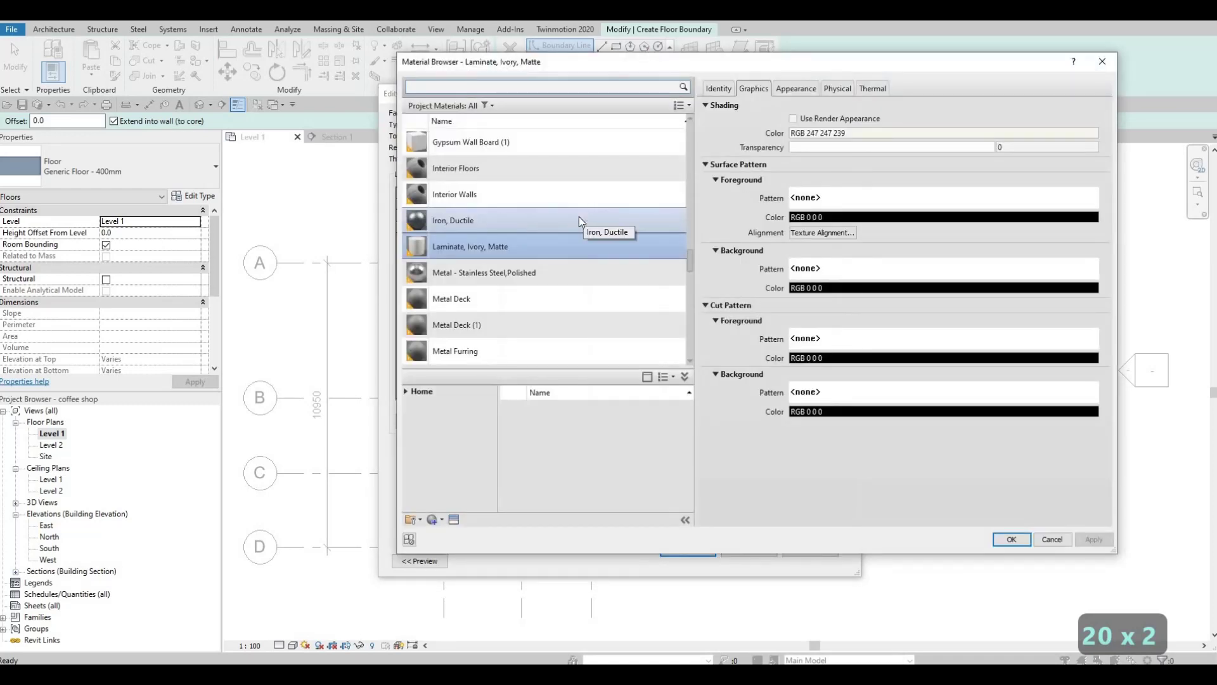
scroll(557, 237, down, 10)
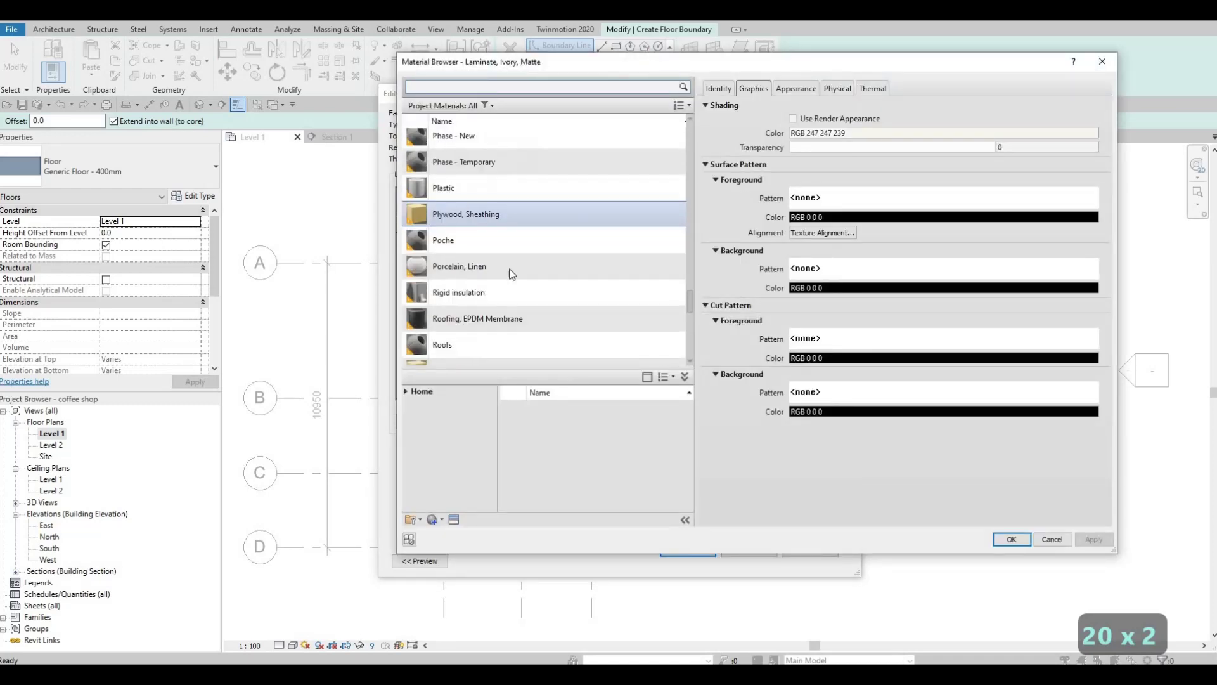
click(410, 393)
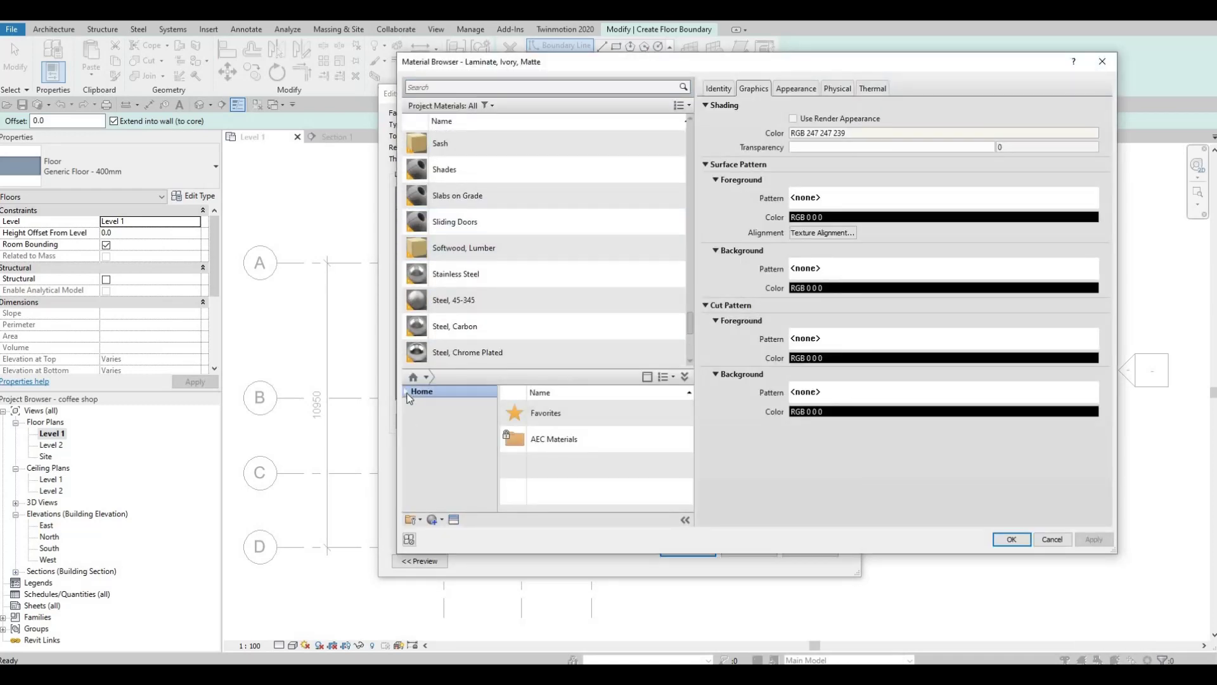
click(411, 415)
scroll(447, 467, down, 5)
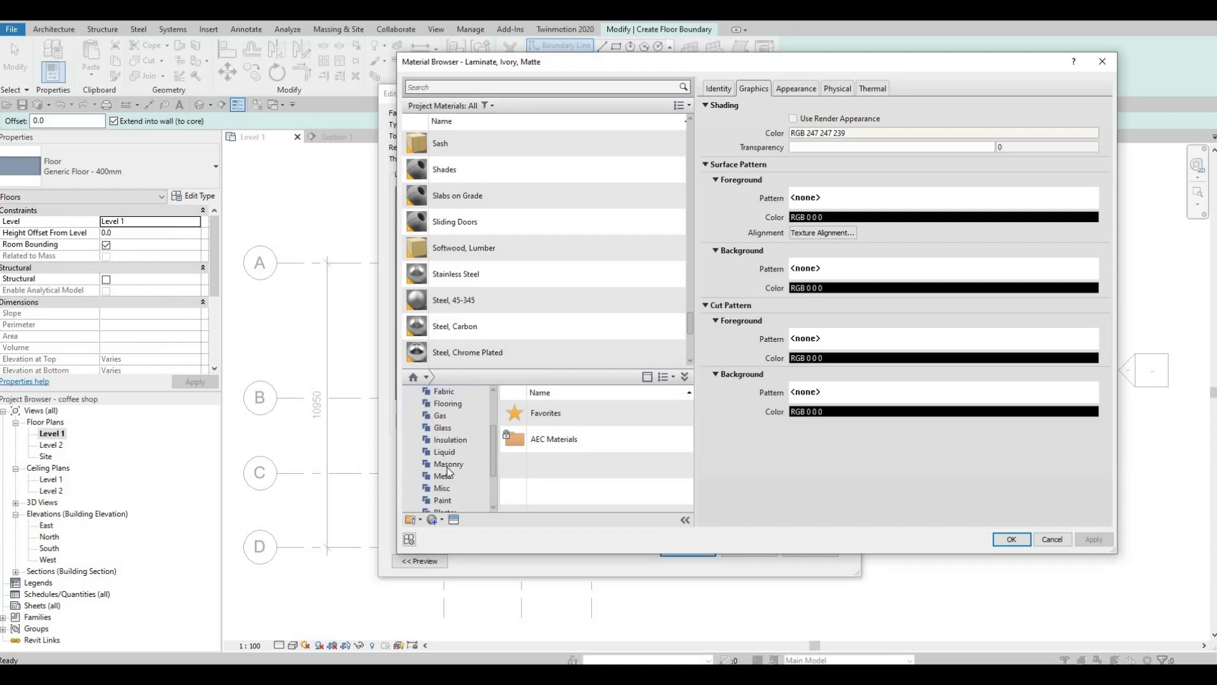
click(445, 500)
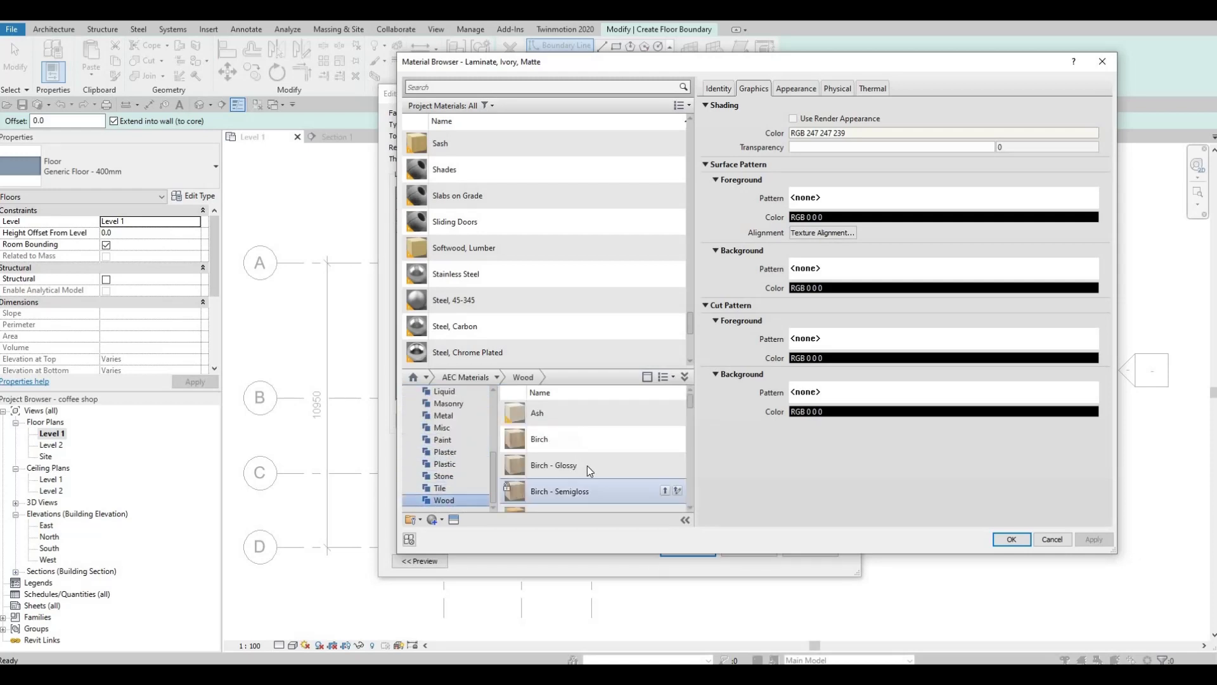
scroll(600, 474, down, 3)
scroll(600, 472, down, 1)
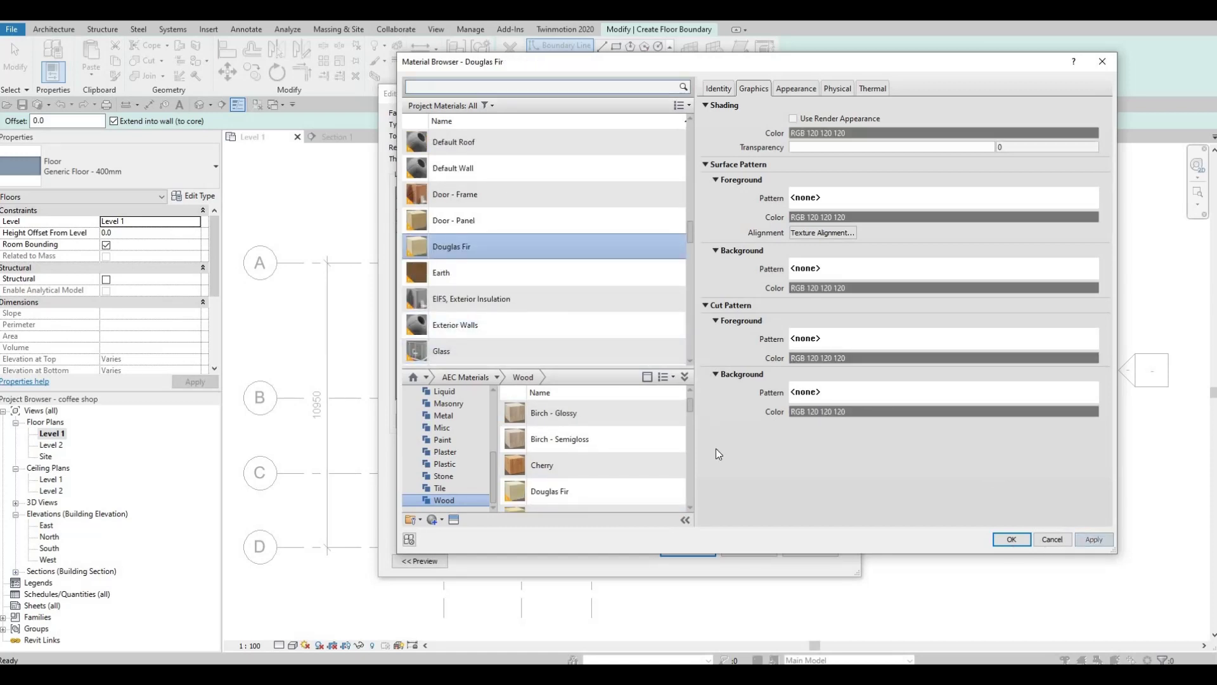
key(Return)
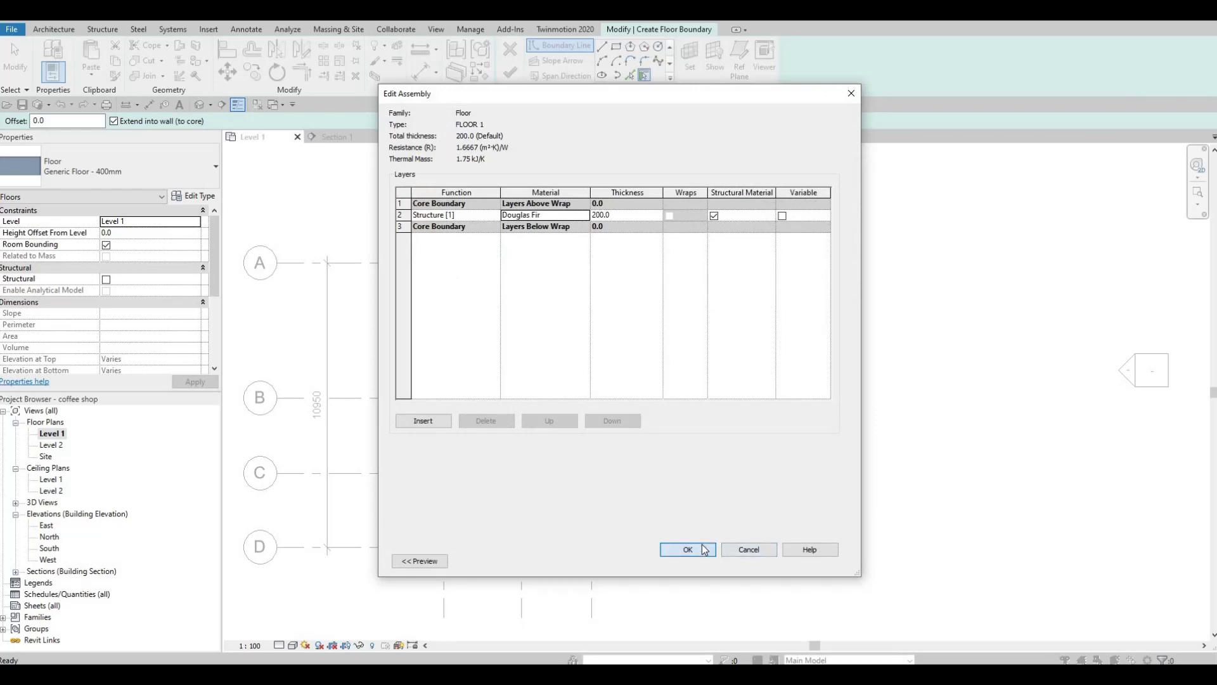
click(703, 549)
click(702, 560)
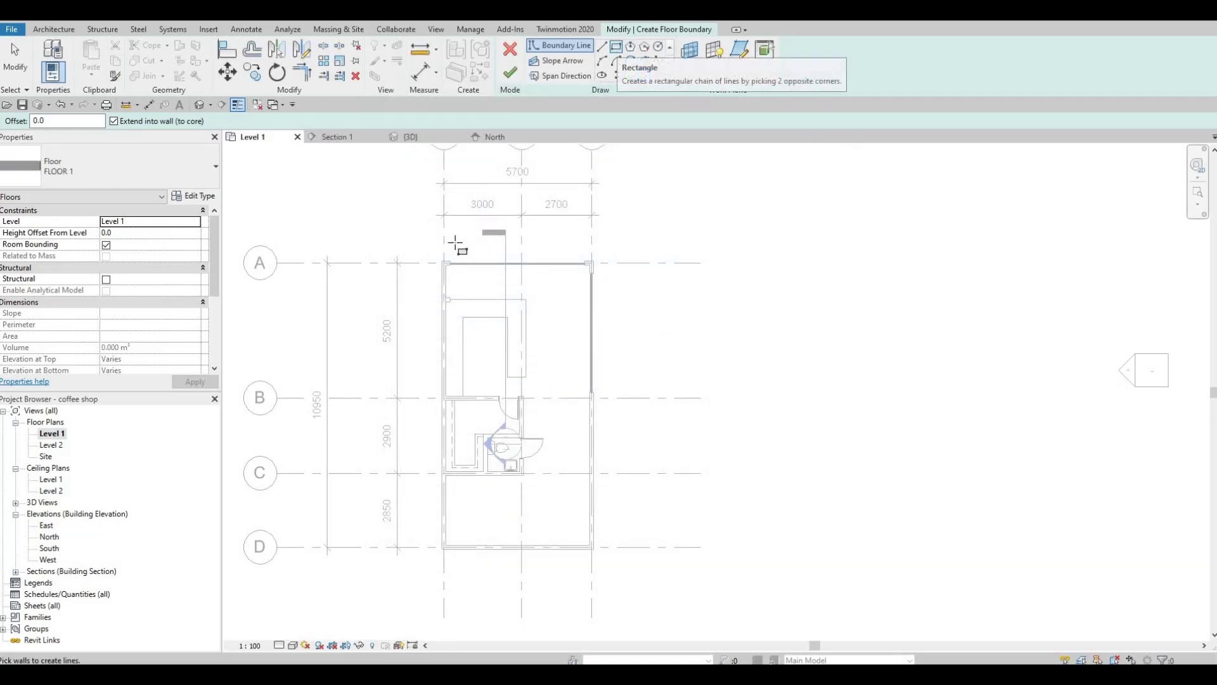
- Sketch a rectangular floor boundary along the outer wall faces, from the corner at grids A and 1 to the corner at grids D and 3
click(616, 46)
scroll(501, 231, up, 2)
scroll(459, 259, up, 1)
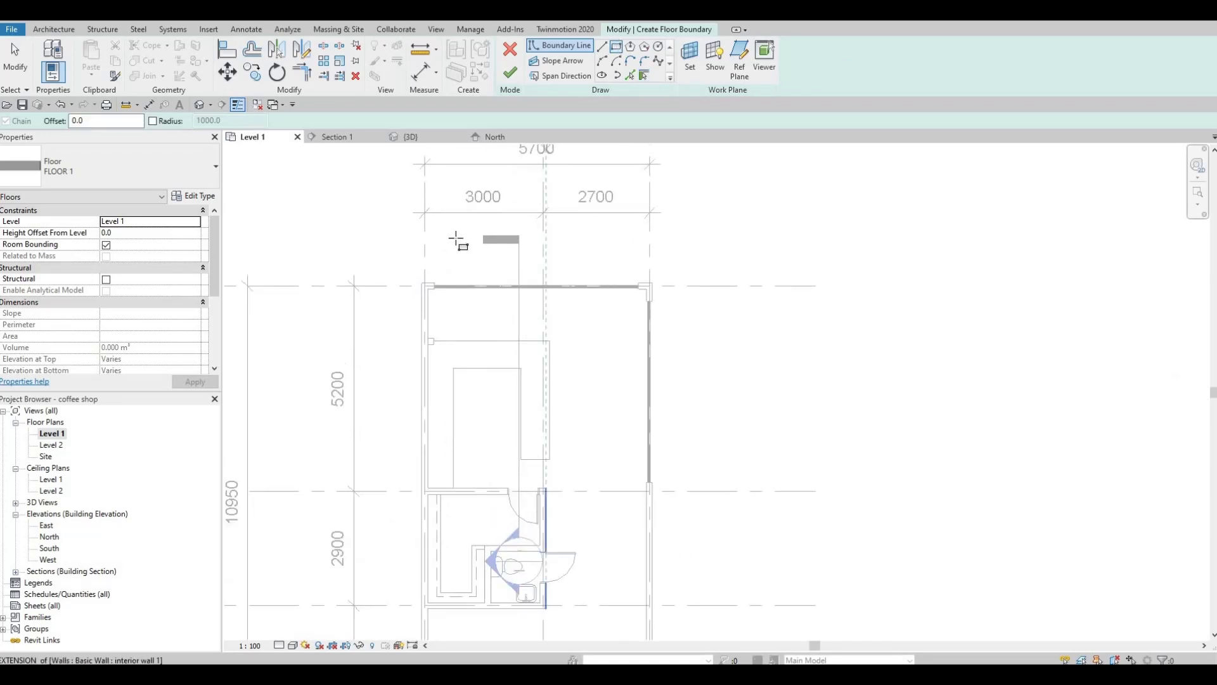
scroll(418, 283, up, 3)
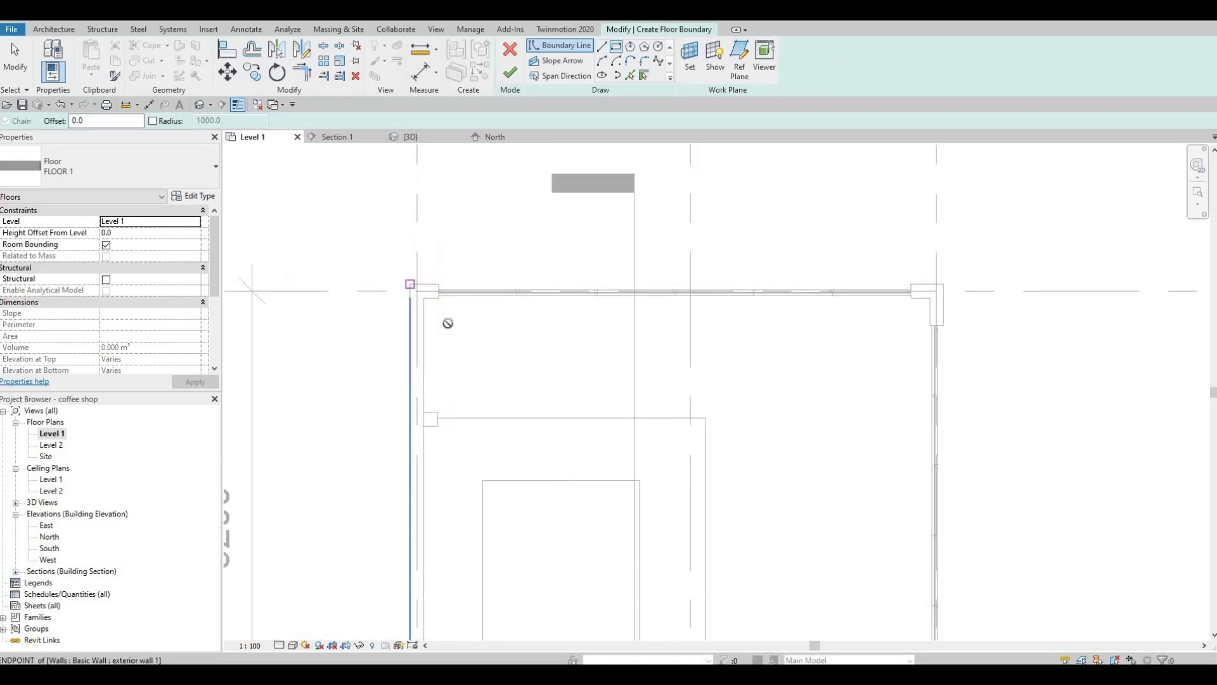
click(410, 284)
scroll(422, 277, down, 5)
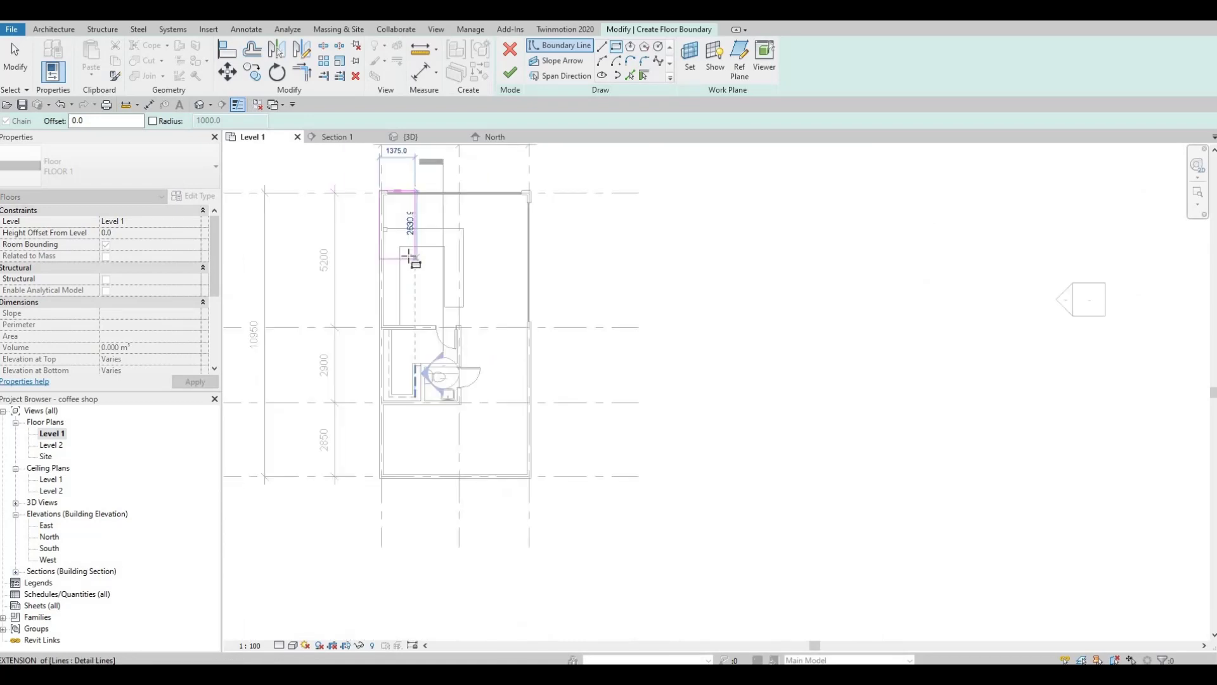
scroll(520, 428, up, 2)
scroll(503, 407, up, 3)
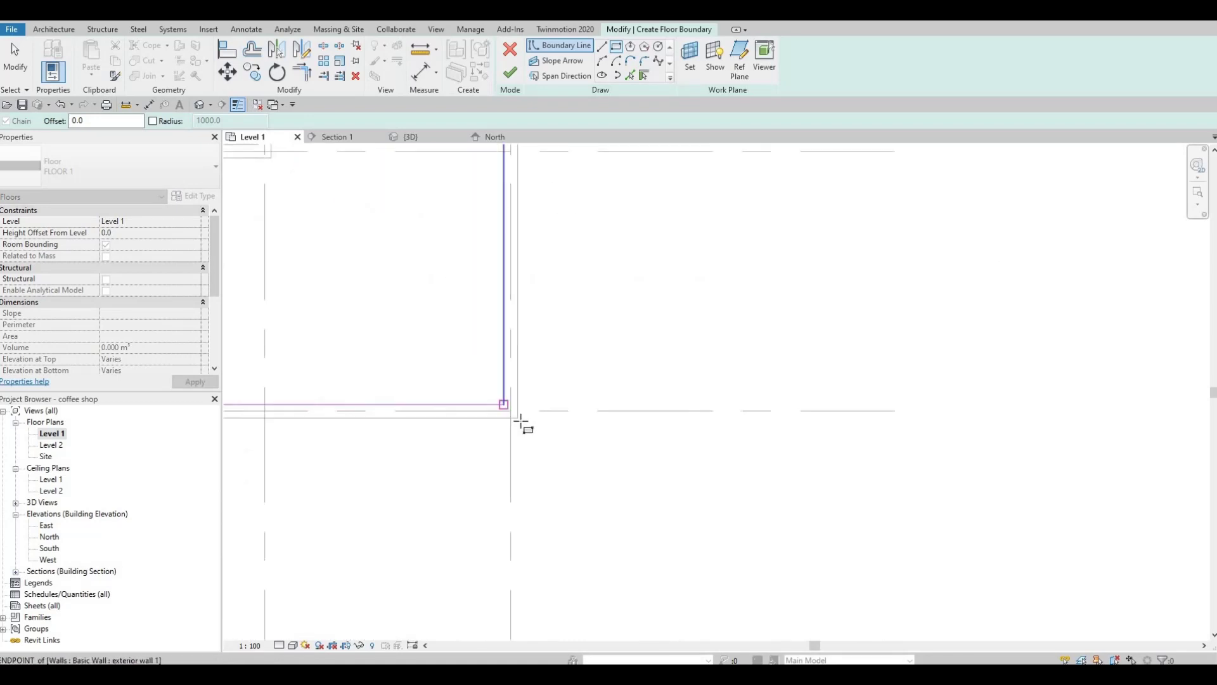
click(516, 423)
- Check the boundary corner at grids D and 3 and finish the floor sketch
scroll(543, 368, down, 3)
scroll(553, 364, down, 4)
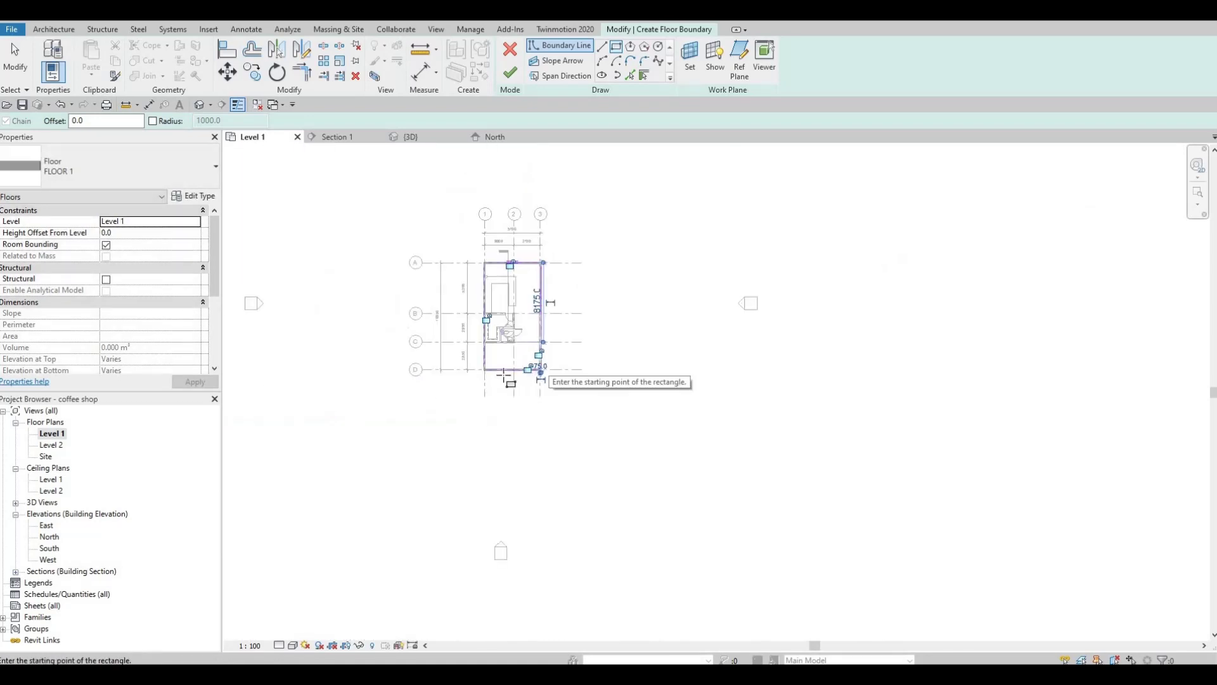
scroll(545, 375, up, 2)
scroll(557, 374, up, 6)
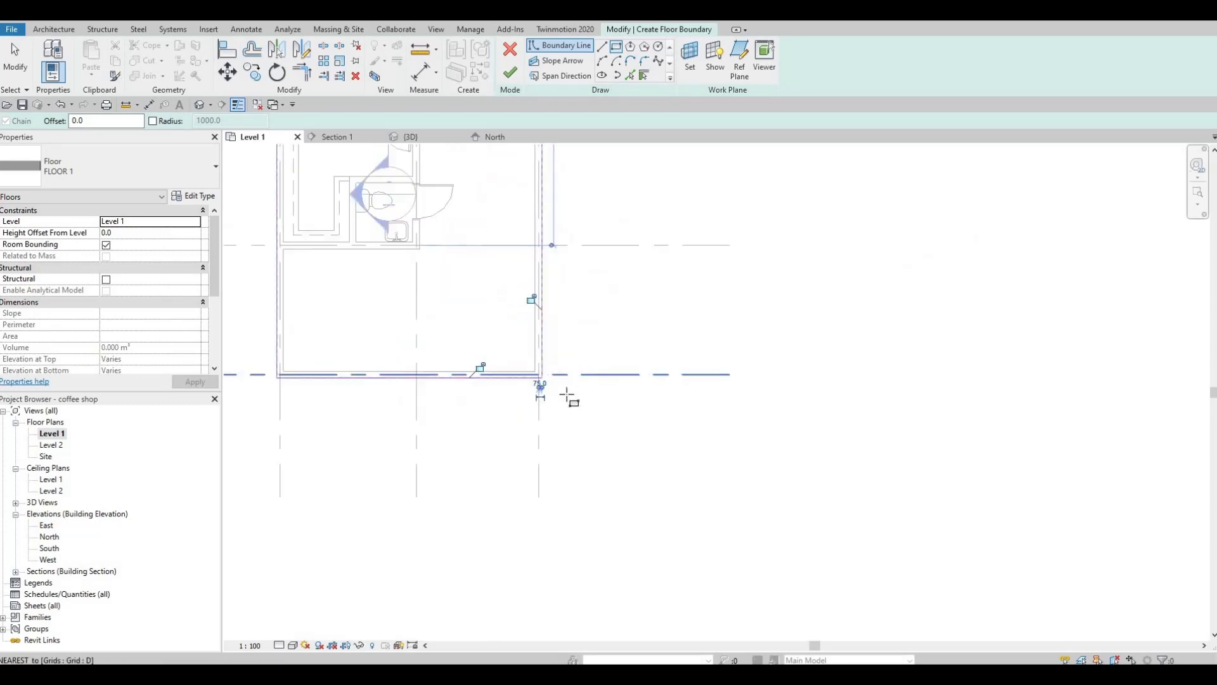
scroll(562, 375, down, 3)
middle_drag(499, 151, 482, 221)
scroll(483, 223, down, 1)
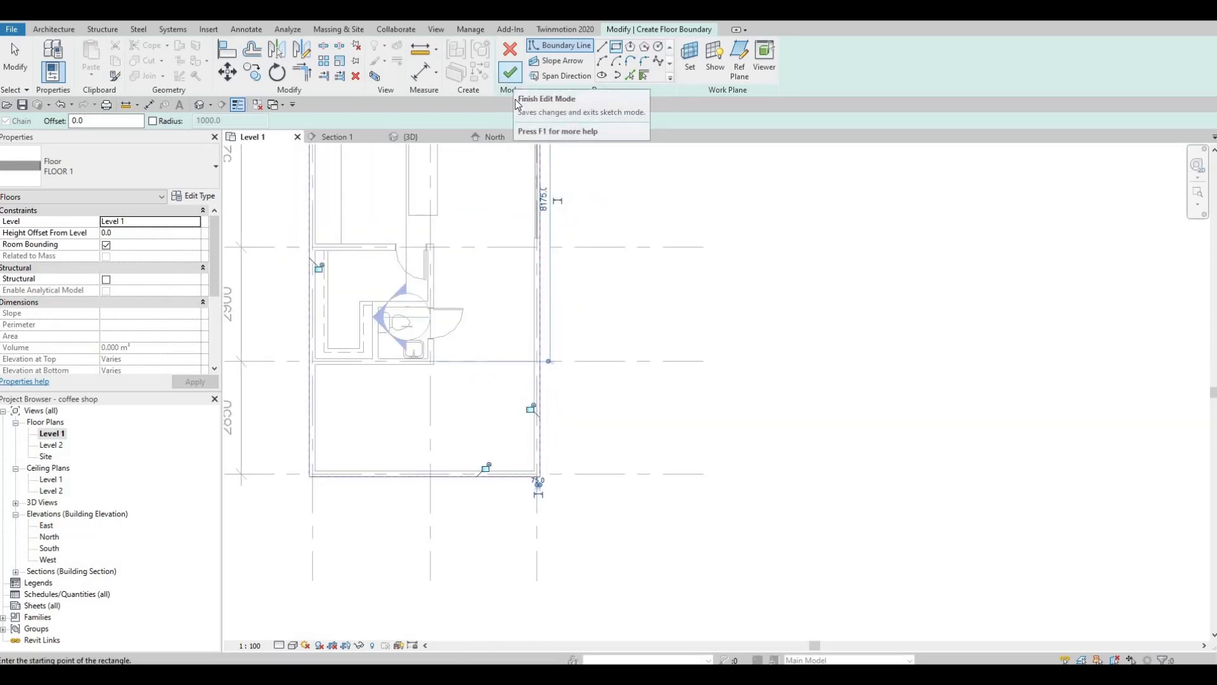
click(514, 79)
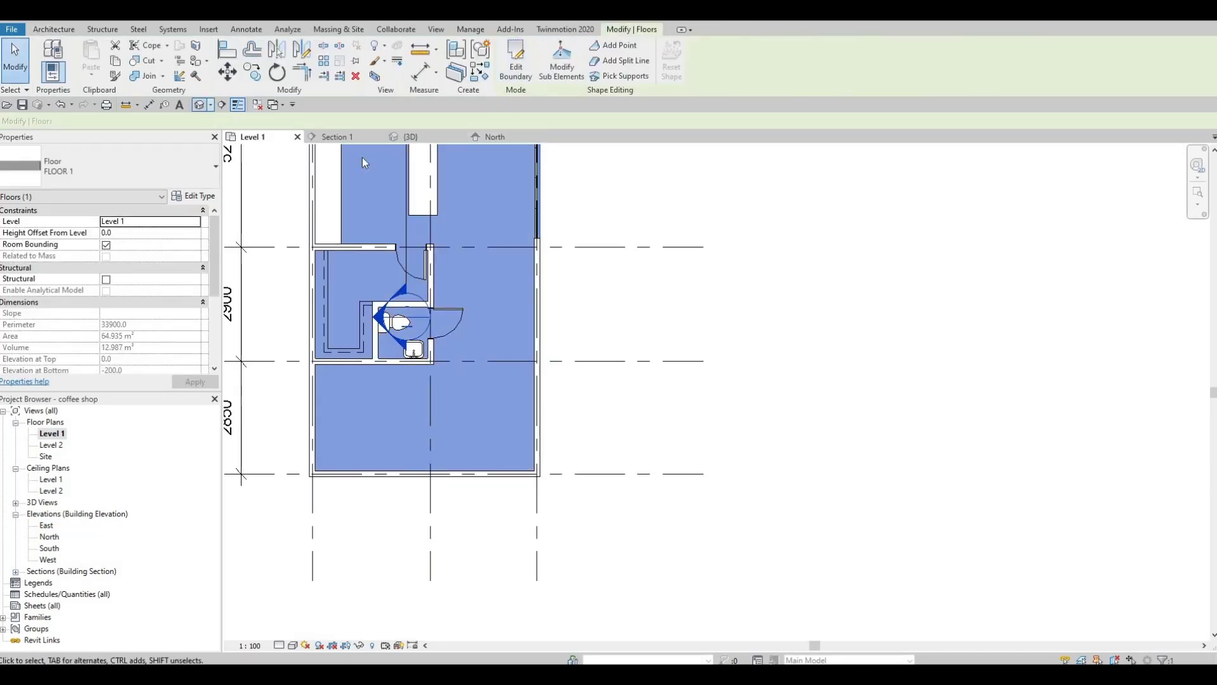
- Examine the new floor slab, the glazed fronts and the interior walls from several sides in the 3D view
shift+middle_drag(533, 443, 468, 404)
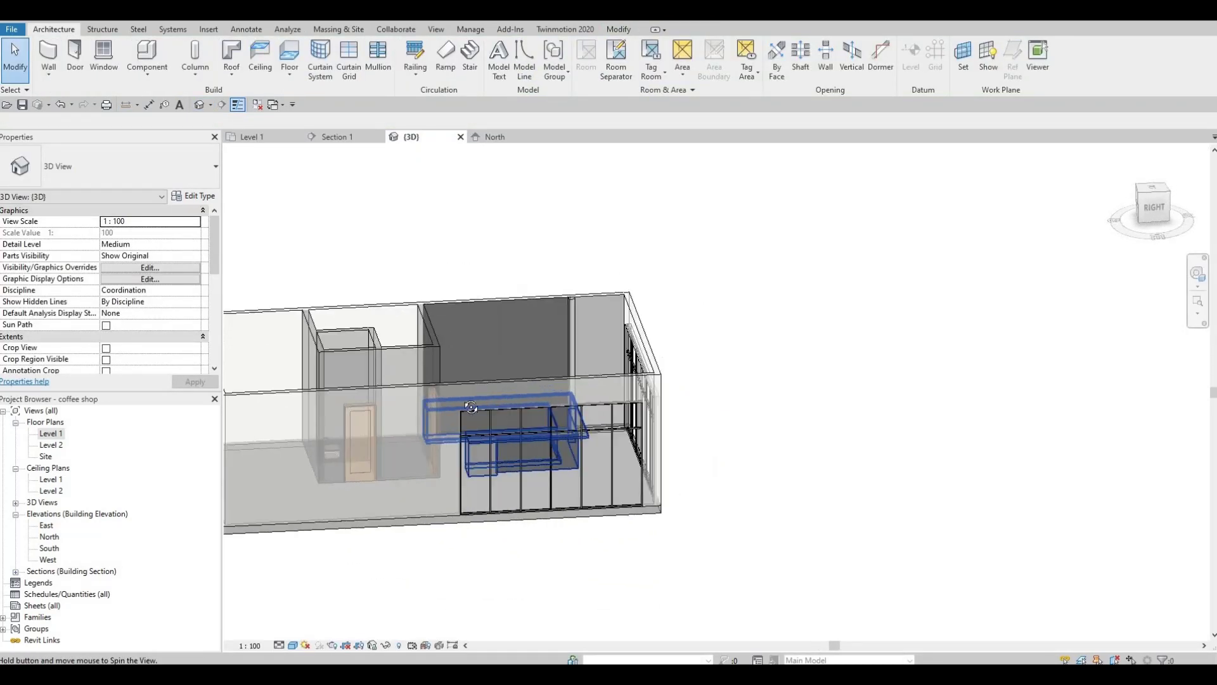
shift+middle_drag(358, 375, 507, 488)
scroll(481, 458, up, 4)
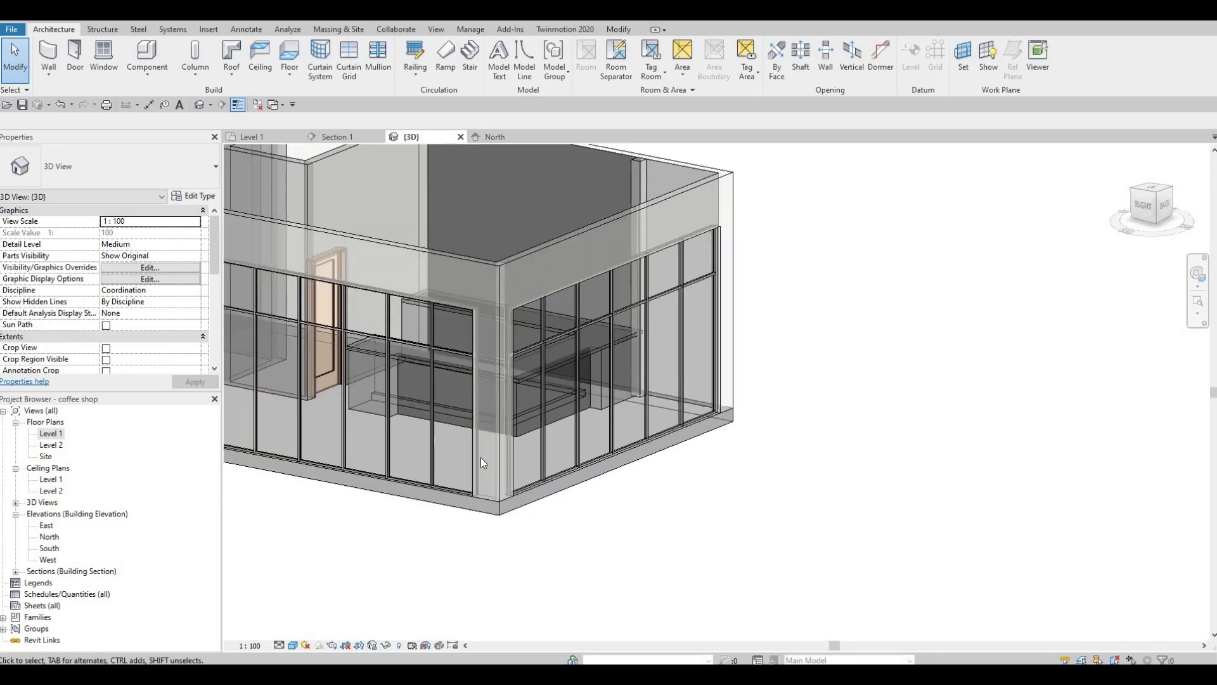
scroll(588, 474, down, 5)
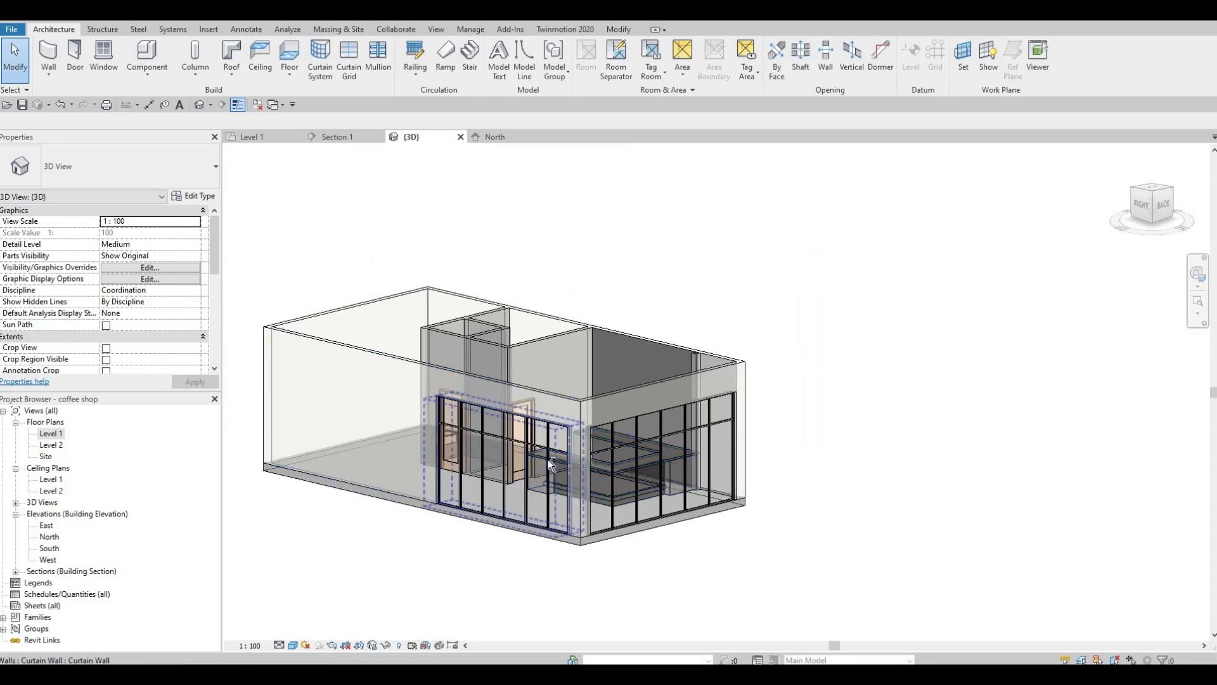
shift+middle_drag(607, 444, 629, 386)
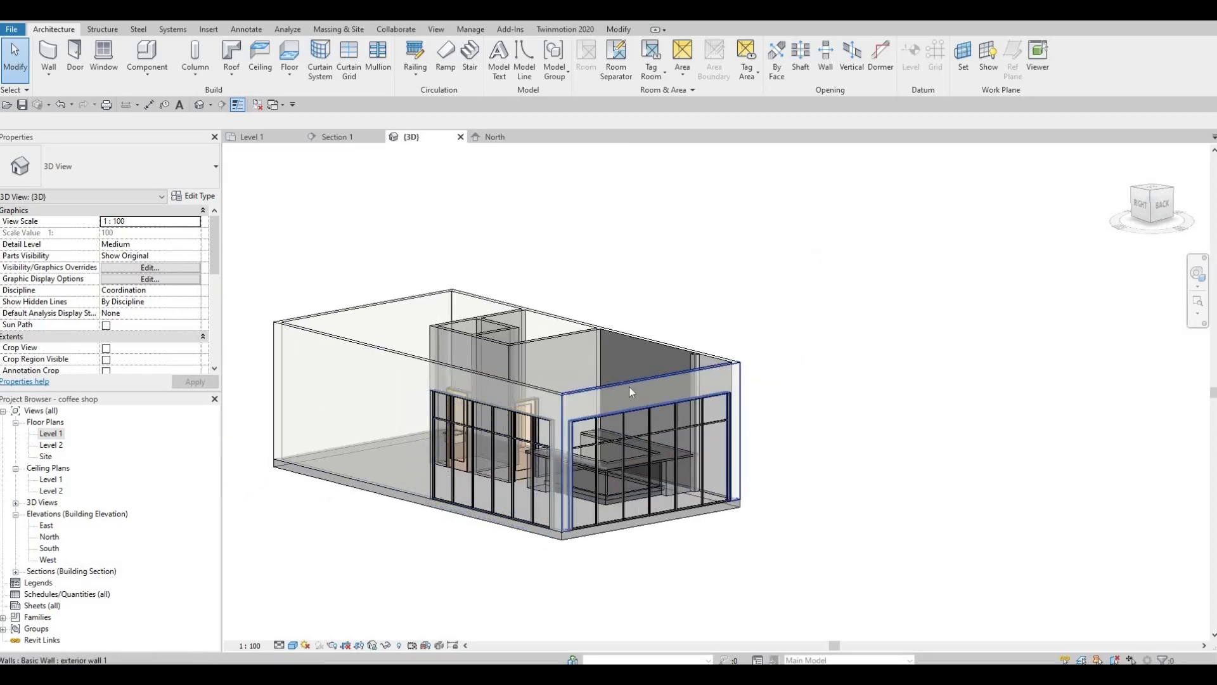
middle_drag(502, 413, 494, 442)
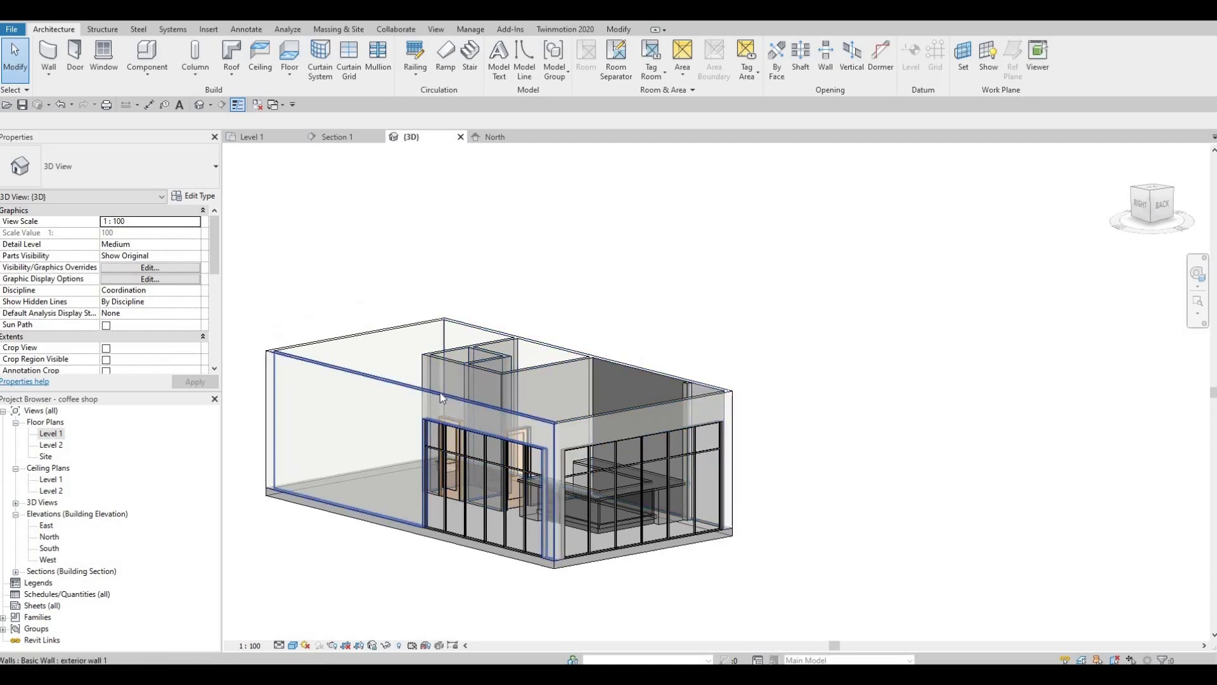
shift+middle_drag(473, 417, 399, 374)
scroll(416, 380, up, 1)
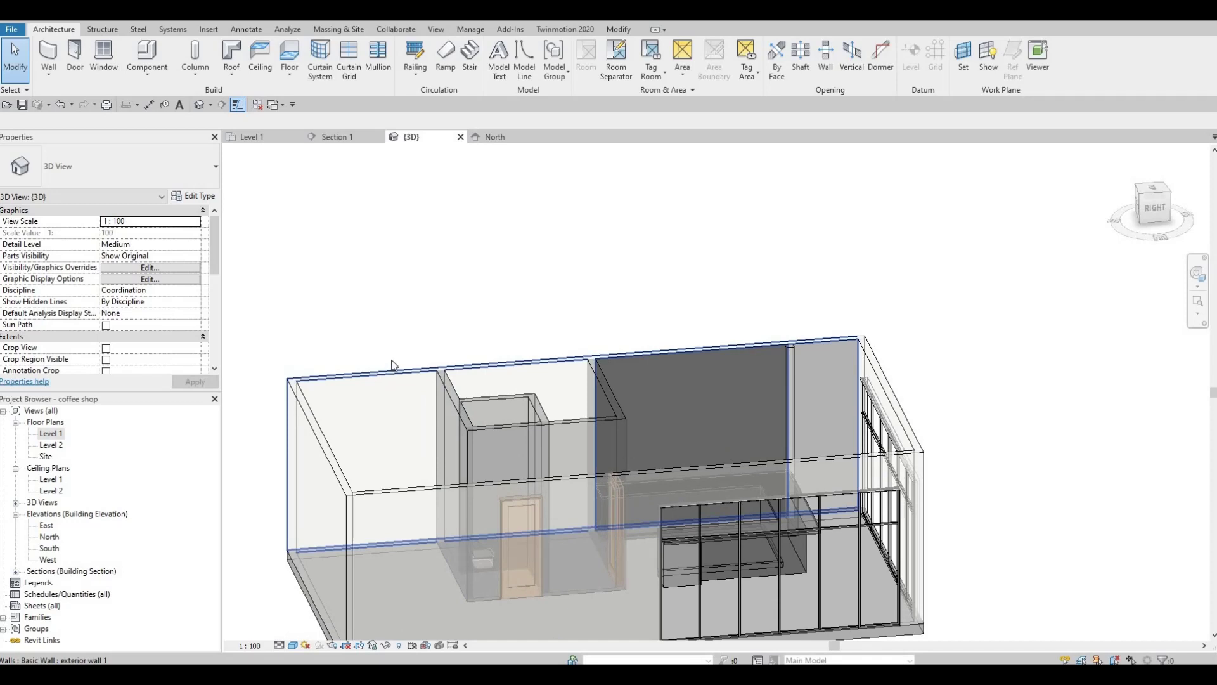
click(497, 395)
key(Escape)
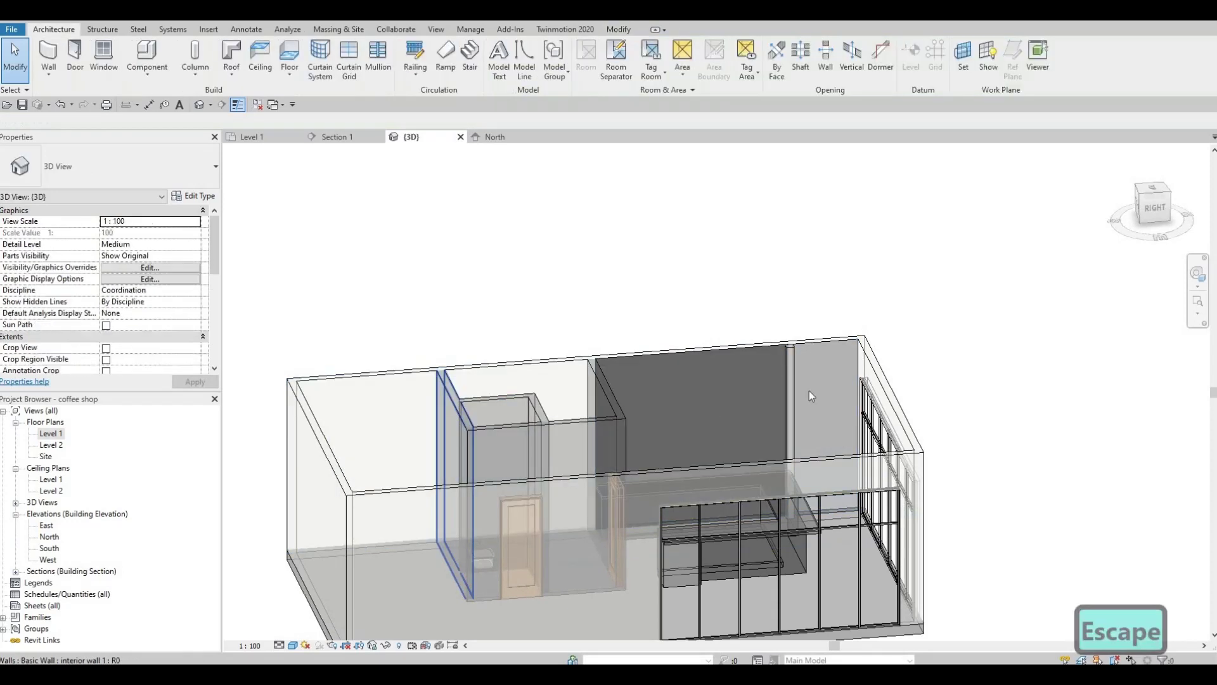
key(Escape)
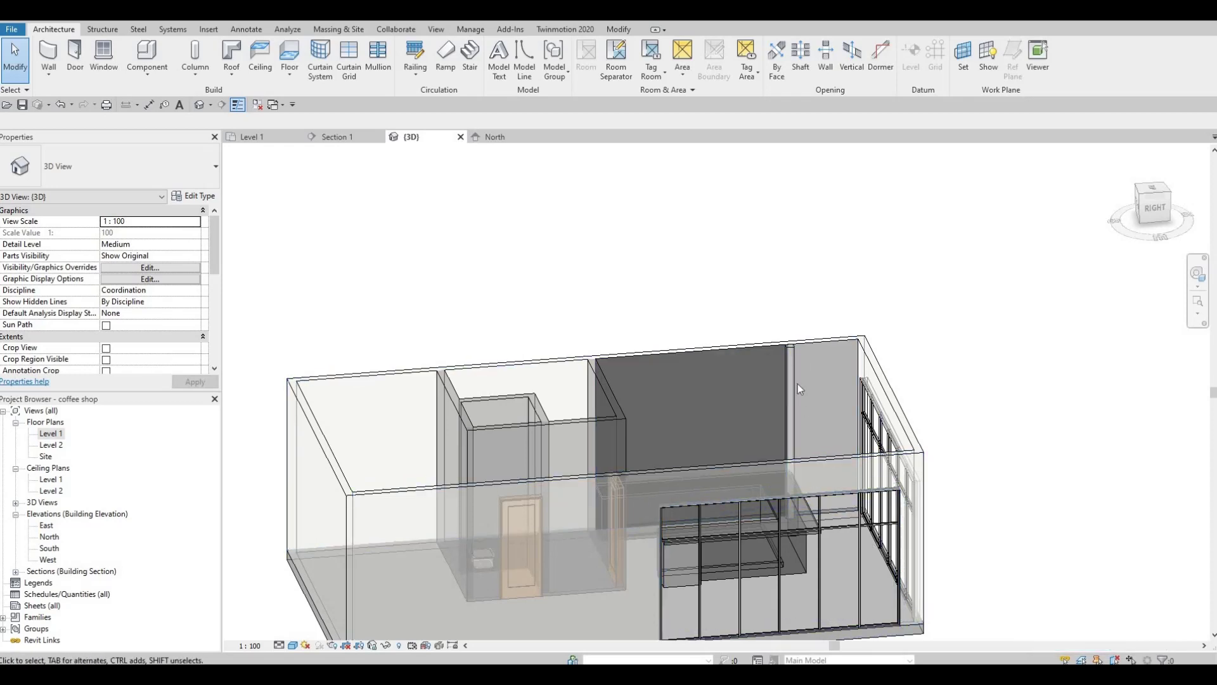
shift+middle_drag(798, 384, 740, 412)
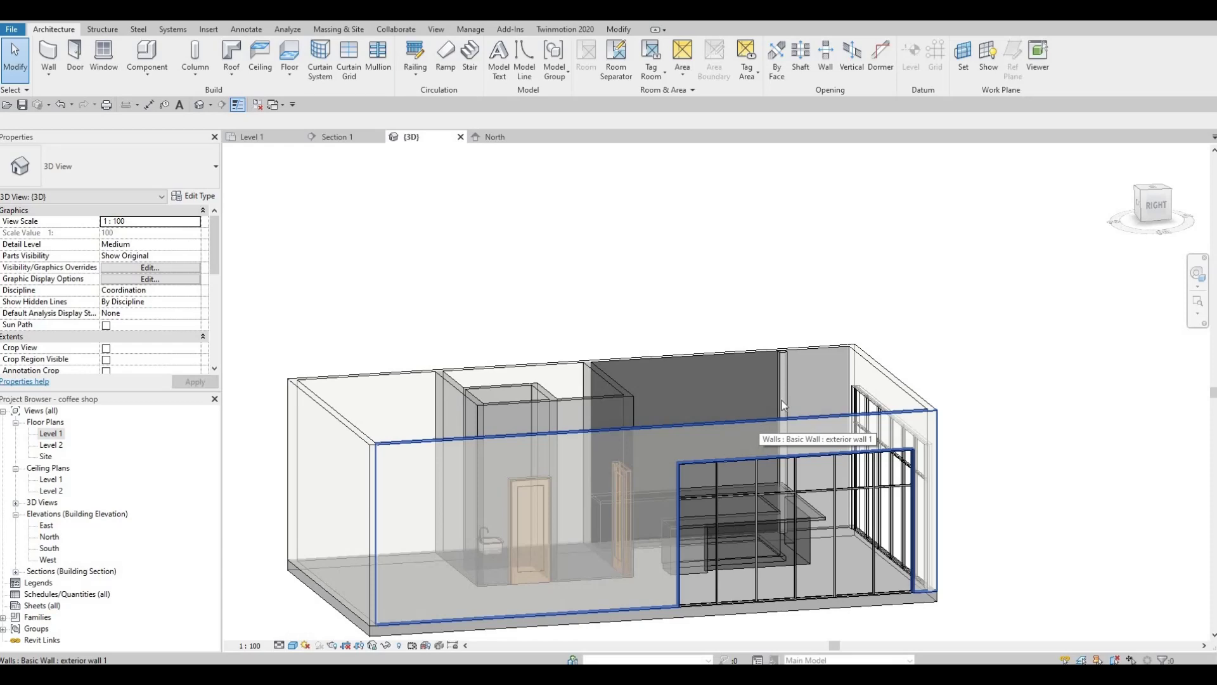
shift+middle_drag(655, 446, 566, 432)
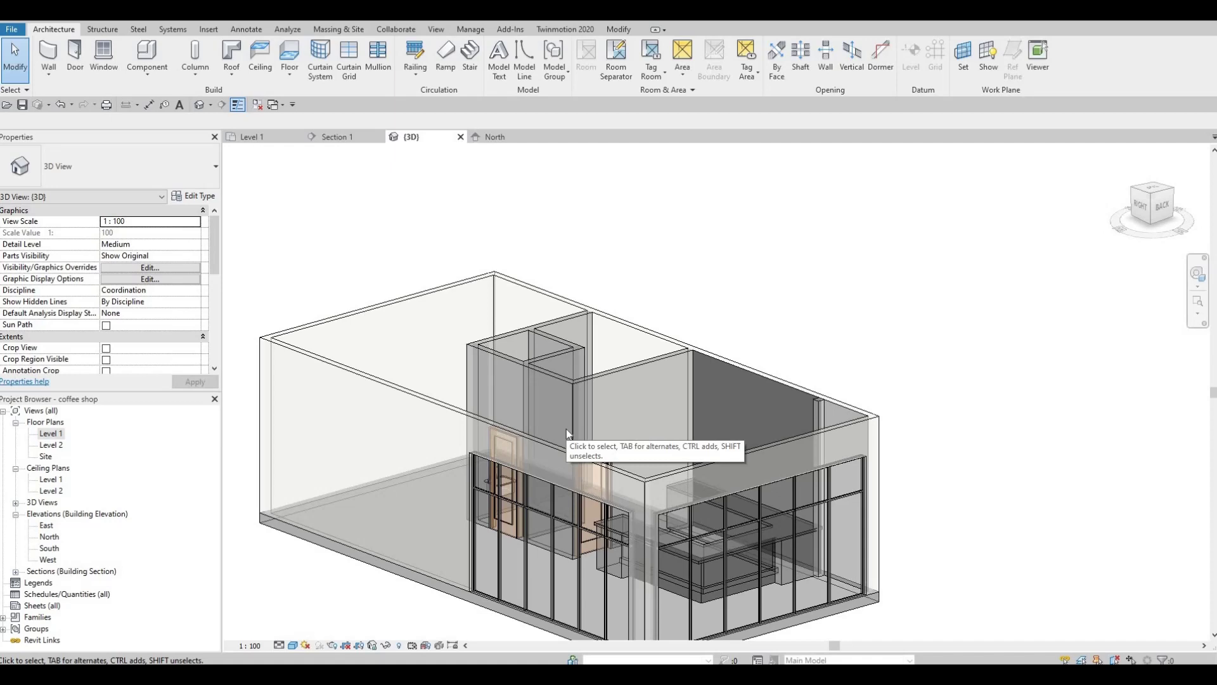
scroll(485, 406, down, 3)
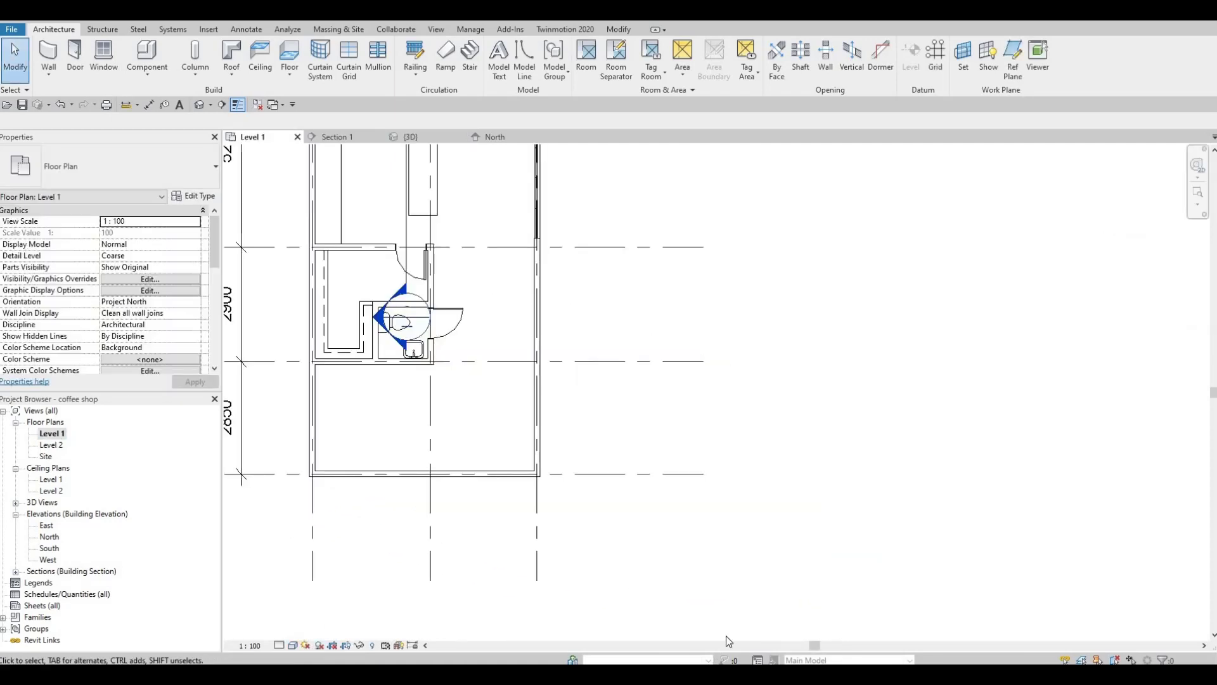
- Return to the Level 1 floor plan and bring the whole building with its grids into view
middle_drag(603, 416, 793, 615)
scroll(736, 424, down, 1)
scroll(708, 530, down, 2)
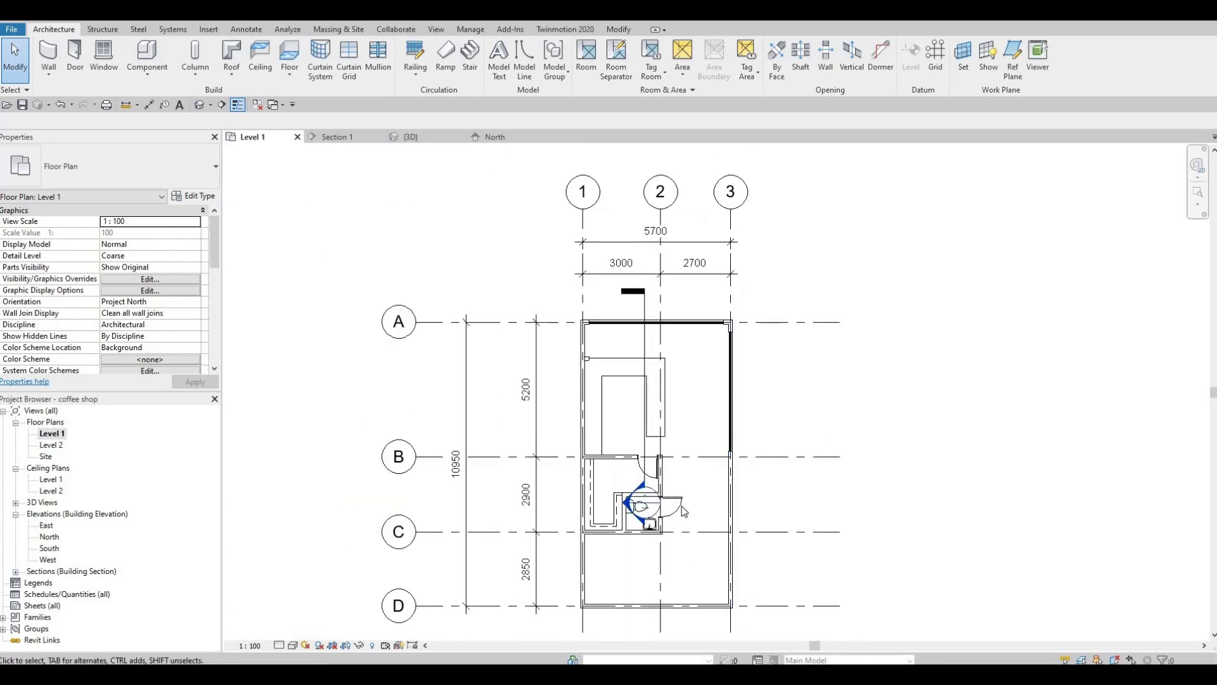